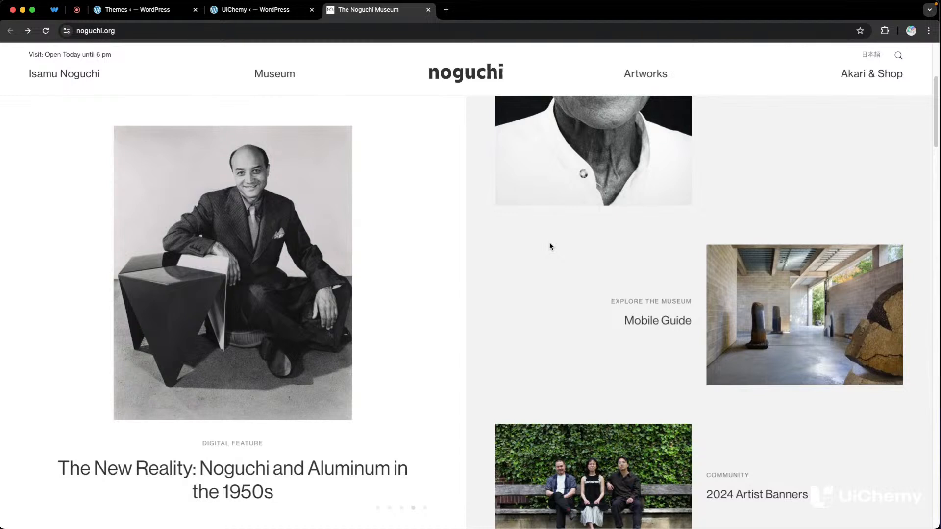
# - Switch to the browser and copy the Noguchi Museum site's full web address
pyautogui.press('super+Tab')
pyautogui.press('super+Tab')
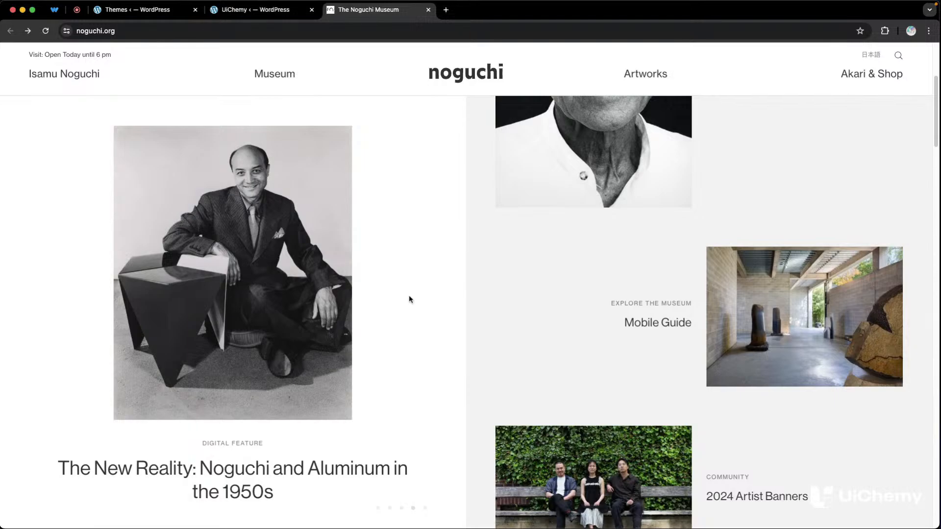
pyautogui.press('super+Tab')
pyautogui.press('super+Tab')
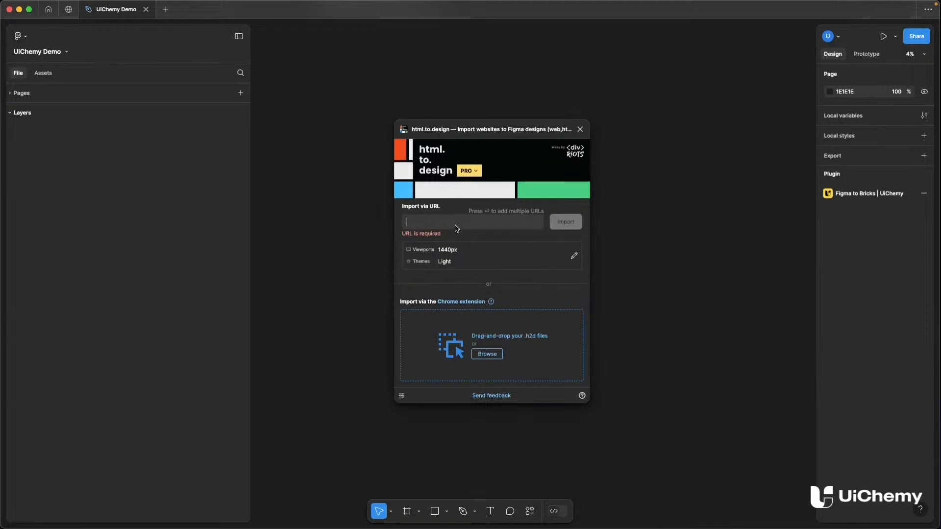
pyautogui.press('super+Tab')
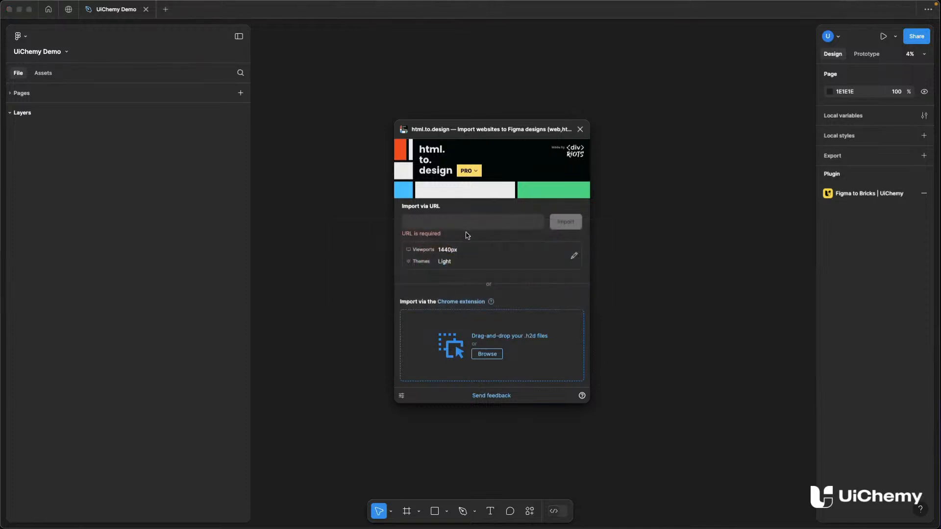
pyautogui.press('super+Tab')
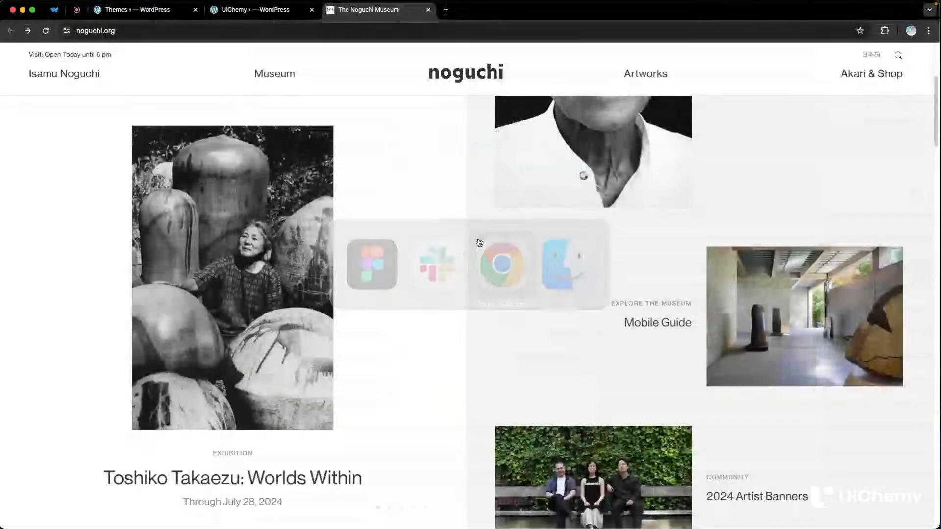
pyautogui.click(287, 29)
pyautogui.press('super+c')
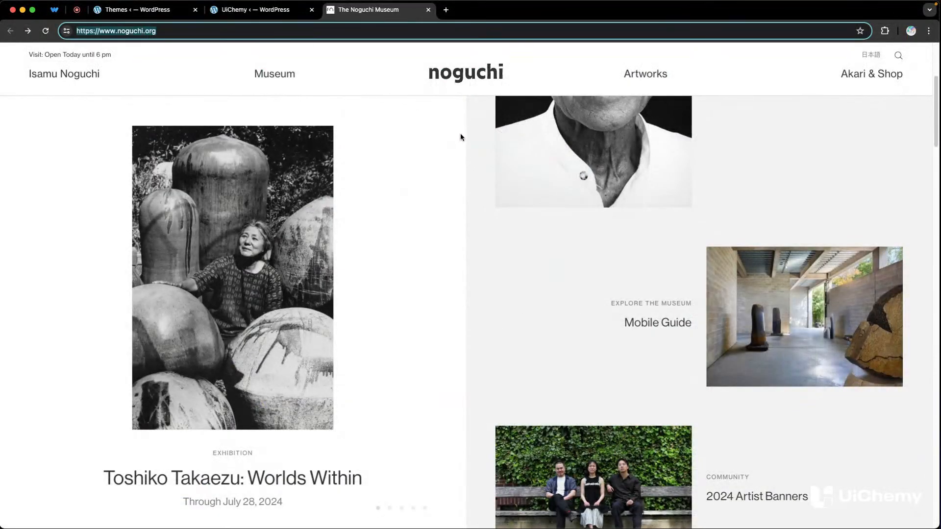
pyautogui.press('super+Tab')
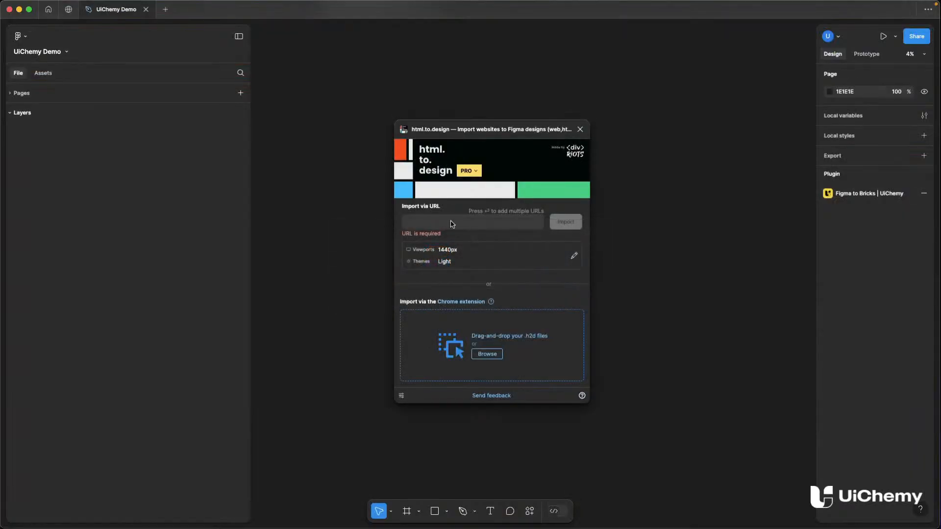
pyautogui.press('super+v')
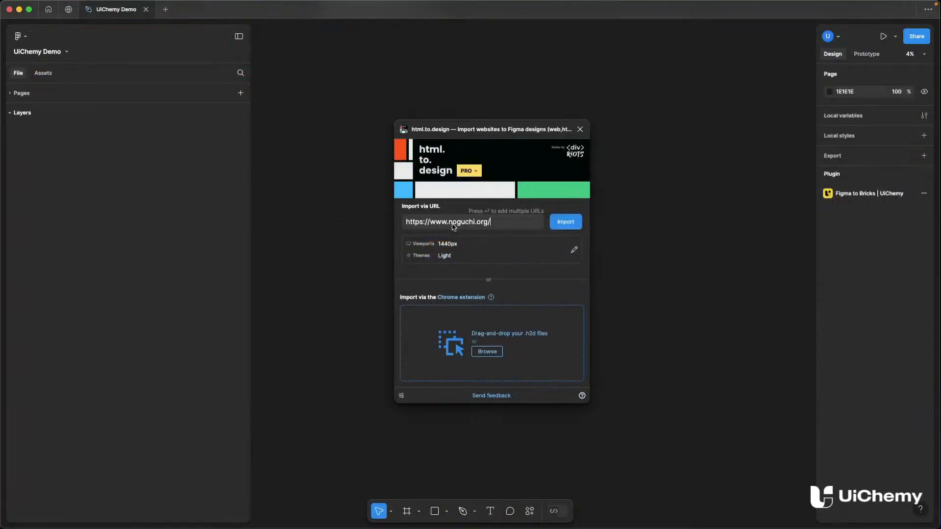
pyautogui.click(560, 227)
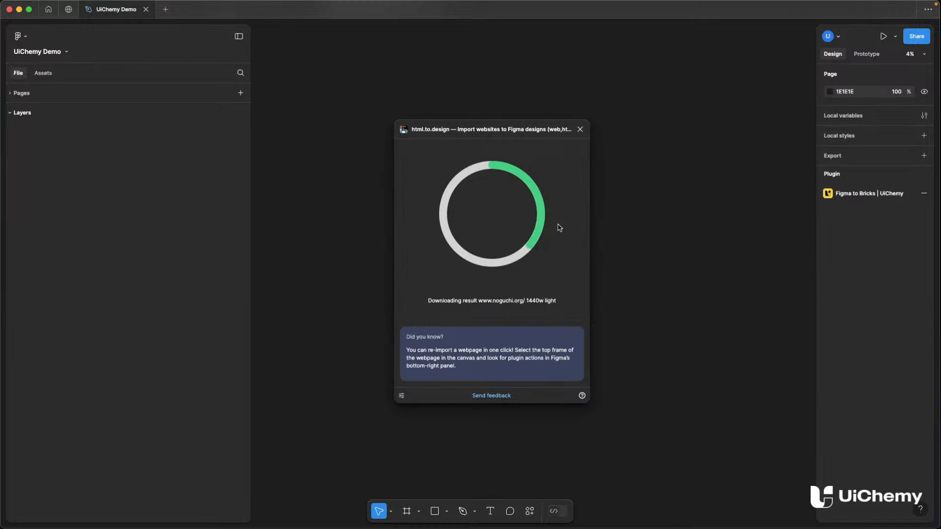
pyautogui.click(567, 388)
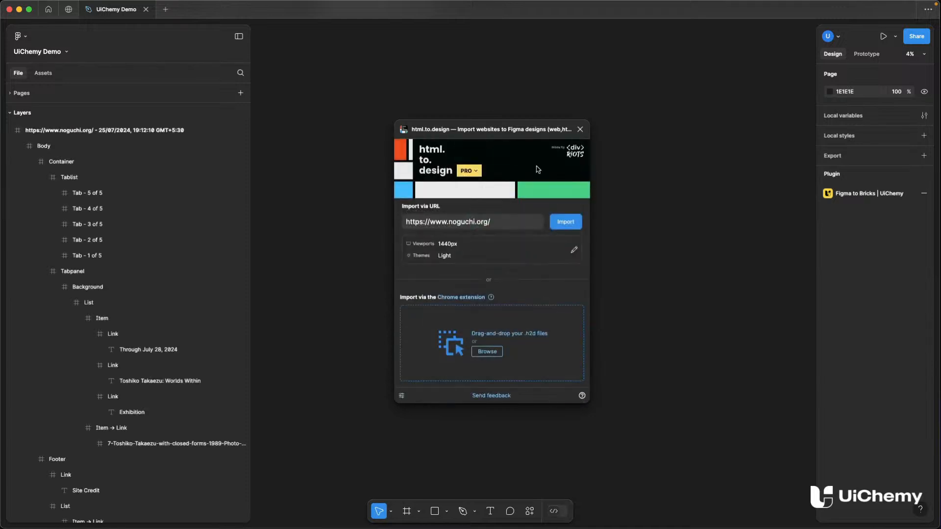
# - Move the html.to.design window aside to check the imported page on the canvas, and close the plugin
pyautogui.moveTo(516, 136); pyautogui.dragTo(672, 162)
pyautogui.scroll(-5, 489, 261)
pyautogui.keyDown('ctrl'); pyautogui.scroll(5, 472, 168); pyautogui.keyUp('ctrl')
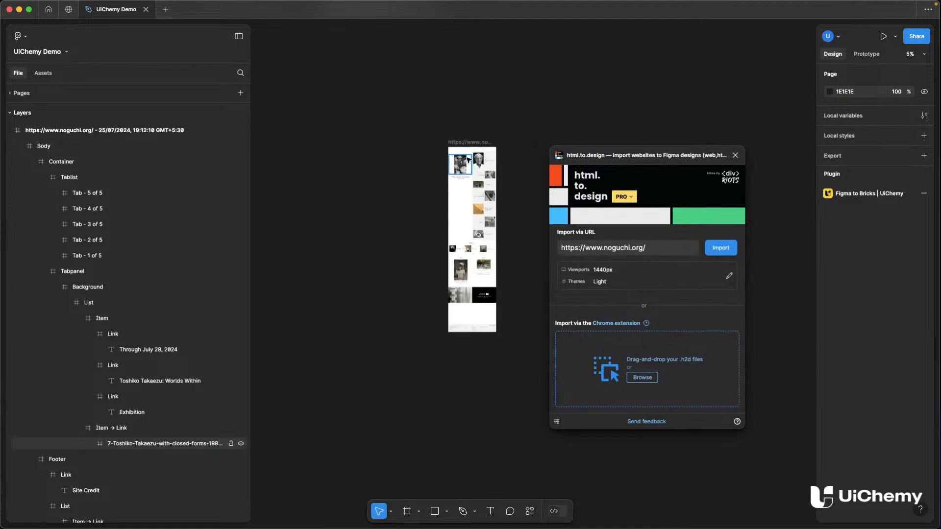
pyautogui.scroll(-3, 473, 169)
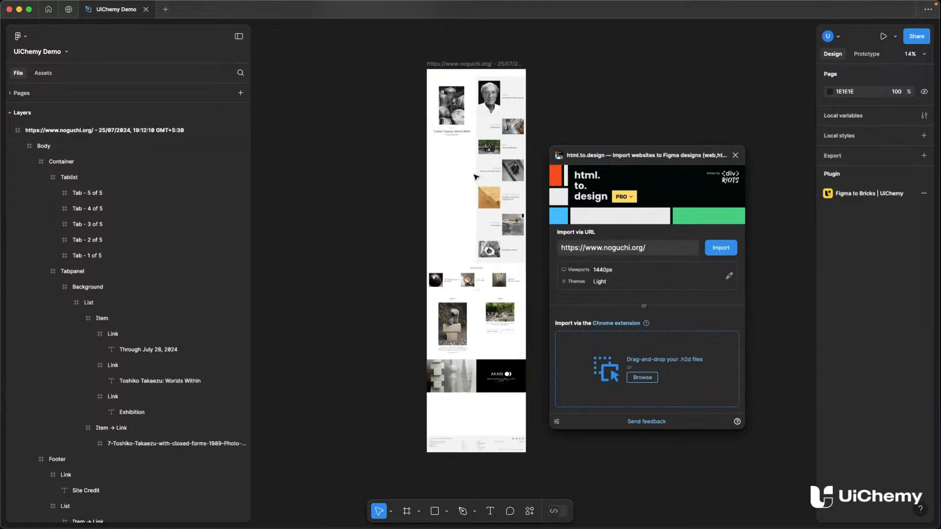
pyautogui.keyDown('ctrl'); pyautogui.scroll(5, 426, 119); pyautogui.keyUp('ctrl')
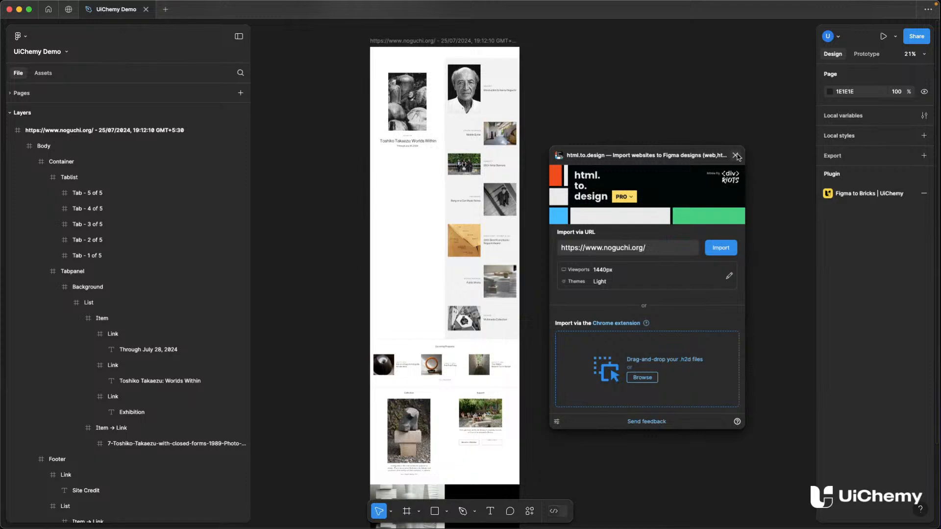
pyautogui.click(735, 156)
pyautogui.keyDown('ctrl'); pyautogui.scroll(2, 454, 87); pyautogui.keyUp('ctrl')
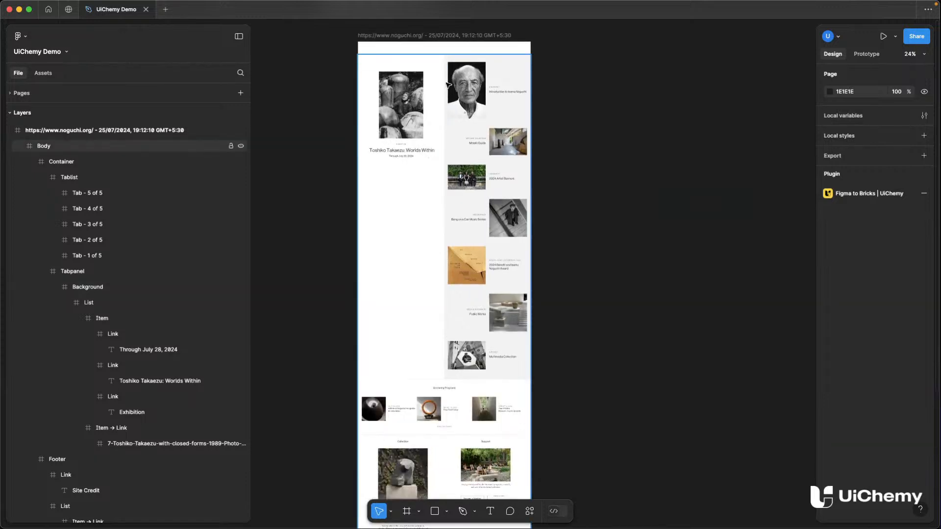
pyautogui.hscroll(-3, 466, 94)
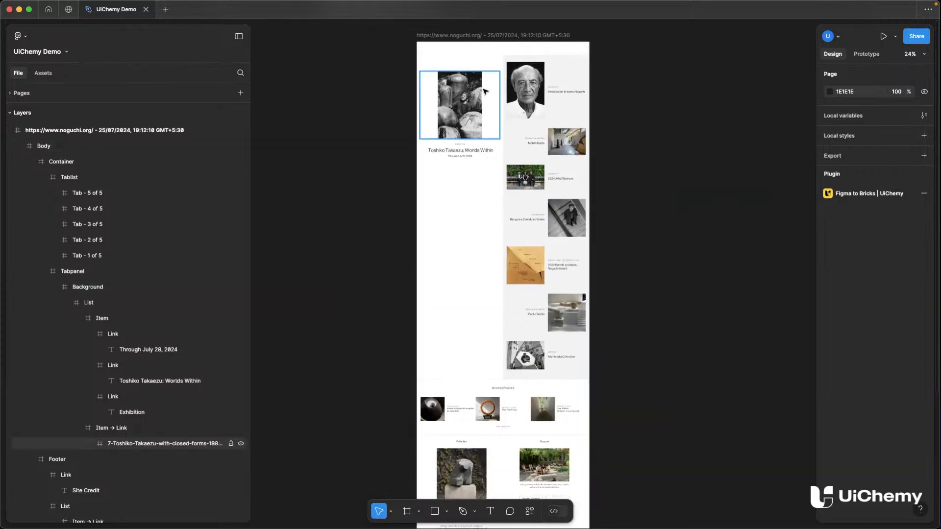
# - Switch to the browser and compare the original Noguchi homepage with the imported design, then return to Figma
pyautogui.press('super+Tab')
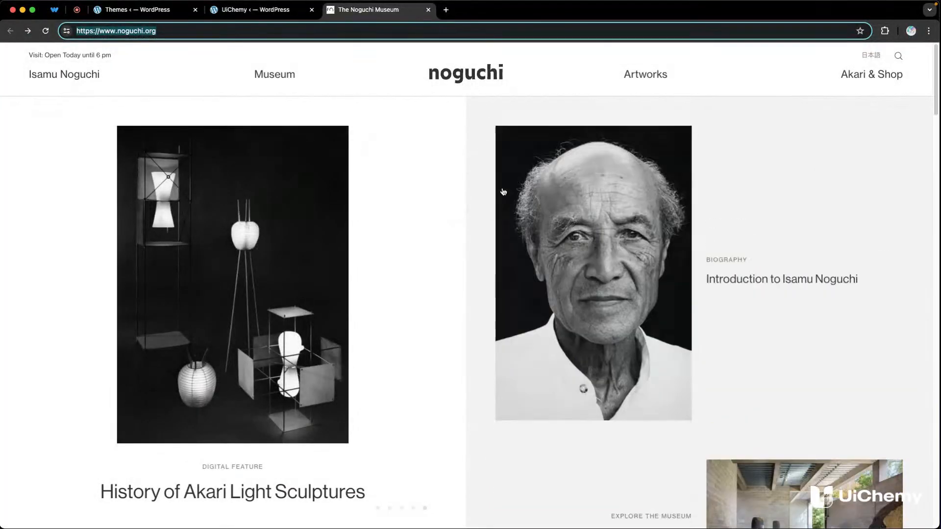
pyautogui.scroll(-15, 503, 188)
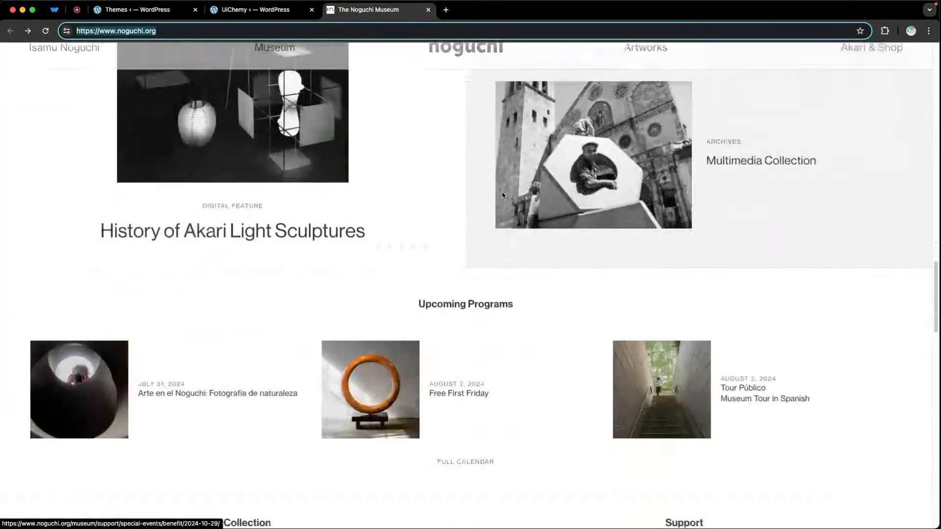
pyautogui.scroll(-15, 502, 195)
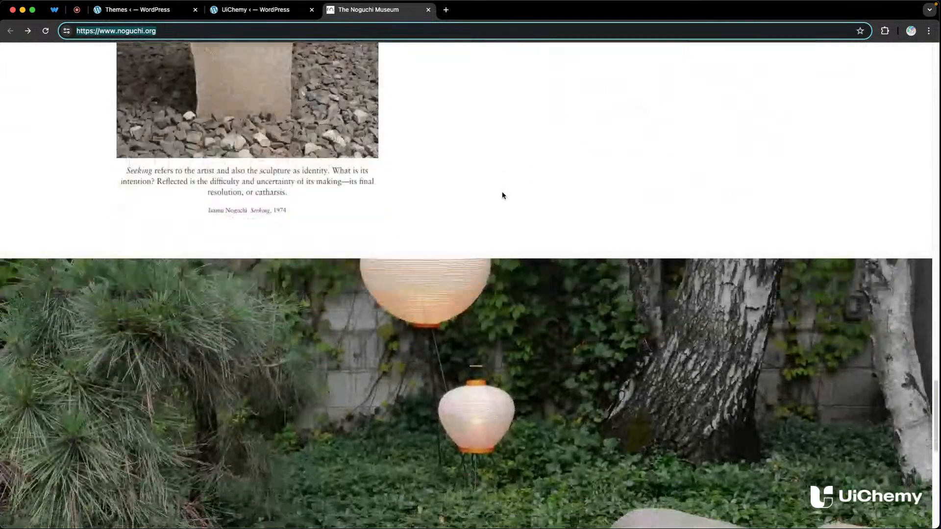
pyautogui.scroll(-5, 502, 196)
pyautogui.scroll(15, 505, 198)
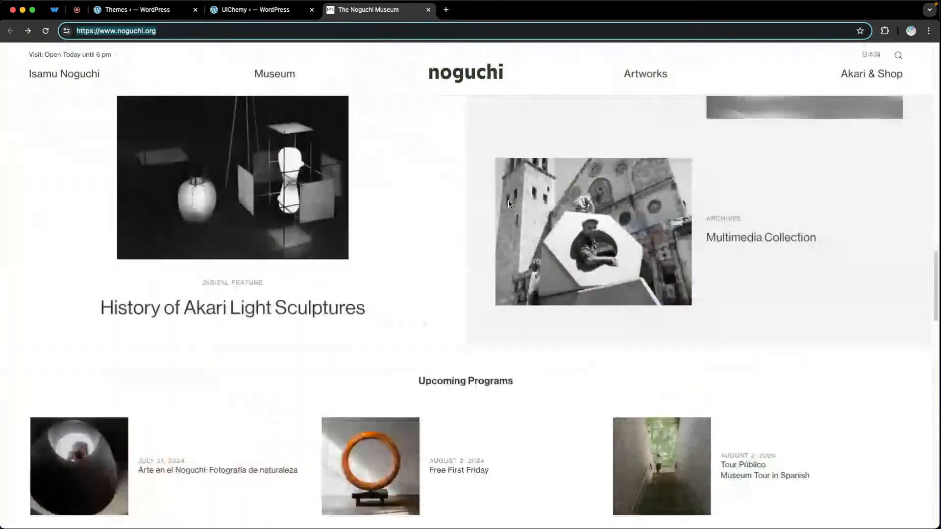
pyautogui.scroll(10, 509, 204)
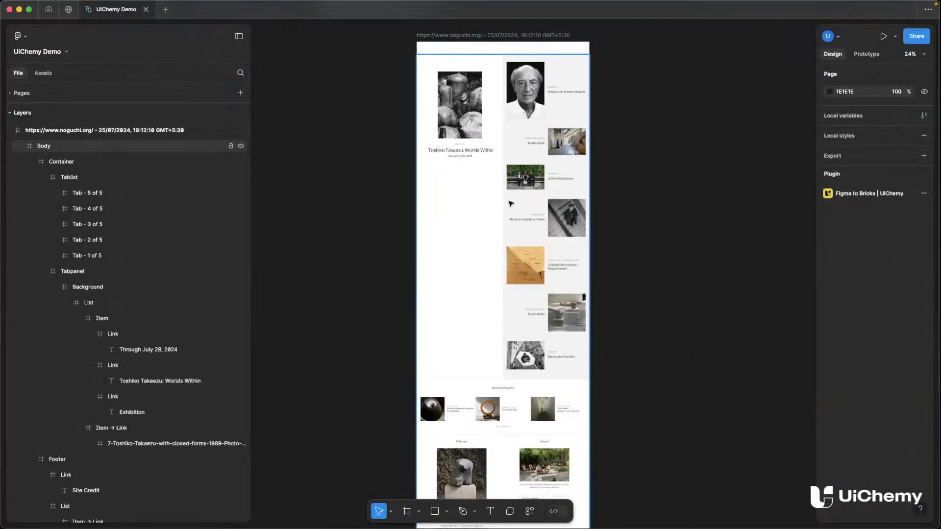
pyautogui.scroll(1, 503, 193)
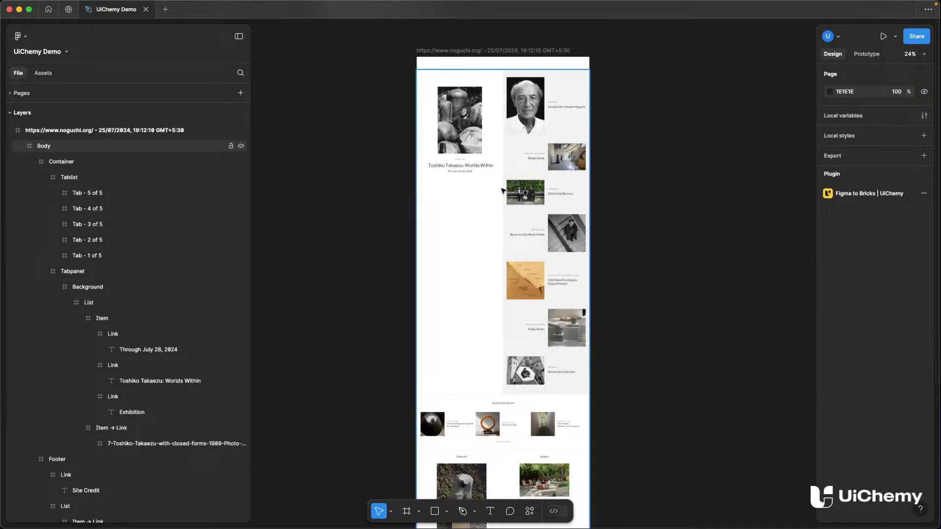
# - Rename the imported page's top-level frame to "Noguchi Design"
pyautogui.click(492, 49)
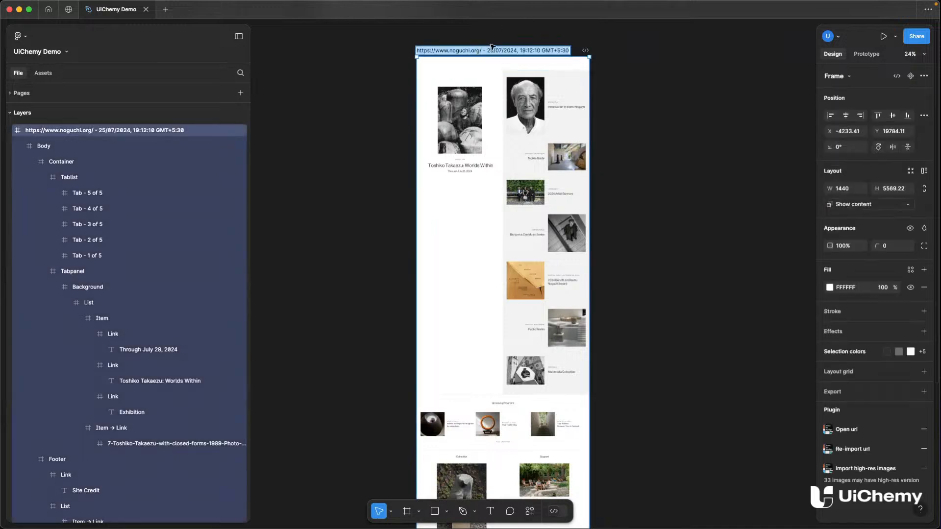
pyautogui.write('Noguchi')
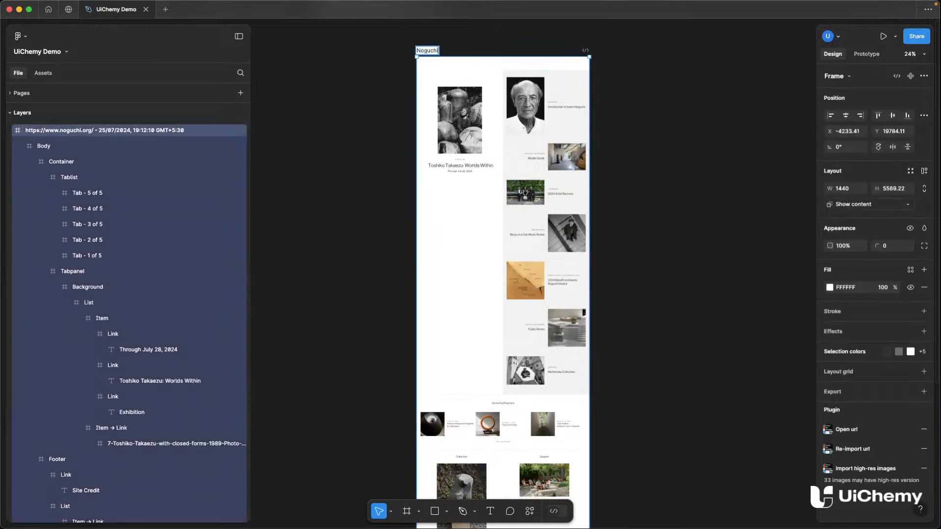
pyautogui.write(' Design')
pyautogui.press('Return')
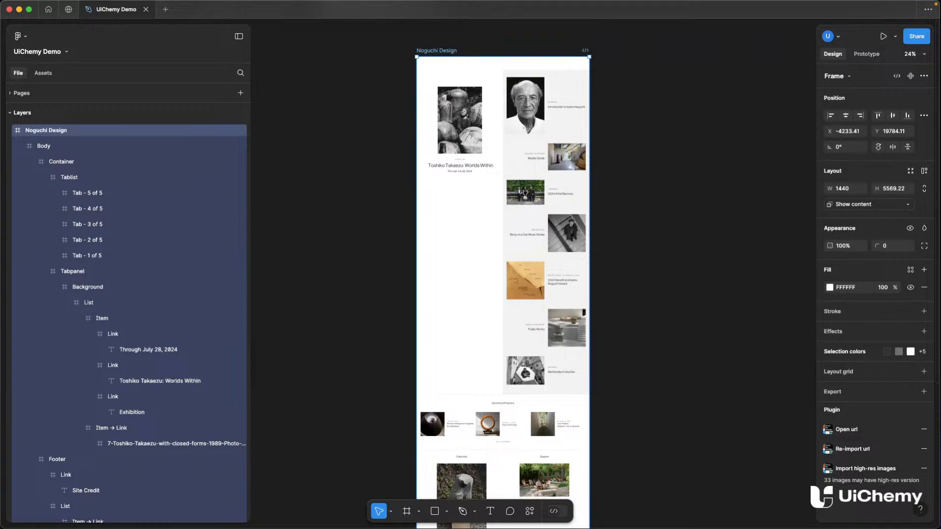
# - Run UiChemy - Convert Figma to Elementor on the frame using the Optimize & Convert method and open its Optimization Companion
pyautogui.press('super+k')
pyautogui.write('uichemy')
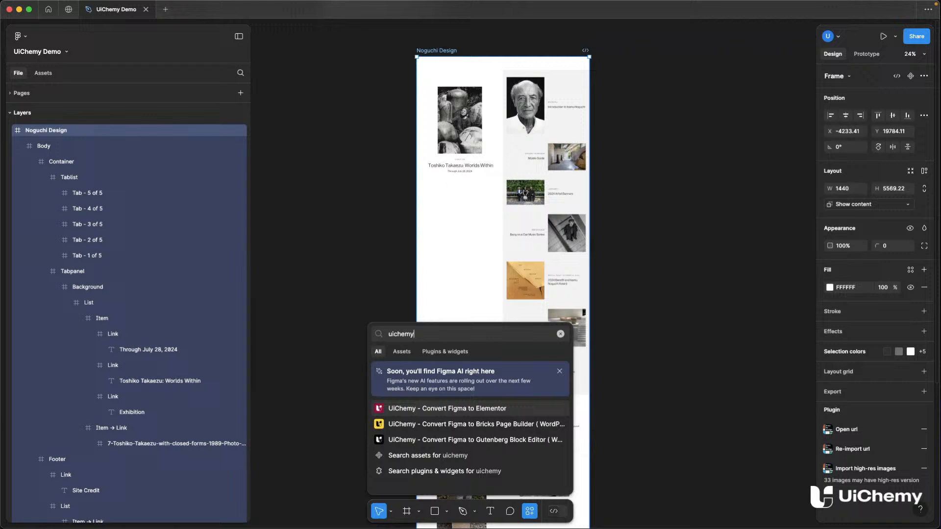
pyautogui.press('Return')
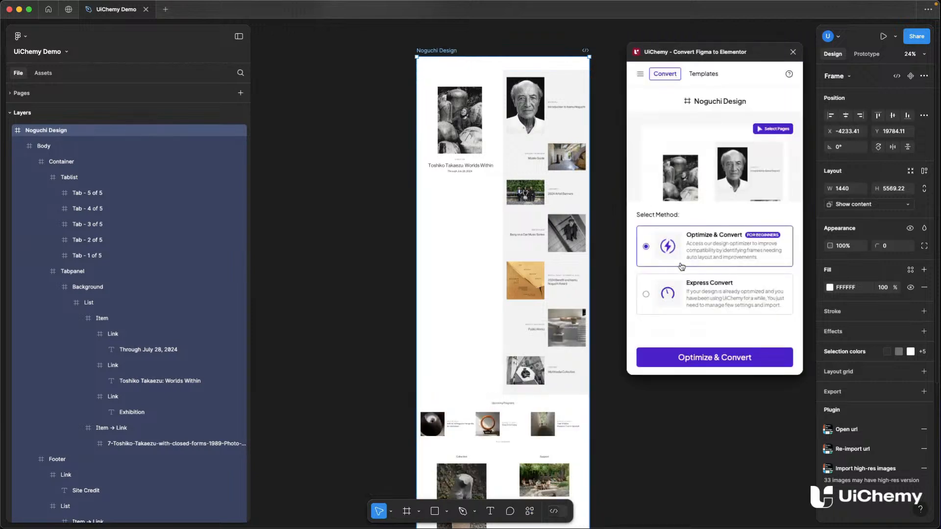
pyautogui.click(750, 358)
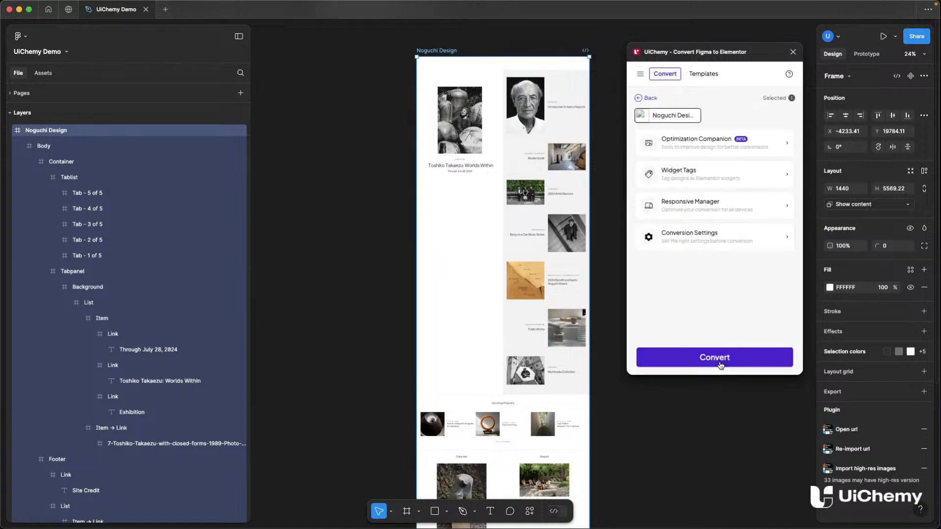
pyautogui.click(682, 155)
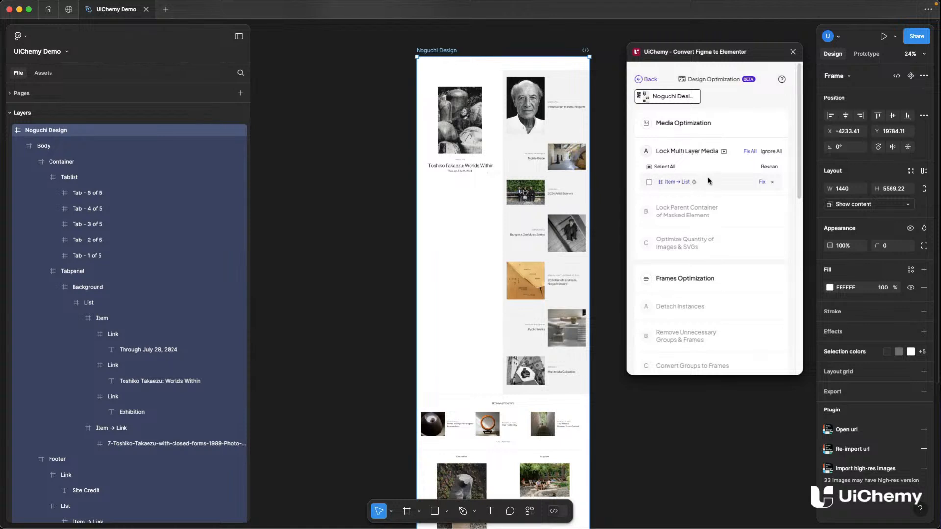
# - Narrow the flagged footer "Item → List" frame to about 168 px around the social icons and apply its Lock Multi Layer Media fix
pyautogui.click(686, 183)
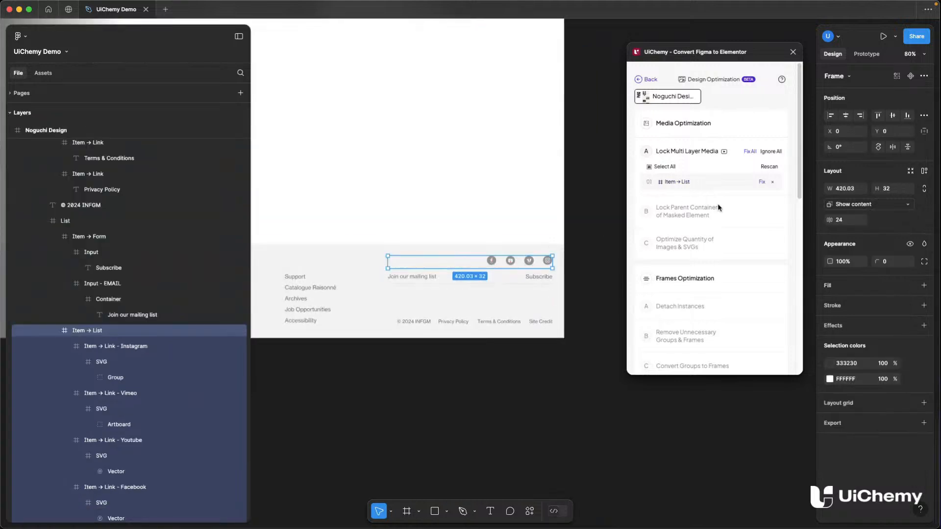
pyautogui.click(65, 346)
pyautogui.click(64, 362)
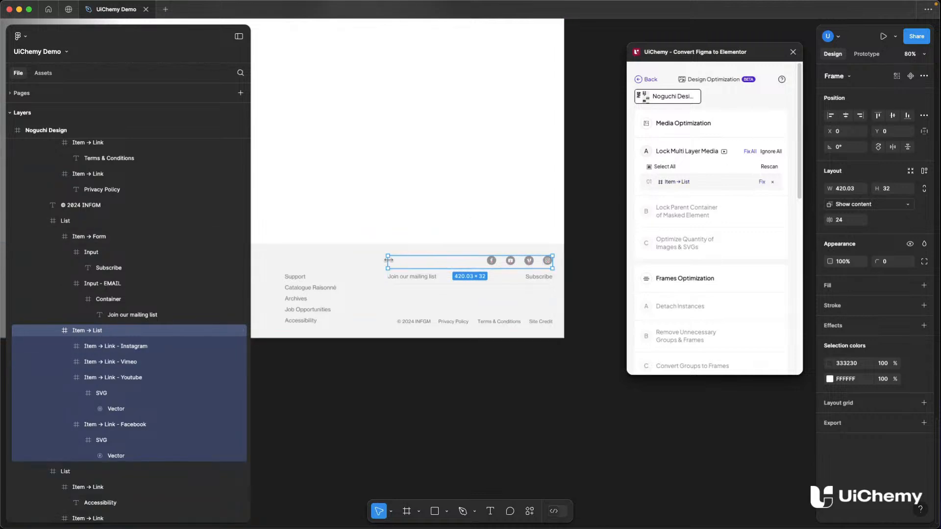
pyautogui.moveTo(387, 256); pyautogui.dragTo(489, 257)
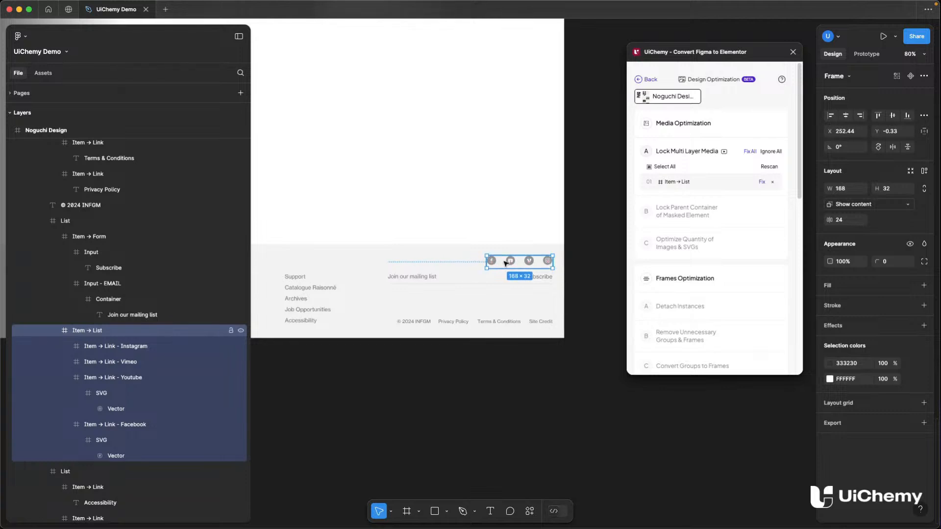
pyautogui.click(763, 182)
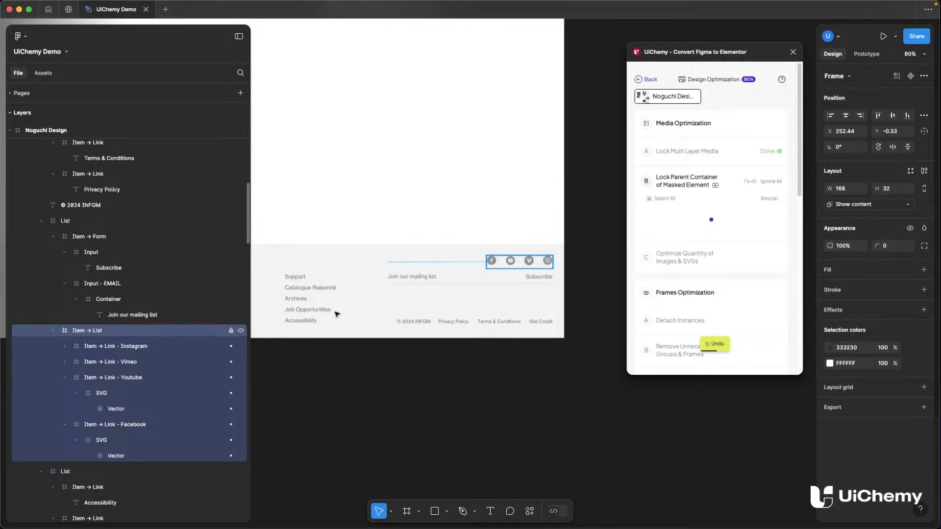
# - Show the heatmap for Optimize Quantity of Images & SVGs and examine the marked assets across the page
pyautogui.keyDown('ctrl'); pyautogui.scroll(-3, 399, 216); pyautogui.keyUp('ctrl')
pyautogui.keyDown('ctrl'); pyautogui.scroll(-3, 405, 237); pyautogui.keyUp('ctrl')
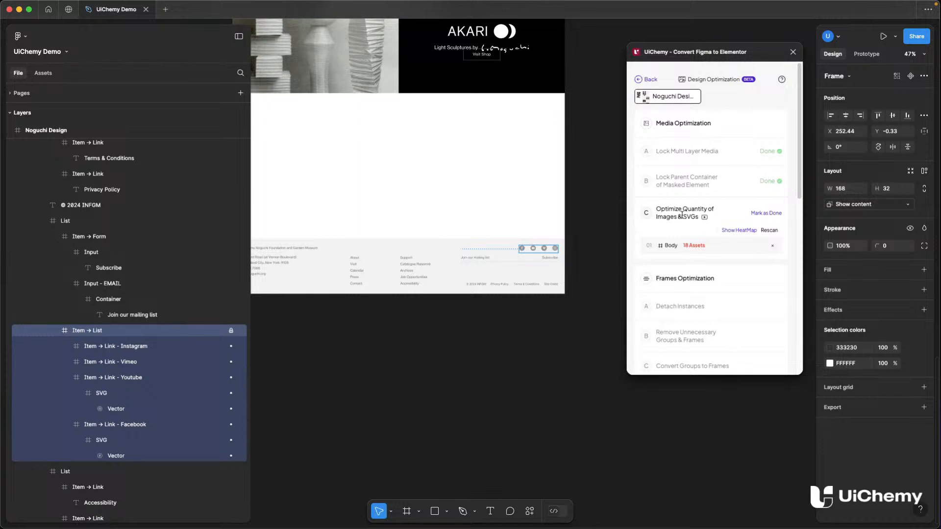
pyautogui.click(739, 230)
pyautogui.keyDown('ctrl'); pyautogui.scroll(-5, 432, 207); pyautogui.keyUp('ctrl')
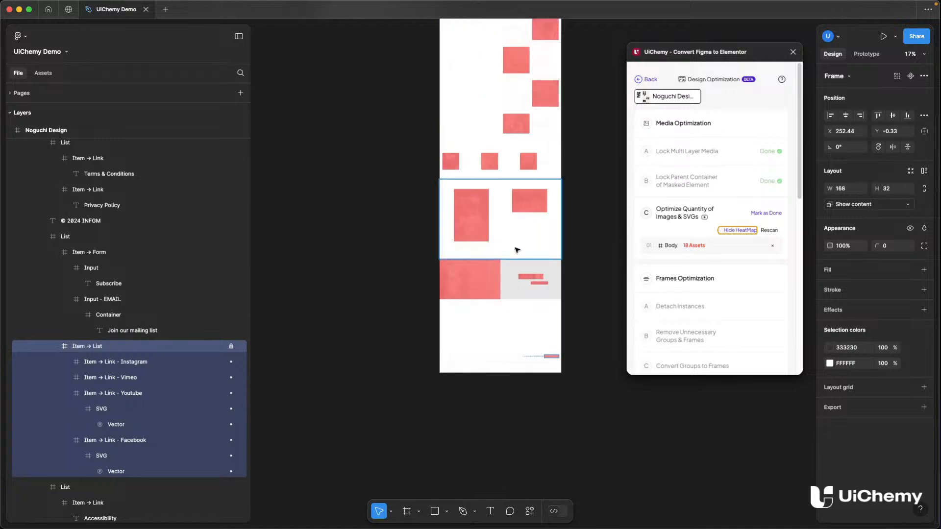
pyautogui.scroll(5, 512, 252)
pyautogui.keyDown('ctrl'); pyautogui.scroll(3, 504, 177); pyautogui.keyUp('ctrl')
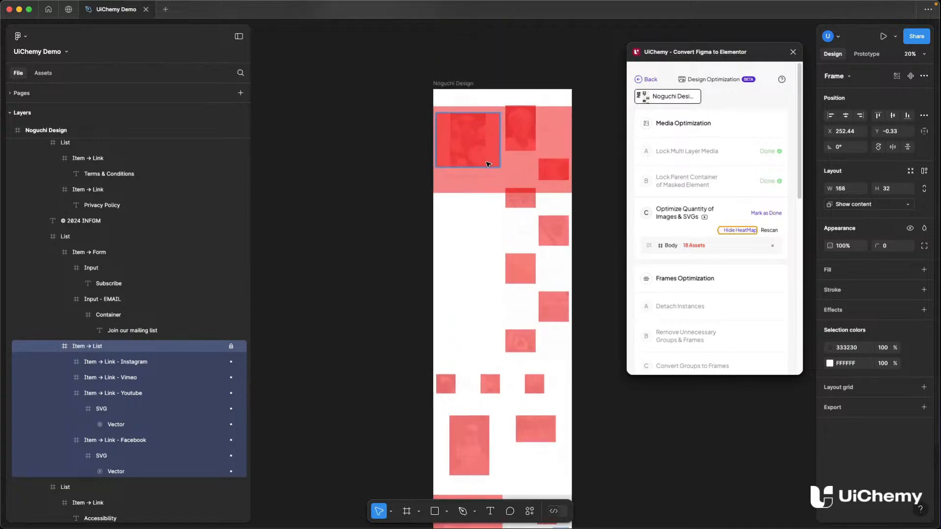
pyautogui.hscroll(2, 504, 176)
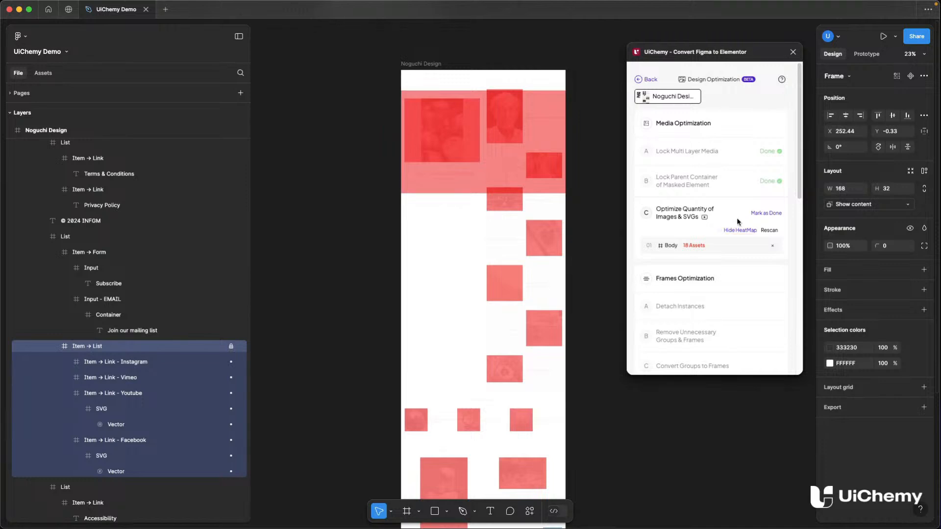
# - Mark Optimize Quantity of Images & SVGs as done and fix all flagged Remove Unnecessary Groups & Frames items
pyautogui.click(762, 214)
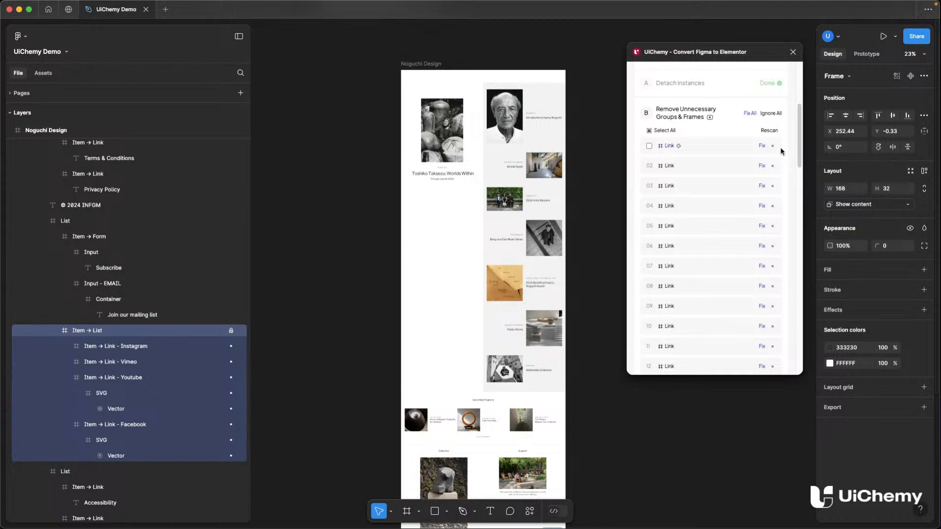
pyautogui.click(749, 114)
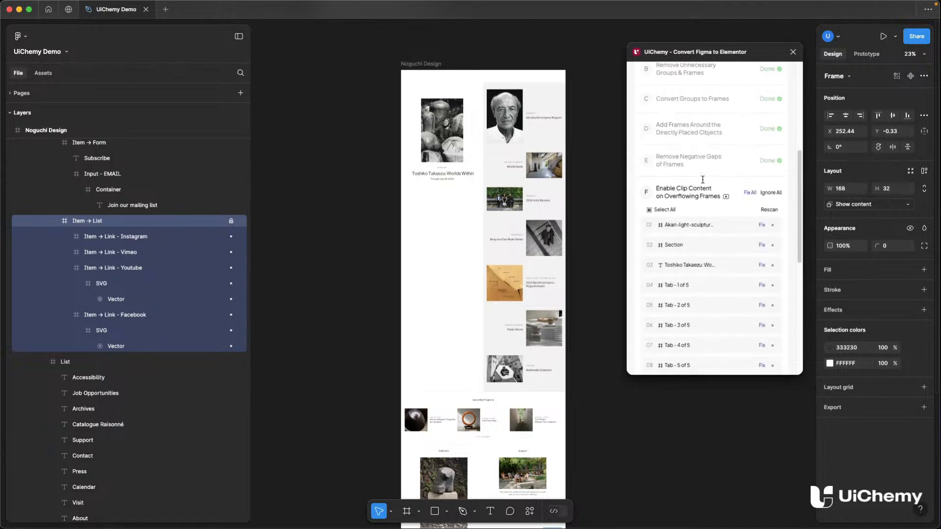
# - Ignore all frames flagged under Enable Clip Content on Overflowing Frames
pyautogui.scroll(-2, 703, 180)
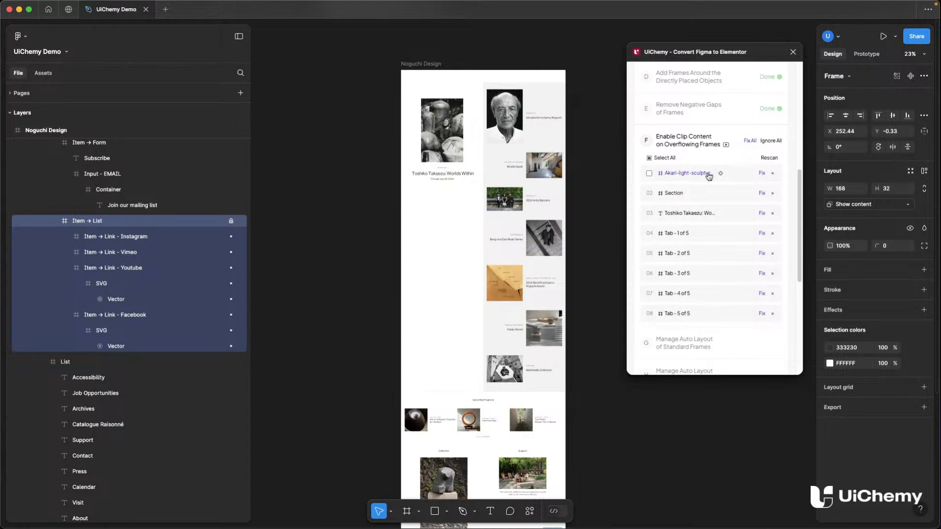
pyautogui.click(869, 208)
pyautogui.click(719, 156)
pyautogui.click(771, 141)
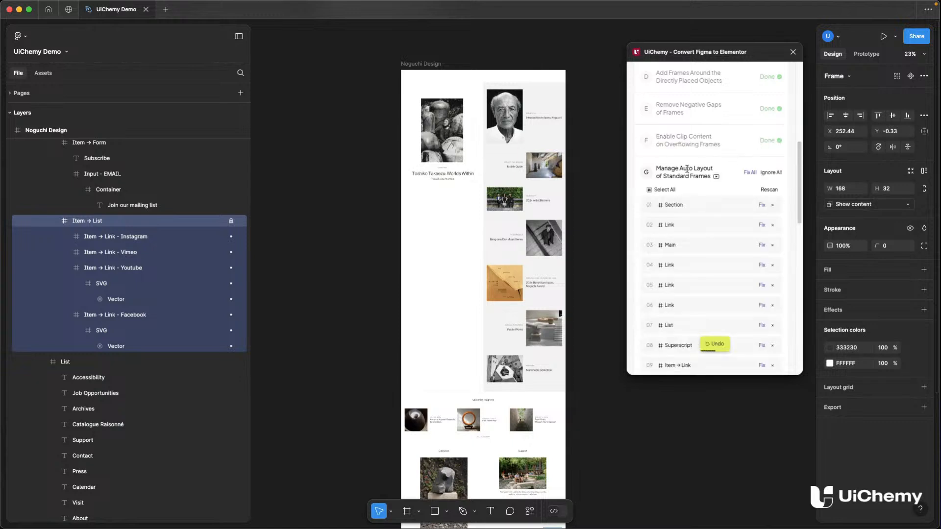
# - Fix all frames flagged under Manage Auto Layout of Standard Frames and review the restructured layers
pyautogui.scroll(-3, 687, 169)
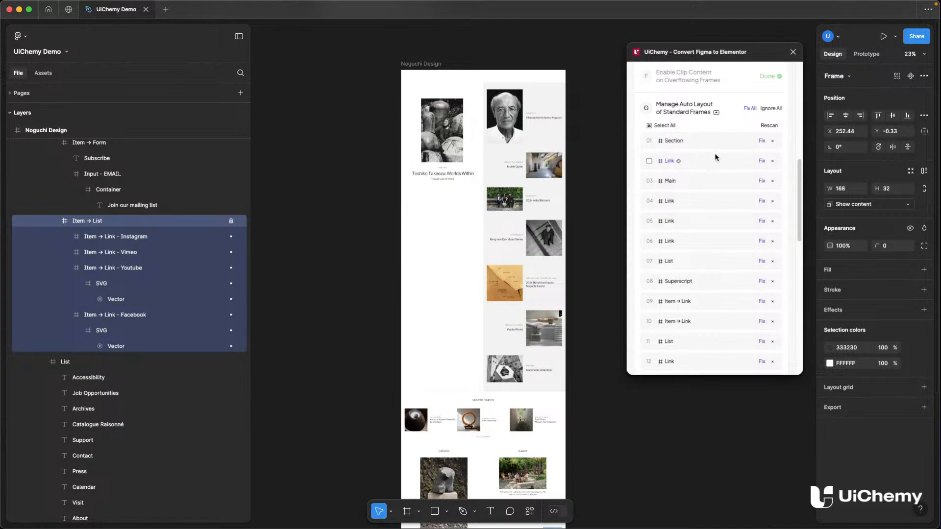
pyautogui.click(750, 109)
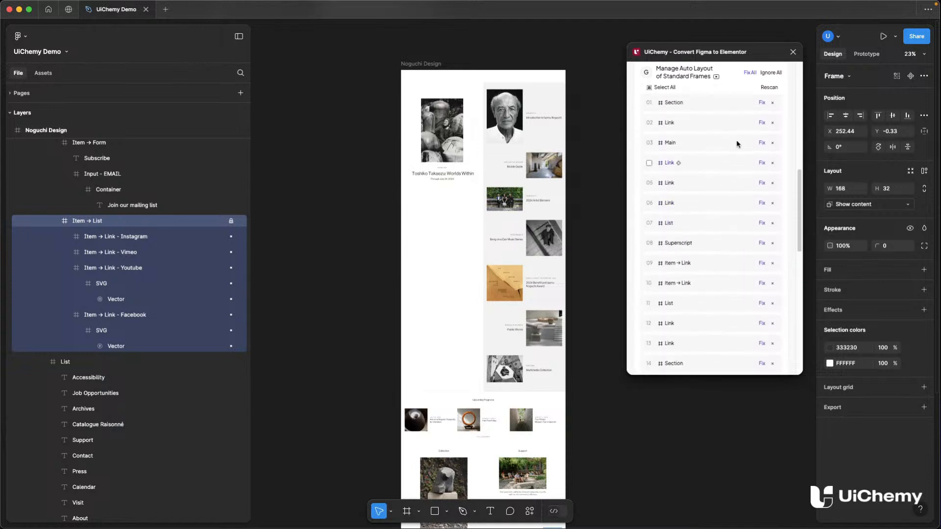
pyautogui.scroll(3, 736, 140)
pyautogui.scroll(5, 45, 283)
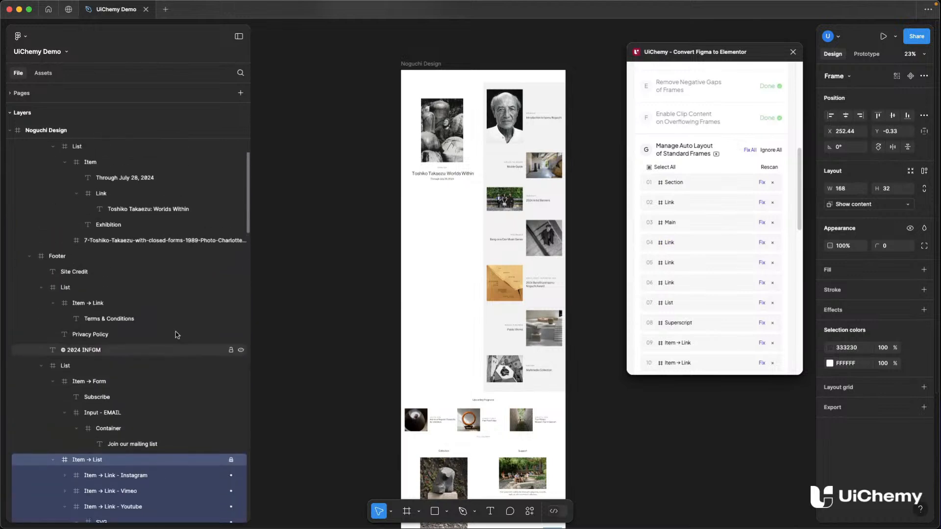
pyautogui.click(750, 150)
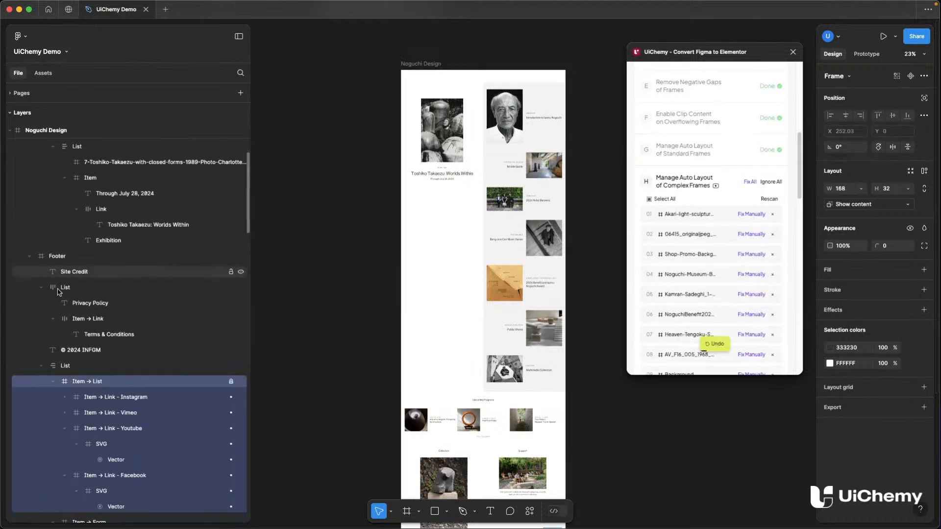
pyautogui.scroll(-20, 96, 215)
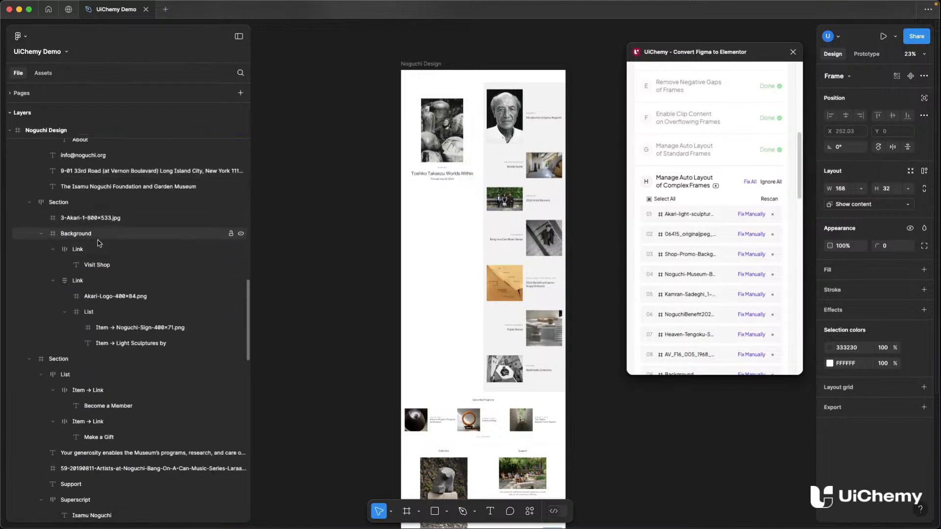
# - Locate the flagged Akari-light-sculptures image, move it out of the Noguchi Design frame onto the canvas, and rescan the complex frames
pyautogui.scroll(-5, 711, 142)
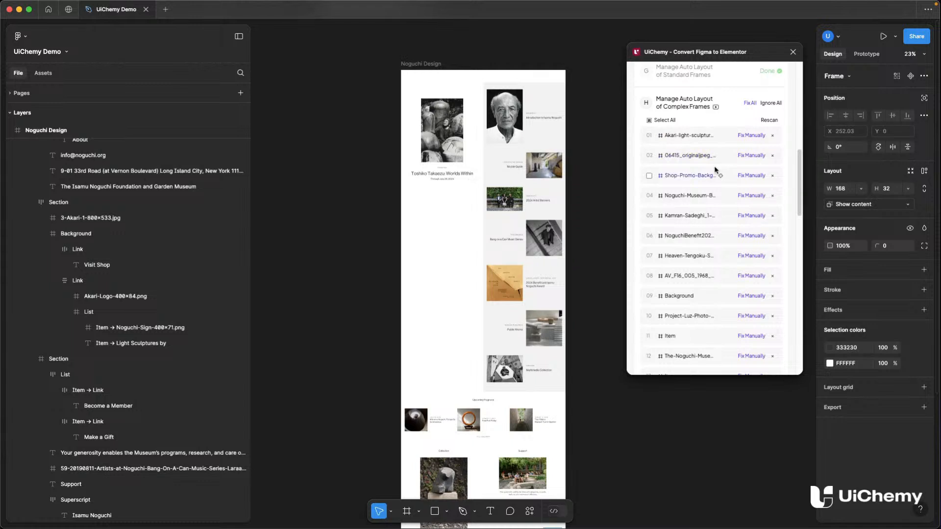
pyautogui.scroll(-1, 714, 160)
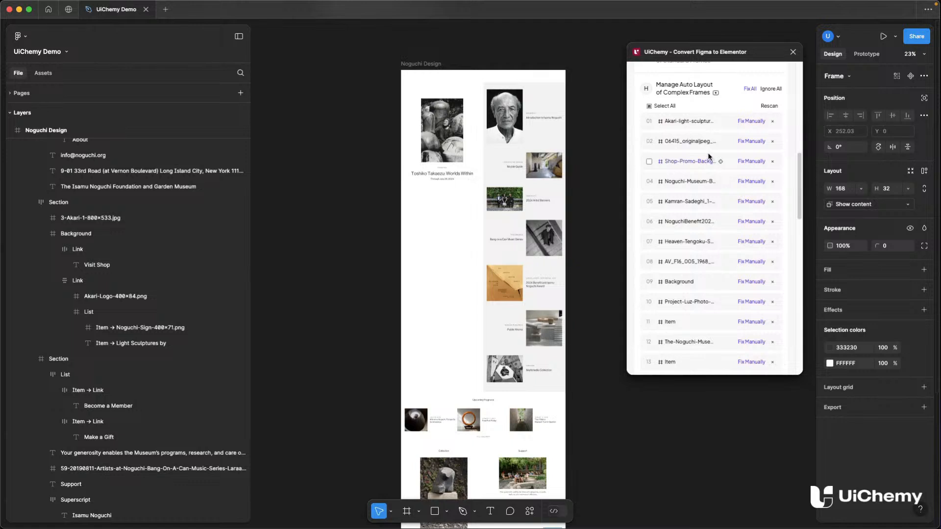
pyautogui.scroll(1, 706, 156)
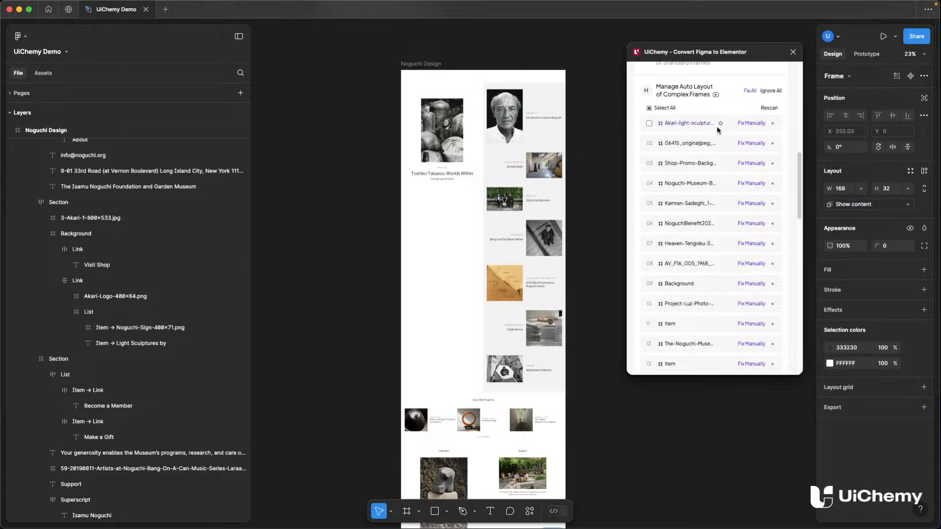
pyautogui.click(721, 125)
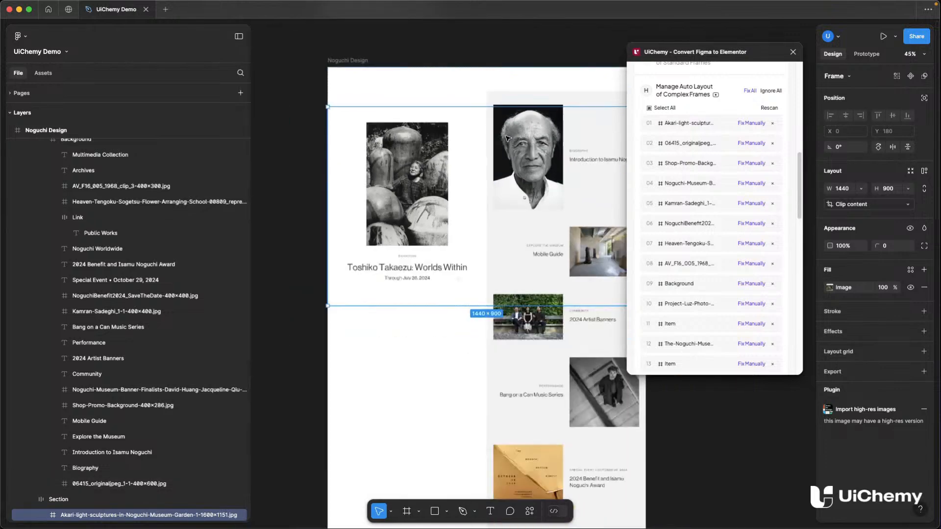
pyautogui.hscroll(-5, 491, 137)
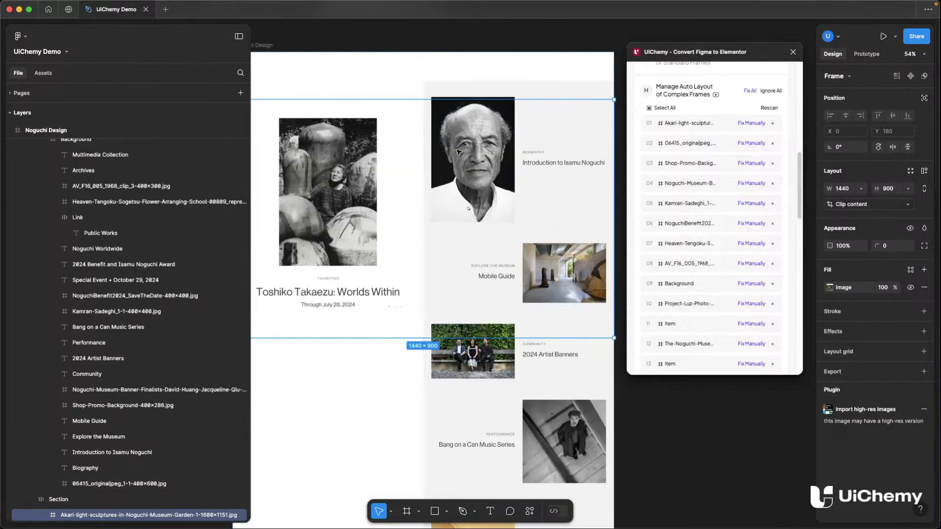
pyautogui.hscroll(3, 420, 173)
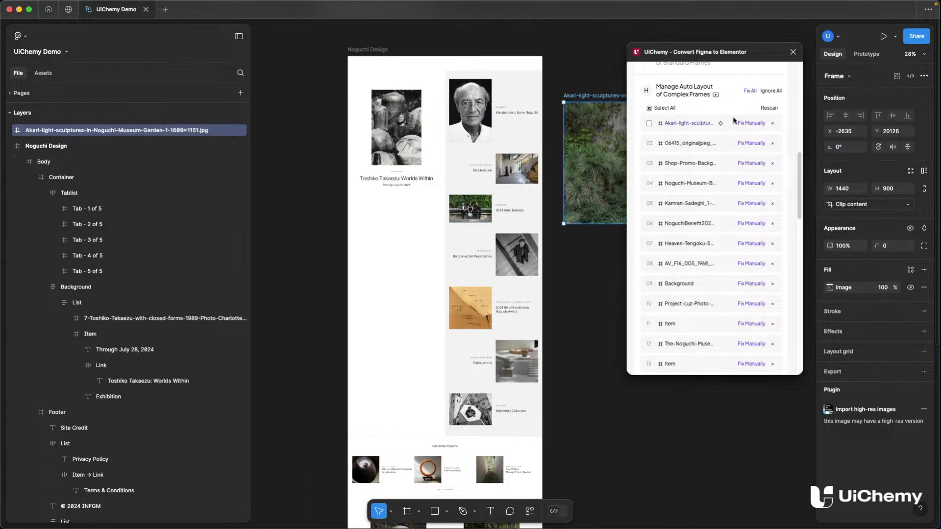
pyautogui.click(769, 108)
# - Examine the image frames flagged under Manage Auto Layout of Complex Frames by locating them one after another on the canvas
pyautogui.click(722, 126)
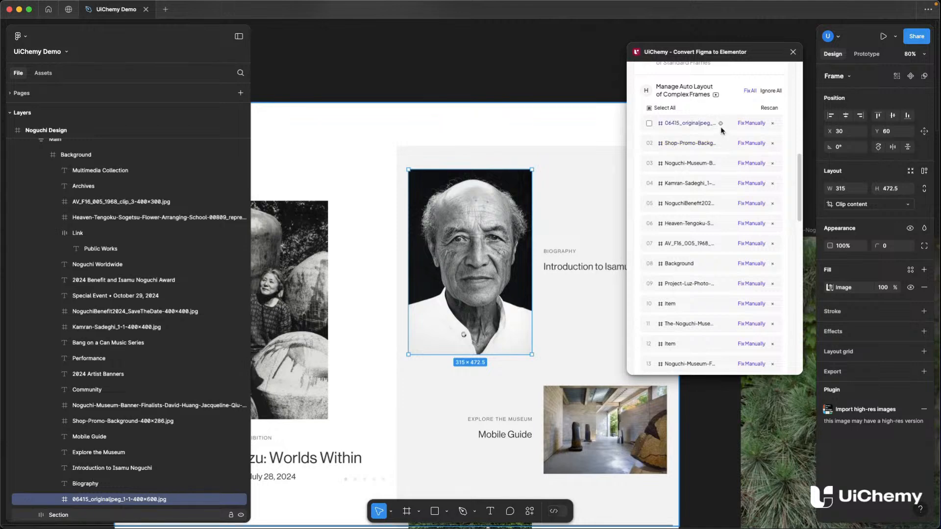
pyautogui.click(721, 144)
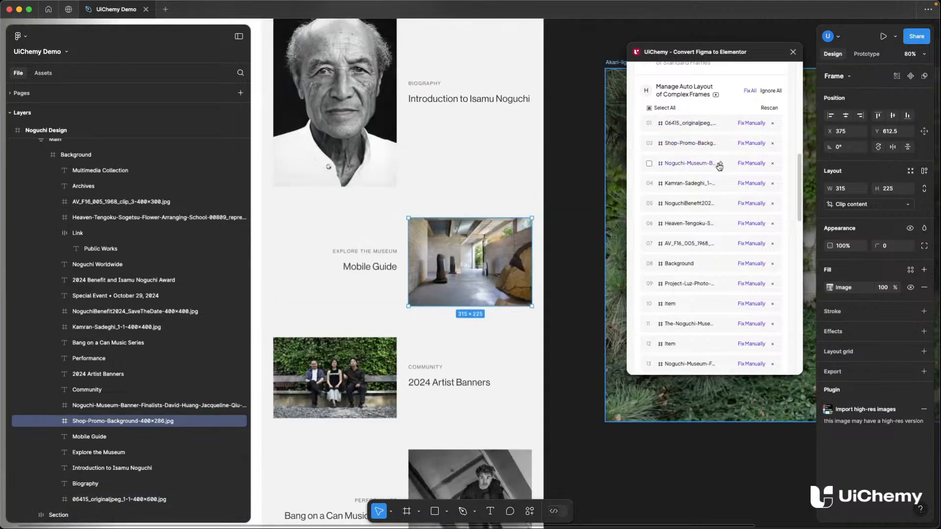
pyautogui.click(720, 165)
pyautogui.click(720, 204)
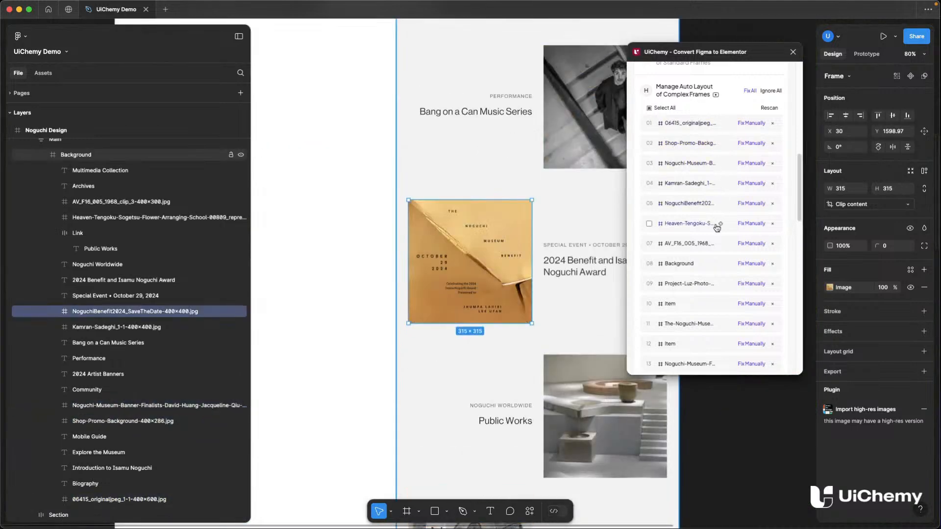
pyautogui.click(719, 225)
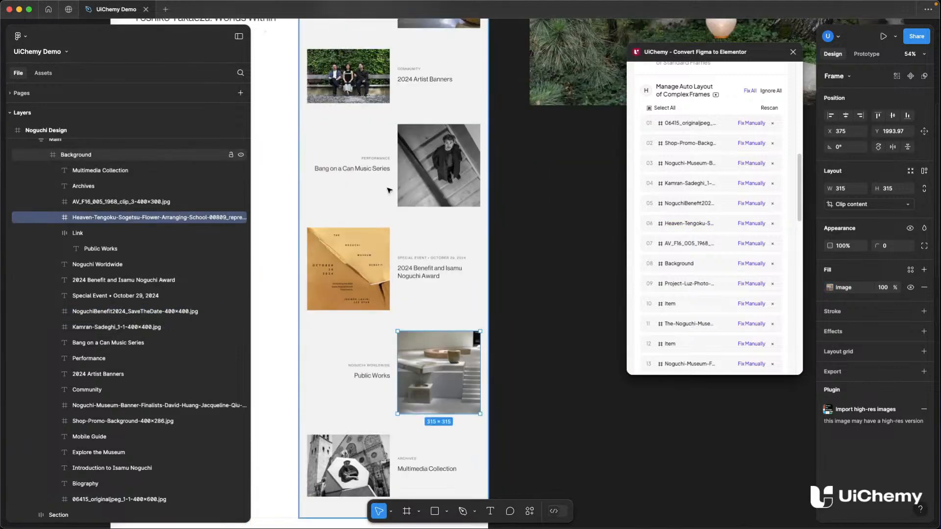
# - Select the portrait frame beside the Biography text and inspect its image fill, moving the plugin window clear of the fill settings
pyautogui.click(390, 158)
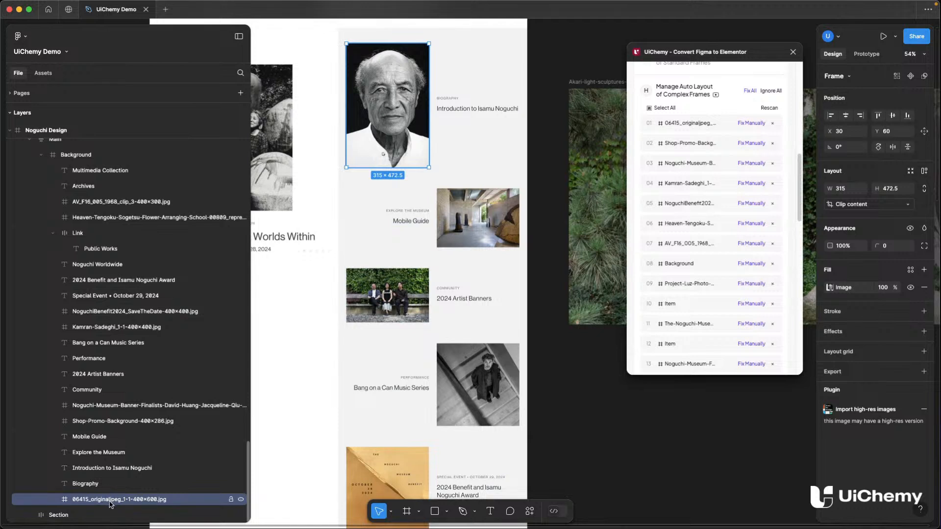
pyautogui.click(830, 287)
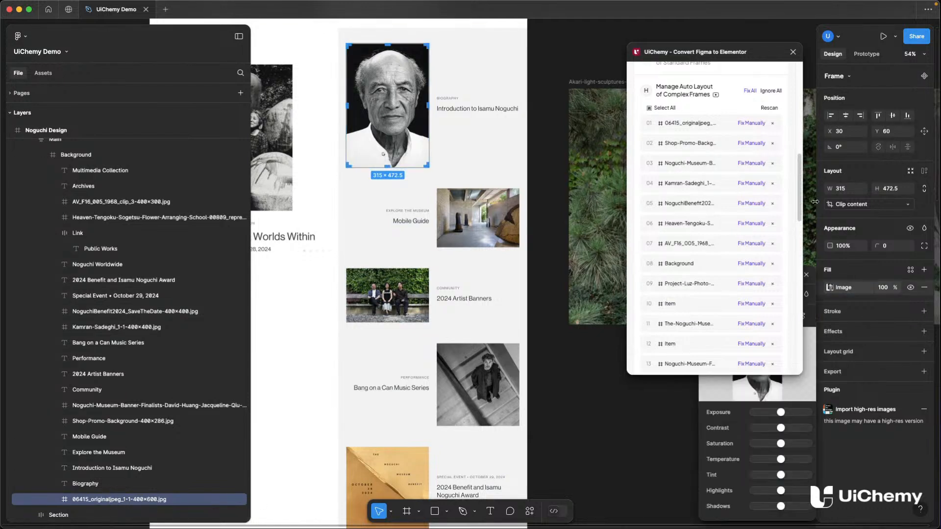
pyautogui.moveTo(741, 54); pyautogui.dragTo(654, 40)
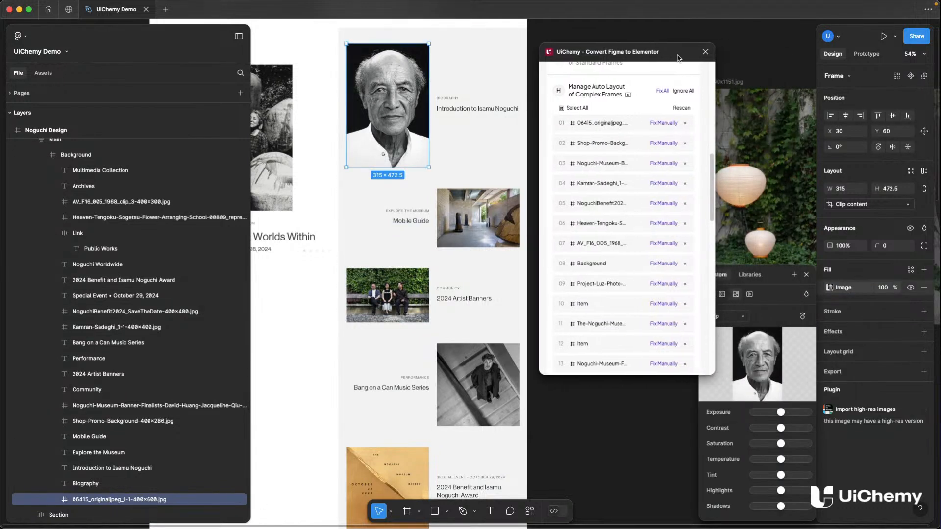
pyautogui.click(806, 275)
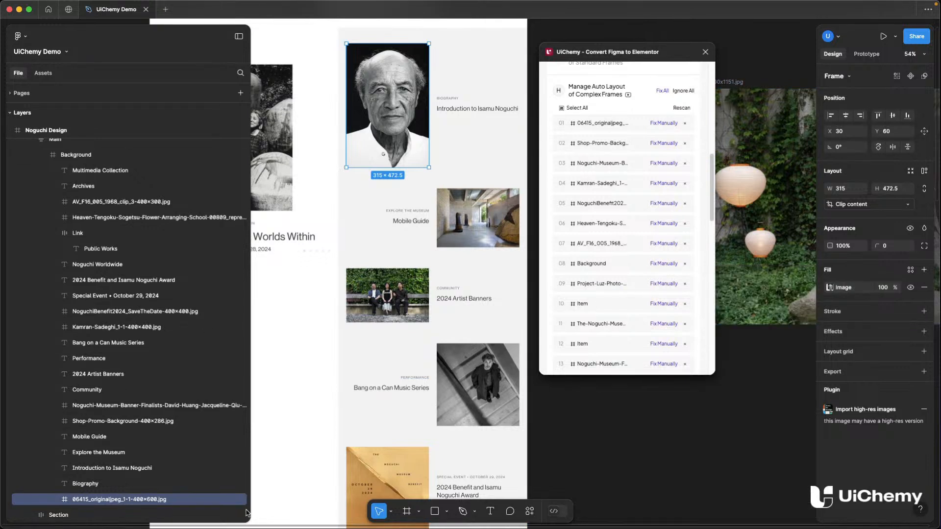
# - Add the other six image frames in Background to the selected portrait, lock all seven, and rescan the complex frames
pyautogui.keyDown('shift'); pyautogui.click(122, 422); pyautogui.keyUp('shift')
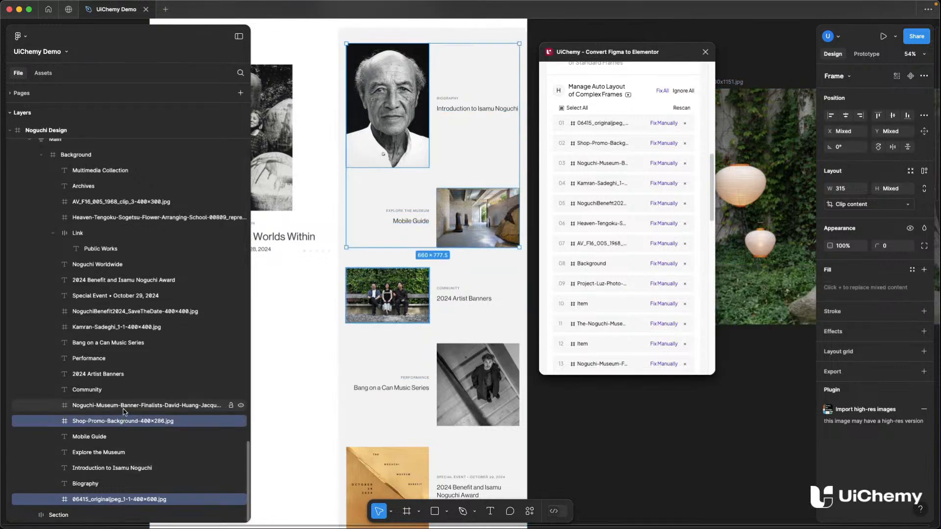
pyautogui.keyDown('shift'); pyautogui.click(123, 407); pyautogui.keyUp('shift')
pyautogui.keyDown('shift'); pyautogui.click(128, 327); pyautogui.keyUp('shift')
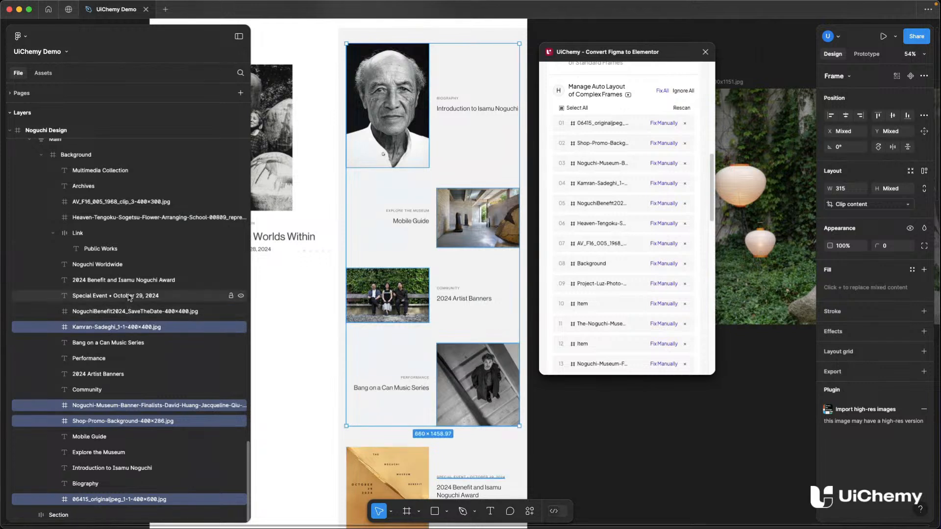
pyautogui.keyDown('shift'); pyautogui.click(129, 311); pyautogui.keyUp('shift')
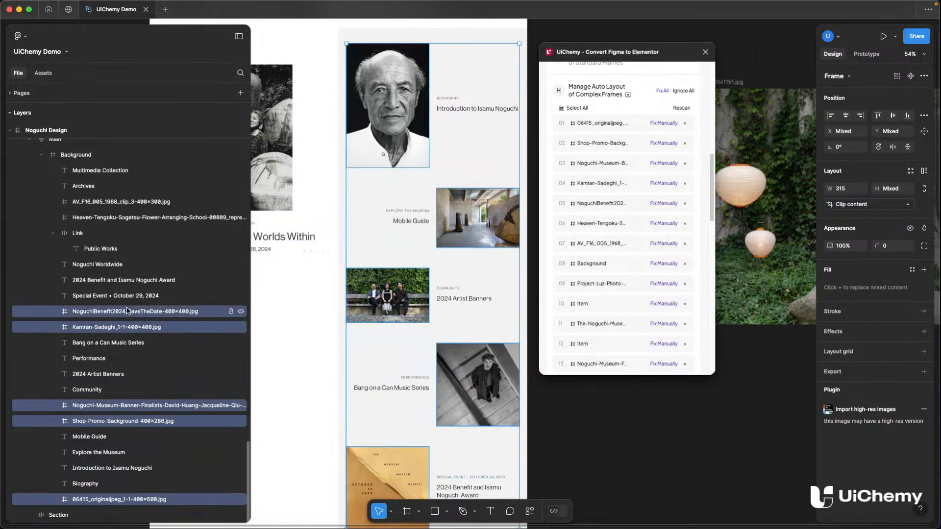
pyautogui.keyDown('shift'); pyautogui.click(126, 217); pyautogui.keyUp('shift')
pyautogui.keyDown('shift'); pyautogui.click(127, 202); pyautogui.keyUp('shift')
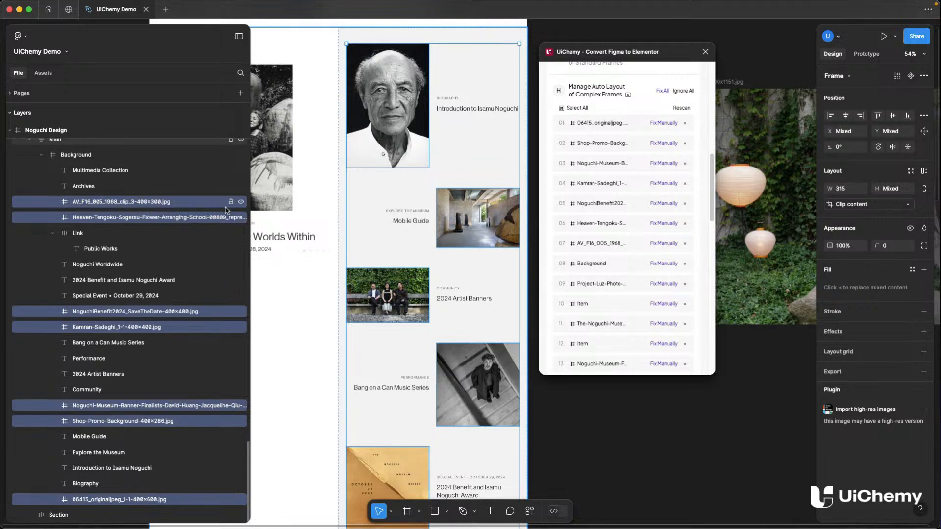
pyautogui.press('super+shift+l')
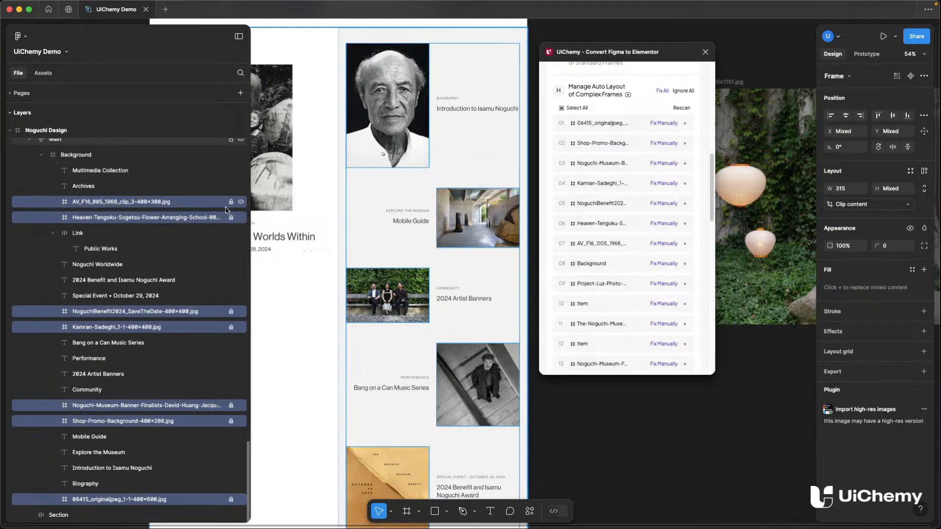
pyautogui.click(682, 108)
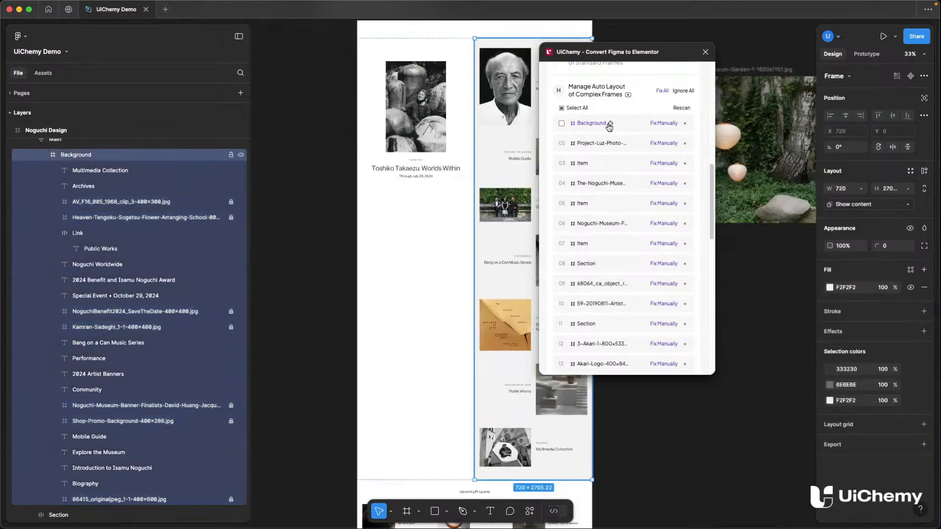
# - Apply Suggest auto layout to the flagged Background frame and select the portrait image in its new structure
pyautogui.click(609, 126)
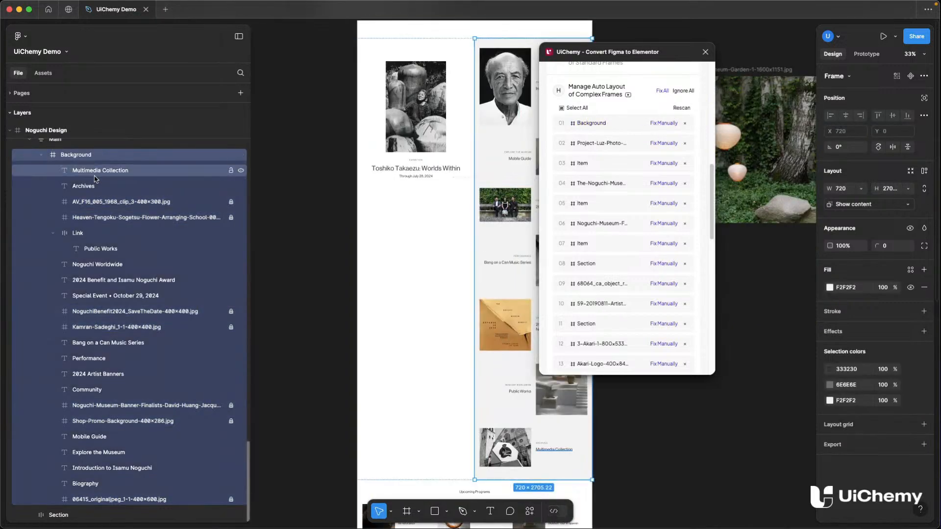
pyautogui.hscroll(3, 418, 130)
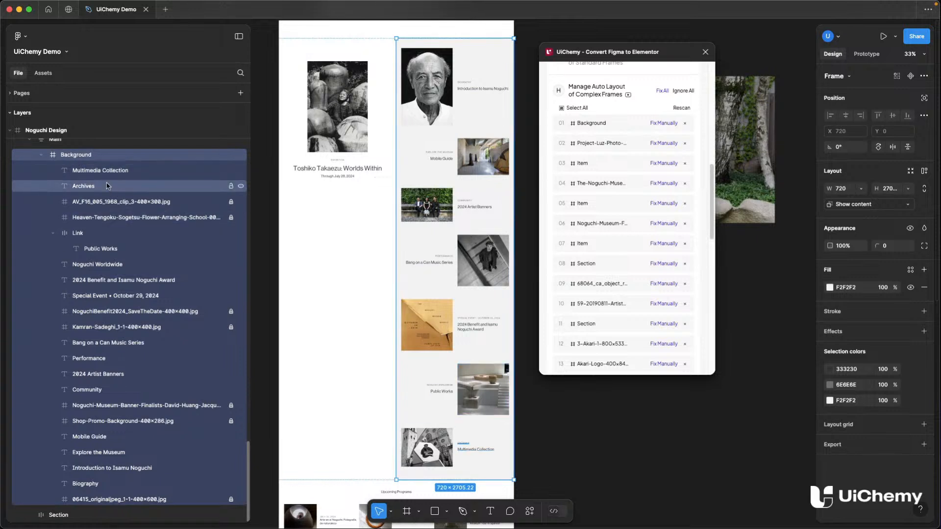
pyautogui.rightClick(112, 157)
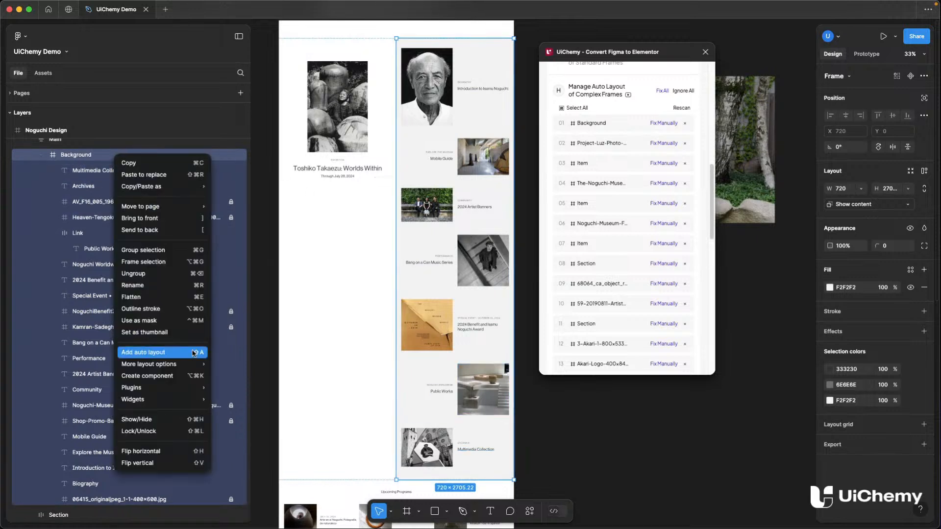
pyautogui.moveTo(187, 361)
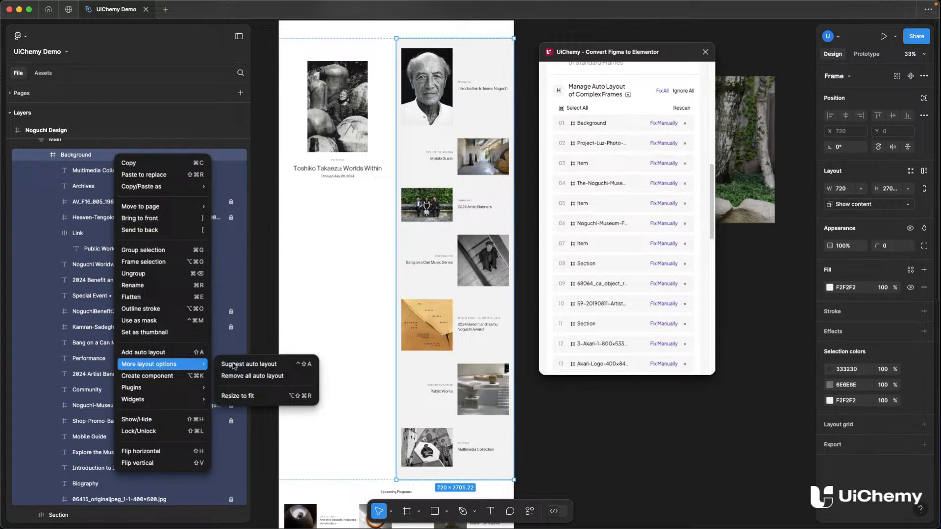
pyautogui.click(249, 365)
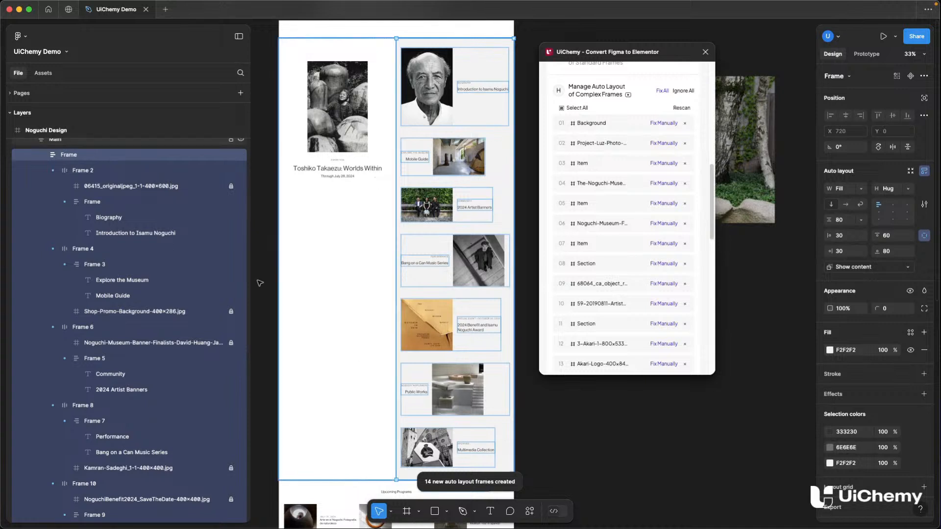
pyautogui.click(108, 190)
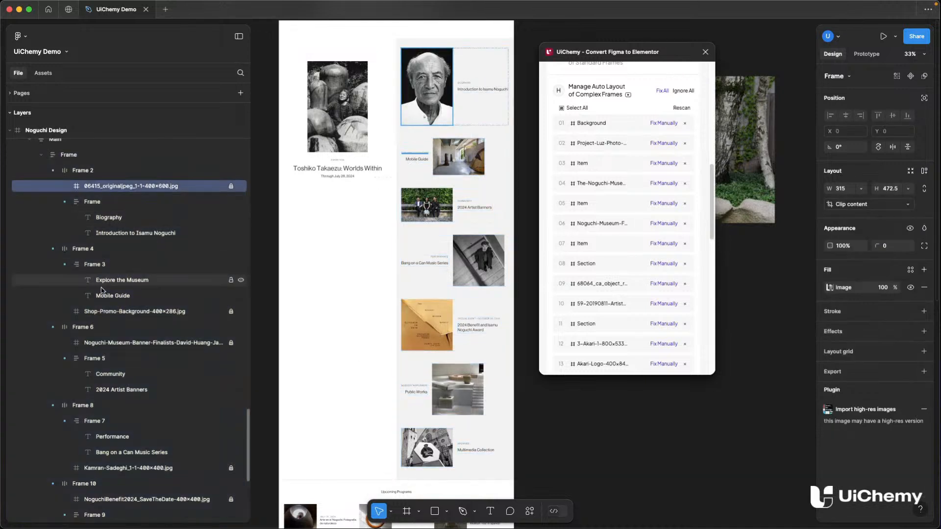
# - Change the Mobile Guide and 2024 Artist Banners images from filling their containers to a fixed width of 315
pyautogui.click(189, 307)
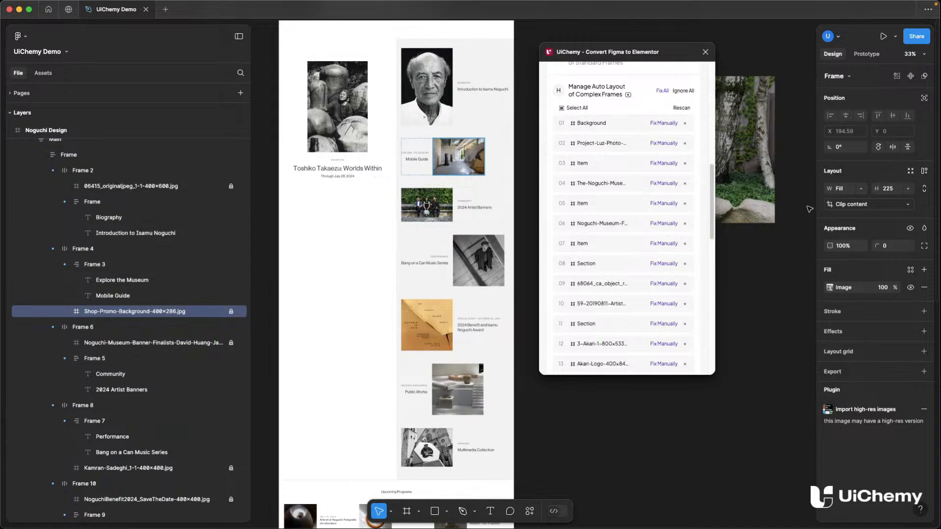
pyautogui.click(863, 190)
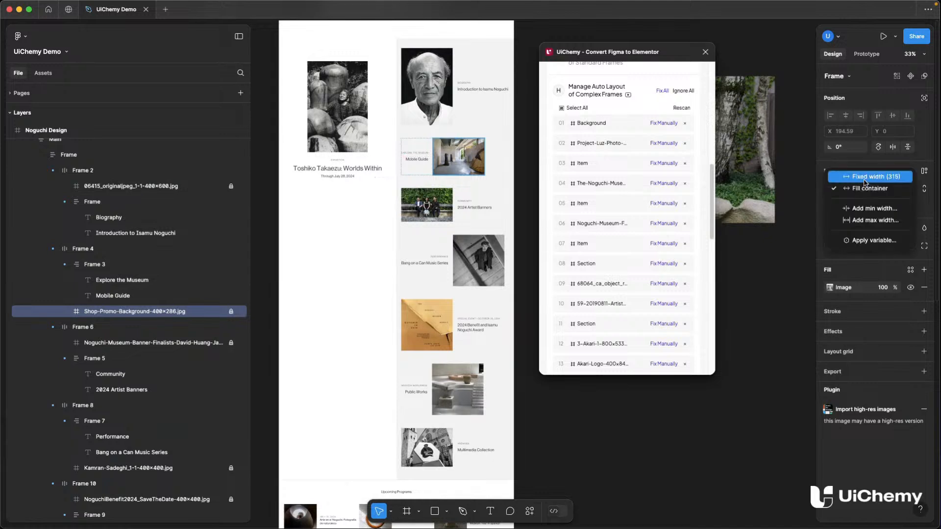
pyautogui.click(864, 180)
pyautogui.click(669, 224)
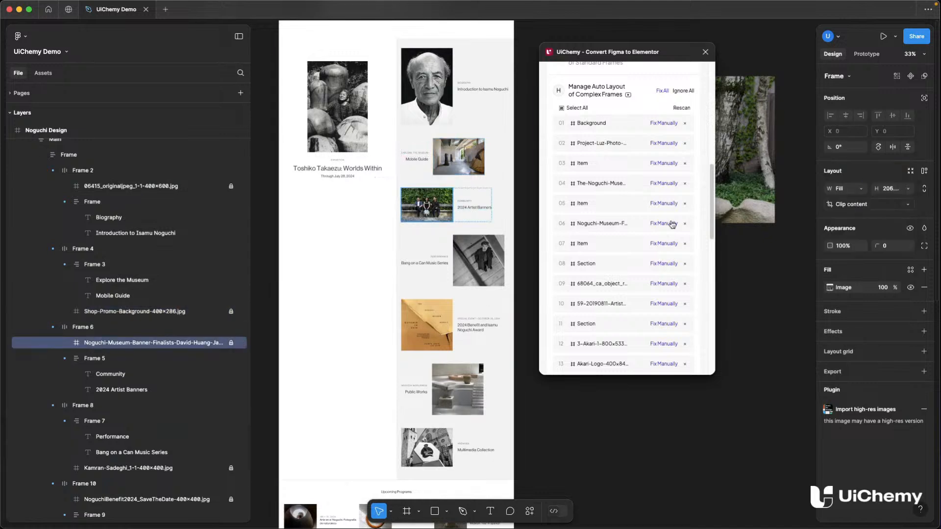
pyautogui.click(861, 189)
pyautogui.click(863, 181)
# - Check the width sizing of the image frames in Frame 8, Frame 10 and Frame 12
pyautogui.scroll(-2, 124, 395)
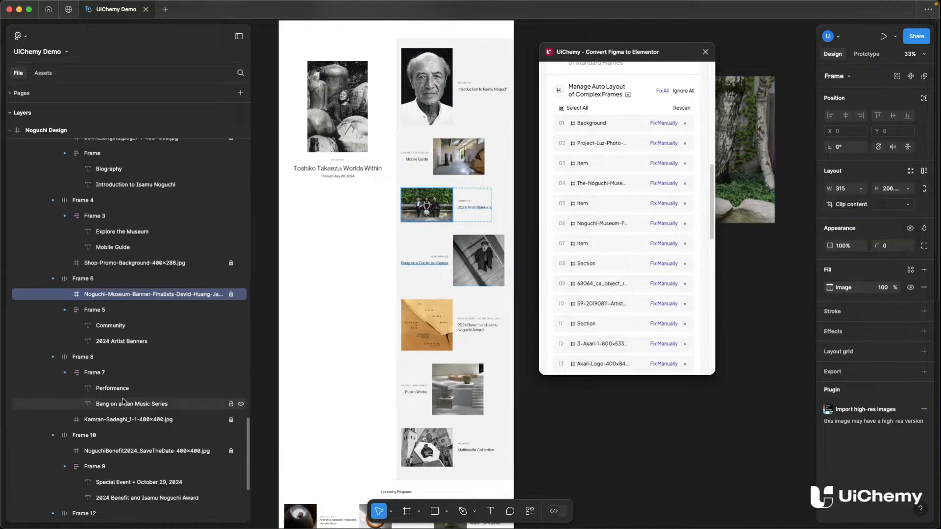
pyautogui.click(118, 418)
pyautogui.scroll(-2, 118, 418)
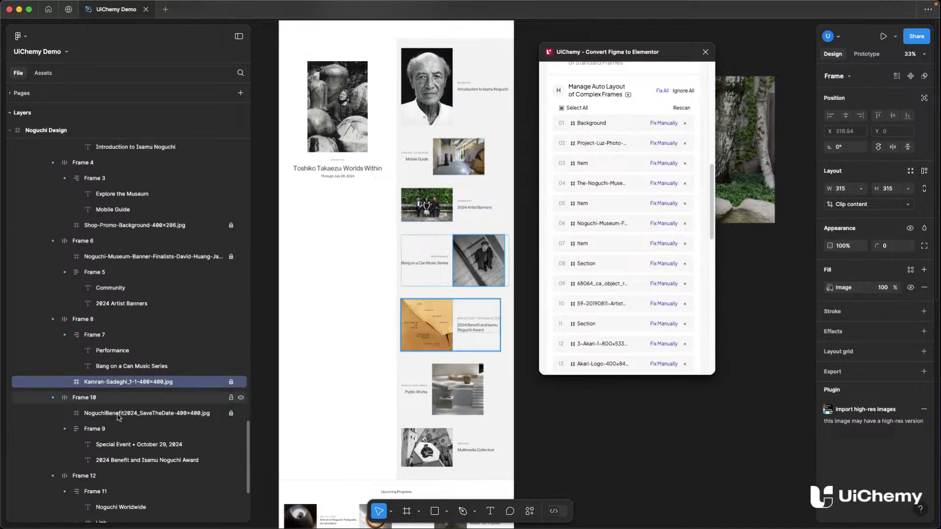
pyautogui.click(120, 389)
pyautogui.scroll(-1, 120, 394)
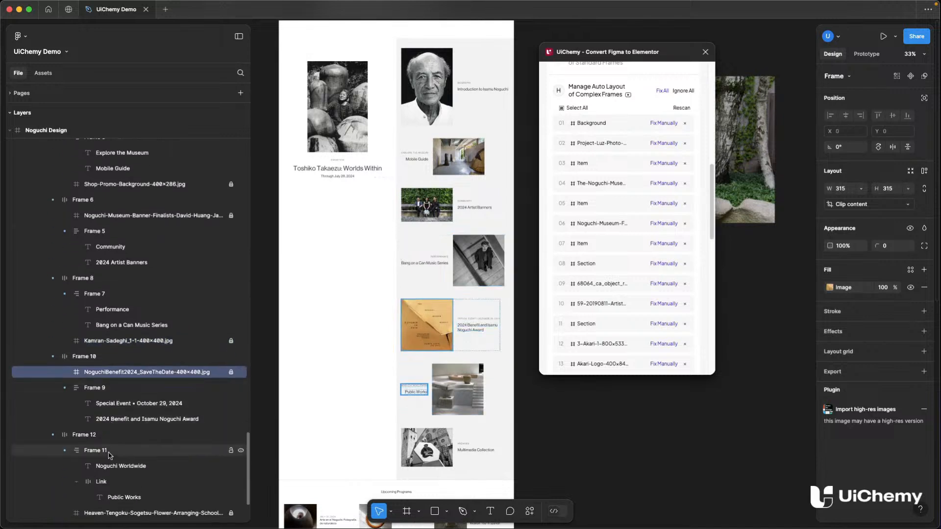
pyautogui.click(108, 513)
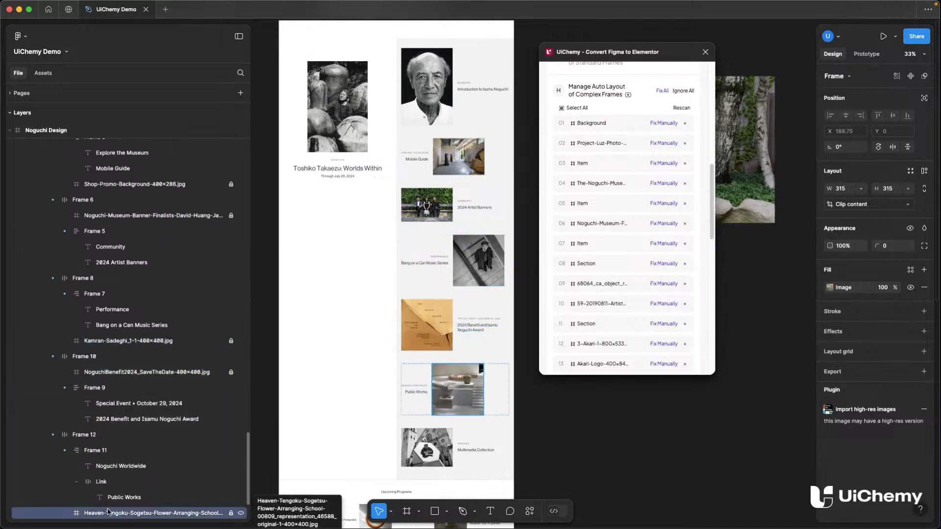
# - Ungroup the Link frame in Frame 11 so the Public Works text sits directly inside Frame 11
pyautogui.click(111, 483)
pyautogui.scroll(-3, 123, 402)
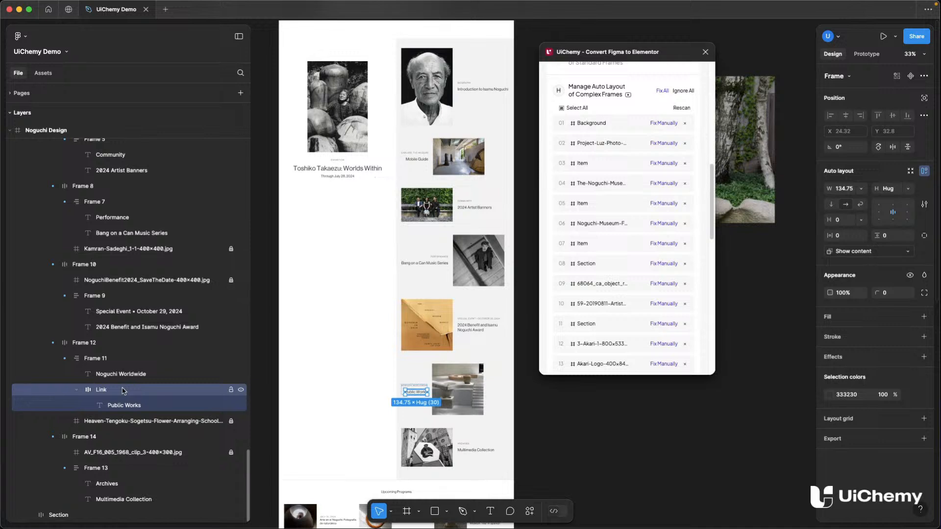
pyautogui.press('super+shift+g')
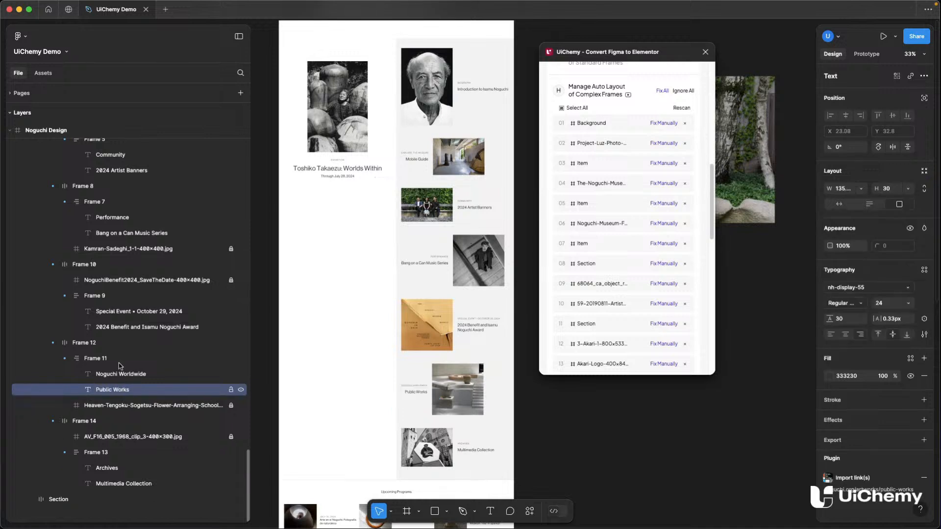
# - Set the width of the text frames Frame 5, Frame 7, Frame 9, Frame 11 and Frame 13 to Hug contents
pyautogui.scroll(3, 126, 281)
pyautogui.scroll(5, 126, 281)
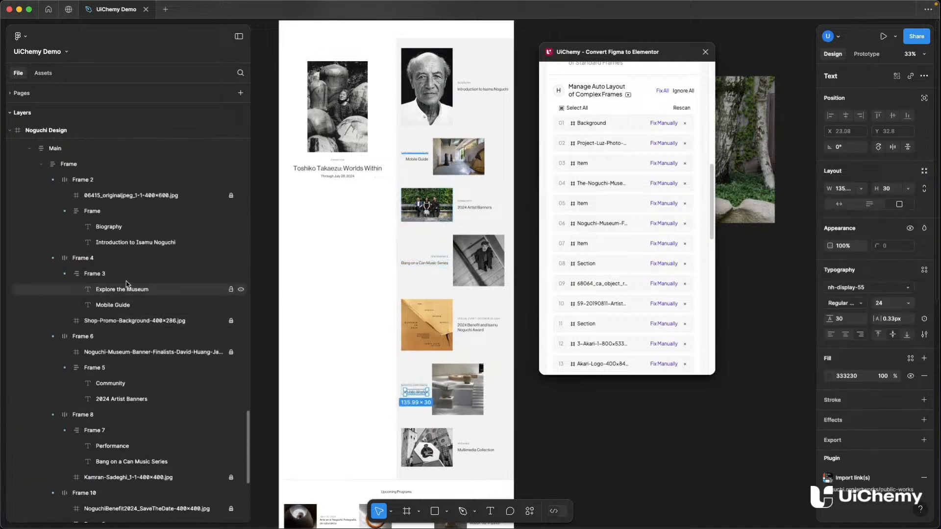
pyautogui.click(117, 256)
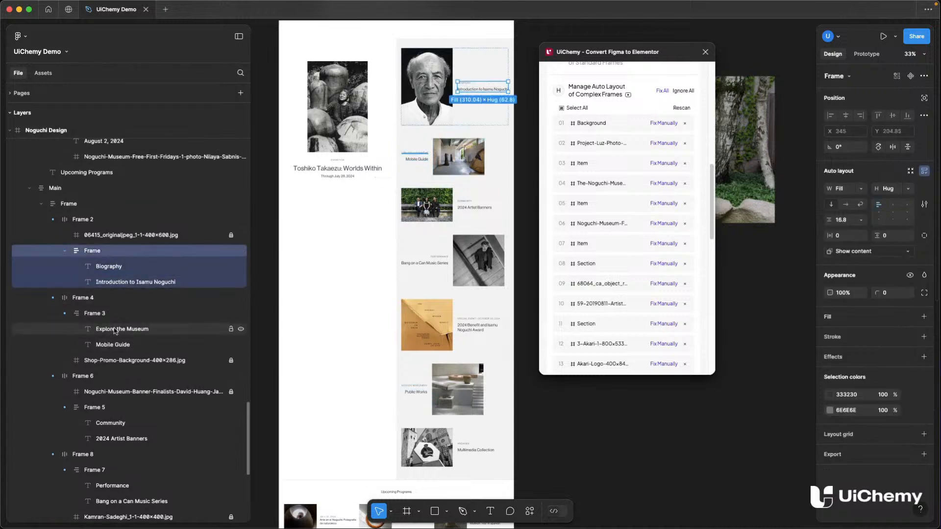
pyautogui.click(118, 318)
pyautogui.scroll(-3, 117, 314)
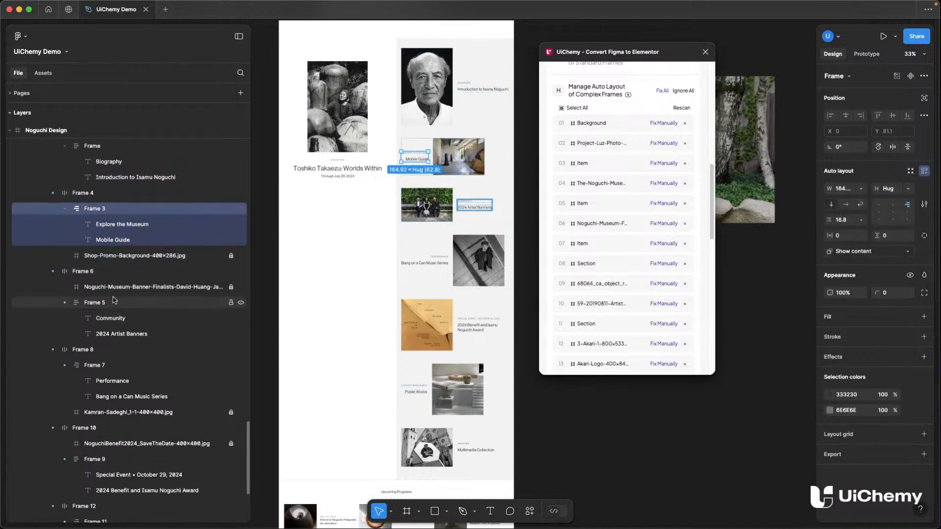
pyautogui.click(112, 307)
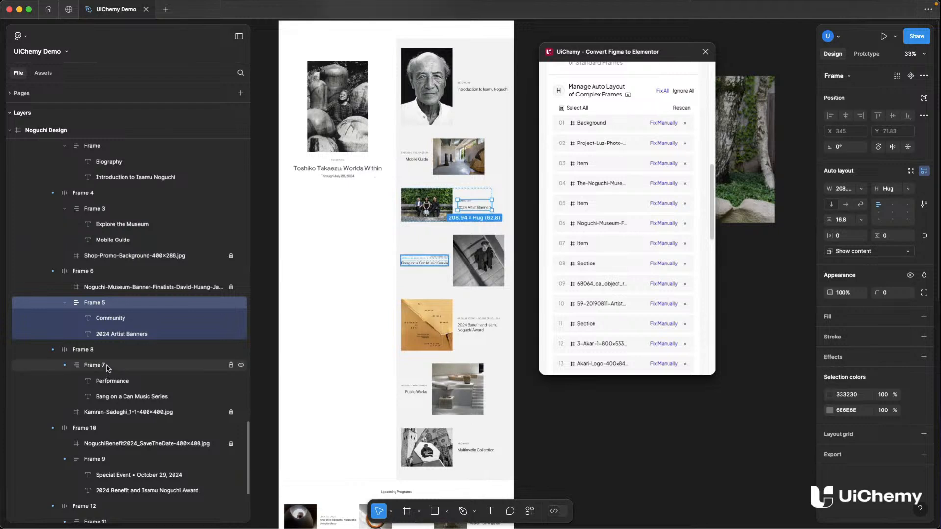
pyautogui.keyDown('shift'); pyautogui.click(108, 365); pyautogui.keyUp('shift')
pyautogui.scroll(-4, 108, 366)
pyautogui.keyDown('shift'); pyautogui.click(98, 312); pyautogui.keyUp('shift')
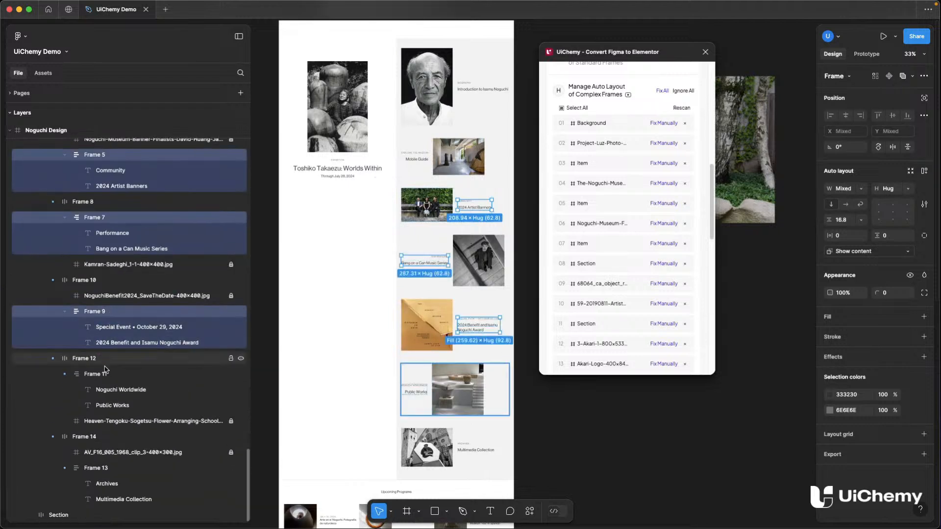
pyautogui.keyDown('shift'); pyautogui.click(103, 376); pyautogui.keyUp('shift')
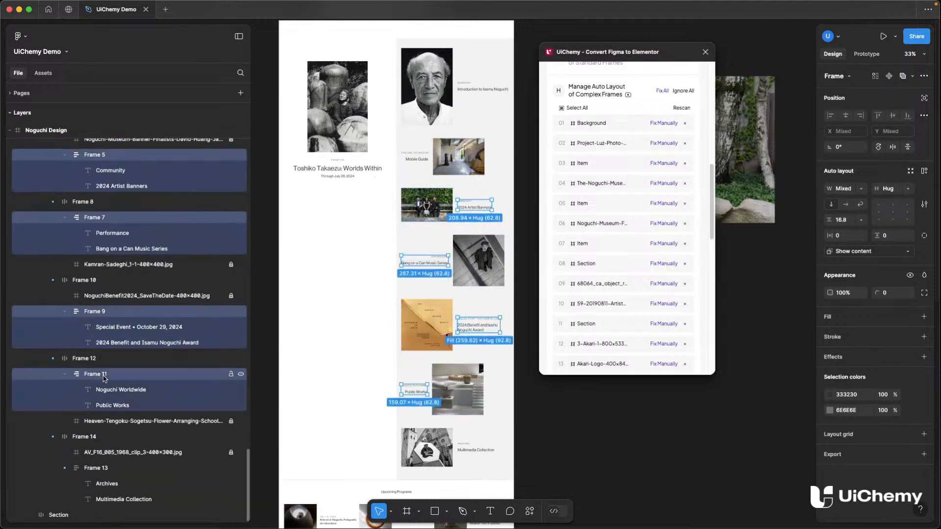
pyautogui.keyDown('shift'); pyautogui.click(98, 468); pyautogui.keyUp('shift')
pyautogui.click(861, 189)
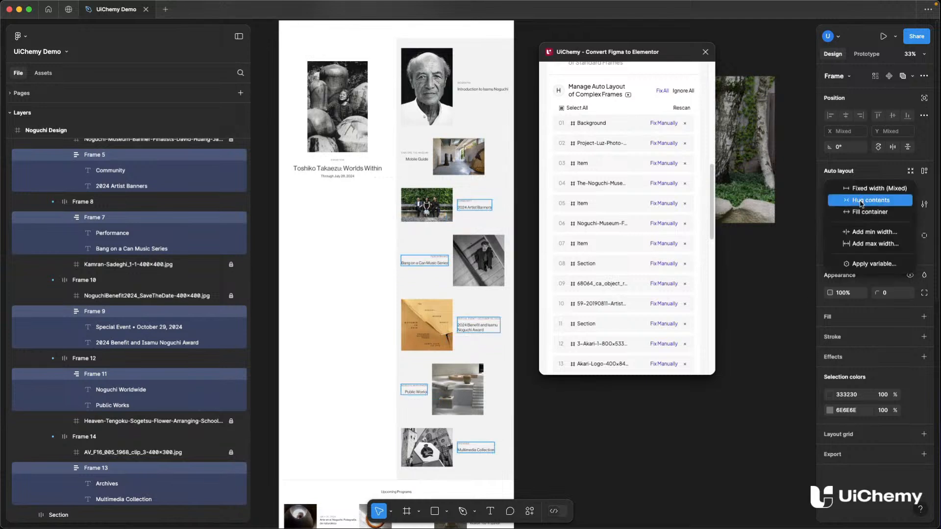
pyautogui.click(861, 200)
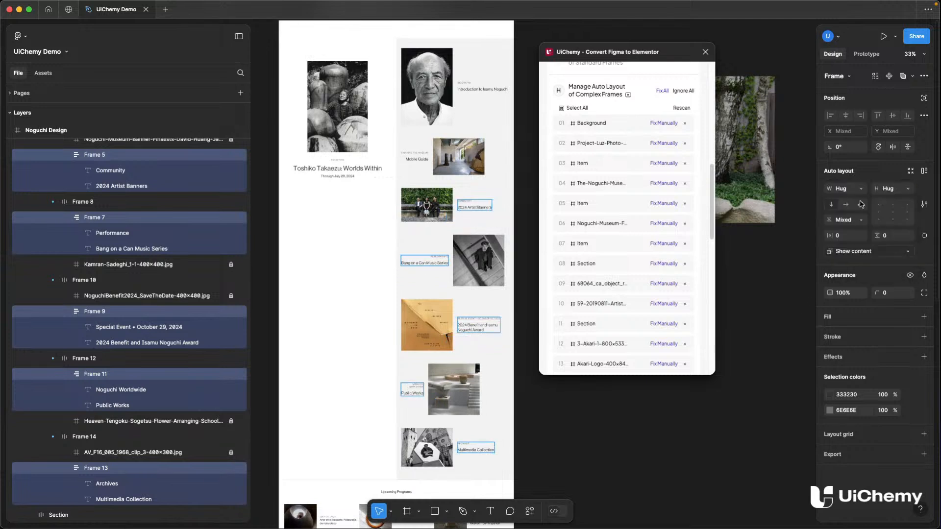
# - Set the width of the Biography text frame and Frame 3 to Hug contents
pyautogui.scroll(5, 157, 221)
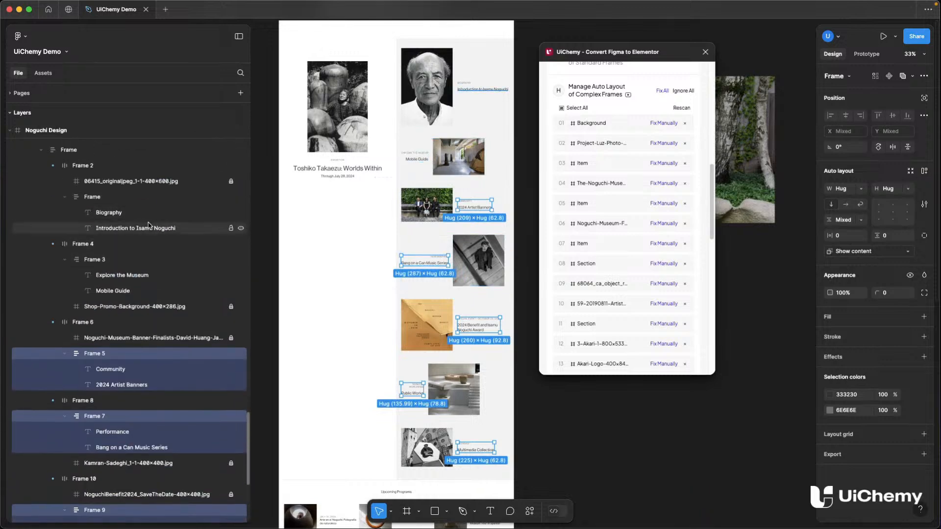
pyautogui.click(143, 197)
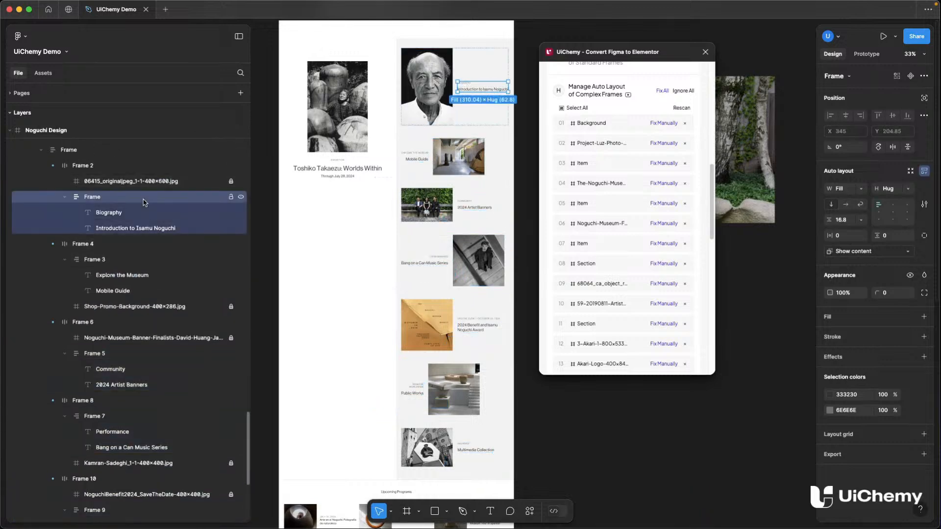
pyautogui.keyDown('shift'); pyautogui.click(120, 261); pyautogui.keyUp('shift')
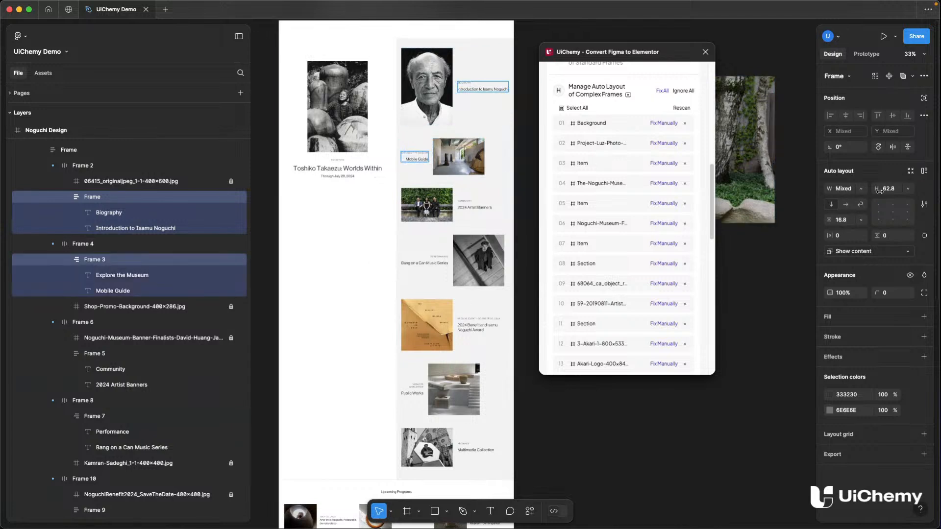
pyautogui.click(861, 190)
pyautogui.click(859, 222)
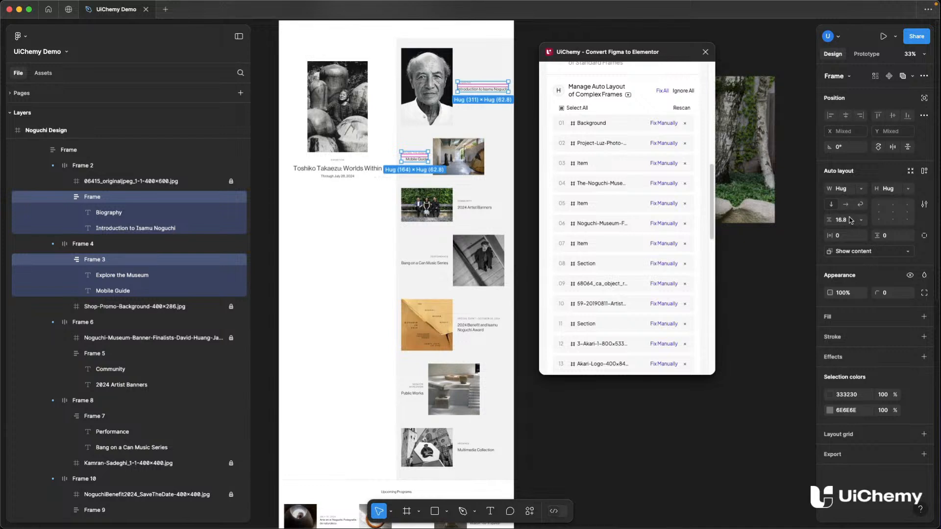
# - Collapse Frame 2, Frame 4, Frame 6, Frame 8, Frame 10, Frame 12 and Frame 14 in the layer list and select all seven
pyautogui.click(103, 167)
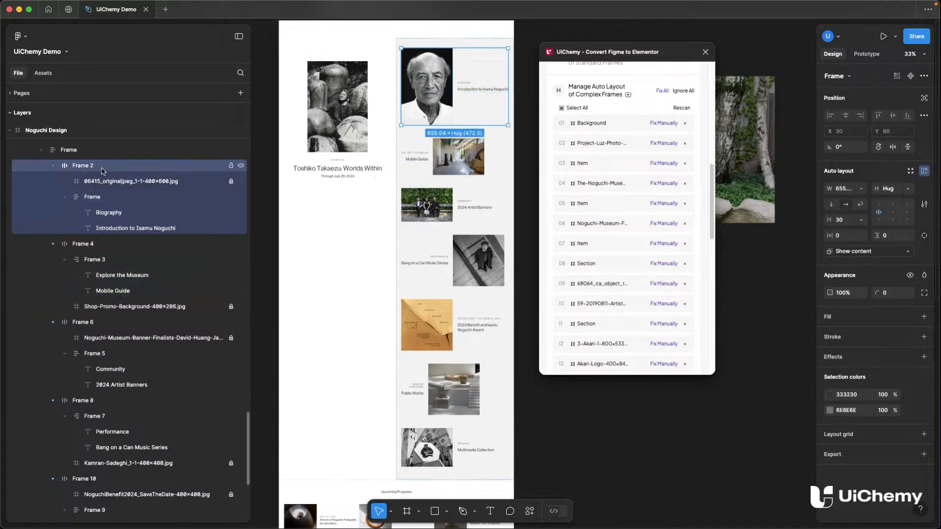
pyautogui.click(53, 167)
pyautogui.click(53, 181)
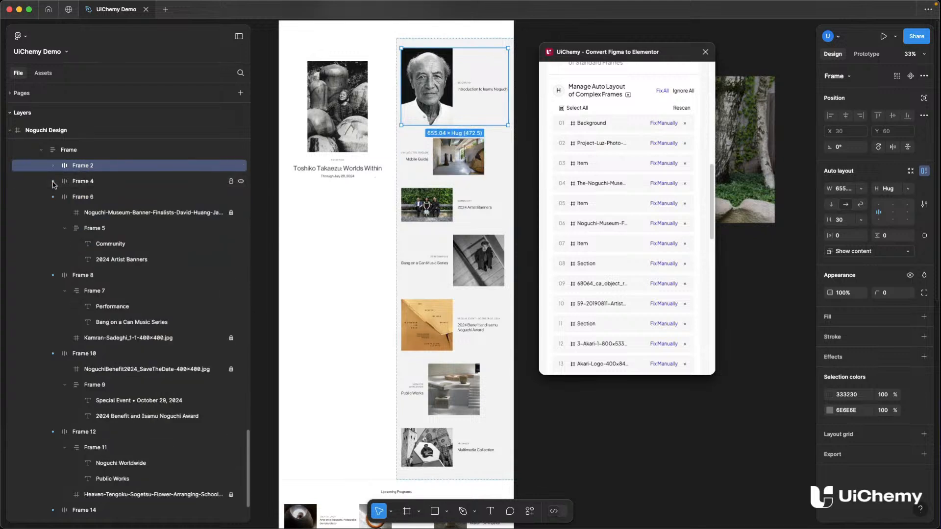
pyautogui.click(53, 197)
pyautogui.click(53, 212)
pyautogui.click(53, 228)
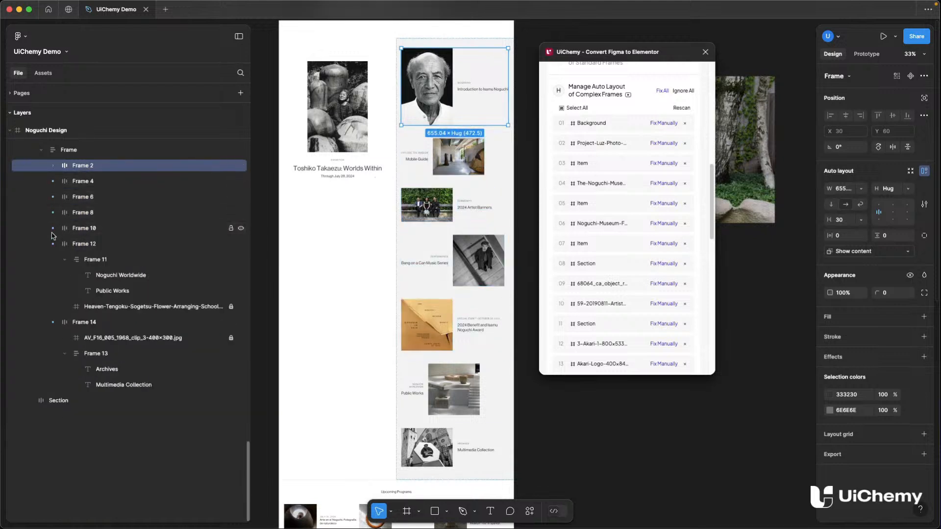
pyautogui.click(53, 244)
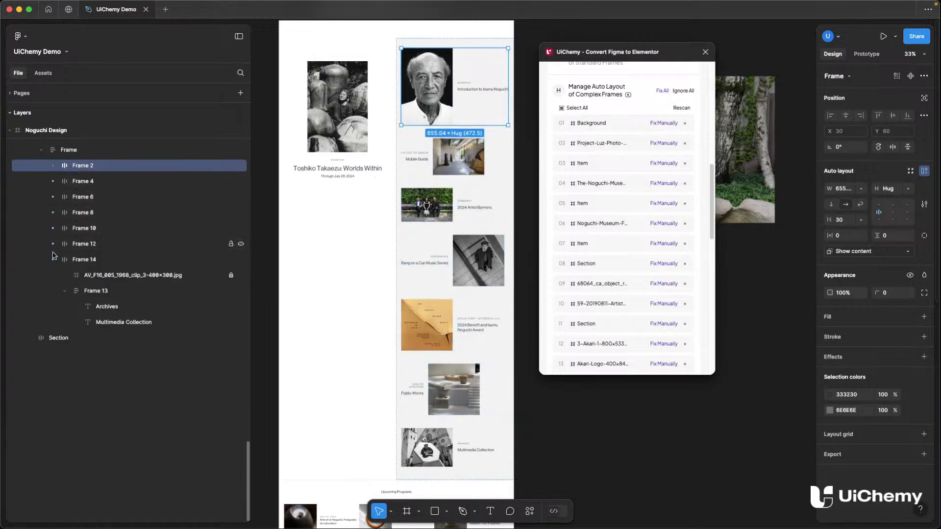
pyautogui.keyDown('shift'); pyautogui.click(83, 259); pyautogui.keyUp('shift')
pyautogui.scroll(1, 147, 206)
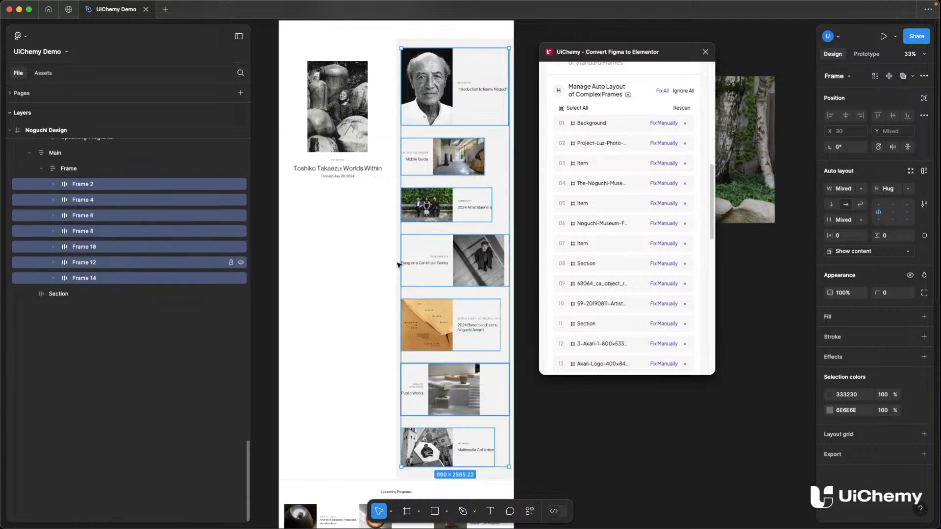
# - Try Fill container as the width of the seven selected row frames and undo the change
pyautogui.click(861, 189)
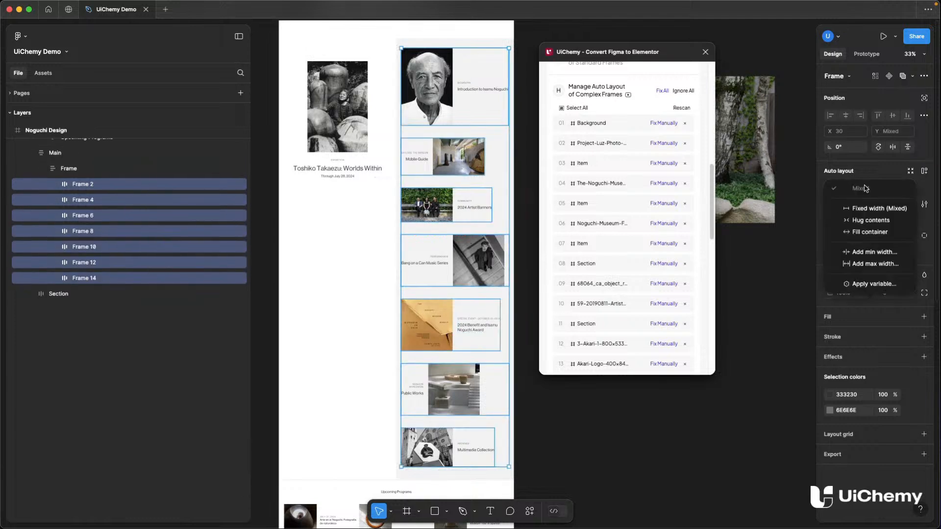
pyautogui.click(855, 232)
pyautogui.scroll(-1, 461, 343)
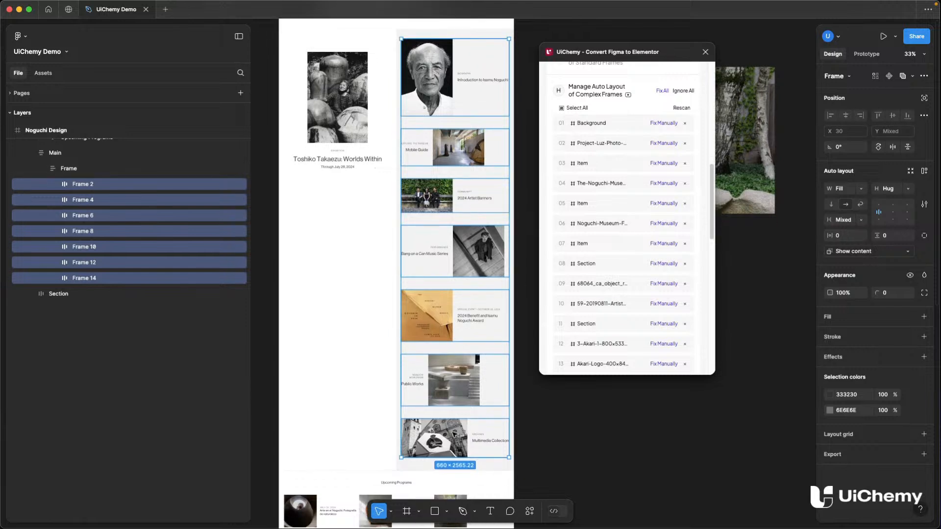
pyautogui.press('super+z')
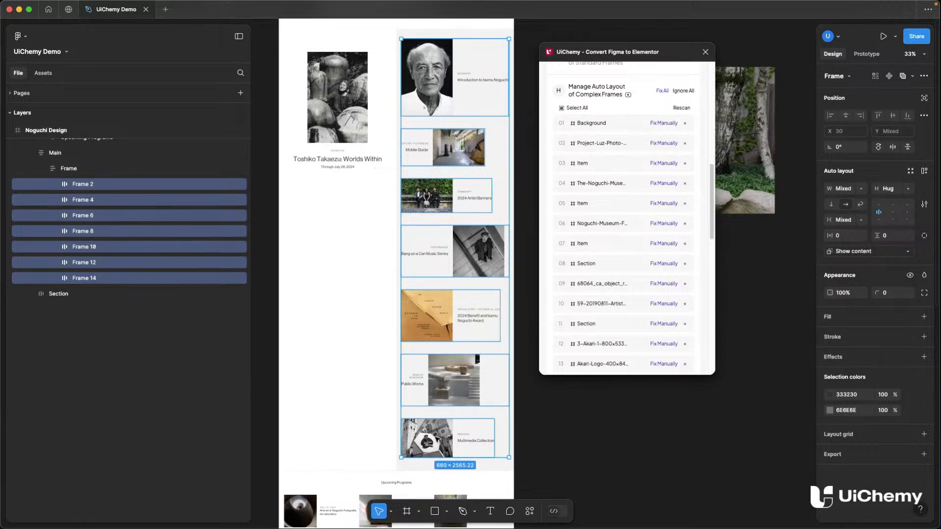
# - Expand Frame 14 and give its AV_F16_005_1968_clip_3-400x300.jpg image a fixed width instead of Fill container
pyautogui.hotkey('shift', 'Return')
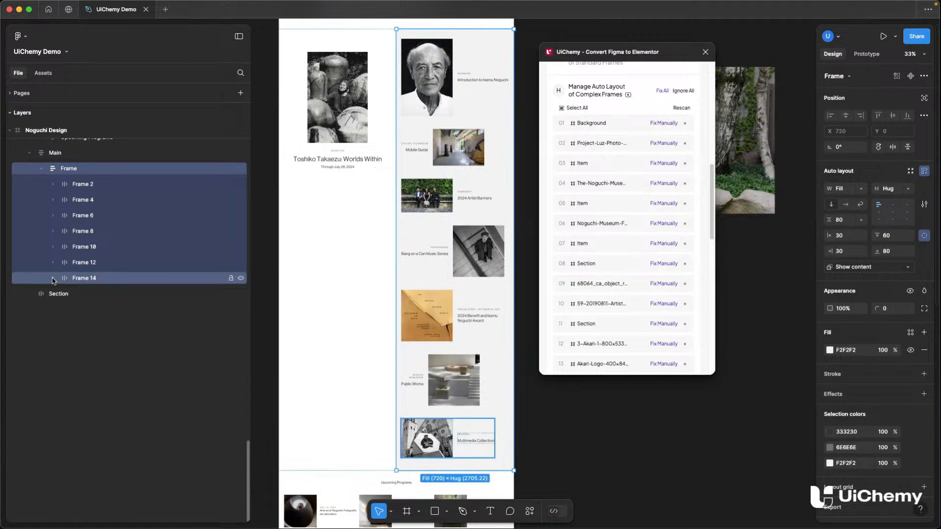
pyautogui.click(53, 278)
pyautogui.click(103, 297)
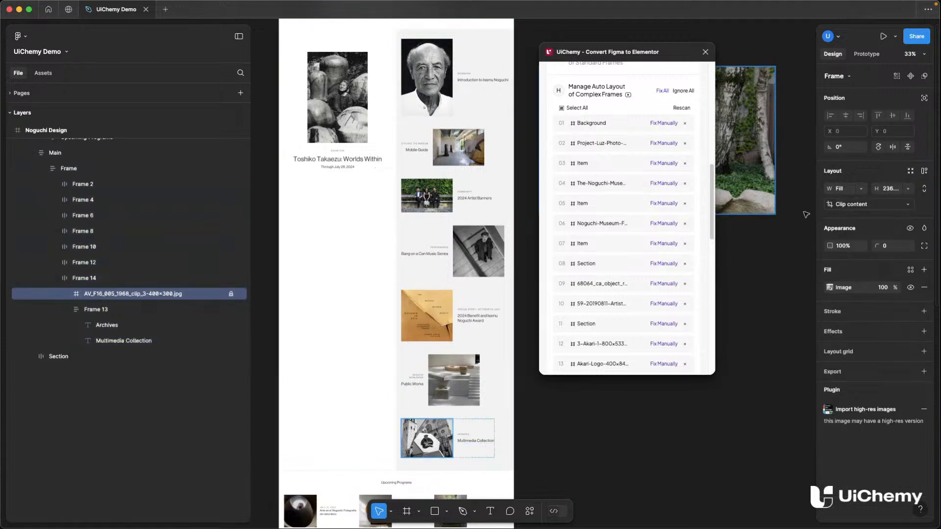
pyautogui.click(859, 188)
pyautogui.click(859, 188)
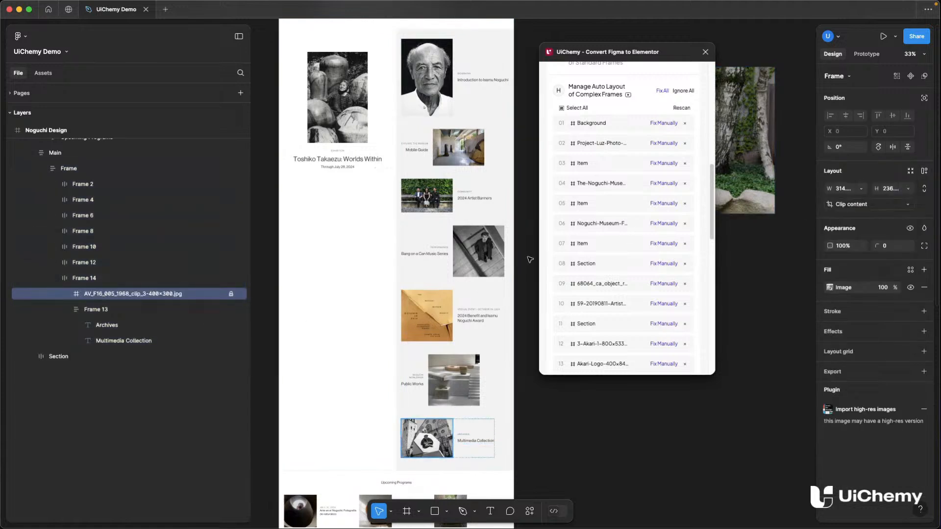
# - Expand Frame 12 and Frame 10 and check the sizing of the image inside each
pyautogui.click(446, 375)
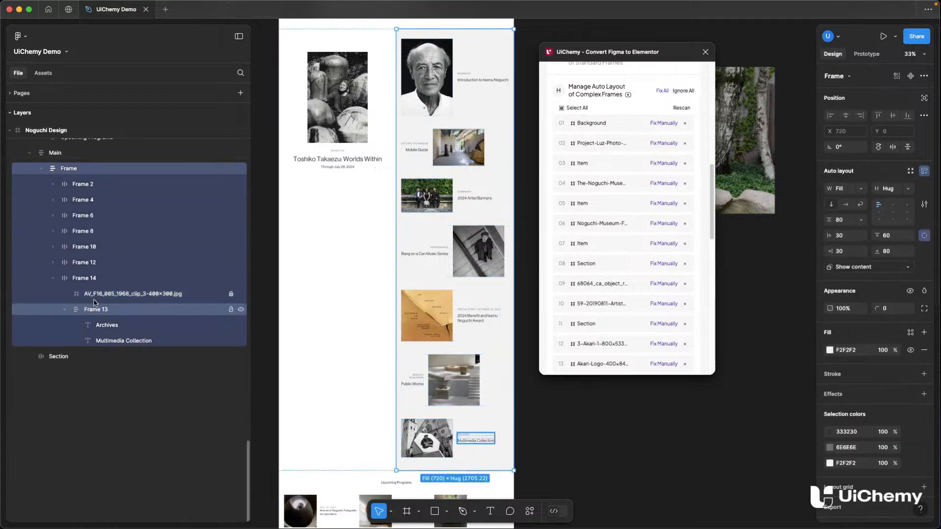
pyautogui.click(53, 263)
pyautogui.click(100, 328)
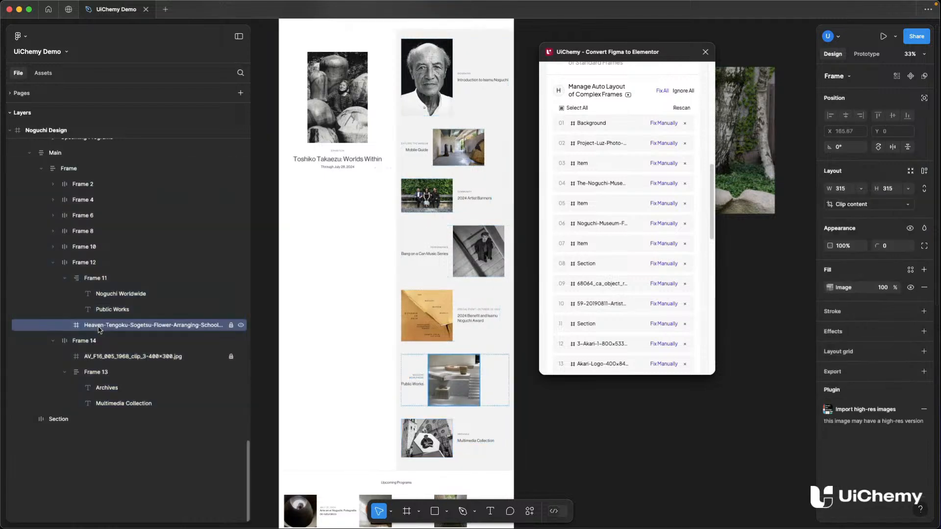
pyautogui.click(53, 247)
pyautogui.click(112, 265)
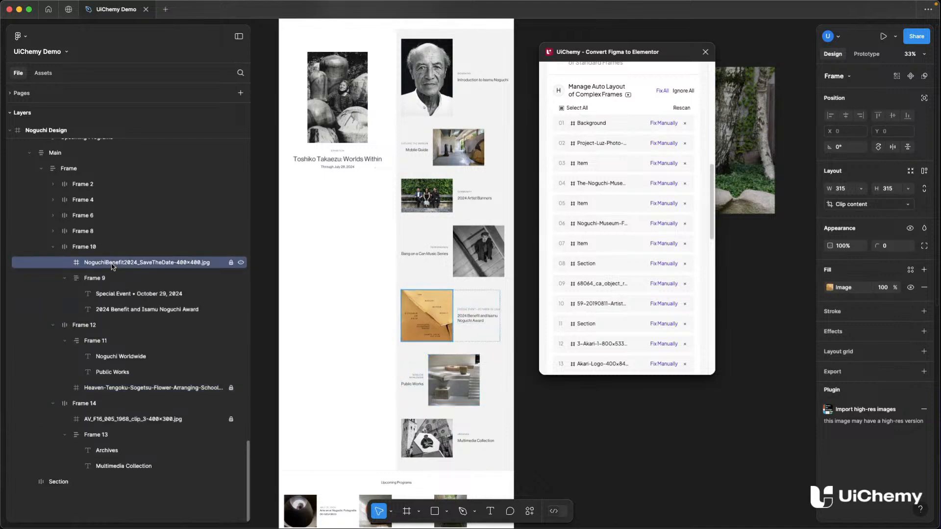
# - Collapse Frame 10, Frame 12 and Frame 14, and set the width of all seven row frames to Fill container
pyautogui.click(52, 247)
pyautogui.click(53, 263)
pyautogui.click(54, 279)
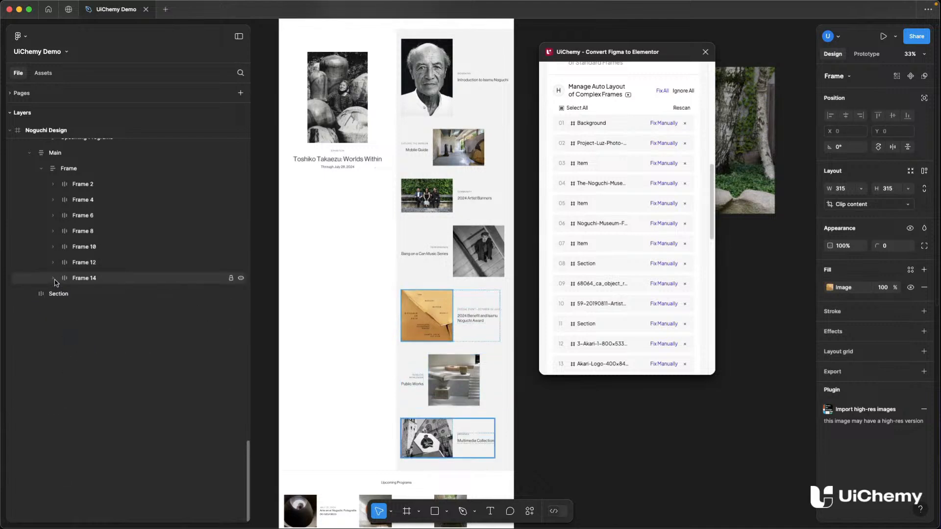
pyautogui.click(73, 282)
pyautogui.keyDown('shift'); pyautogui.click(98, 184); pyautogui.keyUp('shift')
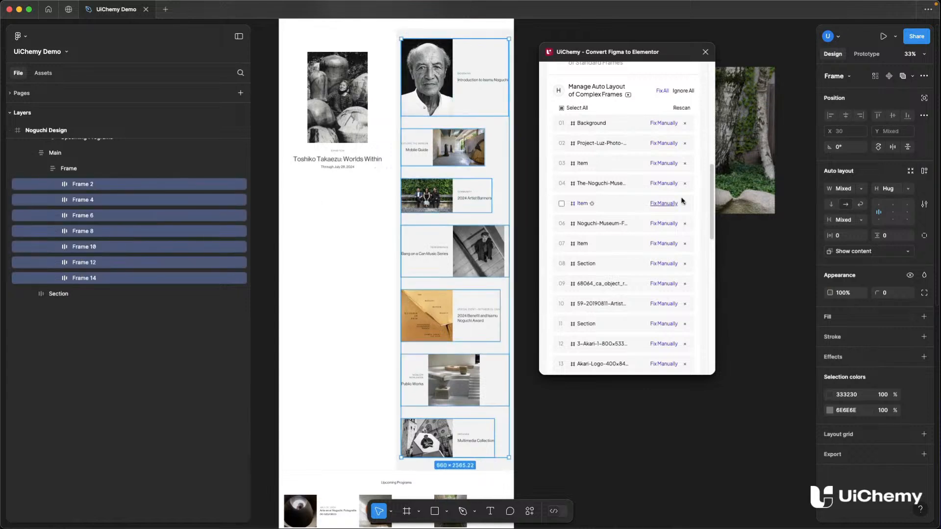
pyautogui.click(858, 189)
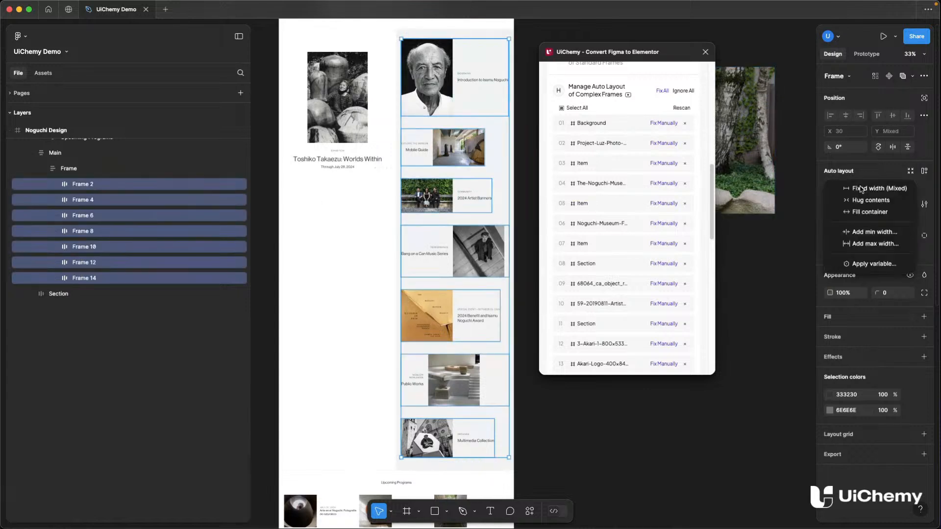
pyautogui.click(856, 212)
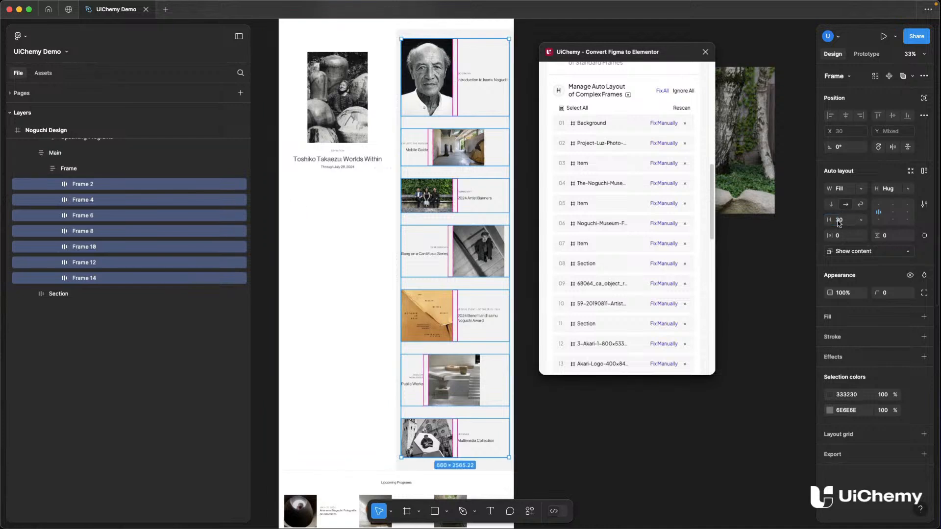
# - Align the contents of Frame 4, Frame 8 and Frame 12 to the right, vertically centred
pyautogui.click(85, 199)
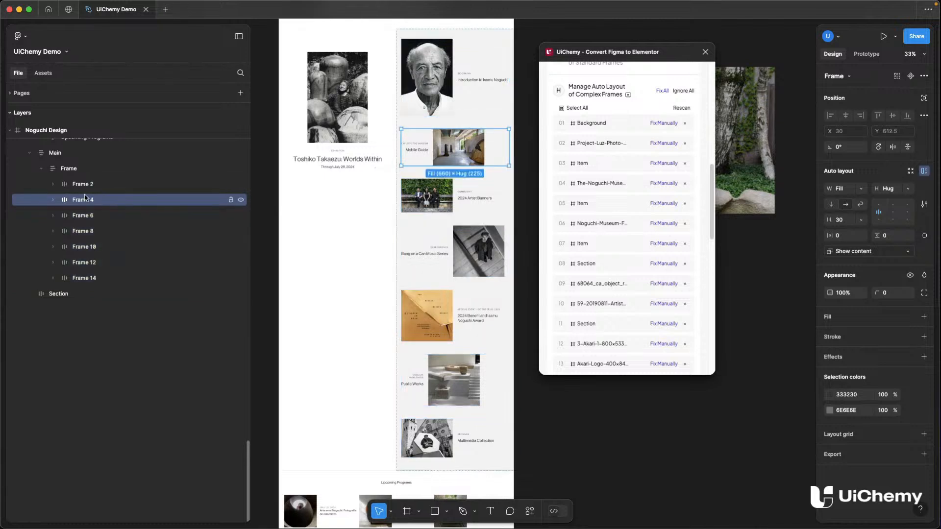
pyautogui.keyDown('shift'); pyautogui.click(121, 230); pyautogui.keyUp('shift')
pyautogui.click(122, 231)
pyautogui.keyDown('super'); pyautogui.click(120, 199); pyautogui.keyUp('super')
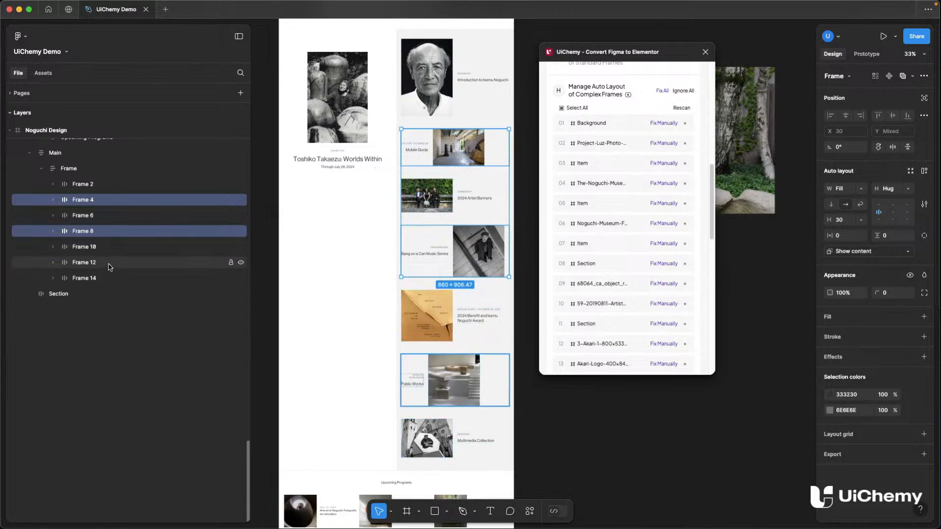
pyautogui.keyDown('super'); pyautogui.click(110, 267); pyautogui.keyUp('super')
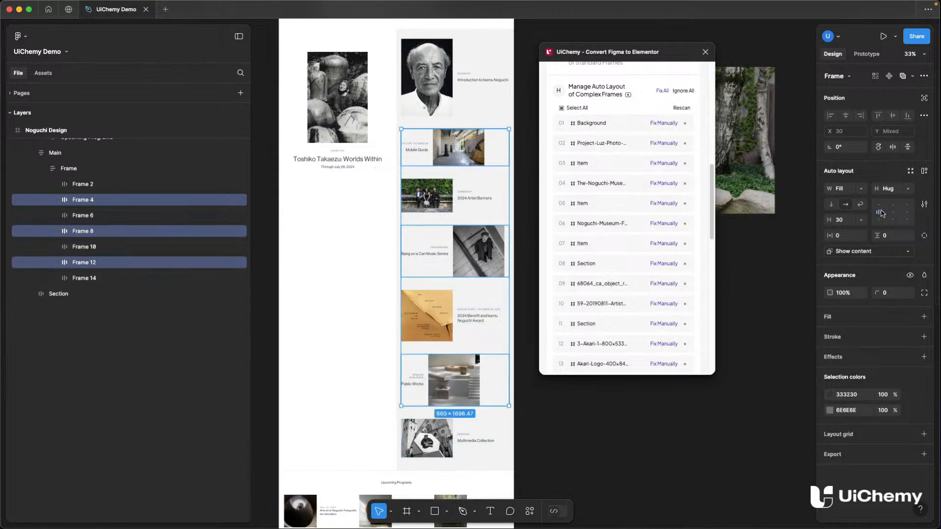
pyautogui.click(909, 213)
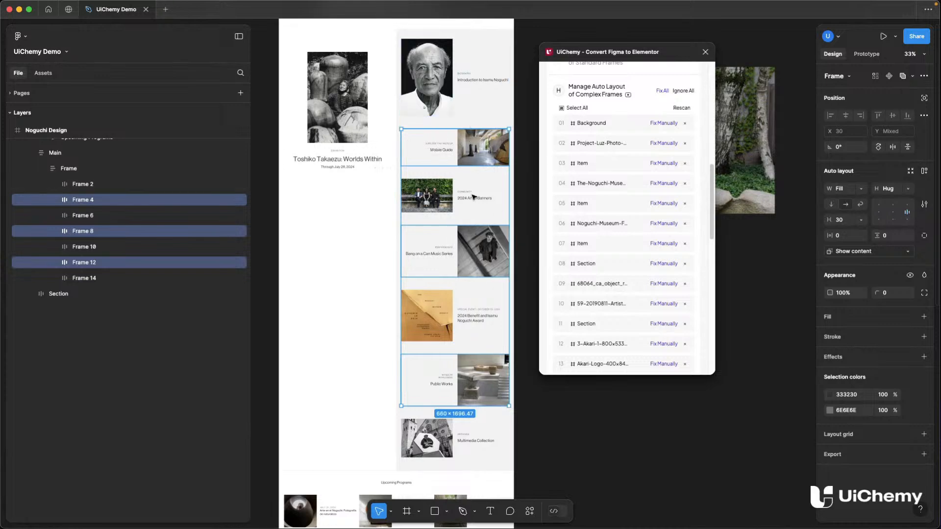
# - Compare the alternating image rows with the live noguchi.org page in the browser and return to Figma
pyautogui.scroll(-3, 460, 343)
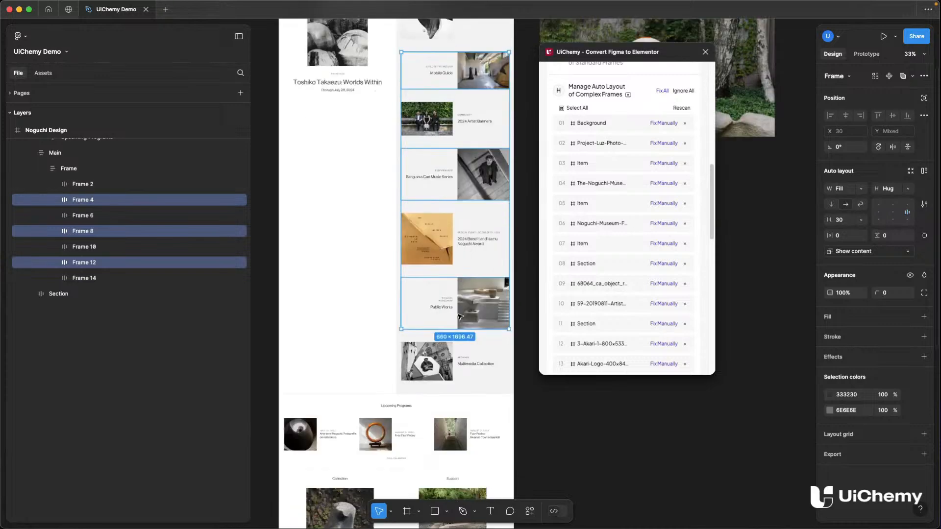
pyautogui.press('super+Tab')
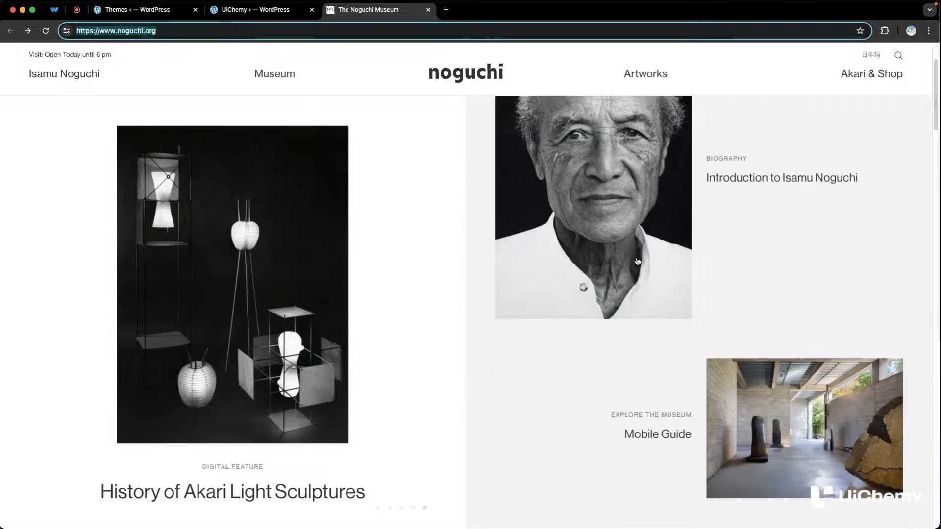
pyautogui.scroll(-15, 637, 261)
pyautogui.press('super+Tab')
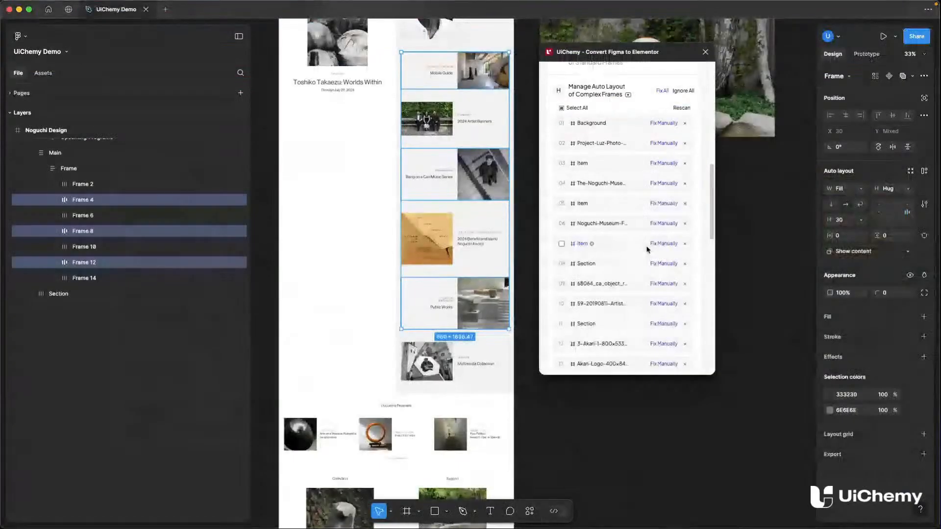
# - Rescan the complex frames in UiChemy and jump to the listed Project-Luz-Photo image
pyautogui.scroll(-3, 530, 238)
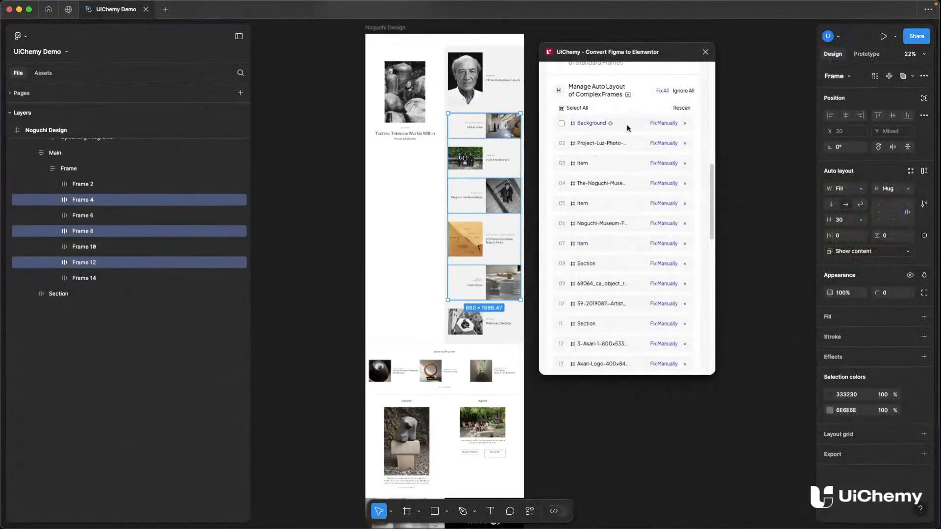
pyautogui.click(688, 108)
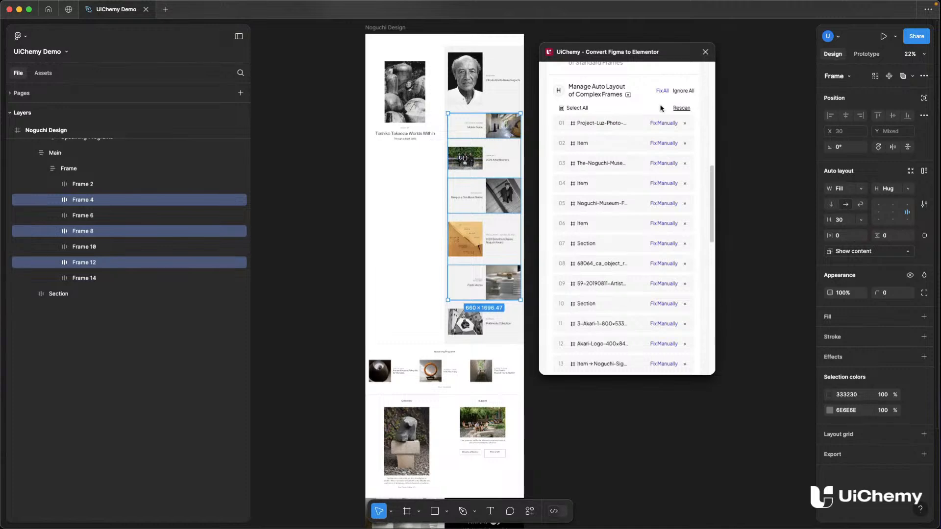
pyautogui.click(633, 125)
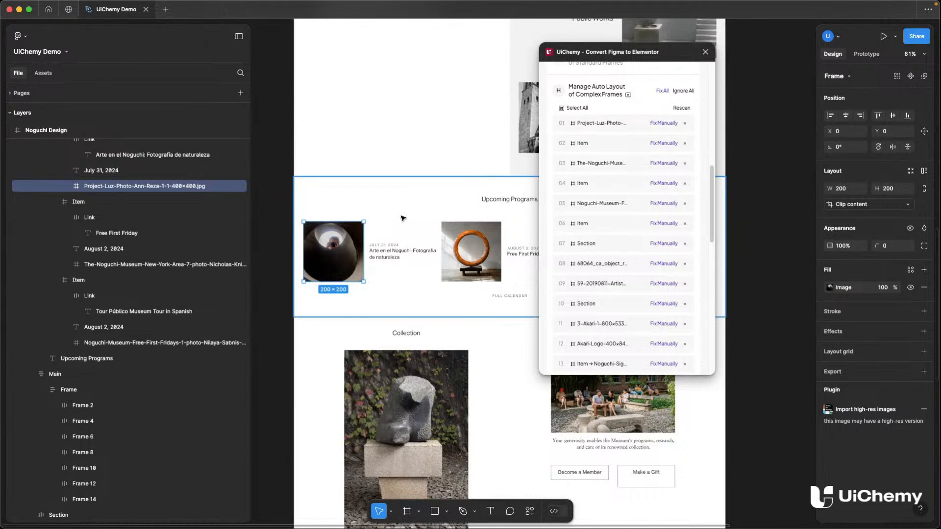
# - Add the other two event images of Upcoming Programs to the selection and lock all three
pyautogui.scroll(-2, 401, 220)
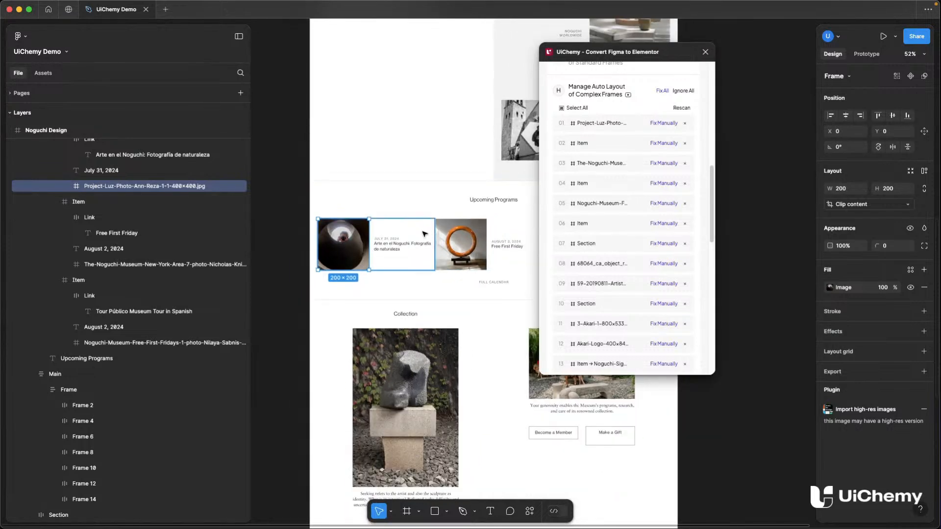
pyautogui.click(128, 265)
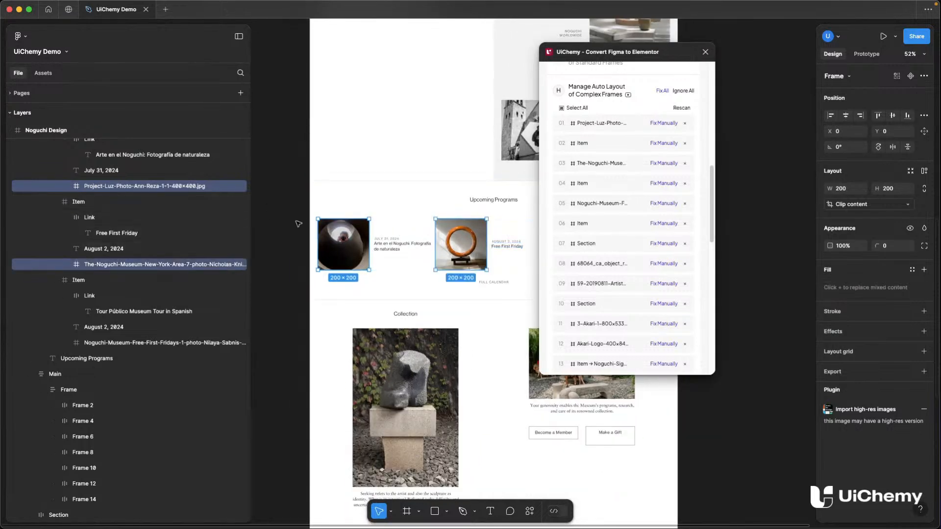
pyautogui.hscroll(3, 300, 219)
pyautogui.keyDown('shift'); pyautogui.click(98, 343); pyautogui.keyUp('shift')
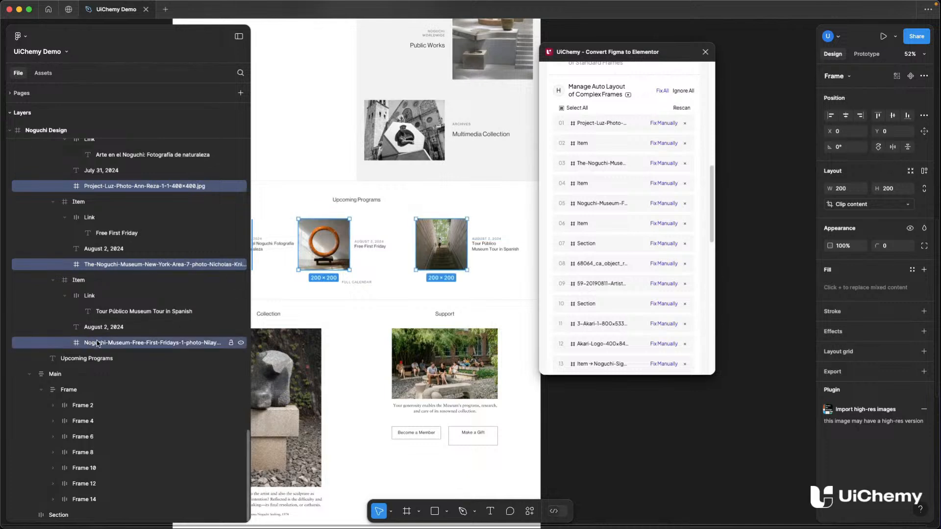
pyautogui.press('super+shift+l')
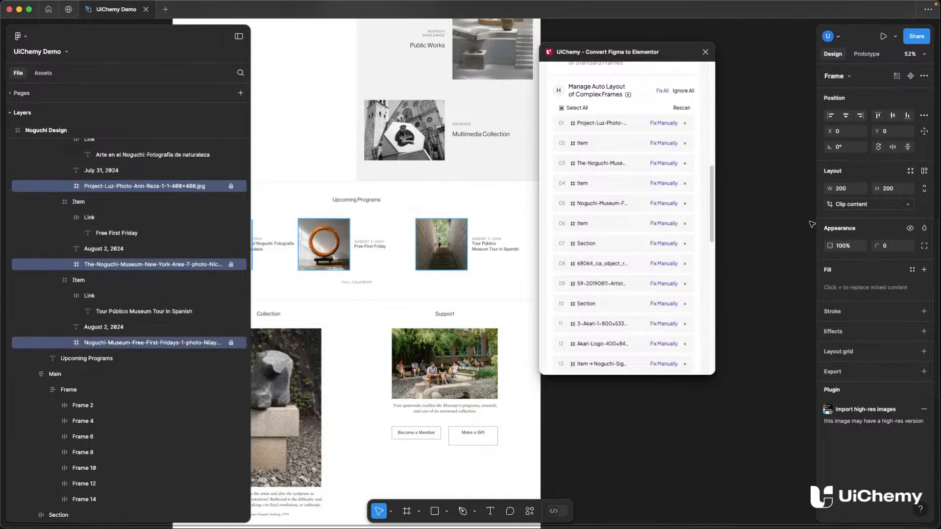
# - Apply Suggest auto layout to the Upcoming Programs item containing Tour Público Museum Tour in Spanish
pyautogui.hscroll(-2, 810, 225)
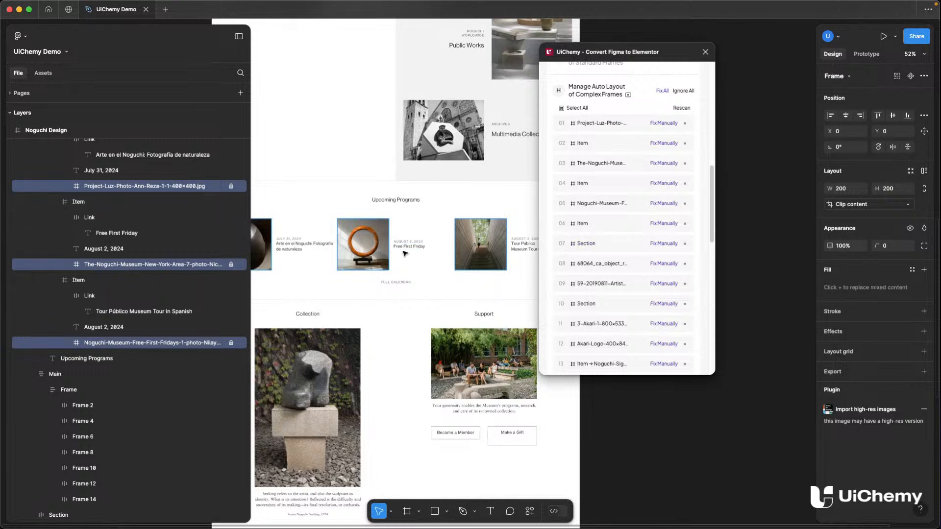
pyautogui.click(80, 280)
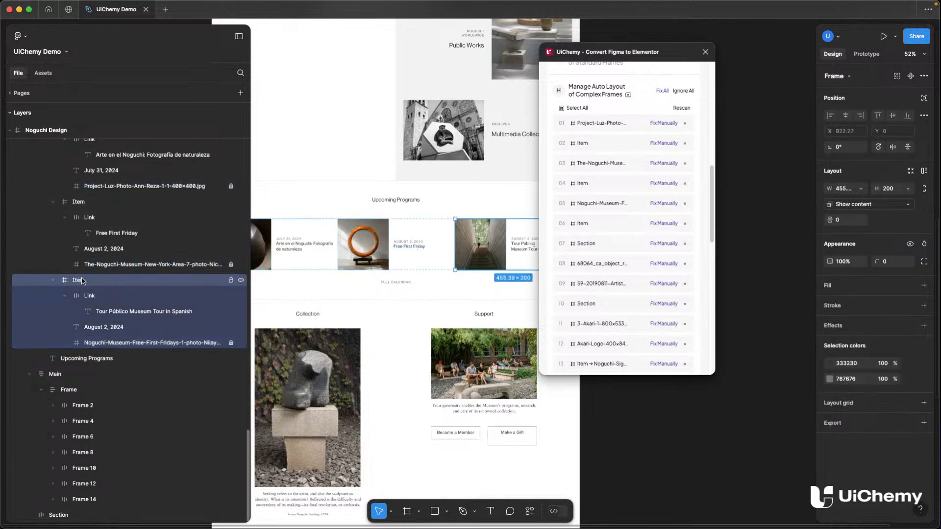
pyautogui.rightClick(86, 281)
pyautogui.moveTo(146, 384)
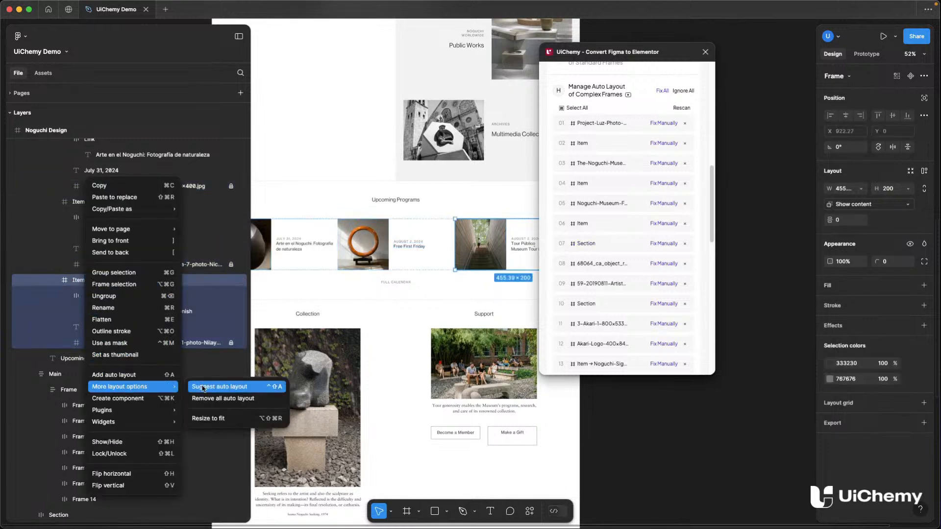
pyautogui.click(218, 386)
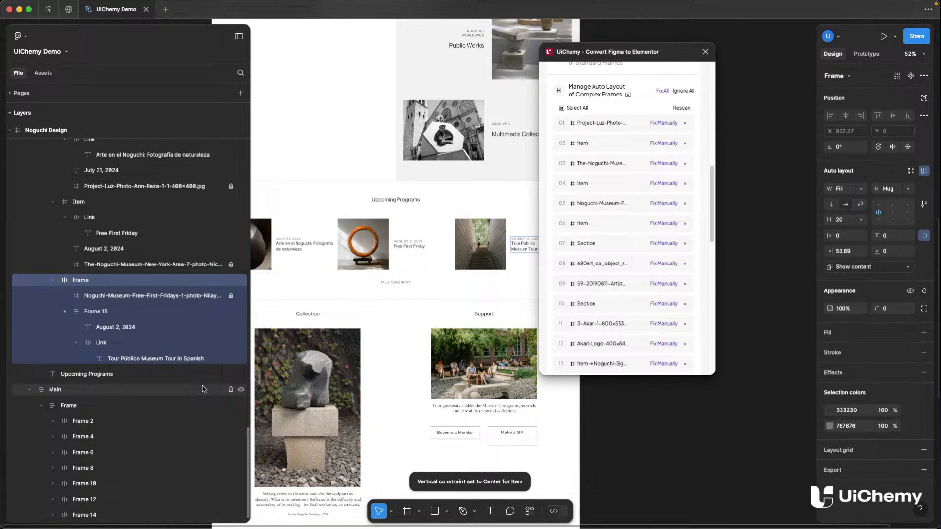
# - Apply Suggest auto layout to the Upcoming Programs item containing Free First Friday
pyautogui.click(79, 202)
pyautogui.rightClick(91, 202)
pyautogui.moveTo(169, 386)
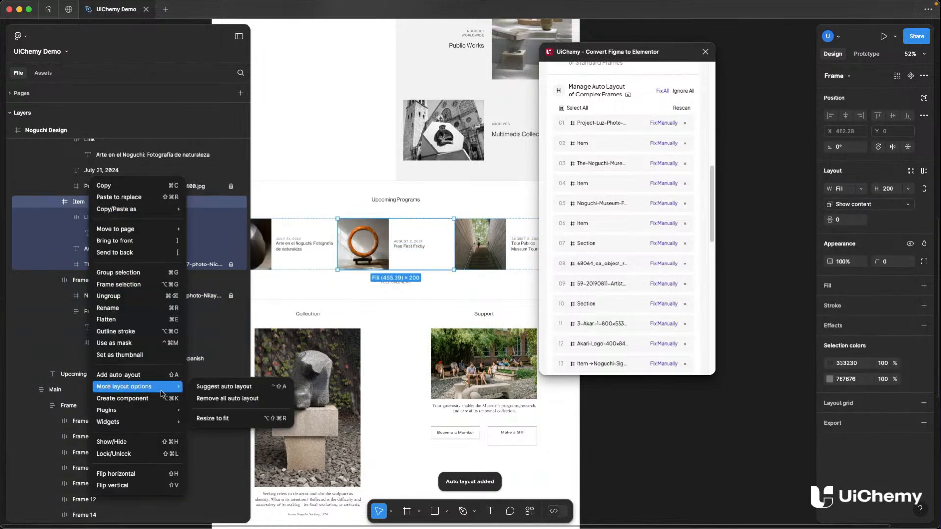
pyautogui.click(206, 387)
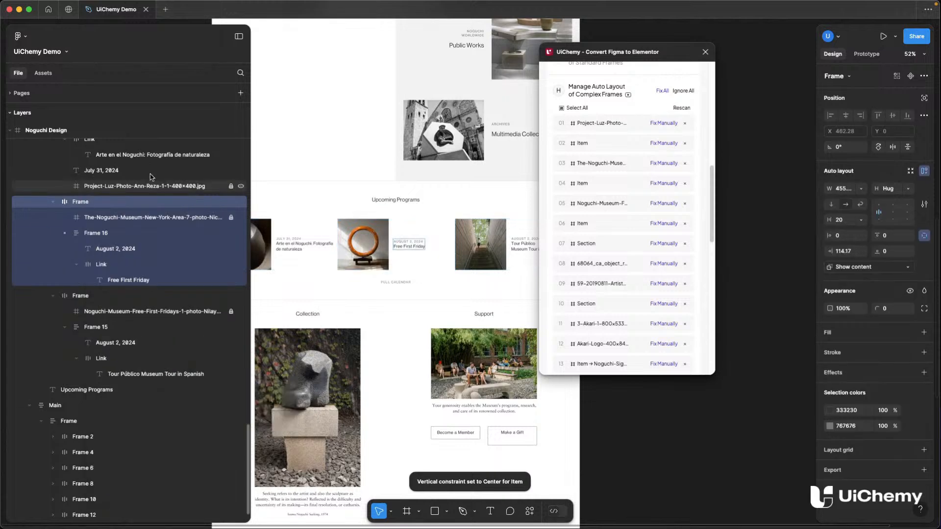
# - Apply Suggest auto layout to the Upcoming Programs item containing Arte en el Noguchi: Fotografía de naturaleza
pyautogui.scroll(2, 135, 193)
pyautogui.click(125, 196)
pyautogui.rightClick(126, 195)
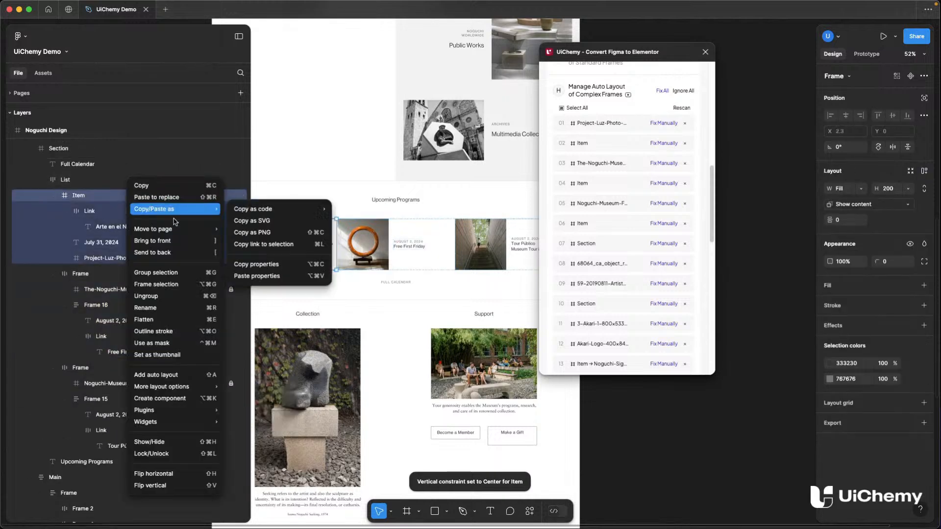
pyautogui.moveTo(192, 387)
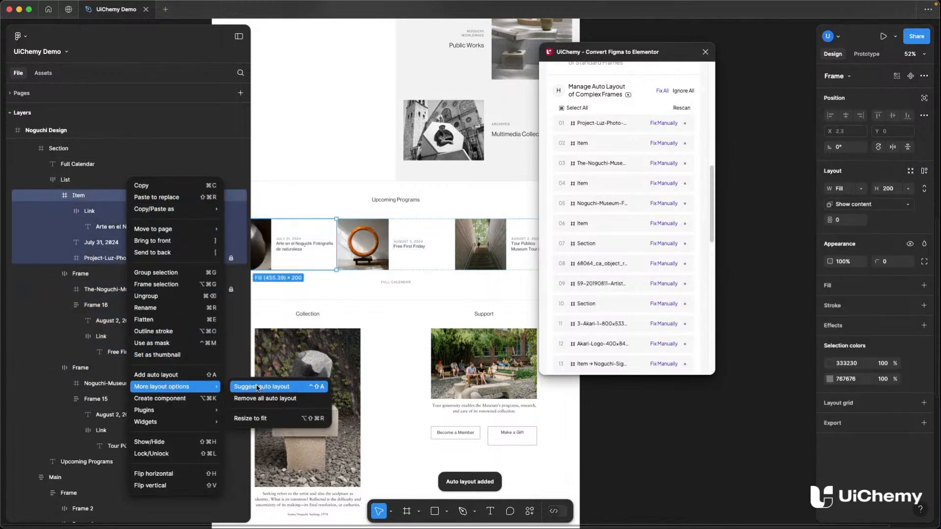
pyautogui.click(273, 443)
# - Rescan the complex frames in UiChemy and apply suggested auto layout to the listed Upcoming Programs Section
pyautogui.scroll(-2, 334, 224)
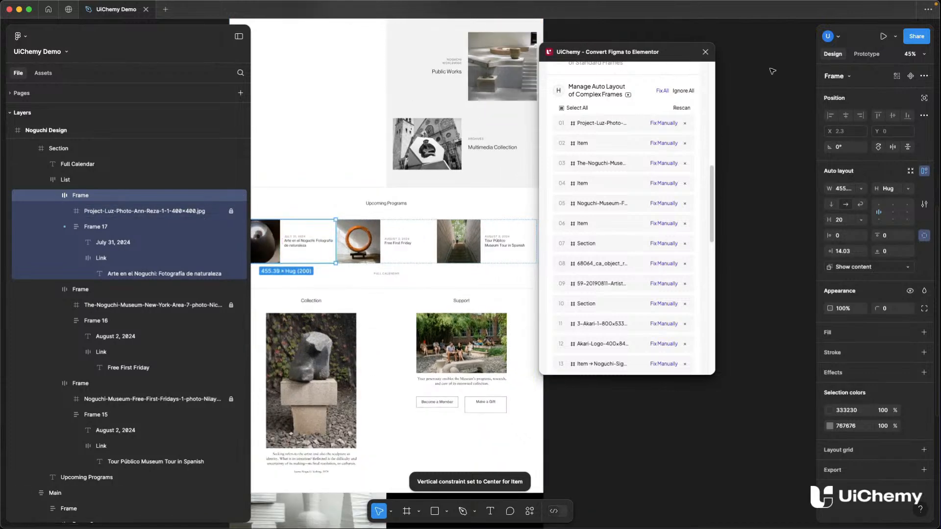
pyautogui.click(682, 108)
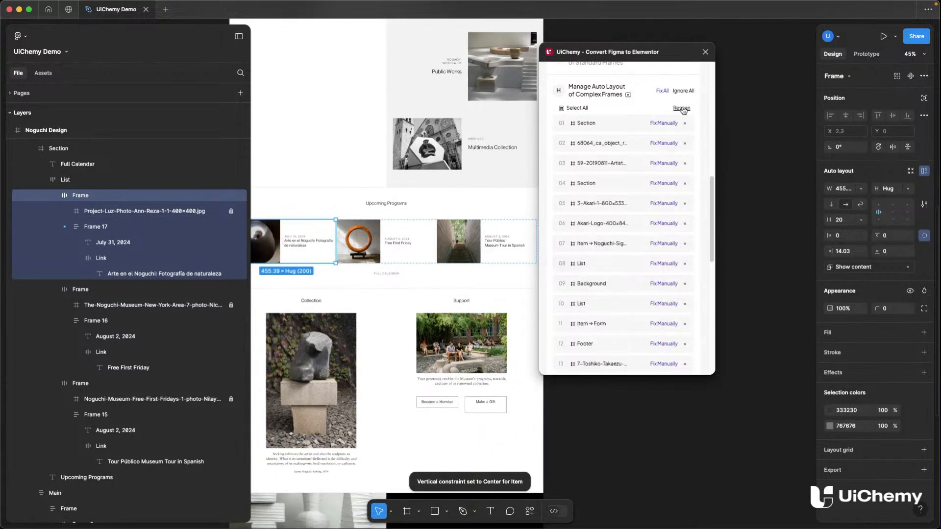
pyautogui.click(601, 124)
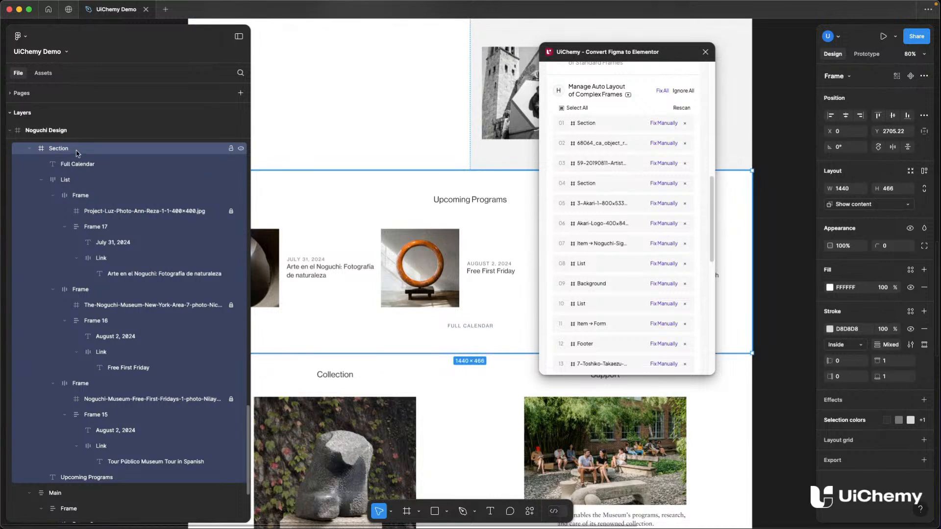
pyautogui.hotkey('shift', 'a')
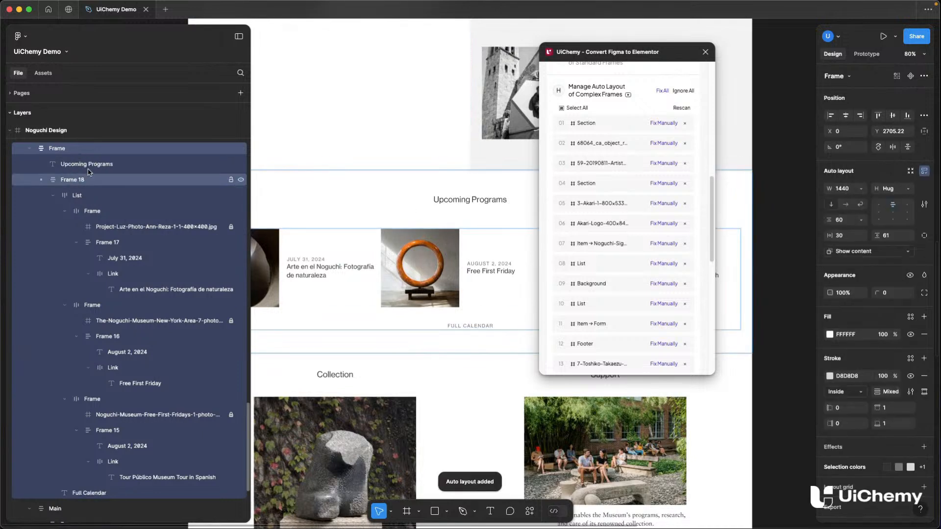
# - Set the width of the Upcoming Programs heading text to Fill container
pyautogui.click(89, 168)
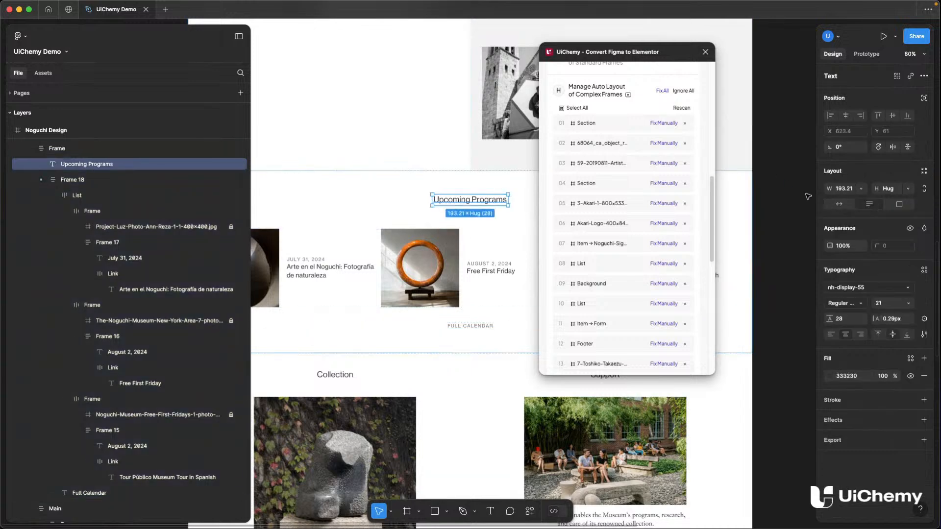
pyautogui.click(839, 206)
pyautogui.click(854, 190)
pyautogui.click(853, 201)
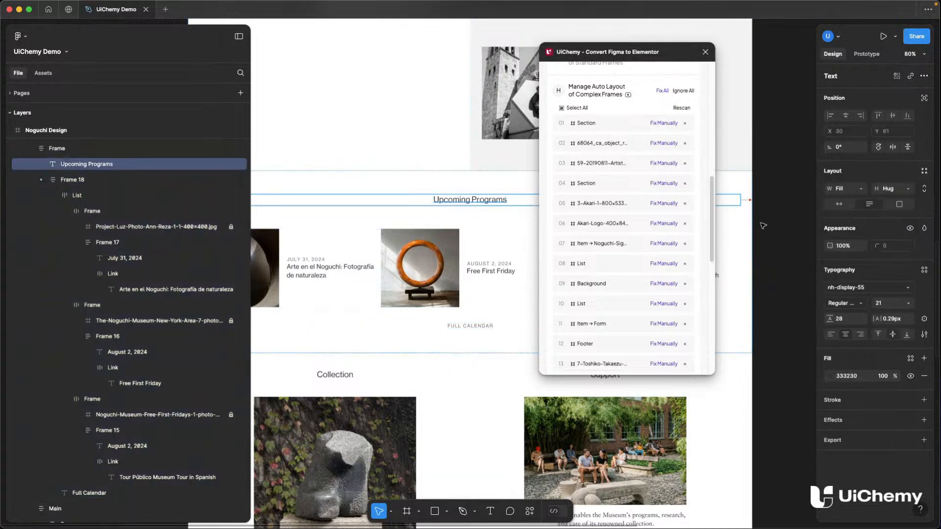
# - Set the width of the Free First Friday item's image in Upcoming Programs to a fixed 200
pyautogui.scroll(-3, 348, 223)
pyautogui.hscroll(2, 343, 226)
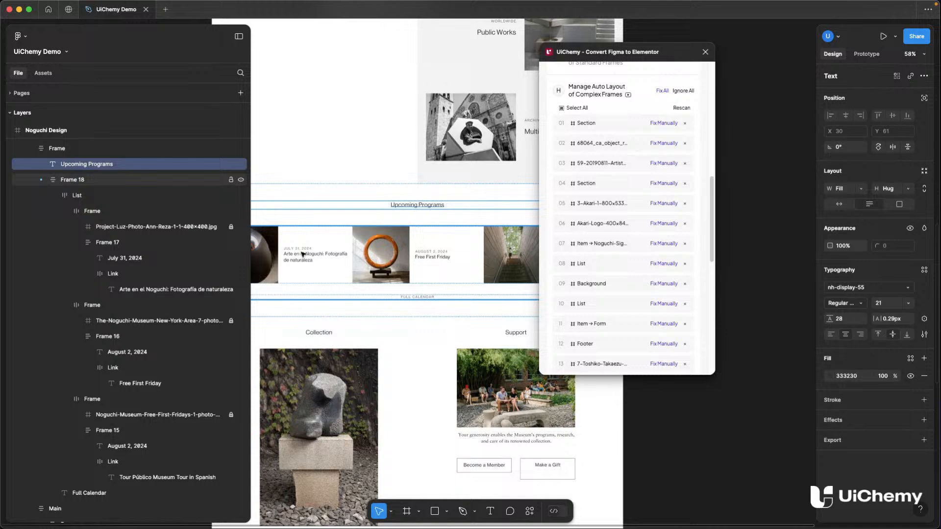
pyautogui.click(267, 257)
pyautogui.click(152, 227)
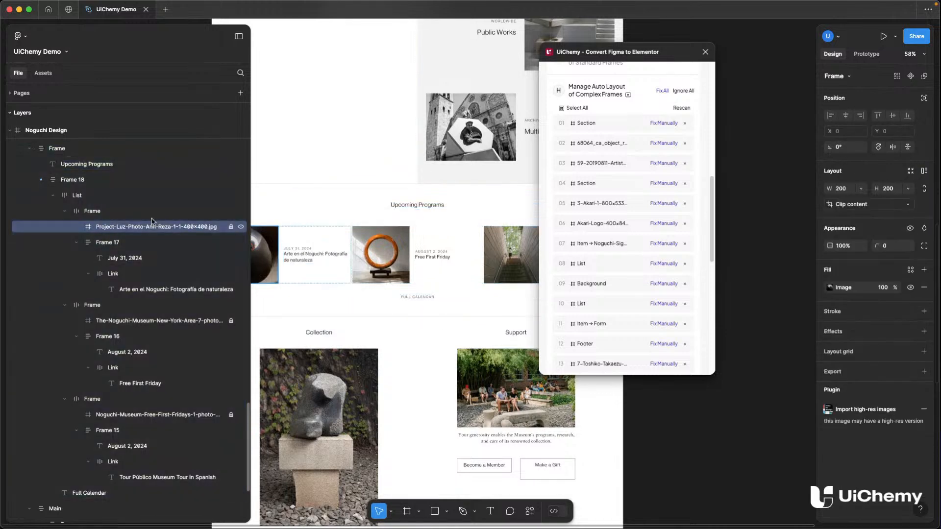
pyautogui.click(117, 321)
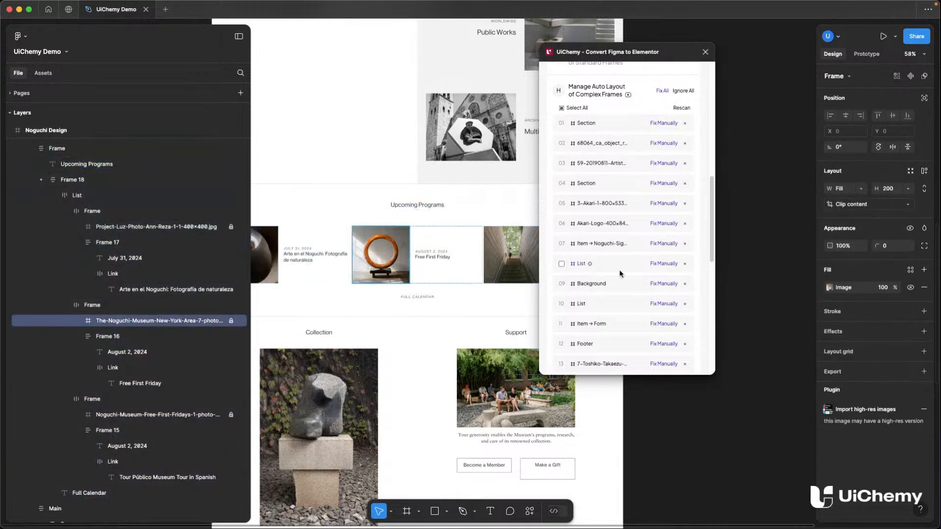
pyautogui.click(861, 190)
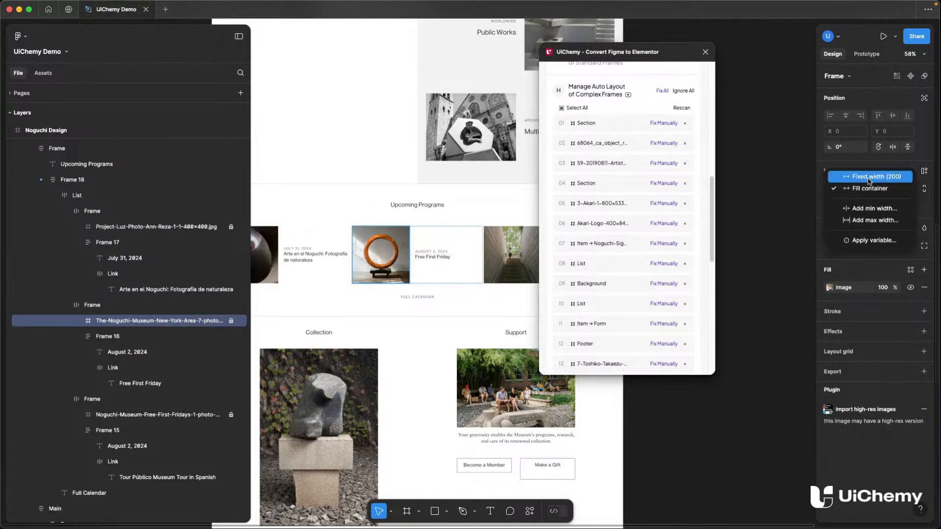
pyautogui.click(843, 176)
pyautogui.click(111, 417)
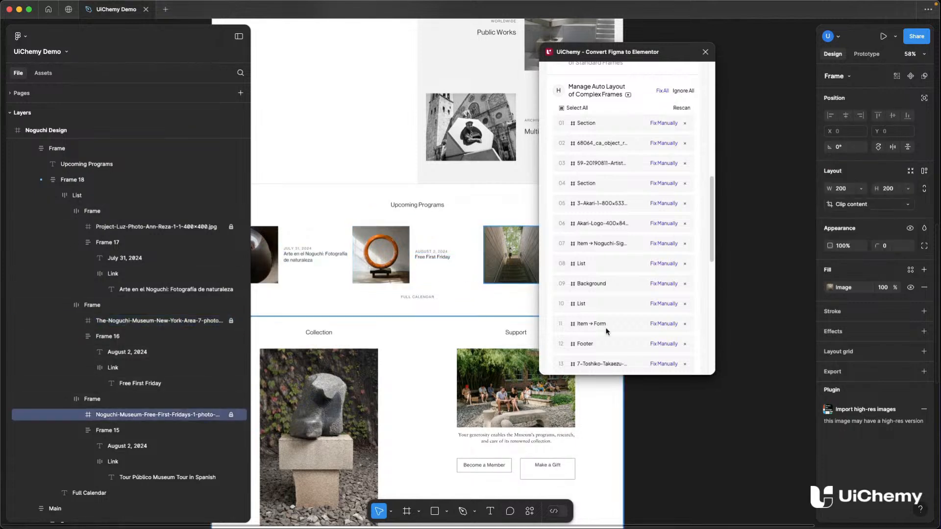
# - Ungroup the Link frames wrapping the three Upcoming Programs titles so each title sits directly in its text frame
pyautogui.click(109, 462)
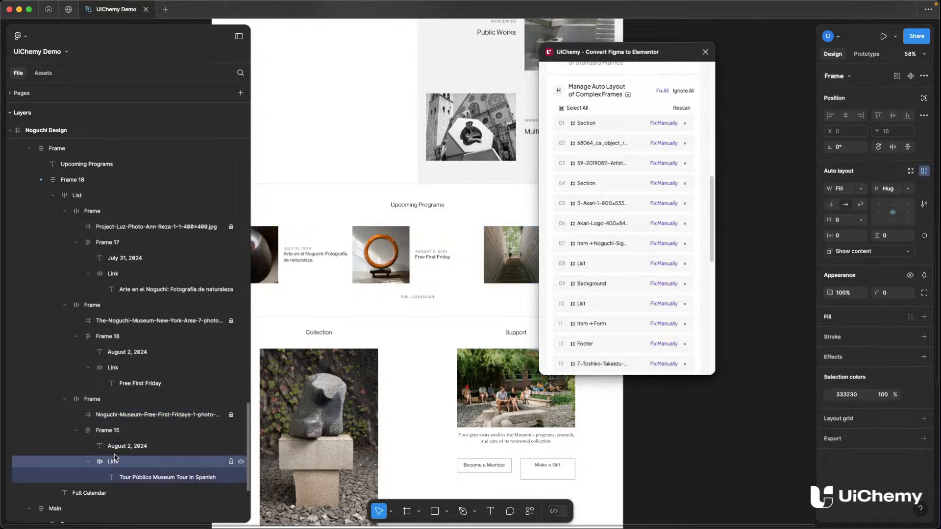
pyautogui.moveTo(589, 57); pyautogui.dragTo(683, 190)
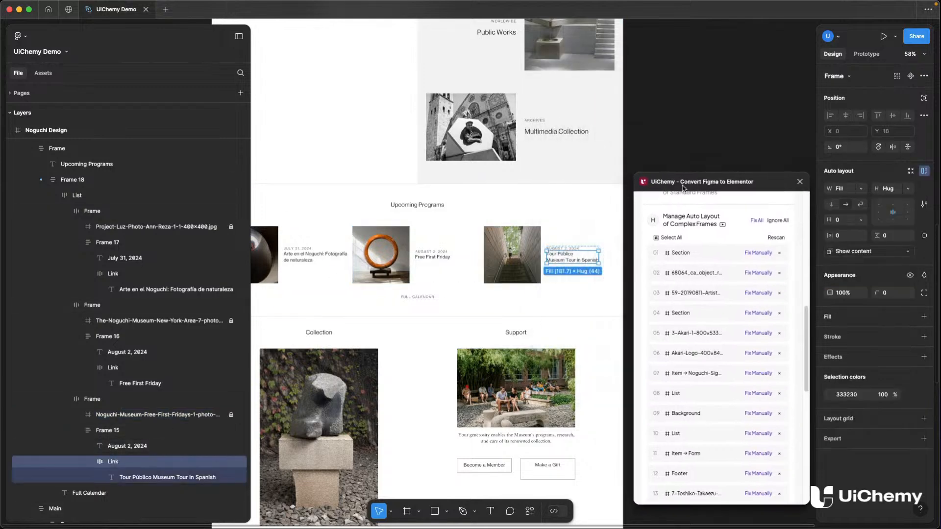
pyautogui.scroll(-3, 488, 129)
pyautogui.hscroll(-2, 490, 130)
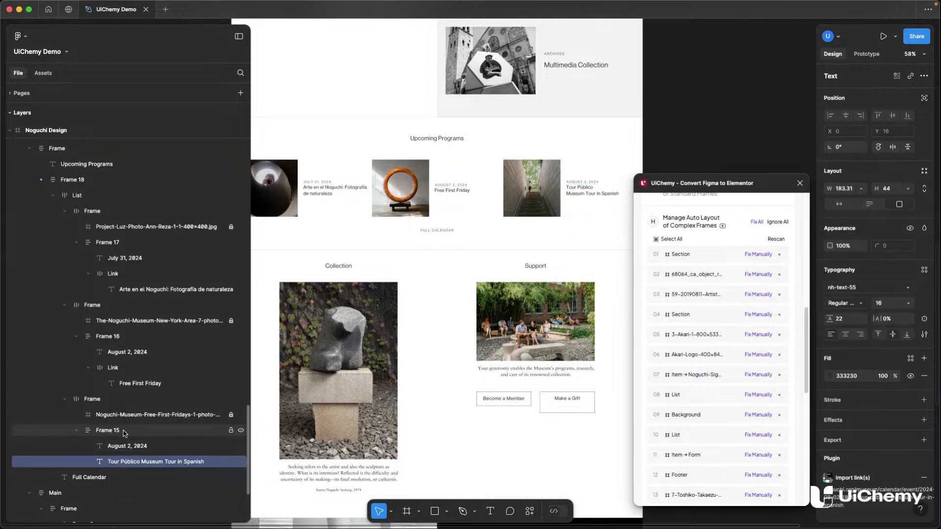
pyautogui.click(130, 369)
pyautogui.press('super+shift+g')
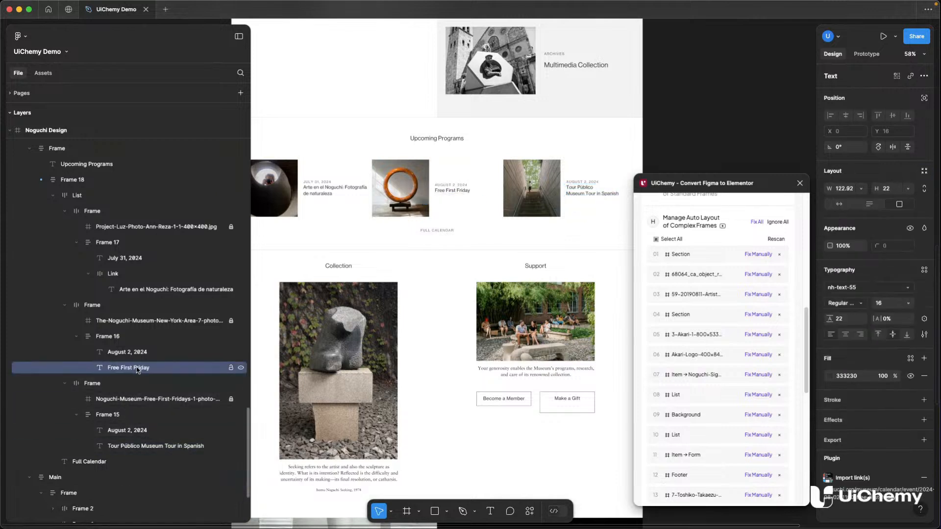
pyautogui.click(128, 273)
pyautogui.press('super+shift+g')
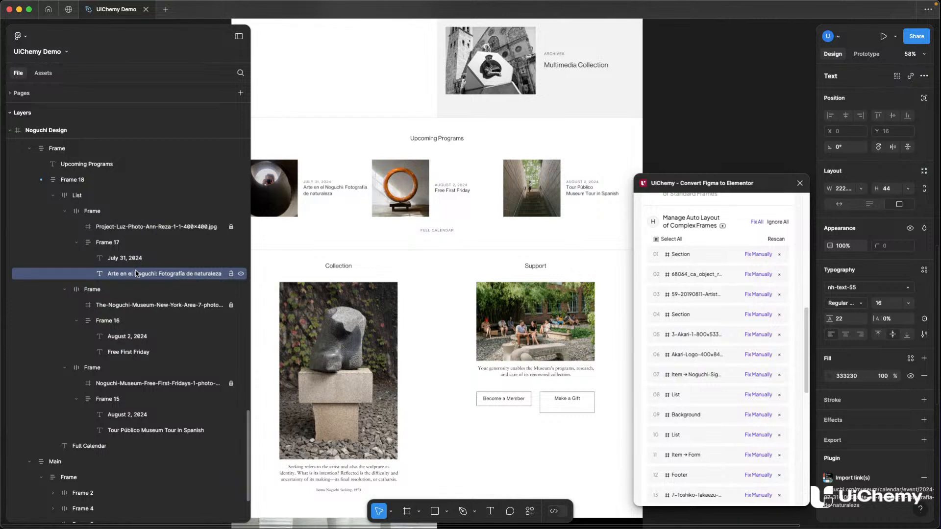
# - Set the width of Frame 17, Frame 16 and Frame 15, holding the program dates and titles, to Hug contents
pyautogui.click(107, 242)
pyautogui.keyDown('shift'); pyautogui.click(107, 321); pyautogui.keyUp('shift')
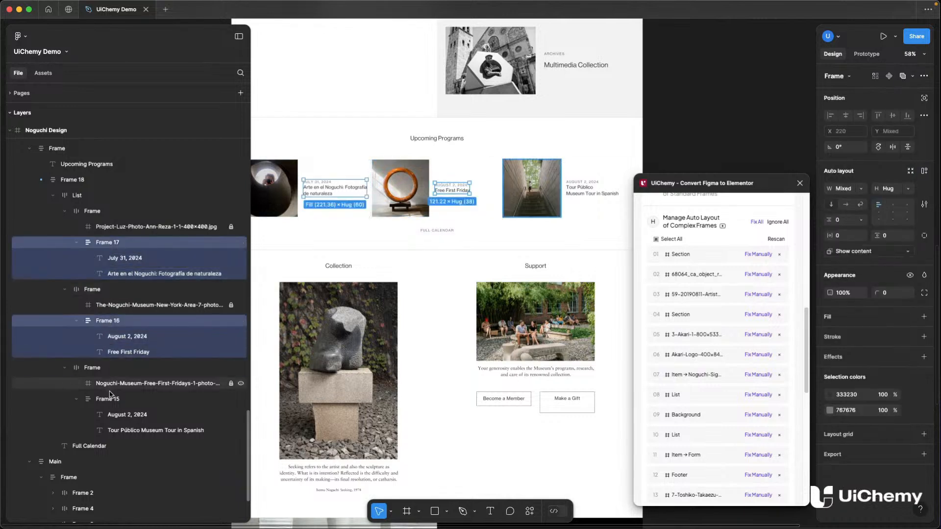
pyautogui.keyDown('shift'); pyautogui.click(110, 395); pyautogui.keyUp('shift')
pyautogui.click(853, 188)
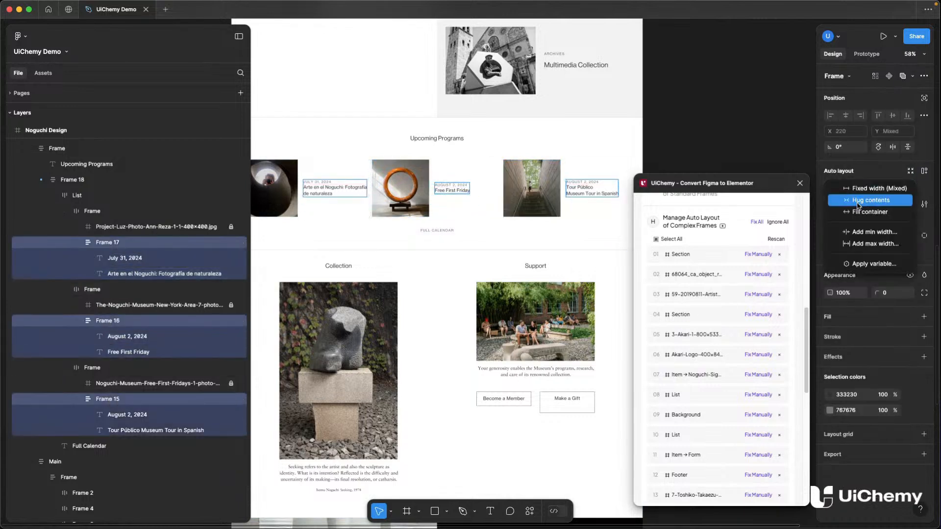
pyautogui.click(858, 201)
pyautogui.hscroll(-2, 441, 294)
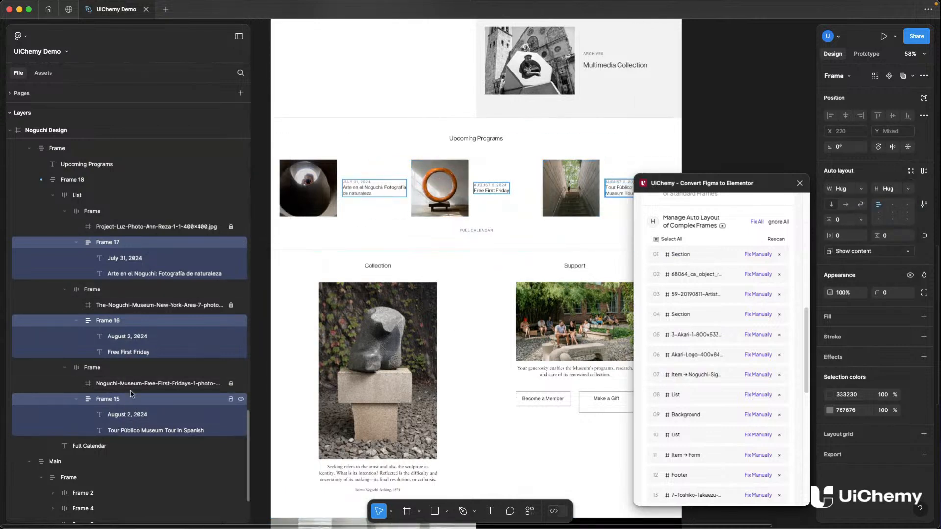
# - Set the three Upcoming Programs item frames to Fixed width (455)
pyautogui.click(133, 375)
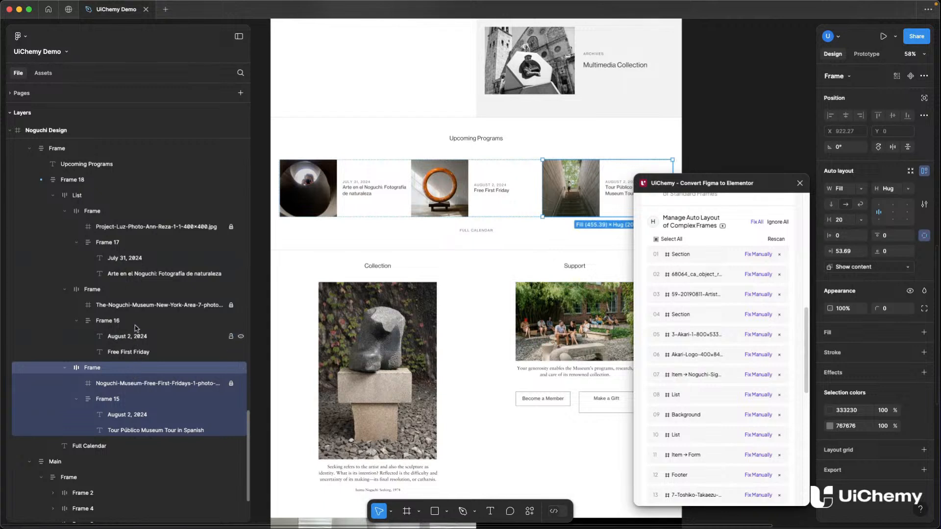
pyautogui.keyDown('shift'); pyautogui.click(117, 289); pyautogui.keyUp('shift')
pyautogui.keyDown('shift'); pyautogui.click(130, 212); pyautogui.keyUp('shift')
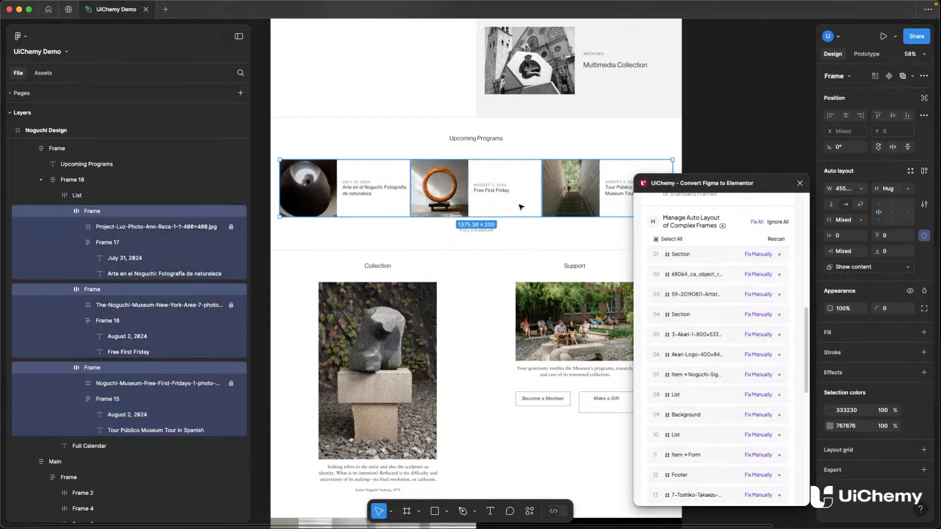
pyautogui.click(861, 189)
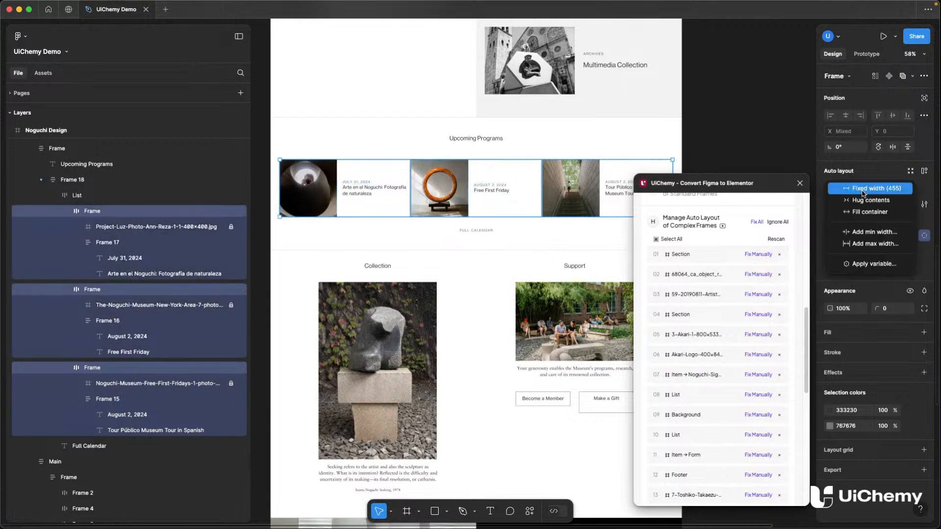
pyautogui.click(863, 191)
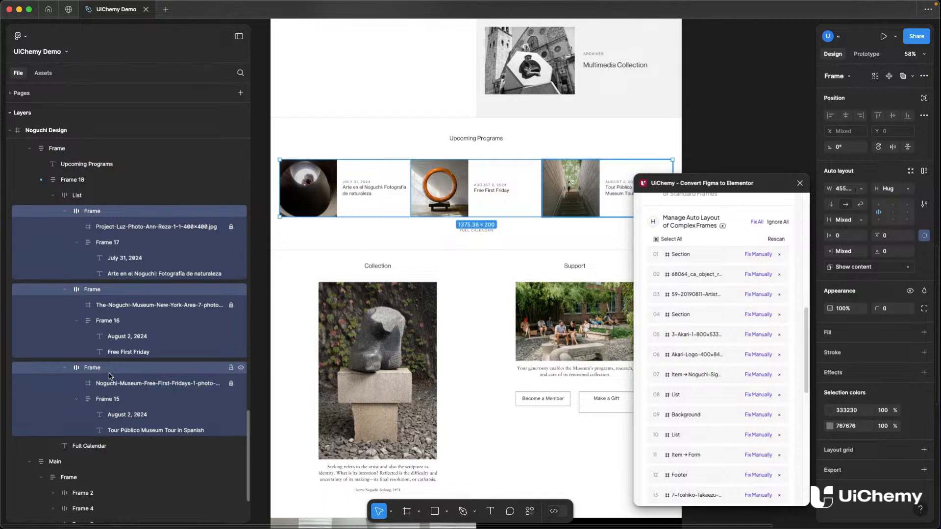
# - Set the right padding to 50 on the Tour Público Museum Tour item and 80 on the Free First Friday item
pyautogui.click(637, 167)
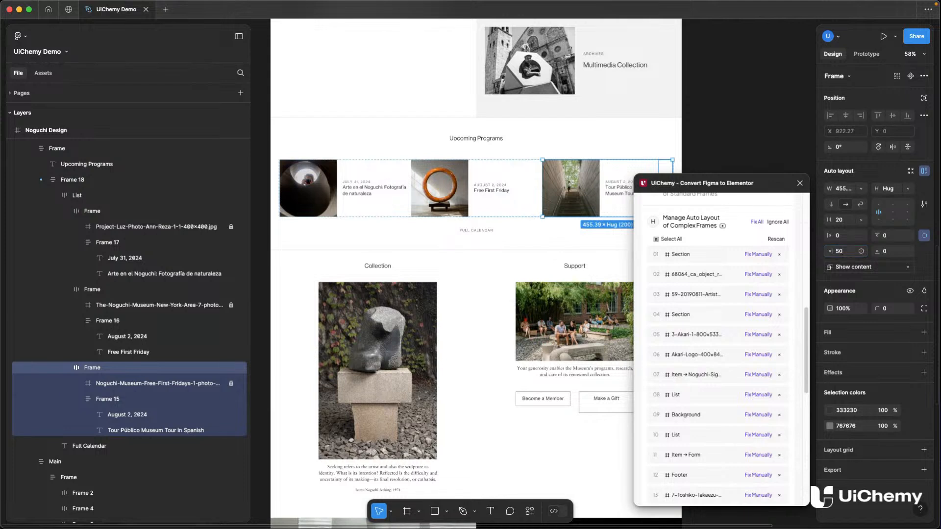
pyautogui.click(98, 289)
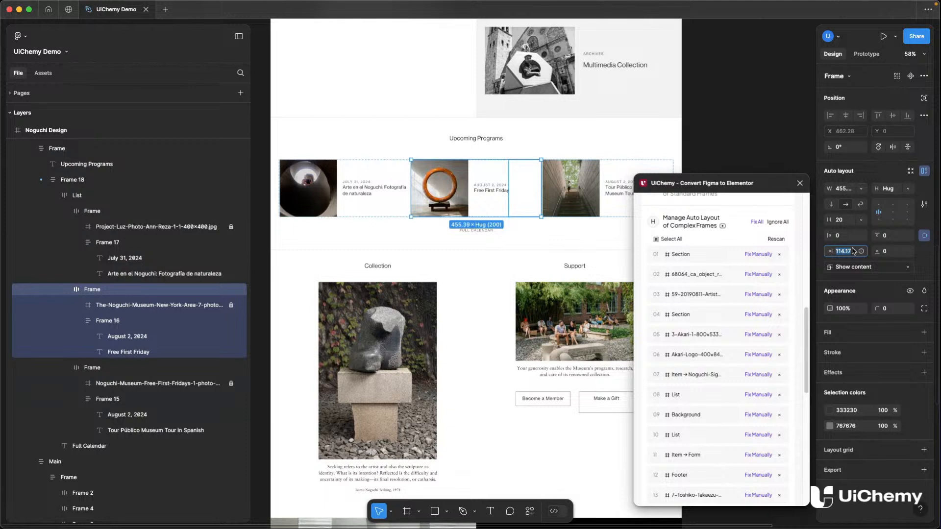
pyautogui.press('Return')
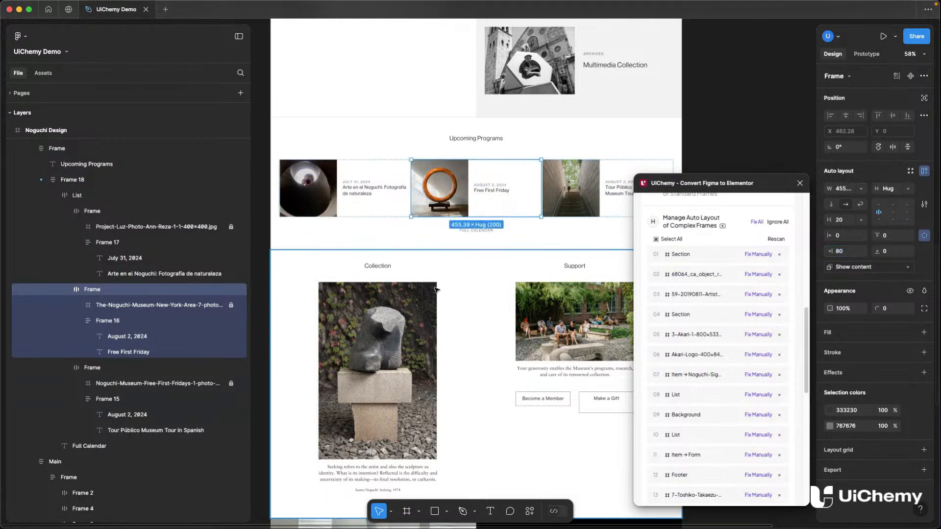
# - Rescan the complex frames in UiChemy and locate the first listed 68064_ca_object image frame in the design
pyautogui.click(777, 239)
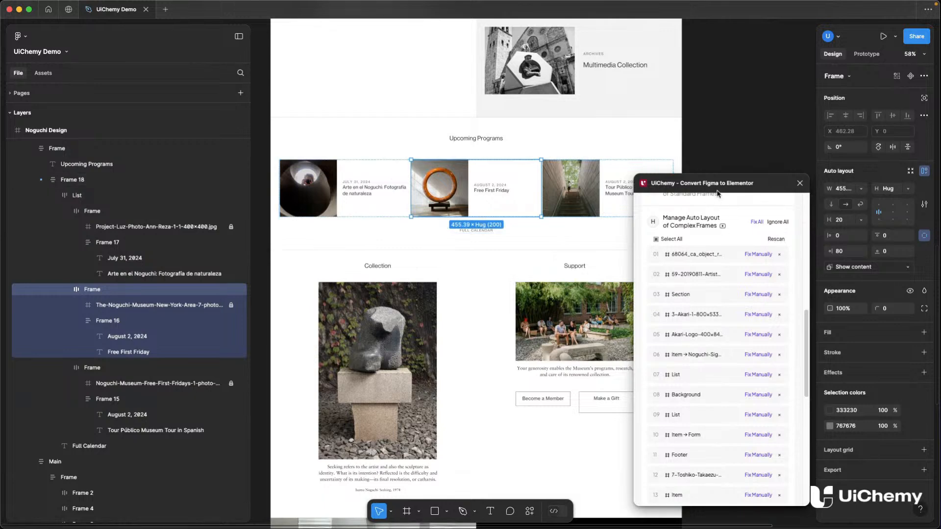
pyautogui.moveTo(718, 191); pyautogui.dragTo(734, 108)
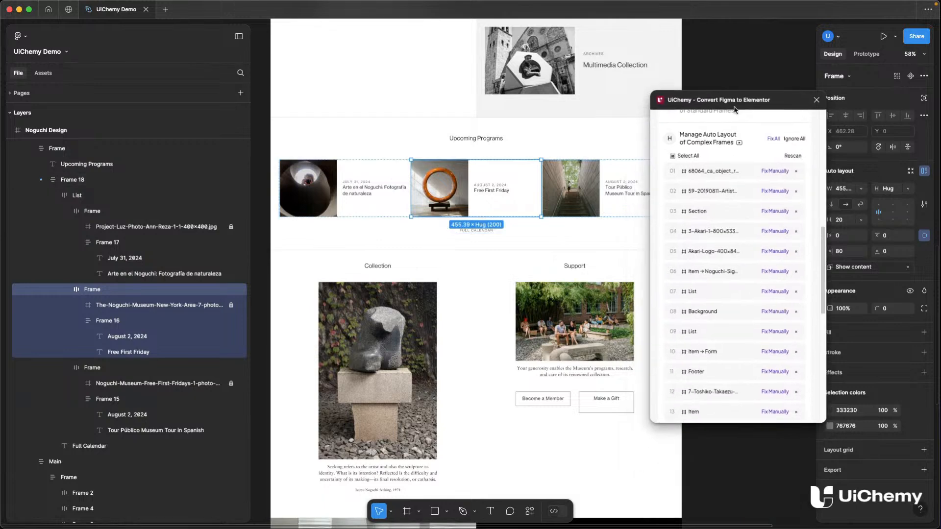
pyautogui.click(745, 173)
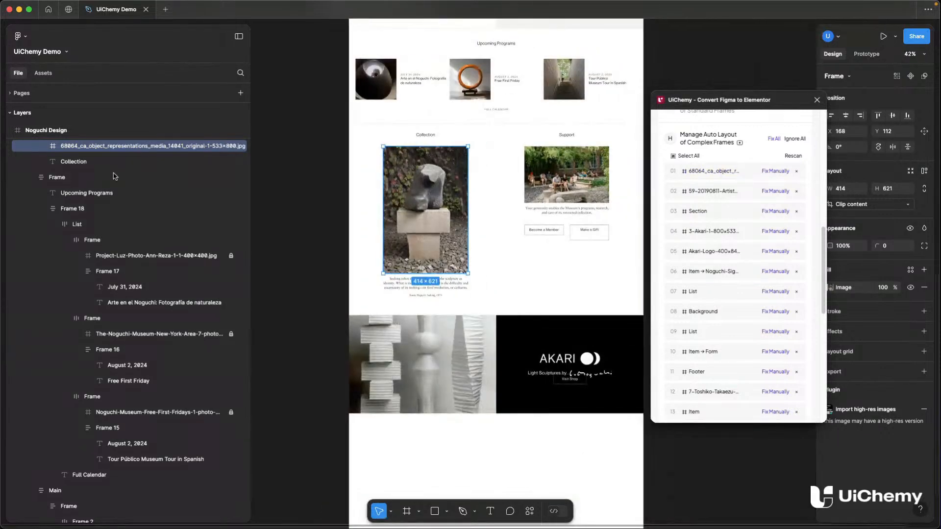
# - Wrap the Collection heading, its sculpture image, the Emphasis → Seeking text and the Superscript caption in one auto layout frame
pyautogui.scroll(3, 89, 196)
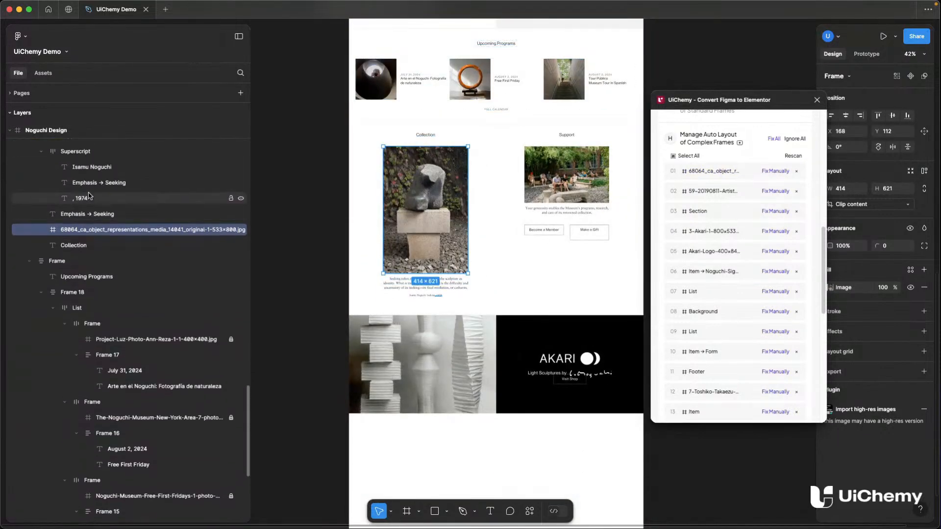
pyautogui.scroll(2, 89, 196)
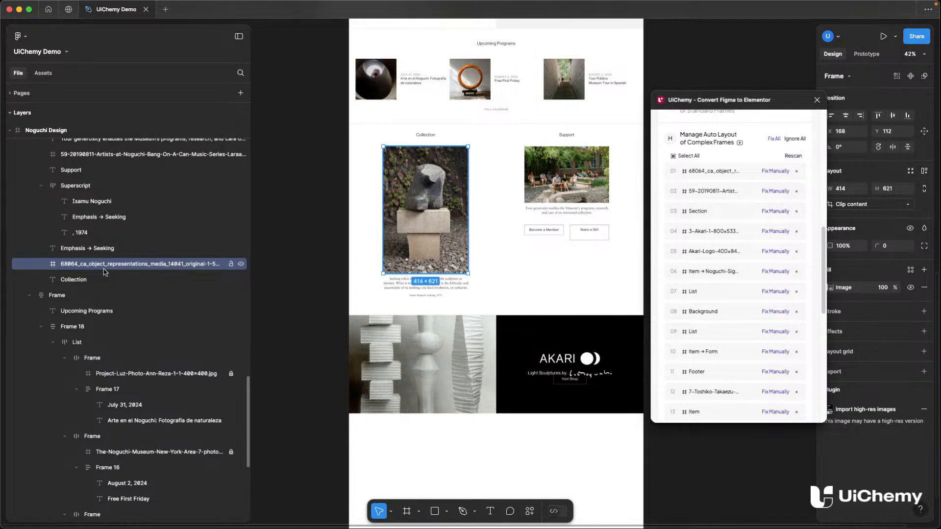
pyautogui.scroll(1, 113, 280)
pyautogui.keyDown('shift'); pyautogui.click(114, 174); pyautogui.keyUp('shift')
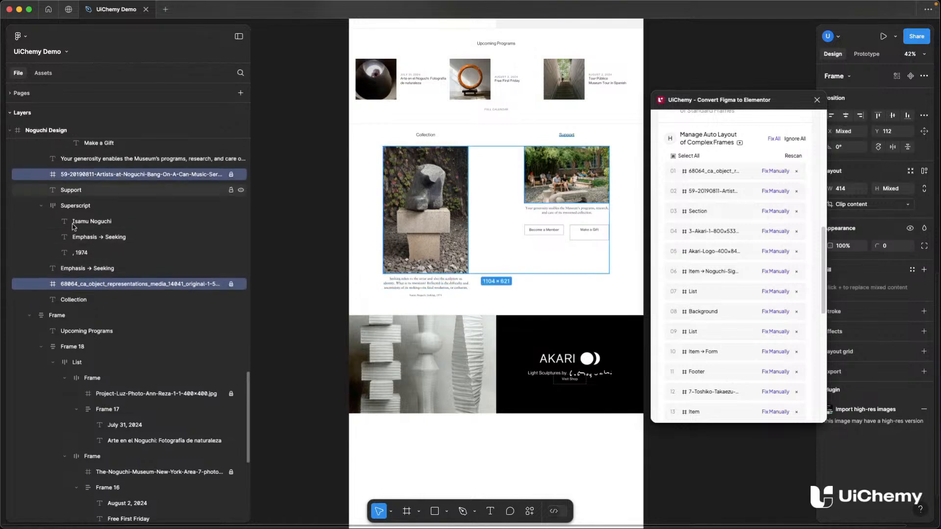
pyautogui.scroll(5, 95, 218)
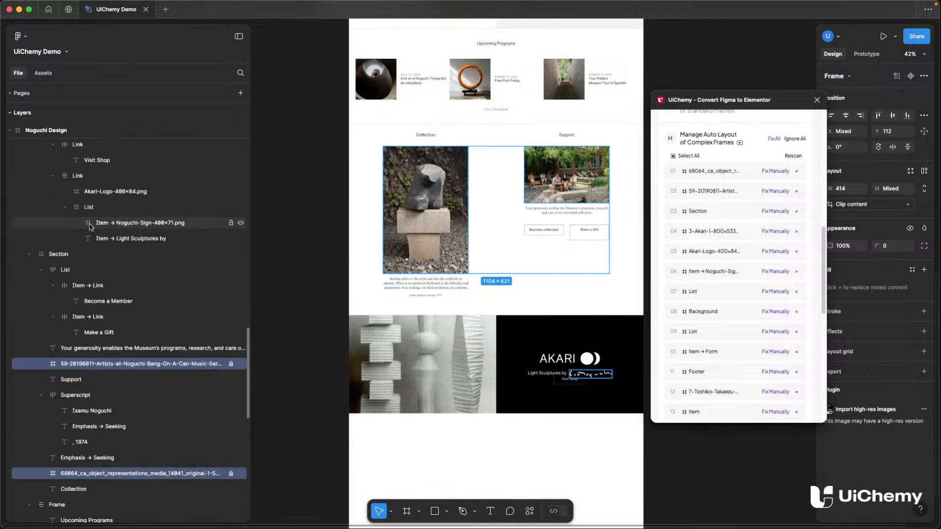
pyautogui.click(41, 239)
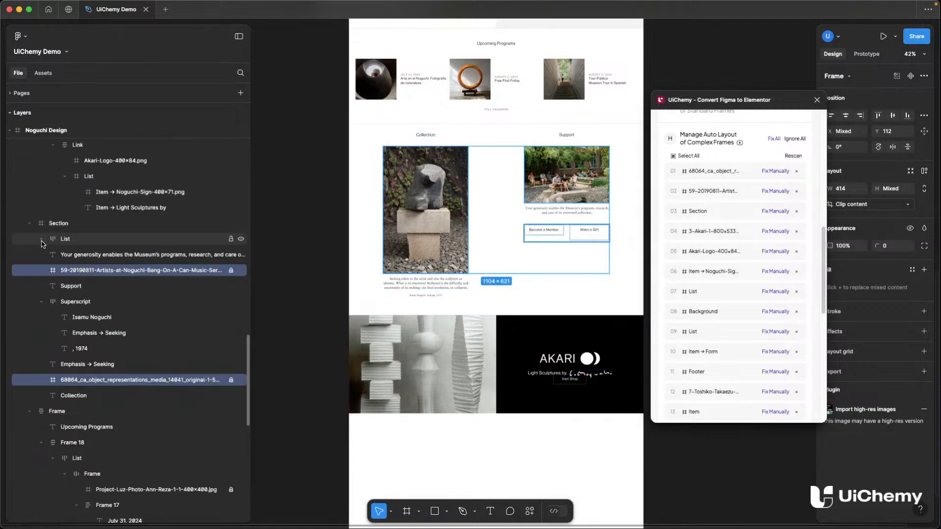
pyautogui.click(59, 225)
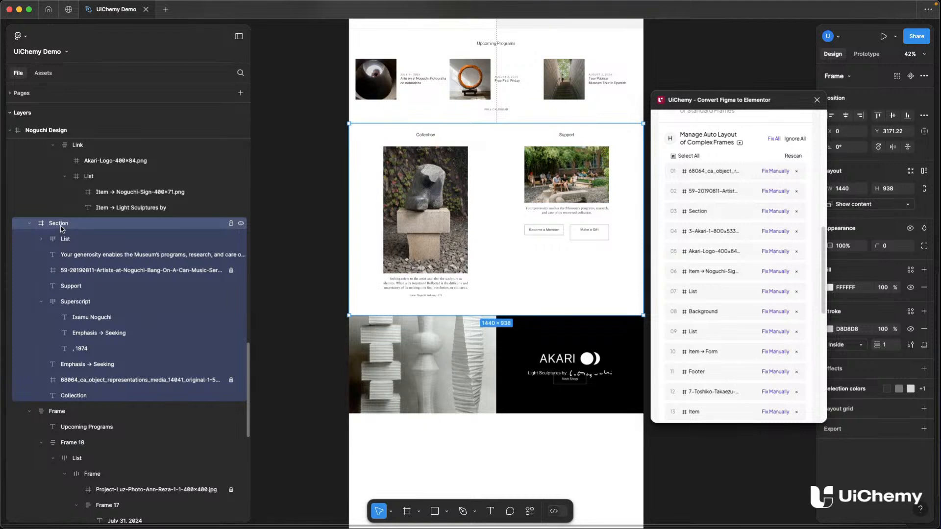
pyautogui.click(68, 271)
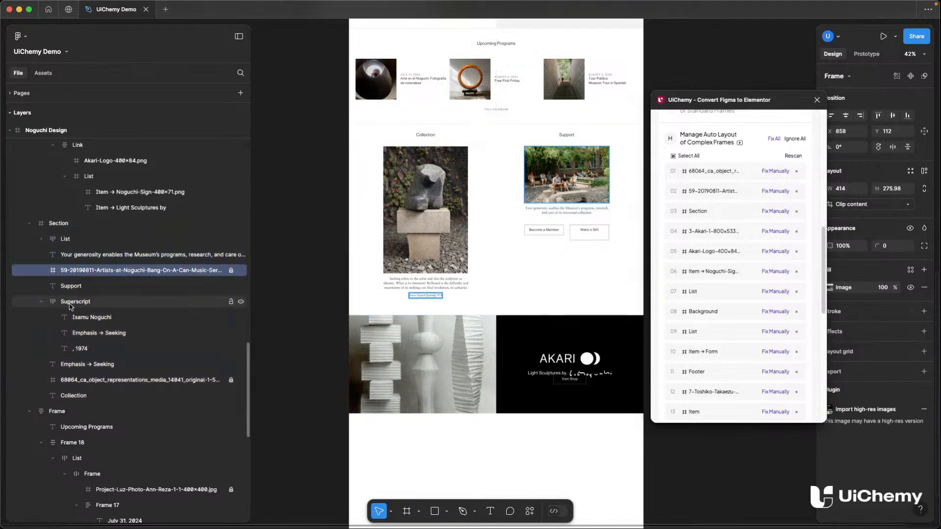
pyautogui.click(41, 302)
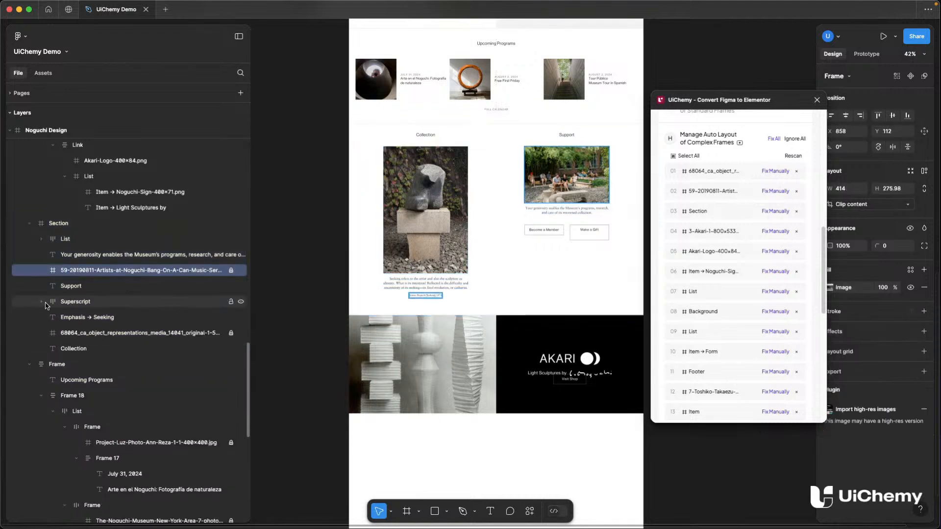
pyautogui.click(76, 302)
pyautogui.keyDown('shift'); pyautogui.click(86, 349); pyautogui.keyUp('shift')
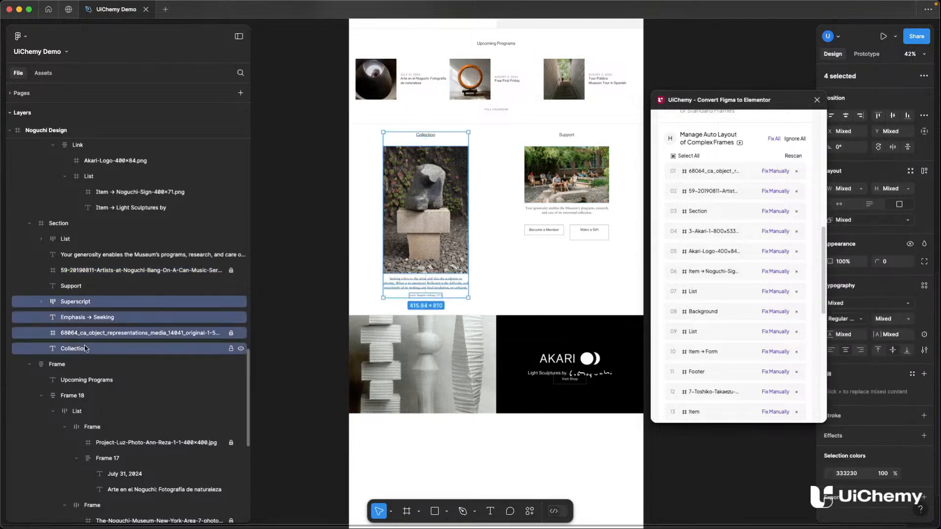
pyautogui.hotkey('shift', 'a')
# - Wrap the Support heading, photo, description and button List in one auto layout frame, and add auto layout to the parent Section
pyautogui.click(65, 238)
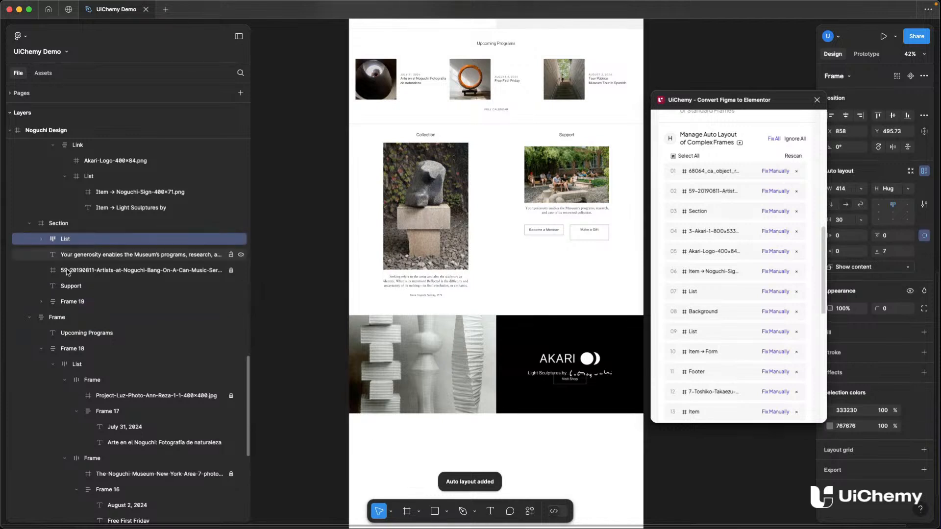
pyautogui.keyDown('shift'); pyautogui.click(71, 287); pyautogui.keyUp('shift')
pyautogui.hotkey('shift', 'a')
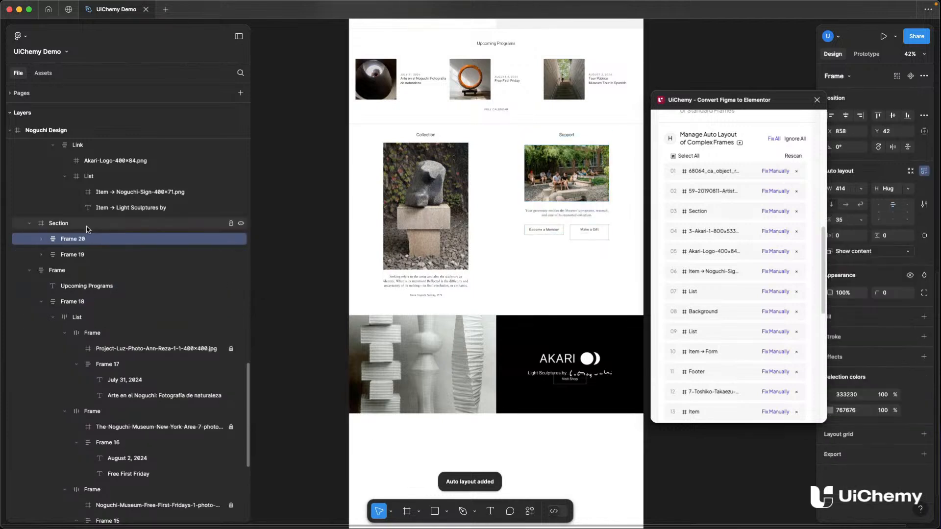
pyautogui.click(83, 225)
pyautogui.hotkey('shift', 'a')
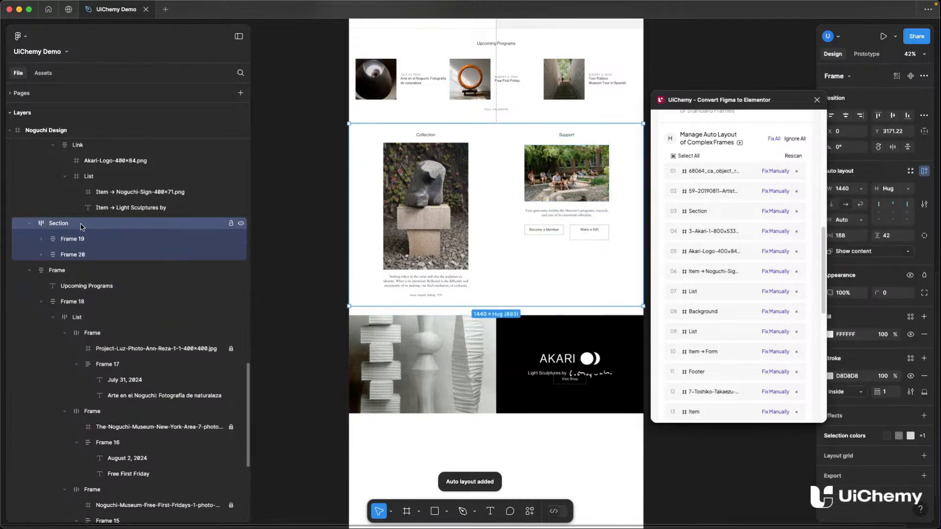
# - Change the width of the 68064_ca_object sculpture image in the Collection frame from Fill to Fixed
pyautogui.click(72, 239)
pyautogui.click(41, 240)
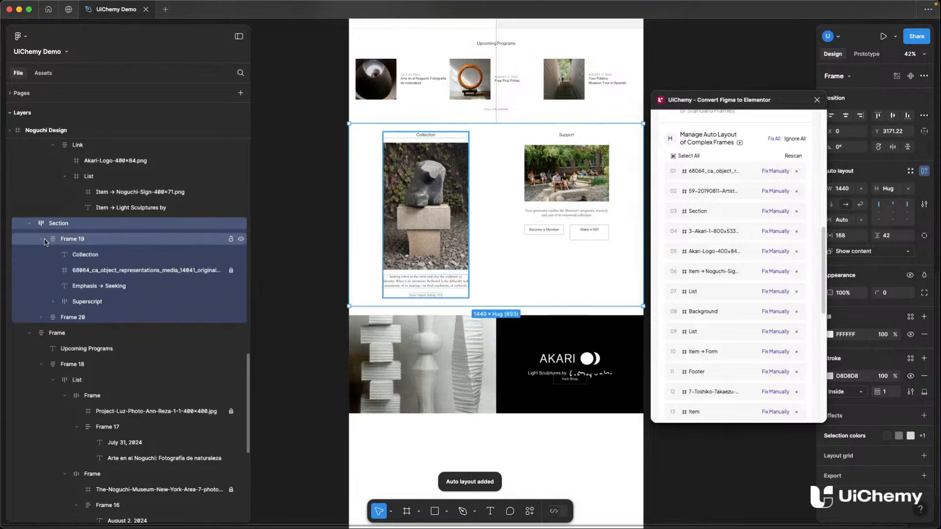
pyautogui.click(86, 271)
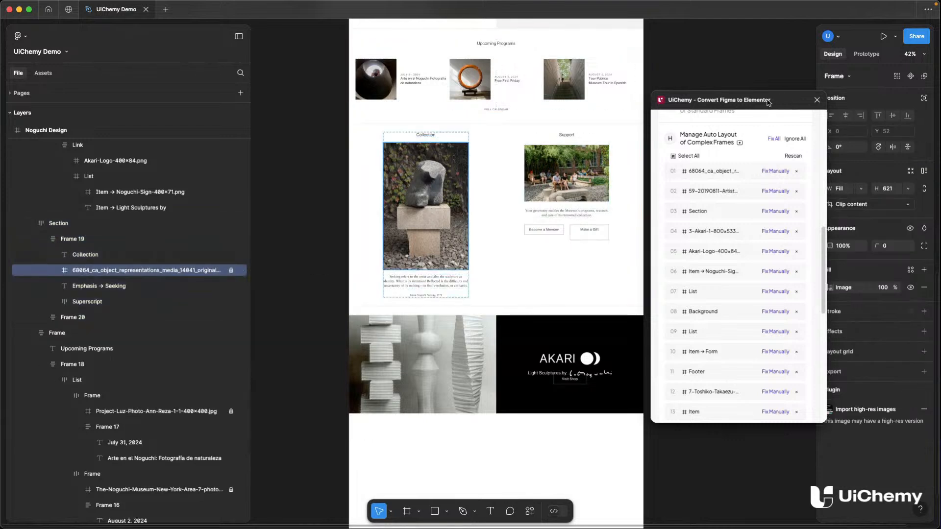
pyautogui.moveTo(768, 101); pyautogui.dragTo(749, 101)
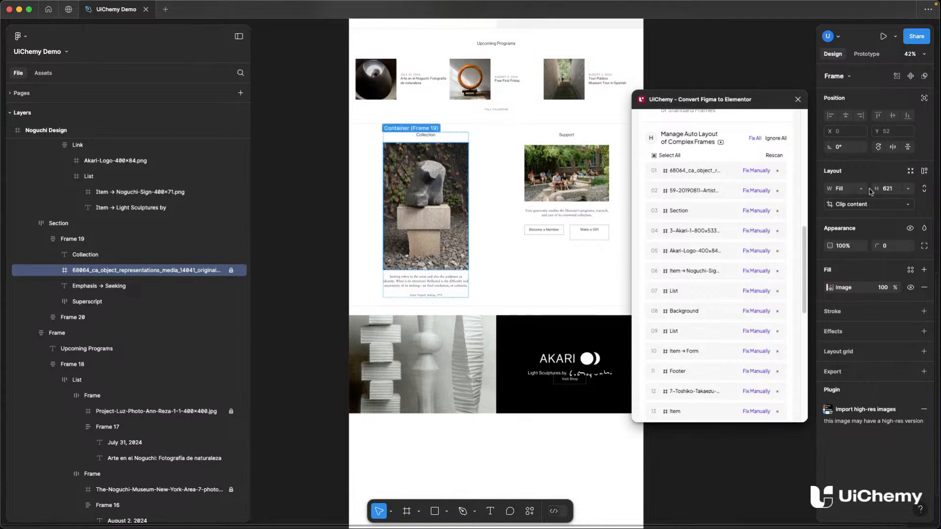
pyautogui.click(862, 189)
pyautogui.click(862, 235)
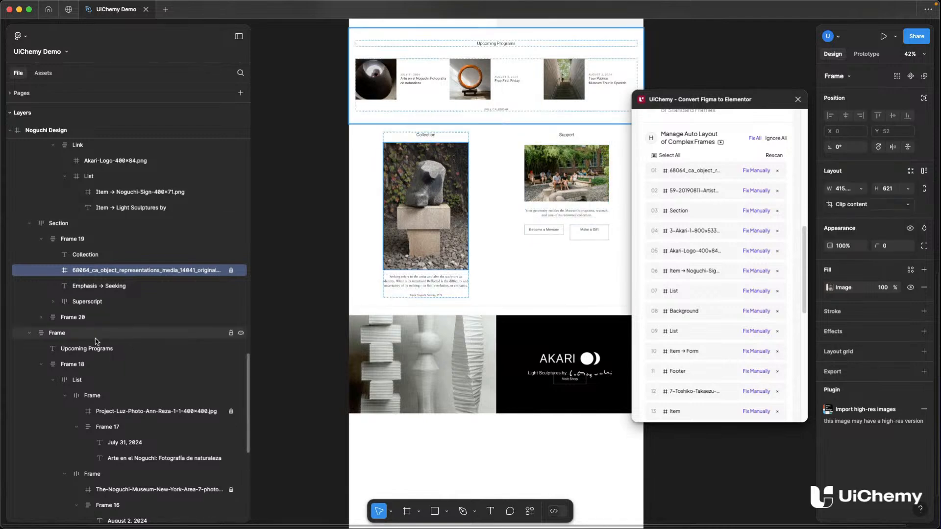
pyautogui.click(42, 319)
pyautogui.click(95, 352)
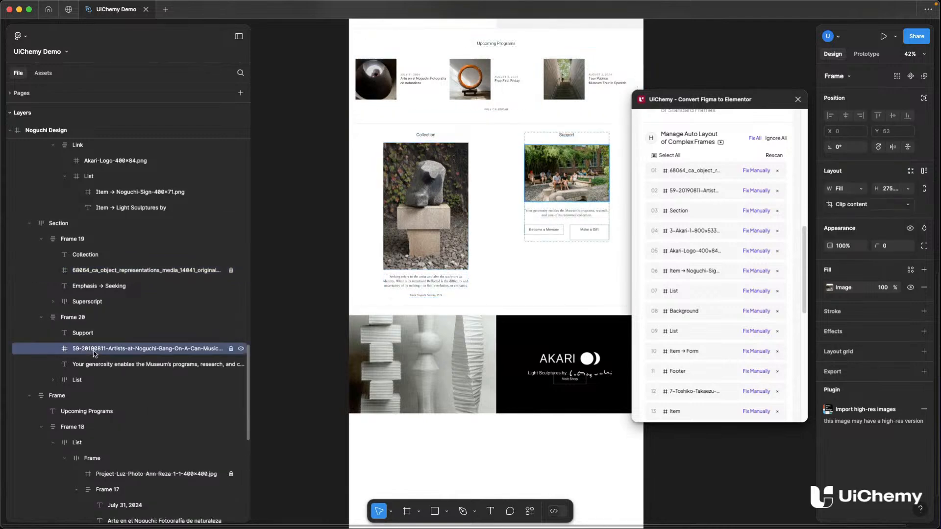
pyautogui.click(862, 188)
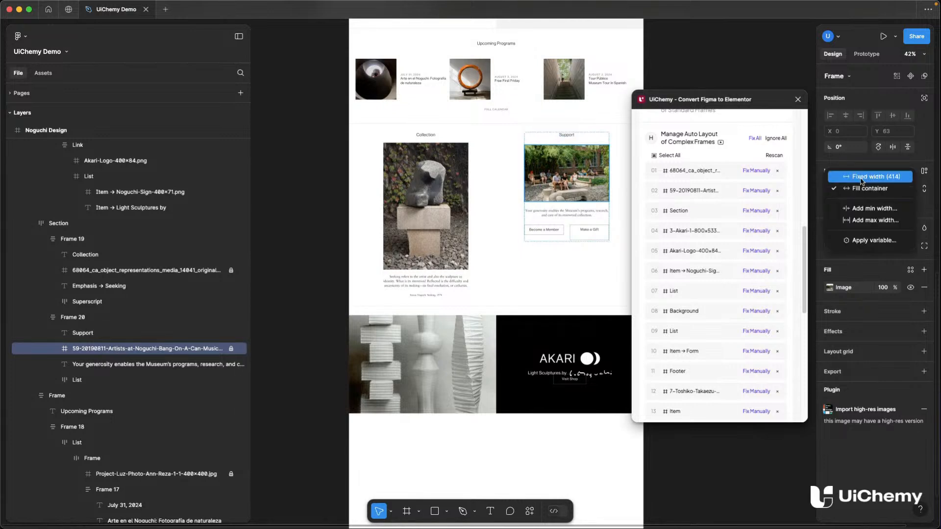
pyautogui.click(859, 177)
# - Set the bottom padding of the Make a Gift button's Item → Link frame to 0
pyautogui.scroll(5, 590, 231)
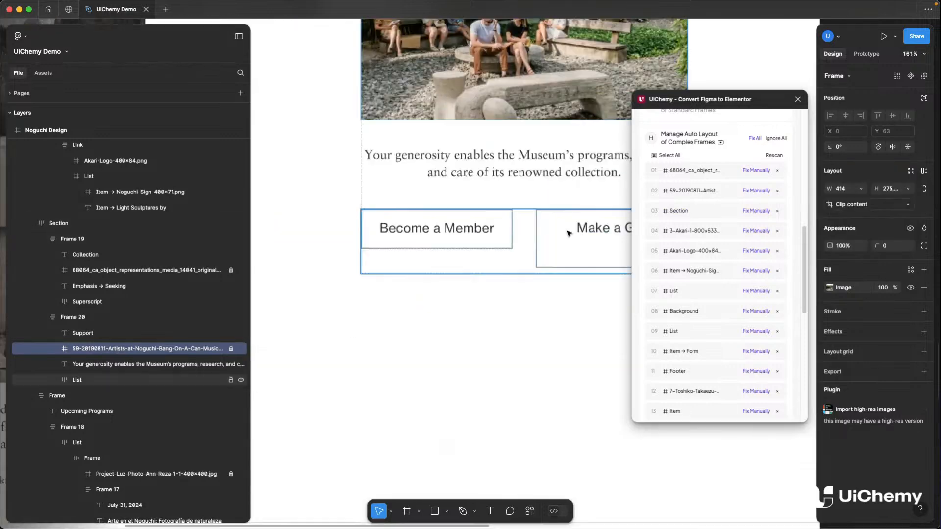
pyautogui.hscroll(2, 563, 230)
pyautogui.click(539, 235)
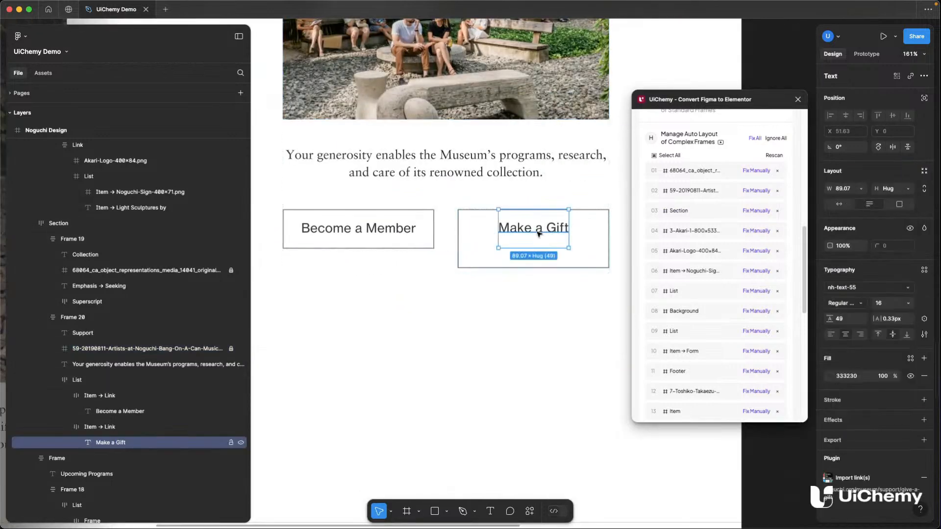
pyautogui.click(98, 427)
pyautogui.click(891, 253)
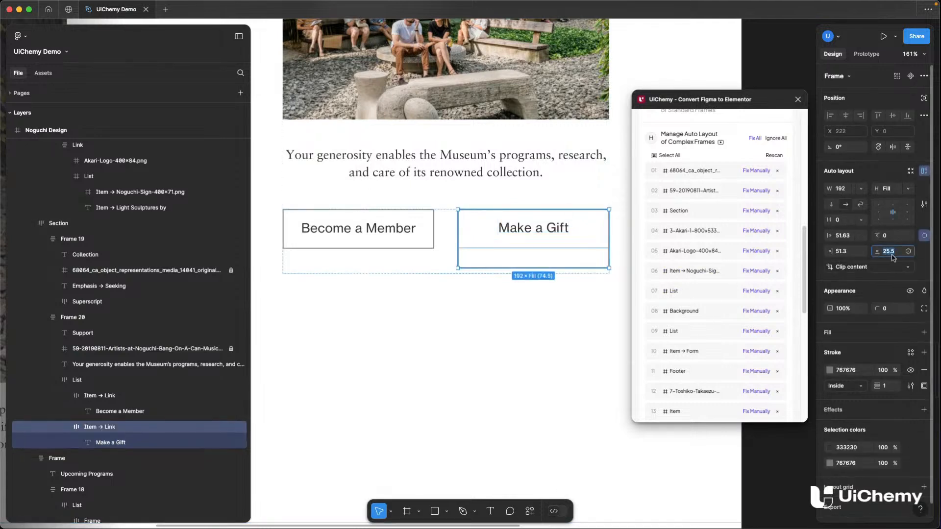
pyautogui.press('Return')
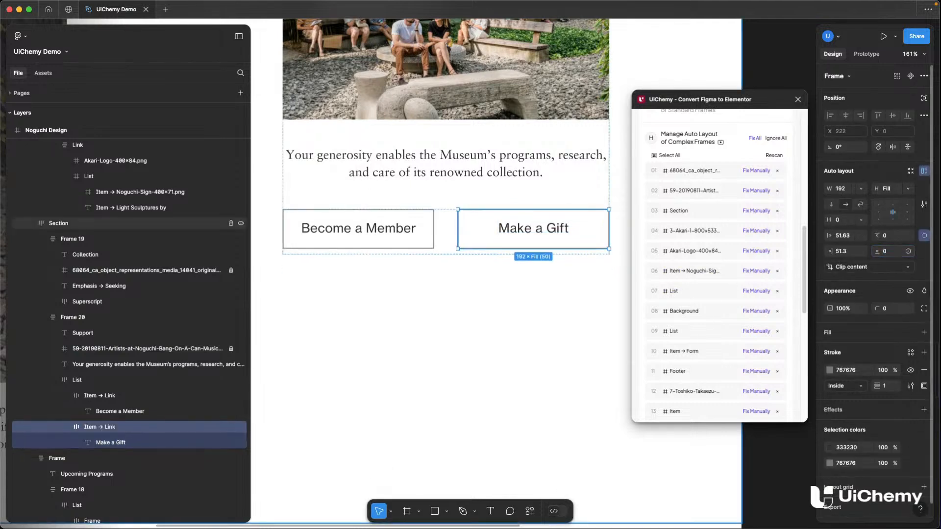
# - Give the Become a Member and Make a Gift button frames left and right padding of 20 and Fill container width
pyautogui.click(137, 396)
pyautogui.keyDown('shift'); pyautogui.click(124, 427); pyautogui.keyUp('shift')
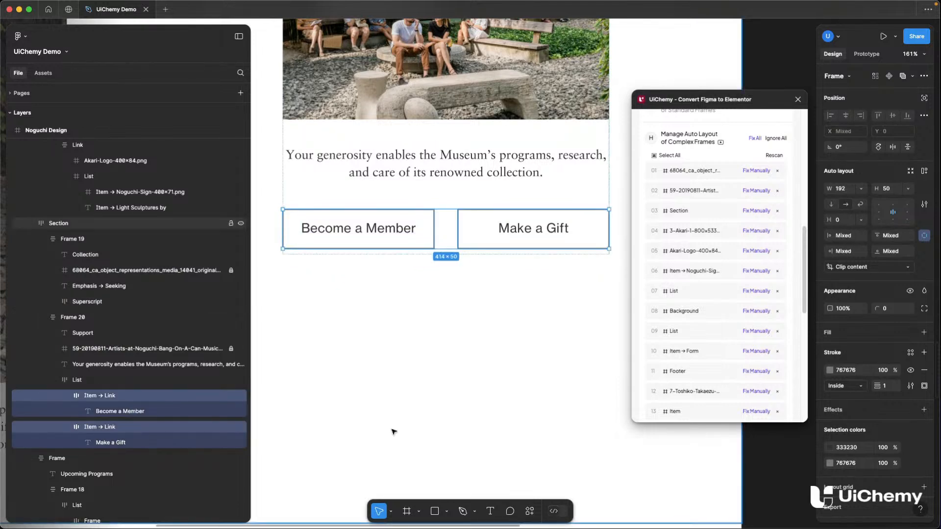
pyautogui.click(845, 237)
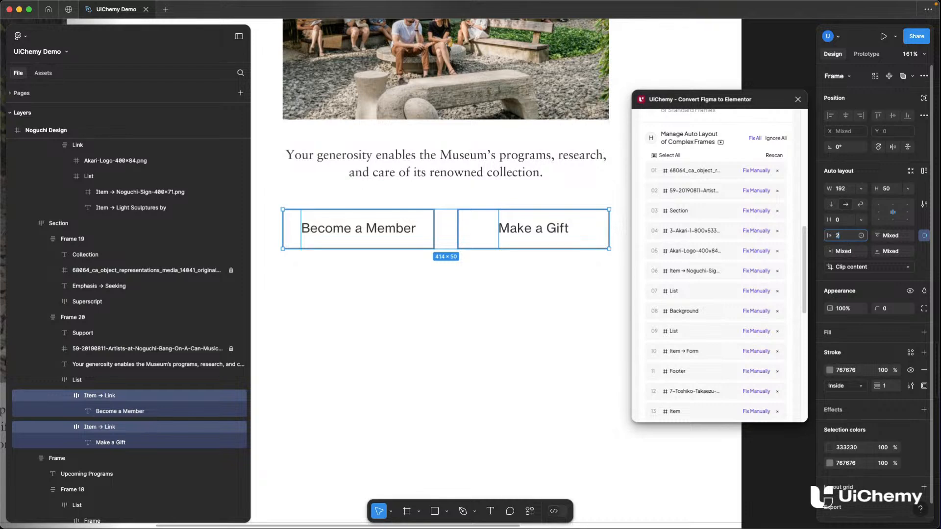
pyautogui.press('Tab')
pyautogui.press('Tab')
pyautogui.write('2')
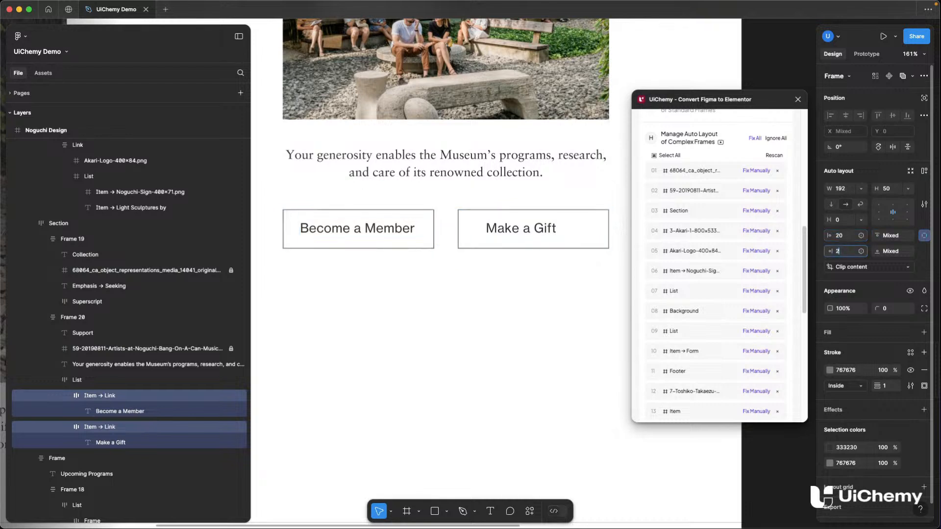
pyautogui.write('0')
pyautogui.press('Return')
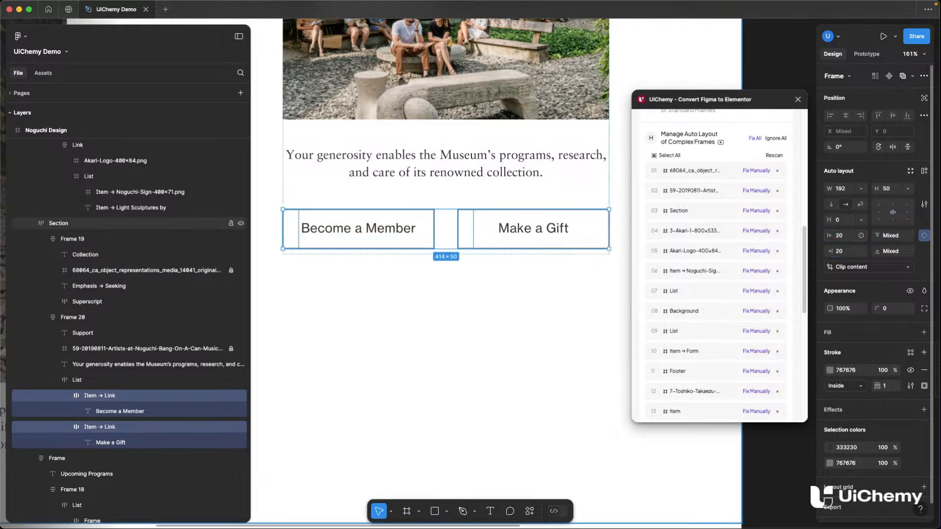
pyautogui.click(861, 188)
pyautogui.click(861, 211)
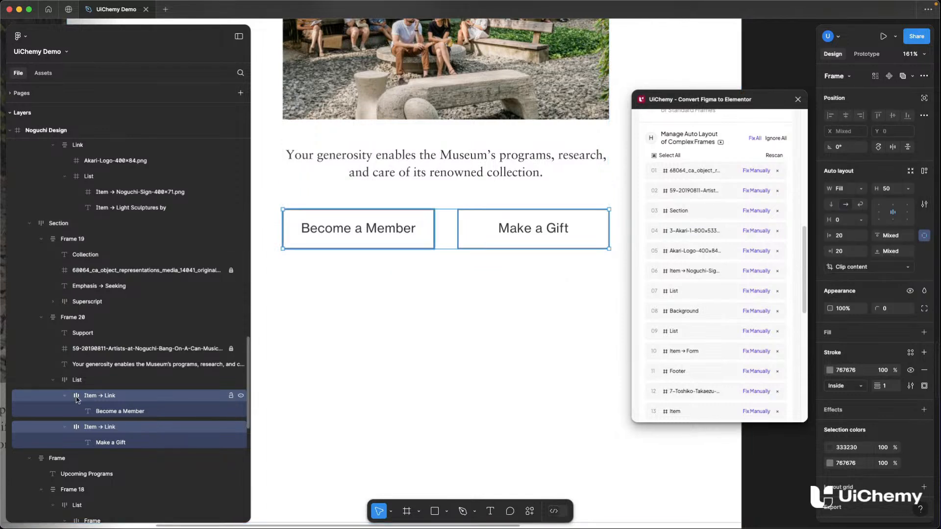
# - Set the bottom padding of the List frame holding the two Support buttons to 0
pyautogui.click(98, 382)
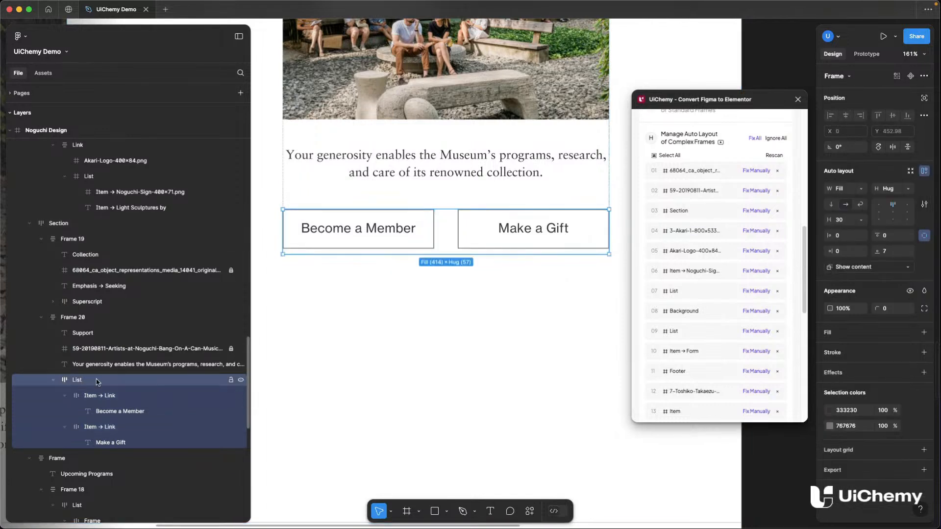
pyautogui.click(893, 253)
pyautogui.press('Return')
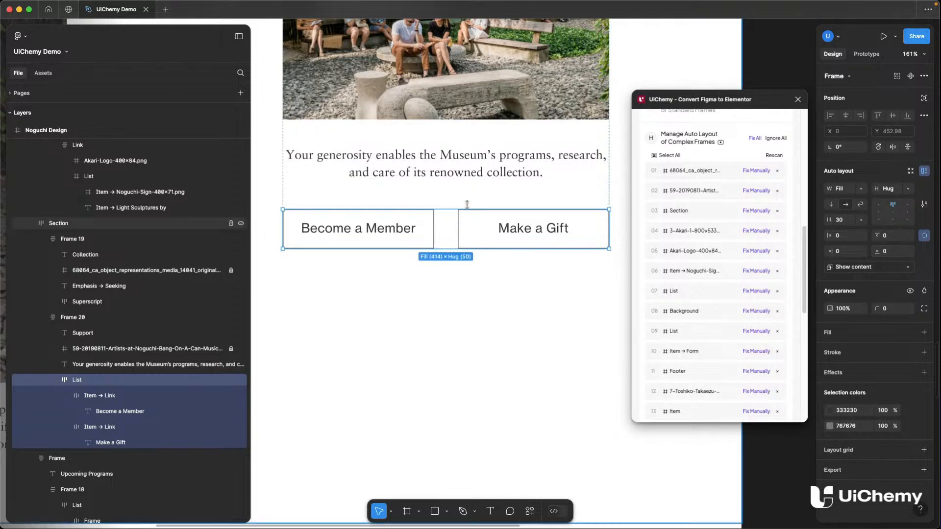
# - Set the Support description and the Emphasis → Seeking text under the sculpture image to auto height
pyautogui.scroll(-5, 458, 201)
pyautogui.click(453, 187)
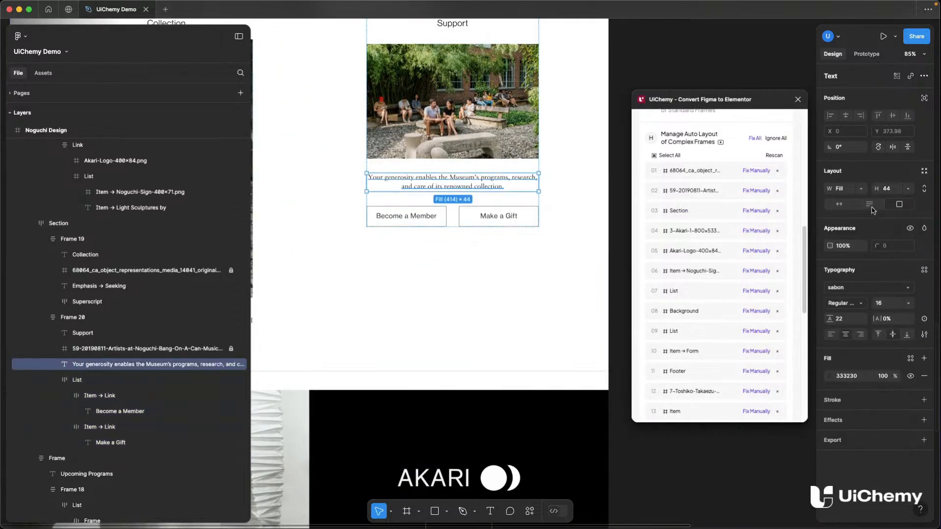
pyautogui.scroll(-4, 292, 234)
pyautogui.click(398, 274)
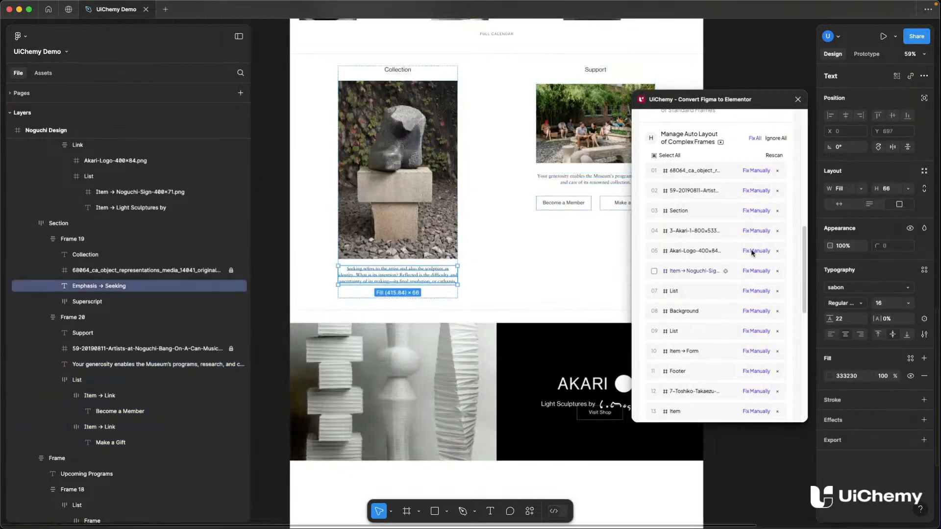
pyautogui.click(870, 204)
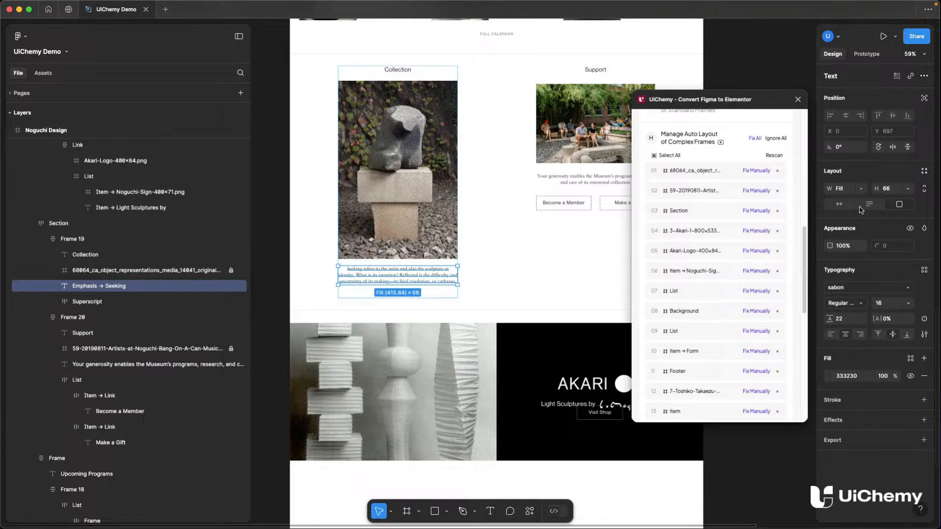
# - Copy the word Seeking from the Superscript caption and append it to the artist name text layer
pyautogui.scroll(5, 382, 299)
pyautogui.doubleClick(388, 296)
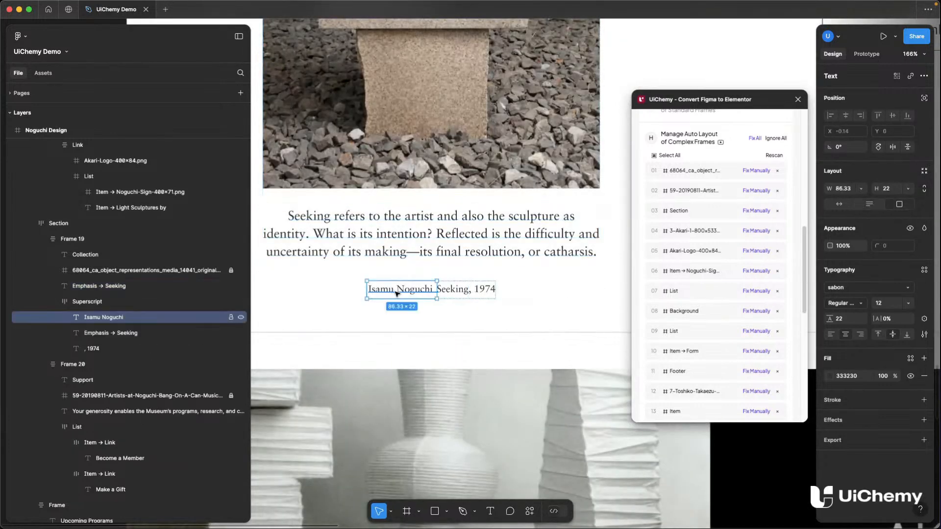
pyautogui.keyDown('shift'); pyautogui.click(93, 351); pyautogui.keyUp('shift')
pyautogui.scroll(3, 441, 313)
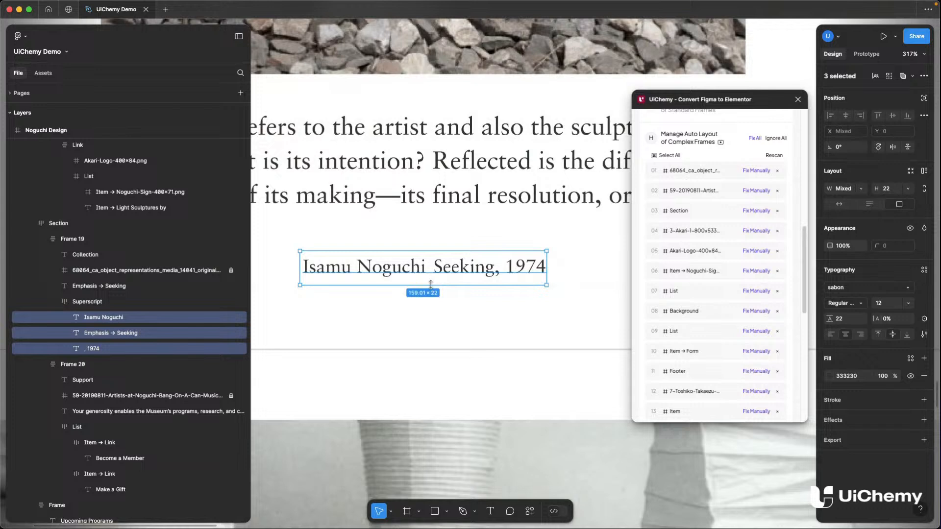
pyautogui.click(460, 273)
pyautogui.doubleClick(460, 273)
pyautogui.press('super+c')
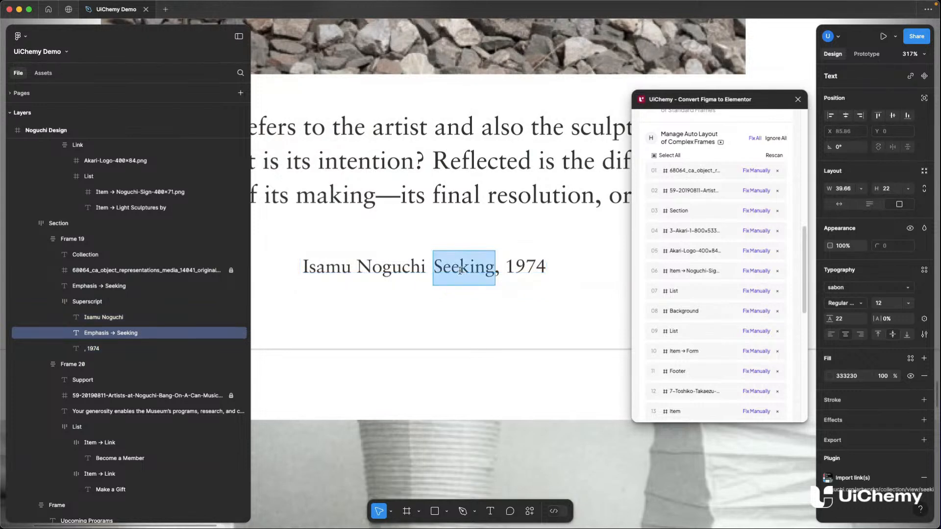
pyautogui.doubleClick(402, 269)
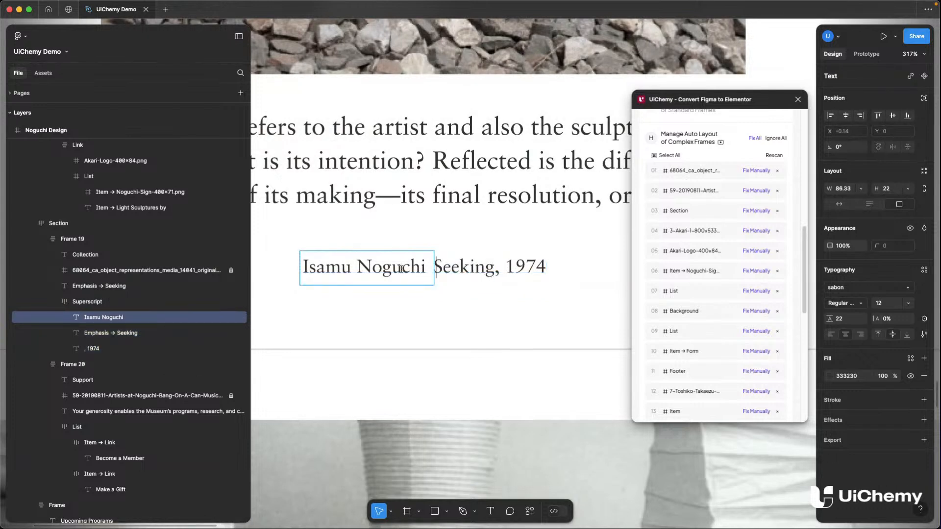
pyautogui.press('super+v')
# - Copy the ", 1974" text and append it after Seeking in the artist name text layer
pyautogui.doubleClick(520, 267)
pyautogui.press('super+c')
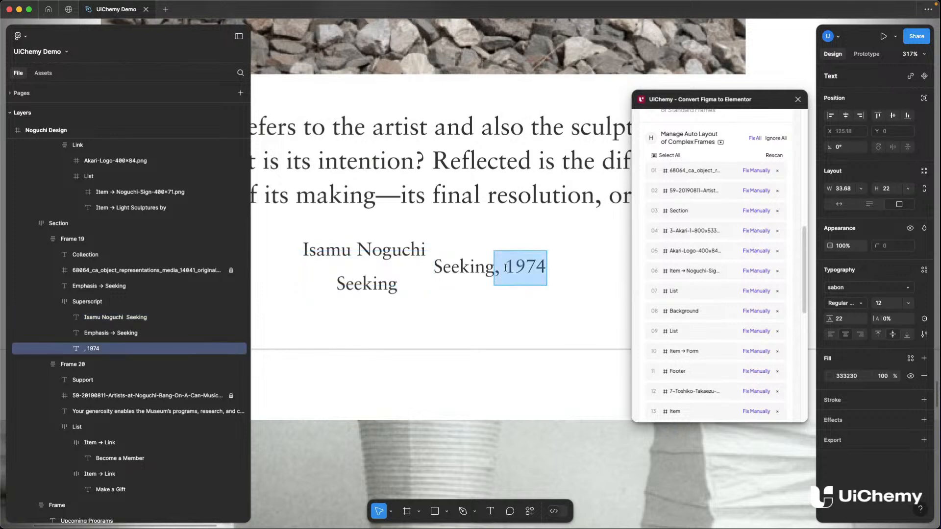
pyautogui.moveTo(392, 290); pyautogui.dragTo(389, 303)
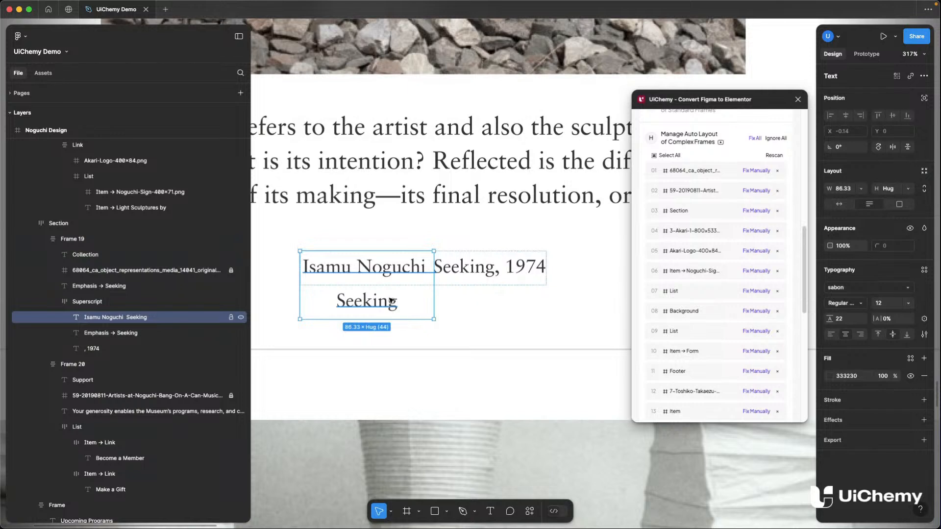
pyautogui.doubleClick(395, 273)
pyautogui.click(399, 269)
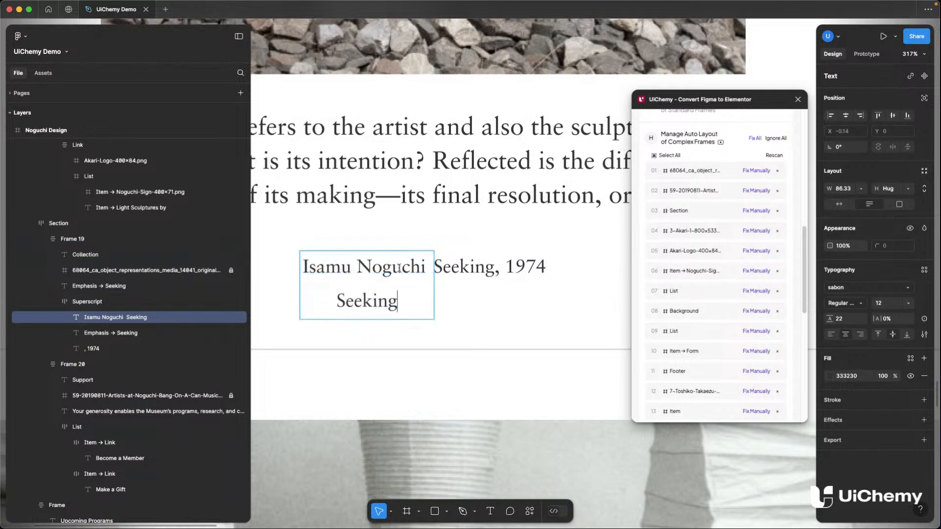
pyautogui.press('super+v')
# - Delete the separate Emphasis → Seeking and ", 1974" layers in Superscript and set the merged caption text to auto width
pyautogui.click(104, 333)
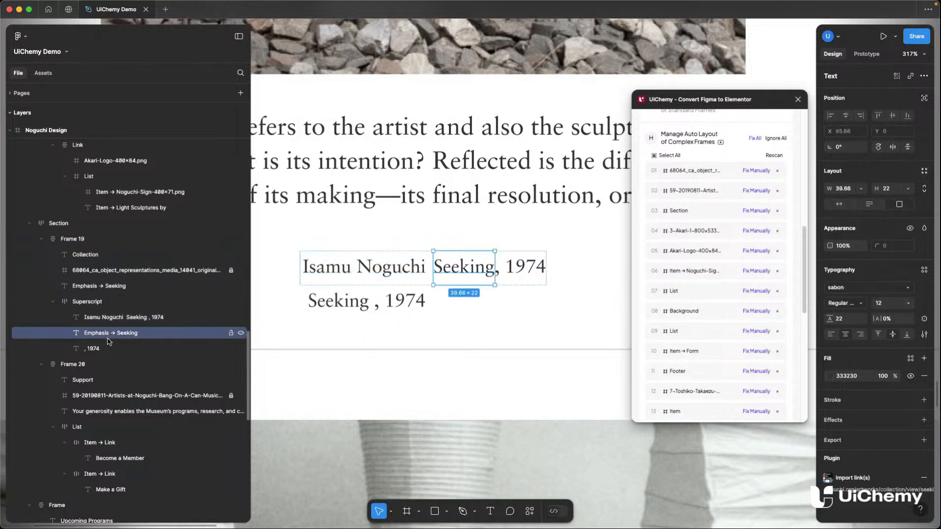
pyautogui.keyDown('shift'); pyautogui.click(104, 348); pyautogui.keyUp('shift')
pyautogui.press('Delete')
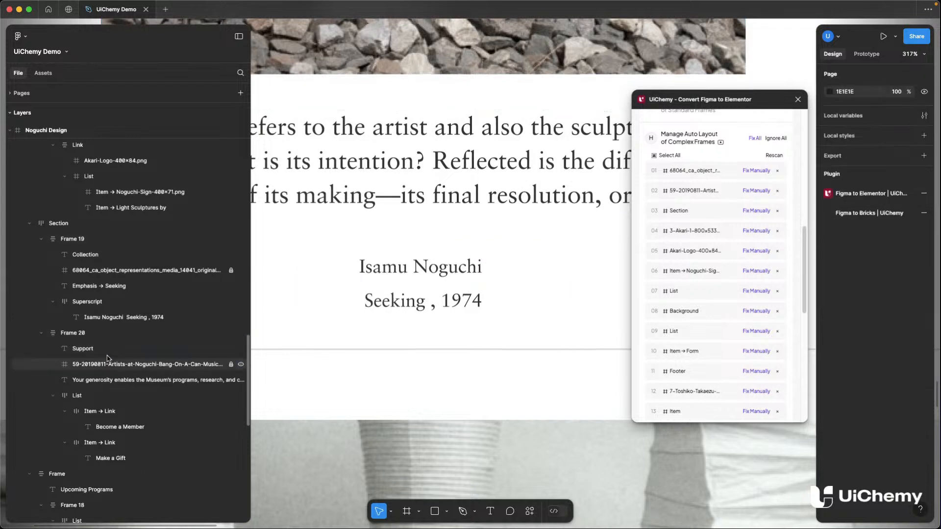
pyautogui.click(121, 316)
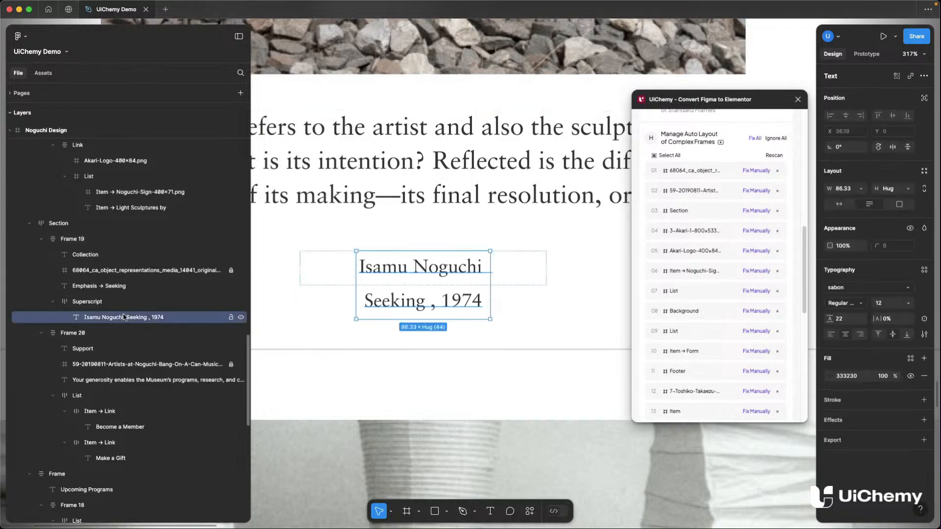
pyautogui.click(839, 204)
pyautogui.scroll(-3, 281, 246)
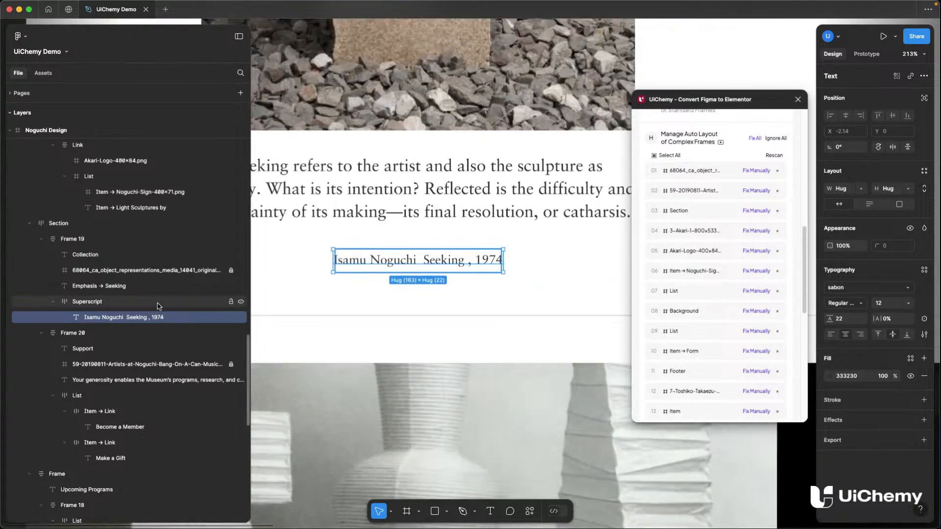
# - Ungroup the Superscript frame so the caption sits directly in the Collection frame, and rescan the complex frames in UiChemy
pyautogui.click(158, 304)
pyautogui.scroll(-3, 466, 260)
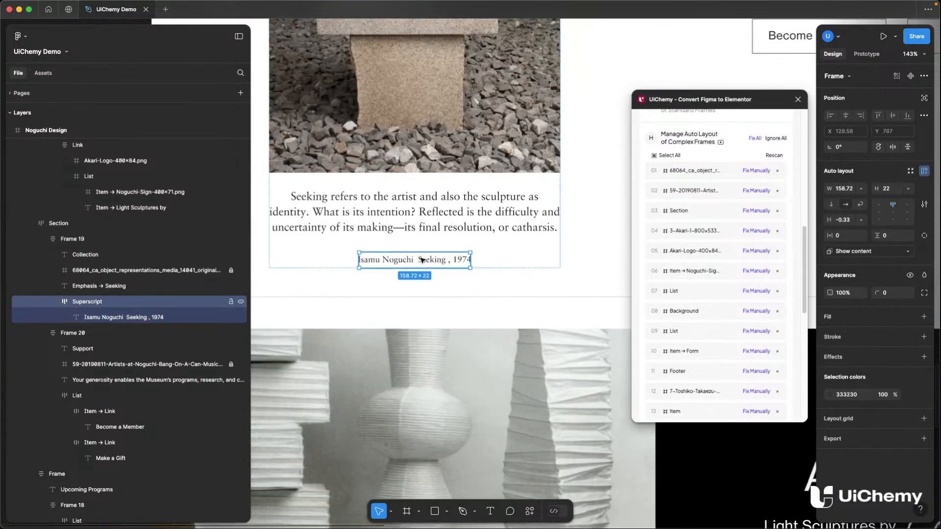
pyautogui.press('super+shift+g')
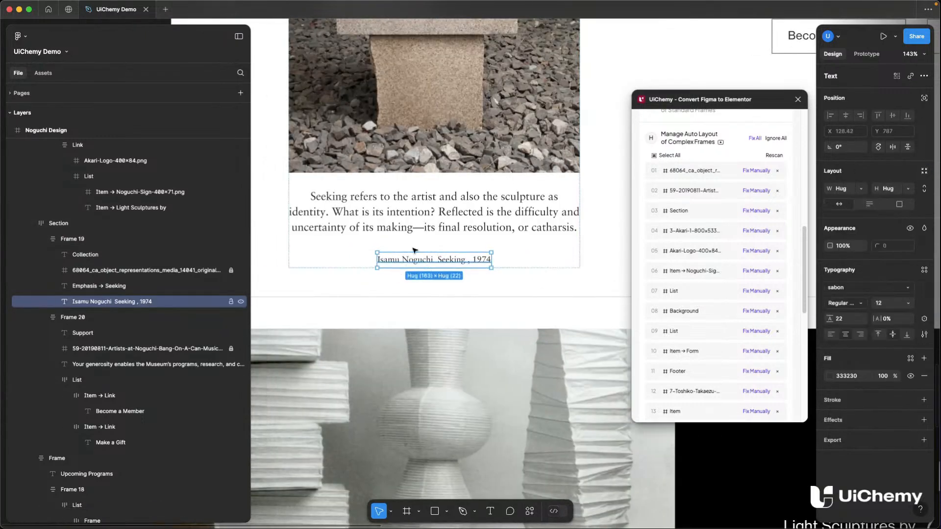
pyautogui.scroll(-5, 414, 265)
pyautogui.scroll(-2, 416, 251)
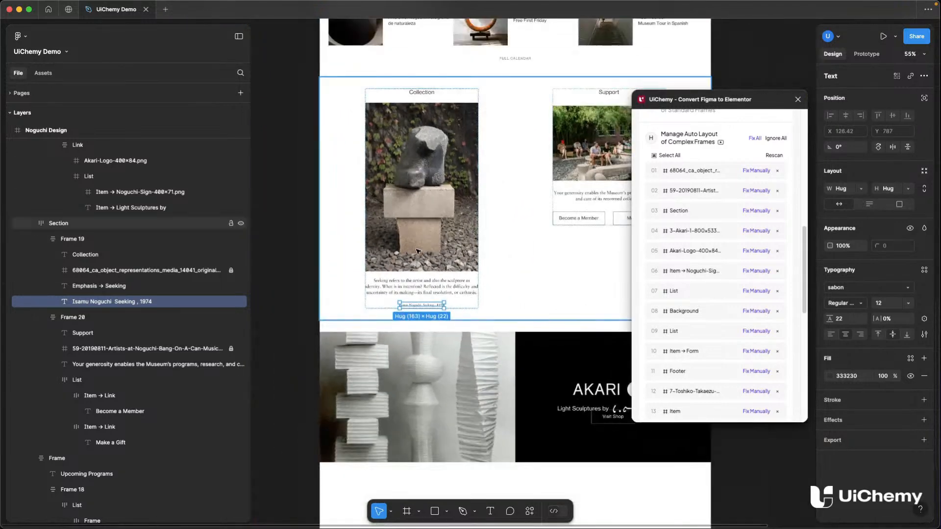
pyautogui.click(768, 159)
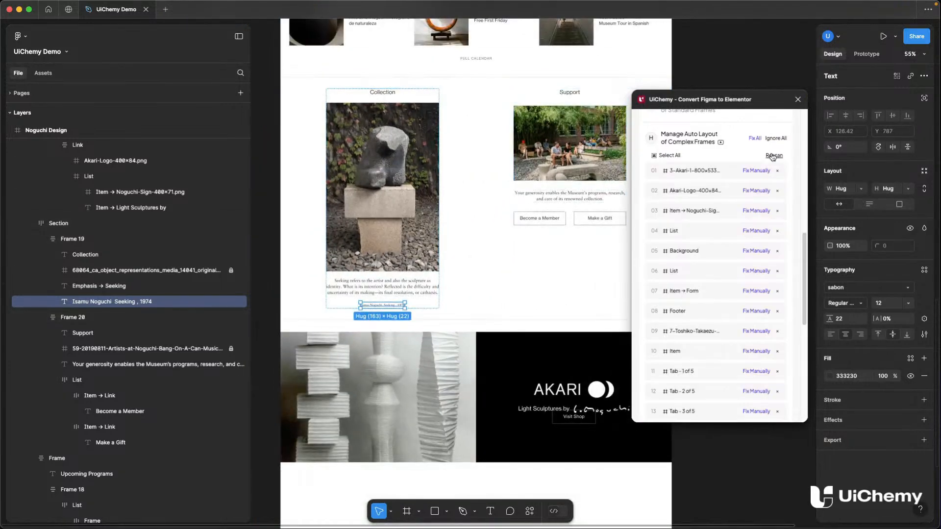
# - Add auto layout to the flagged 3-Akari-1-800×533.jpg frame and set its vertical constraint to Center
pyautogui.click(726, 173)
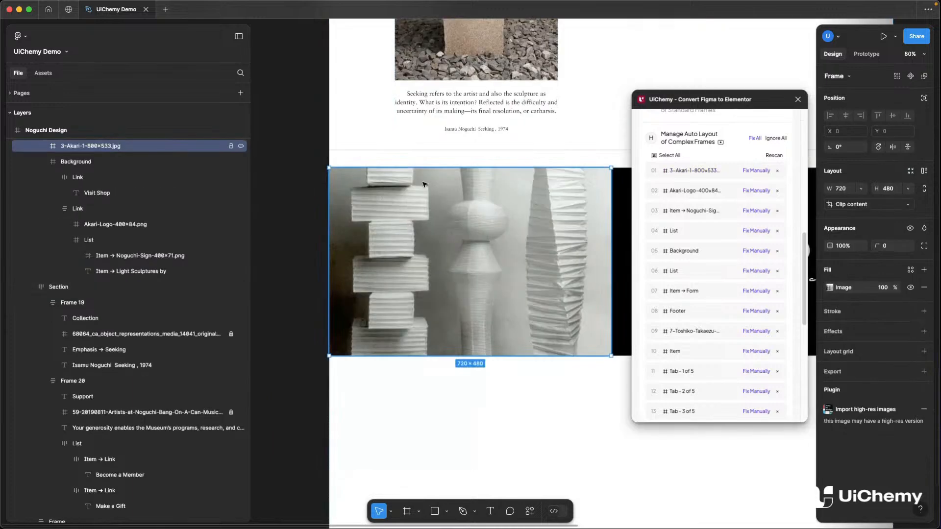
pyautogui.scroll(-2, 403, 204)
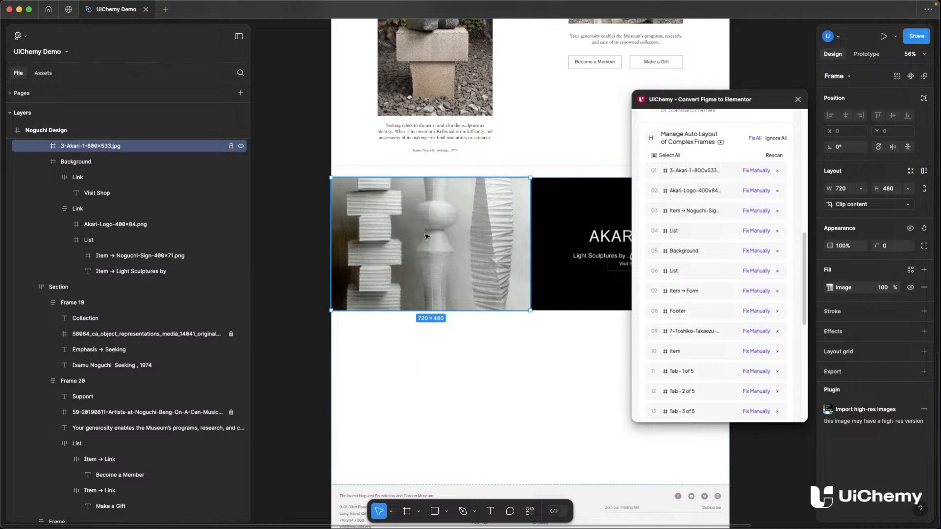
pyautogui.scroll(2, 121, 212)
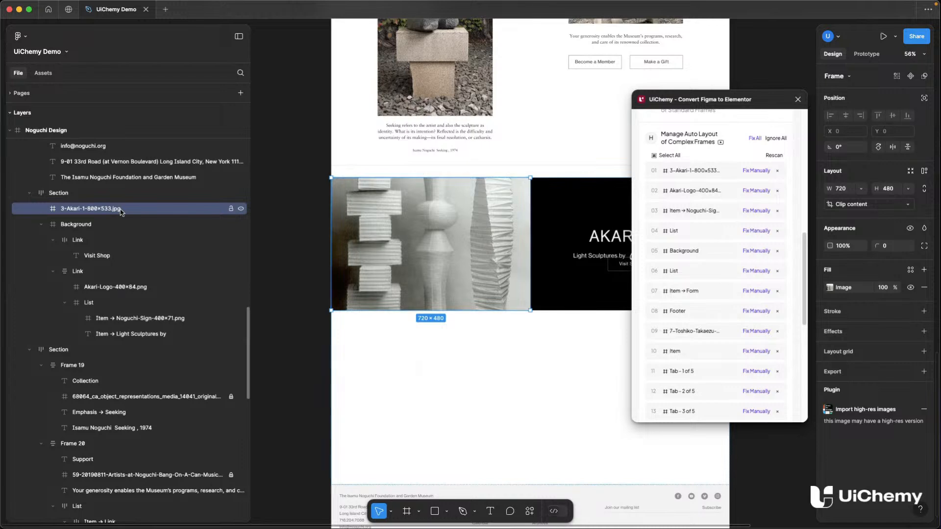
pyautogui.hotkey('shift', 'a')
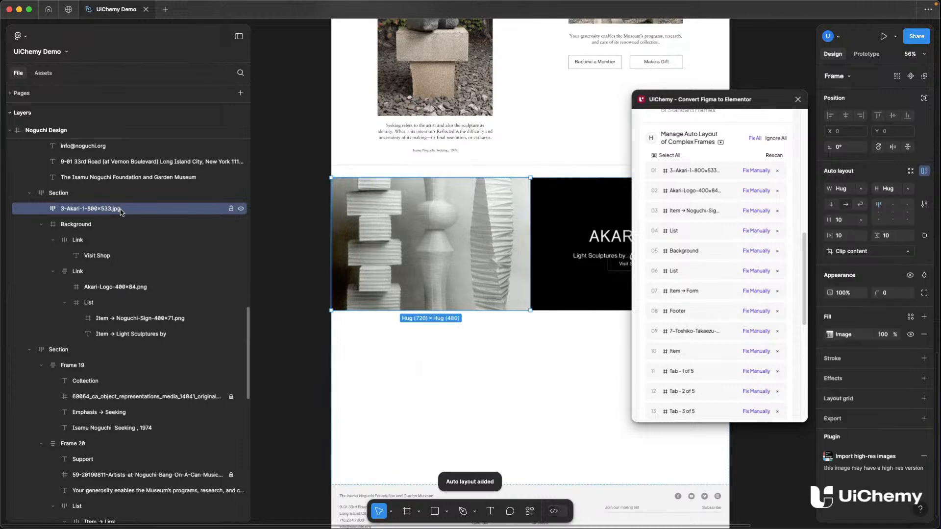
pyautogui.hotkey('alt', 'v')
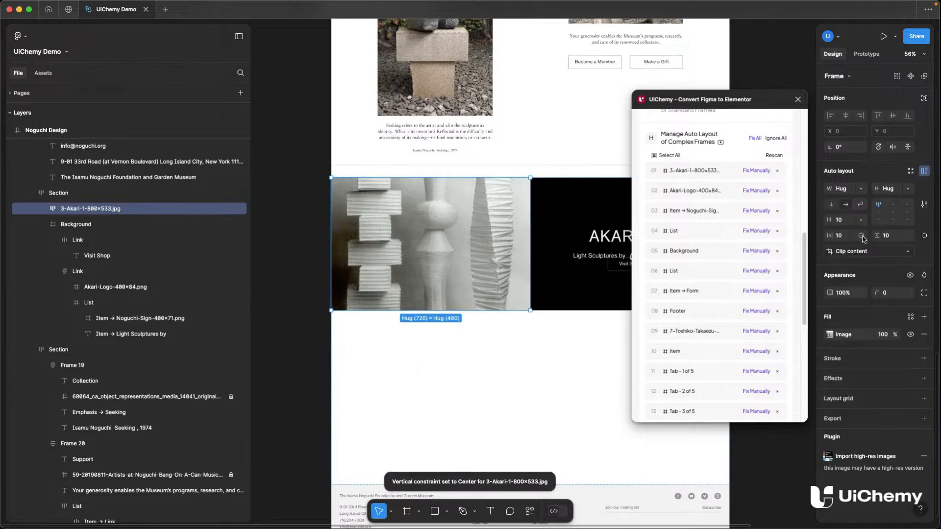
# - Change the image fill of the 3-Akari-1-800×533.jpg frame from Crop to Fill mode, moving the UiChemy window out of the way
pyautogui.click(830, 334)
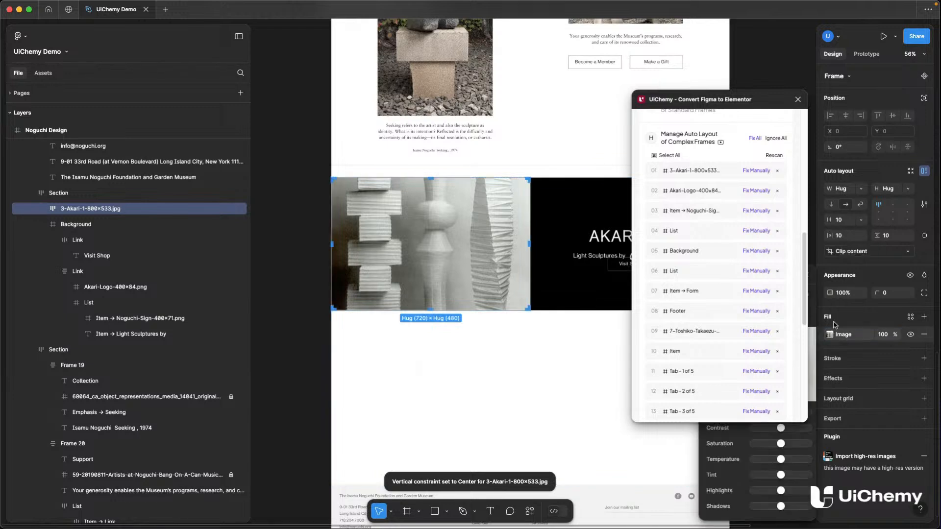
pyautogui.moveTo(769, 113); pyautogui.dragTo(636, 168)
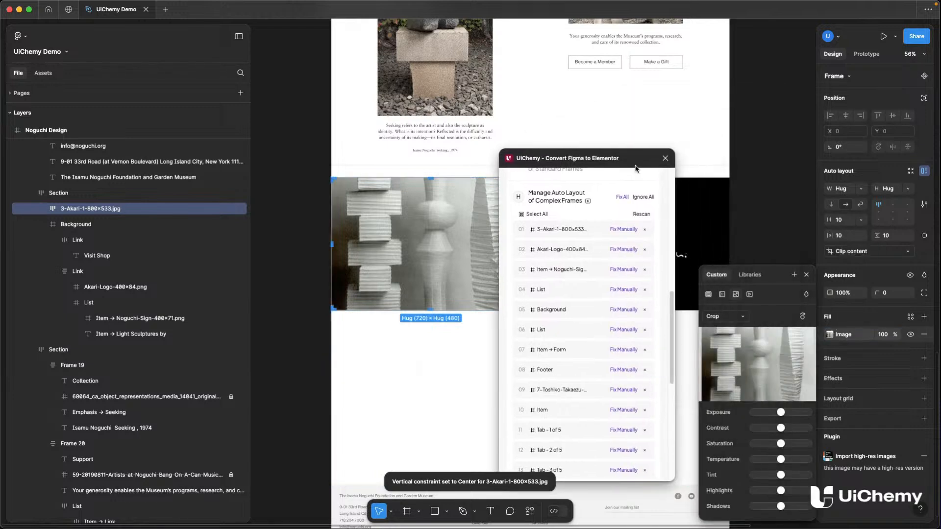
pyautogui.click(727, 321)
pyautogui.click(732, 294)
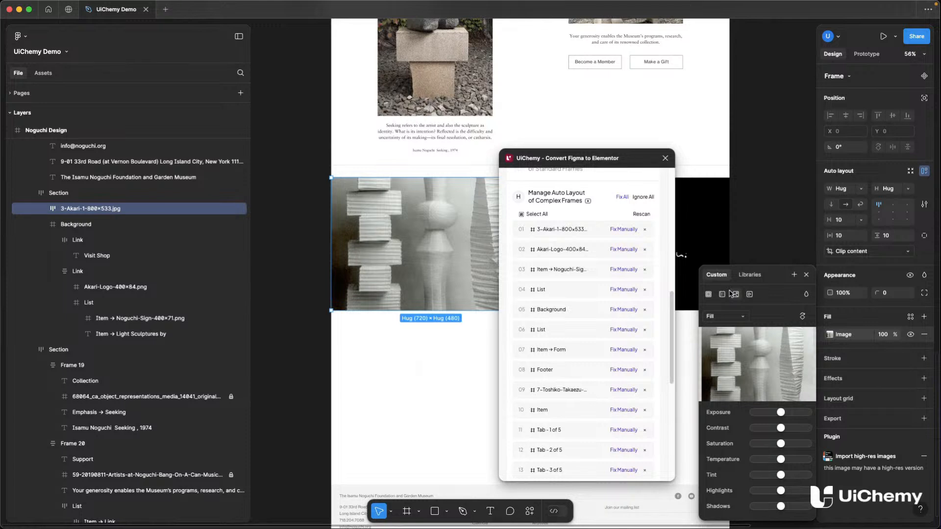
pyautogui.click(806, 278)
pyautogui.moveTo(612, 167); pyautogui.dragTo(743, 175)
pyautogui.hscroll(2, 508, 170)
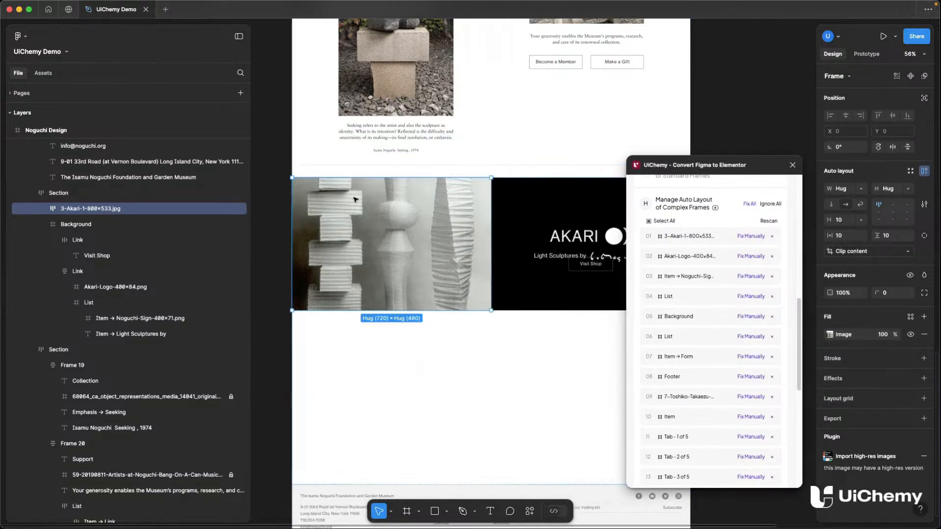
# - Lock the Akari-Logo-400×84.png and Item → Noguchi-Sign-400×71.png image frames inside the Background frame
pyautogui.click(99, 224)
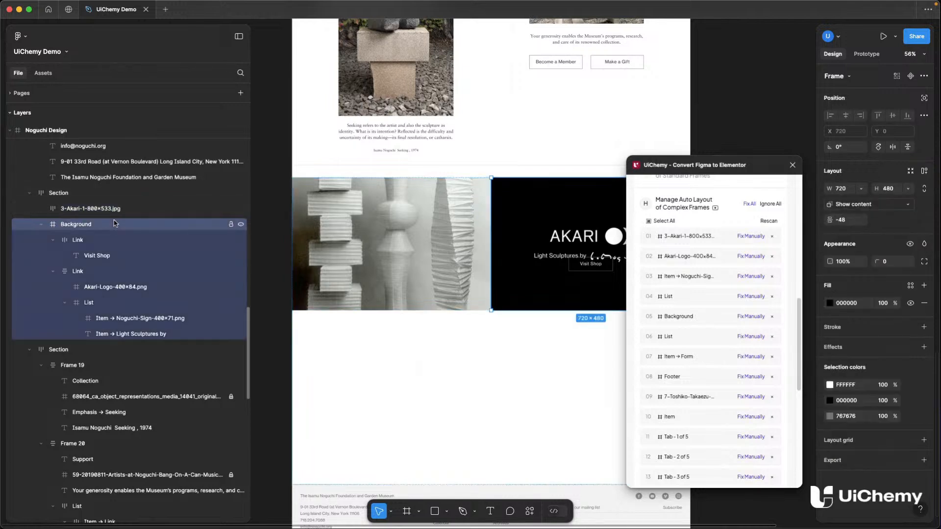
pyautogui.hscroll(5, 475, 205)
pyautogui.scroll(3, 475, 205)
pyautogui.click(103, 287)
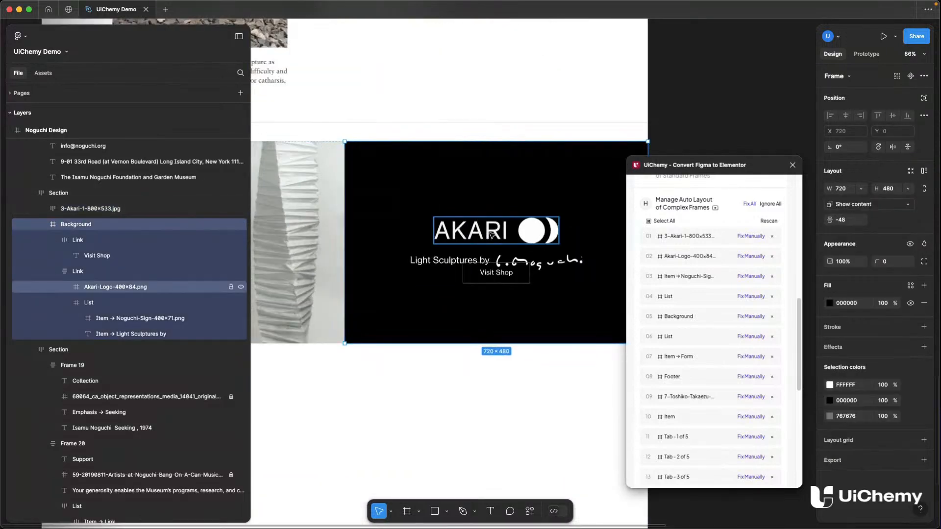
pyautogui.click(145, 319)
pyautogui.keyDown('shift'); pyautogui.click(109, 289); pyautogui.keyUp('shift')
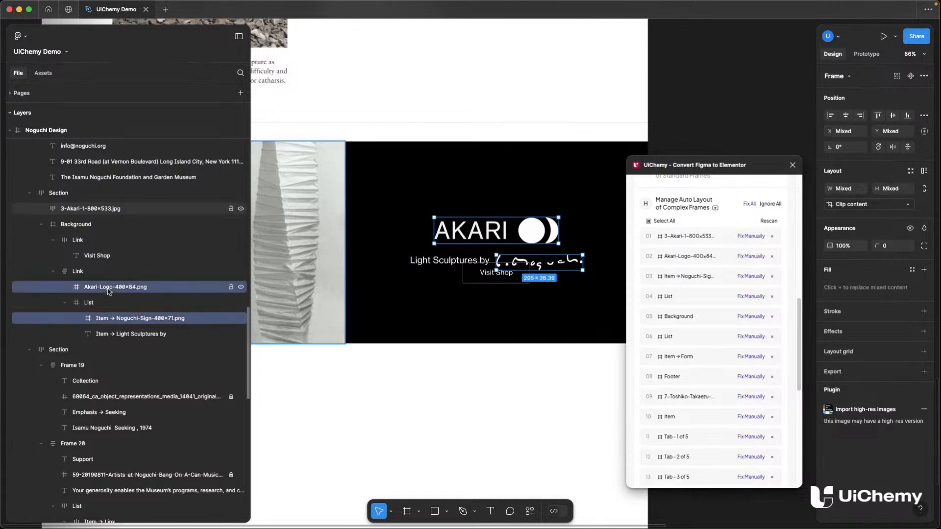
pyautogui.press('super+shift+l')
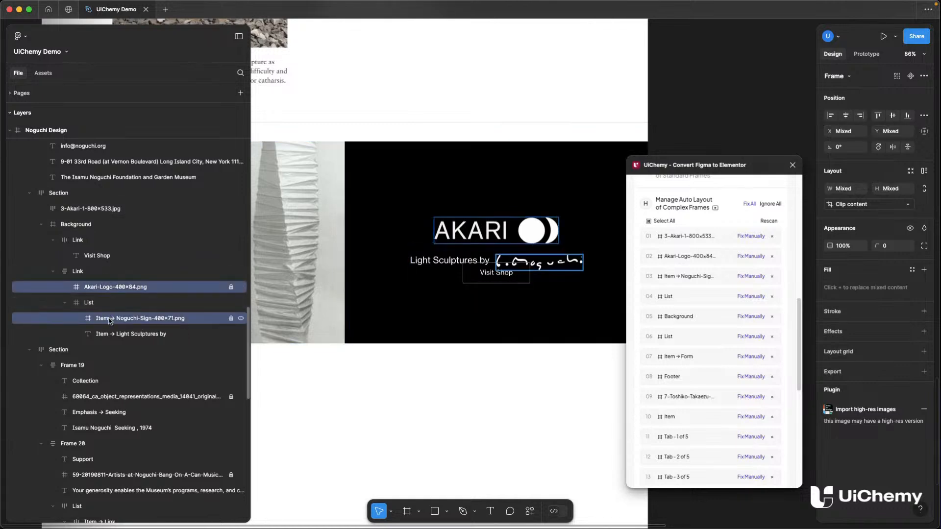
# - Add auto layout to the List frame with the Light Sculptures by text, and to its parent Background frame
pyautogui.click(112, 308)
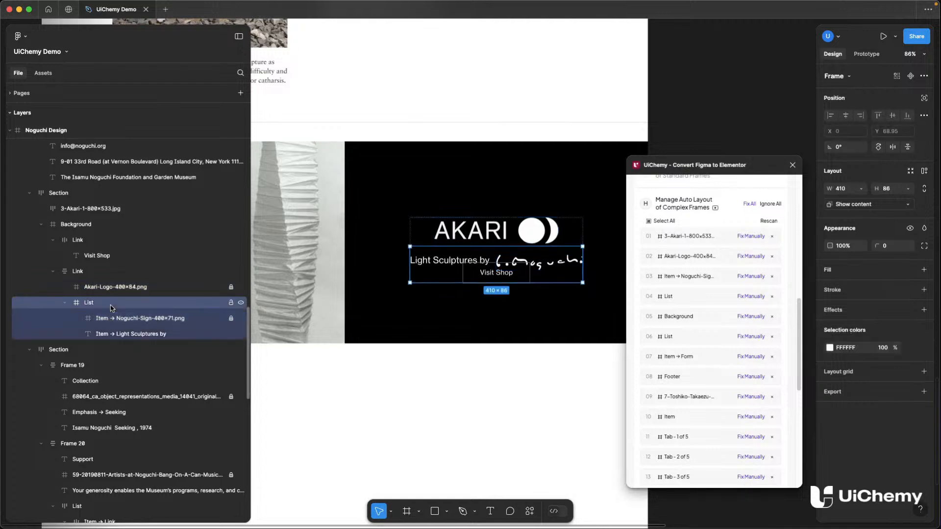
pyautogui.hotkey('shift', 'a')
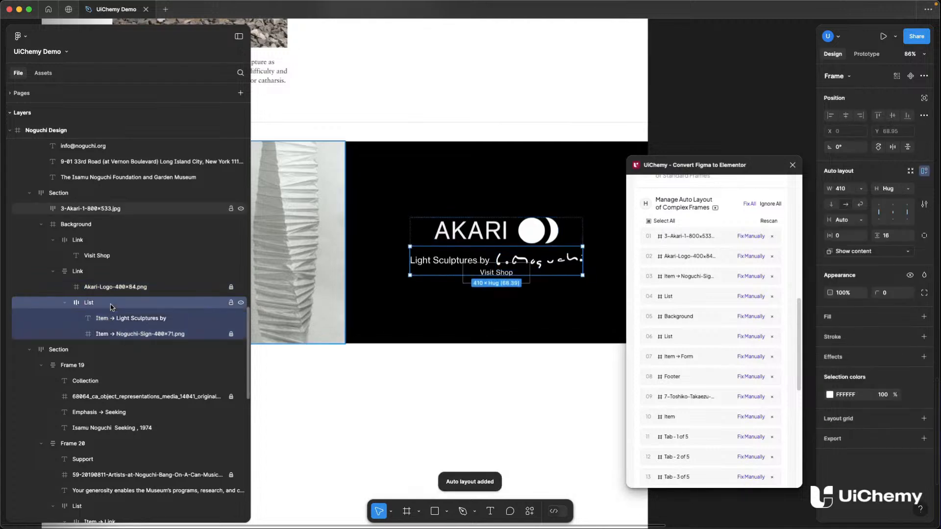
pyautogui.click(113, 273)
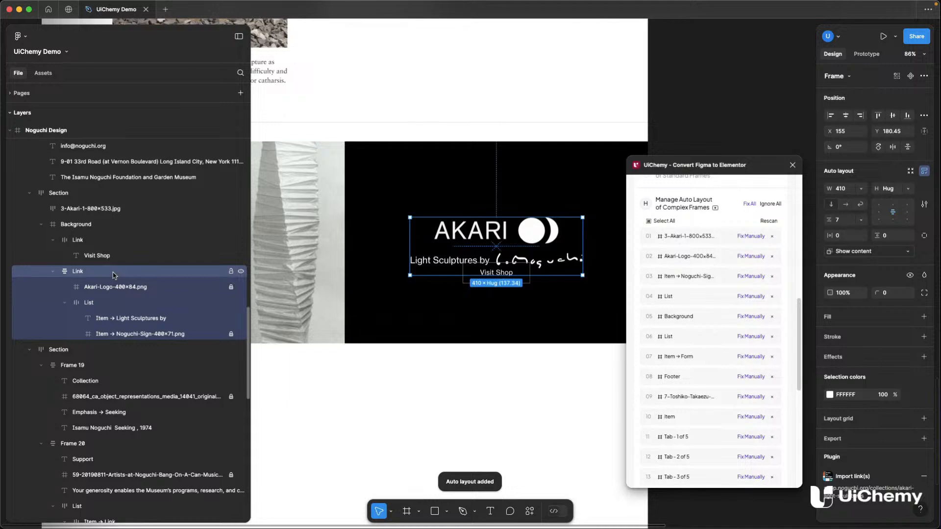
pyautogui.click(108, 318)
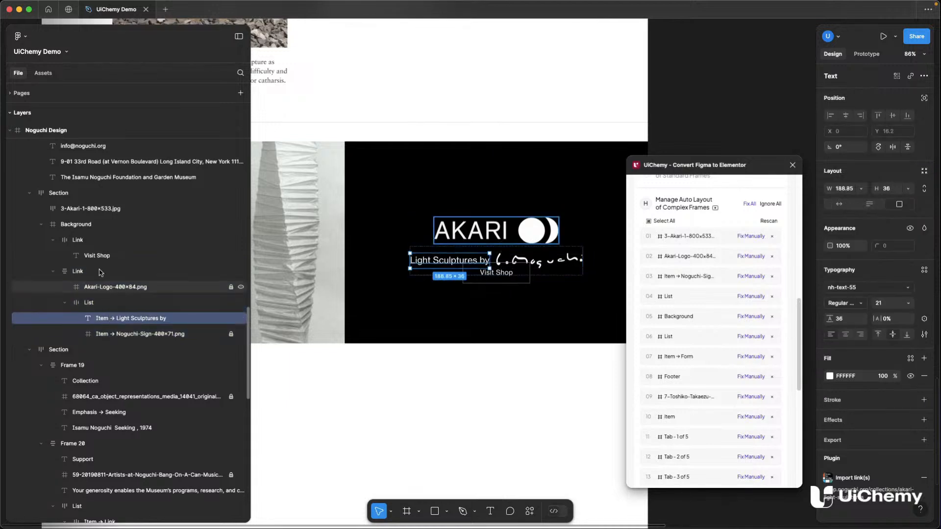
pyautogui.click(102, 228)
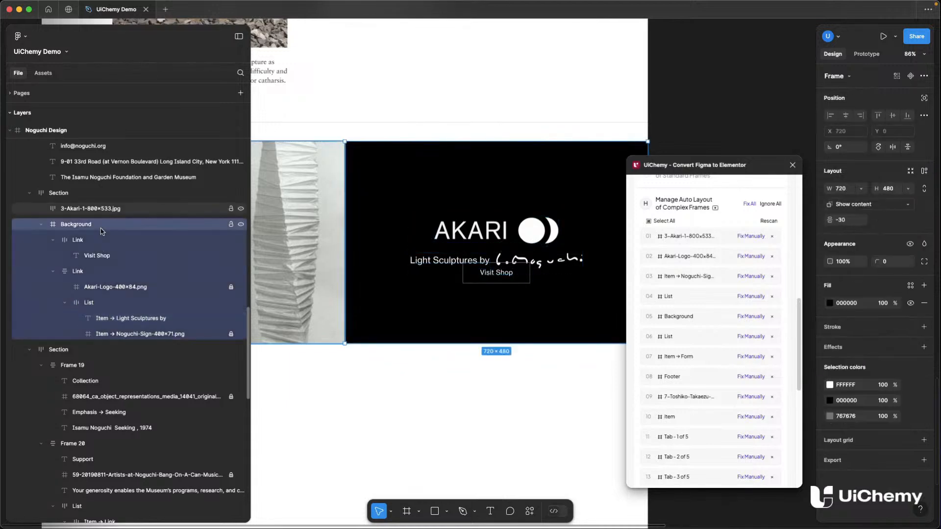
pyautogui.hotkey('shift', 'a')
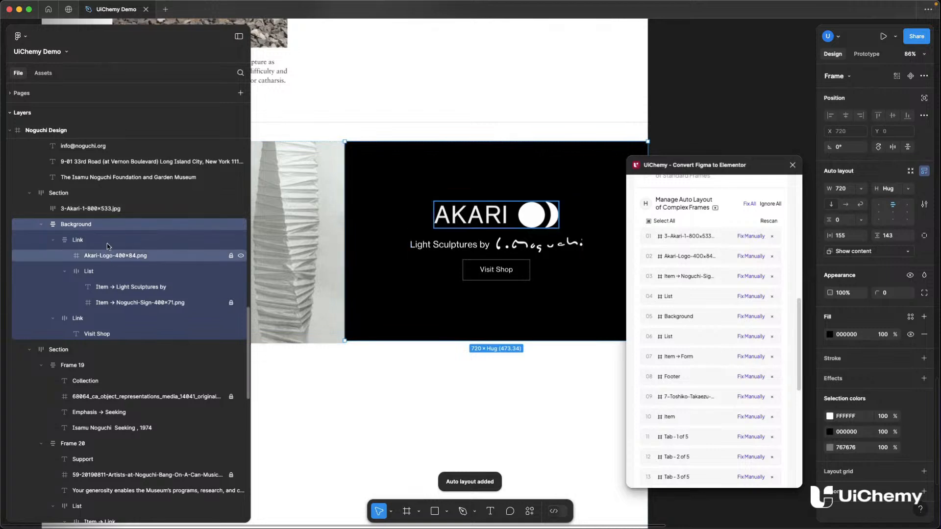
# - Ungroup the Link frame around the Akari logo and List so both sit directly in the Background frame
pyautogui.click(108, 241)
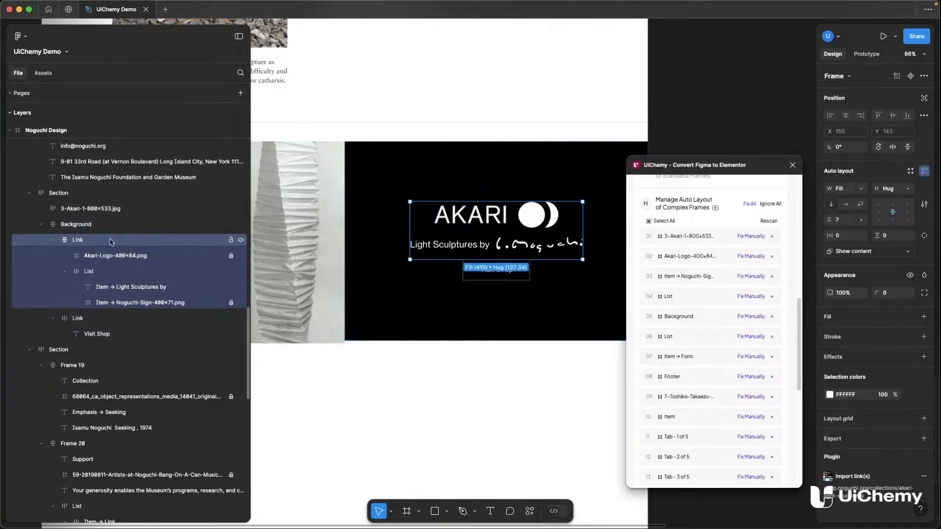
pyautogui.click(65, 272)
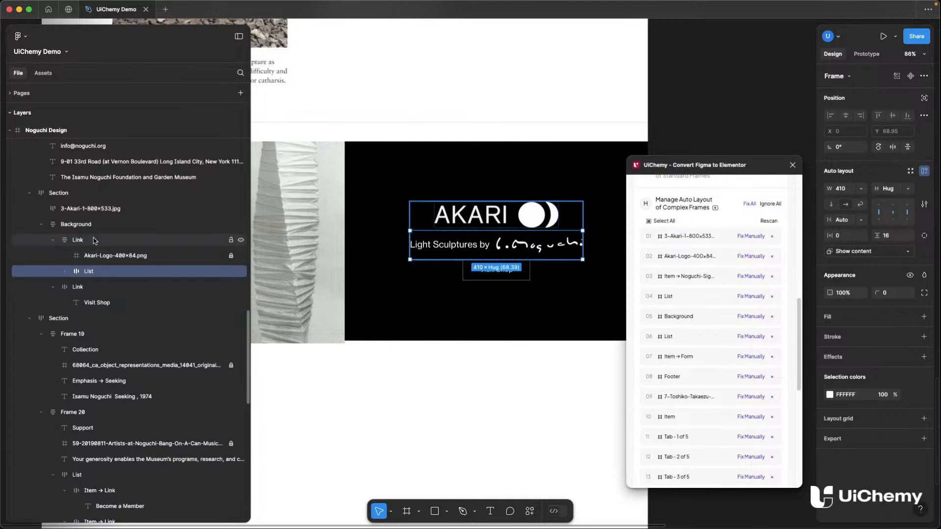
pyautogui.press('super+shift+g')
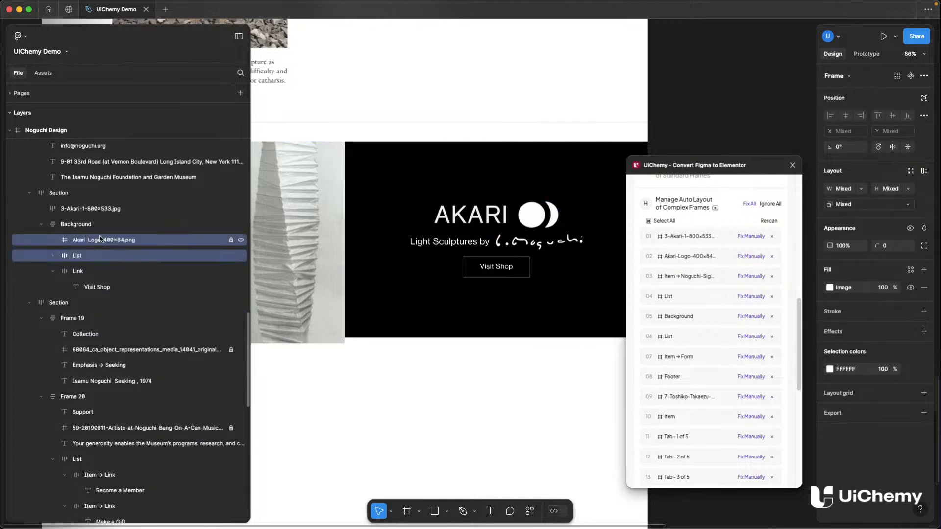
pyautogui.click(103, 226)
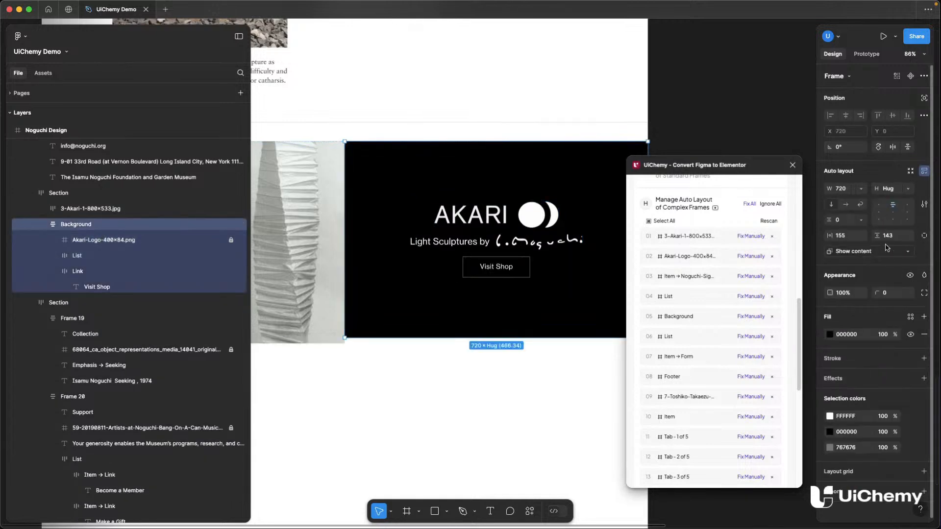
pyautogui.scroll(-5, 689, 241)
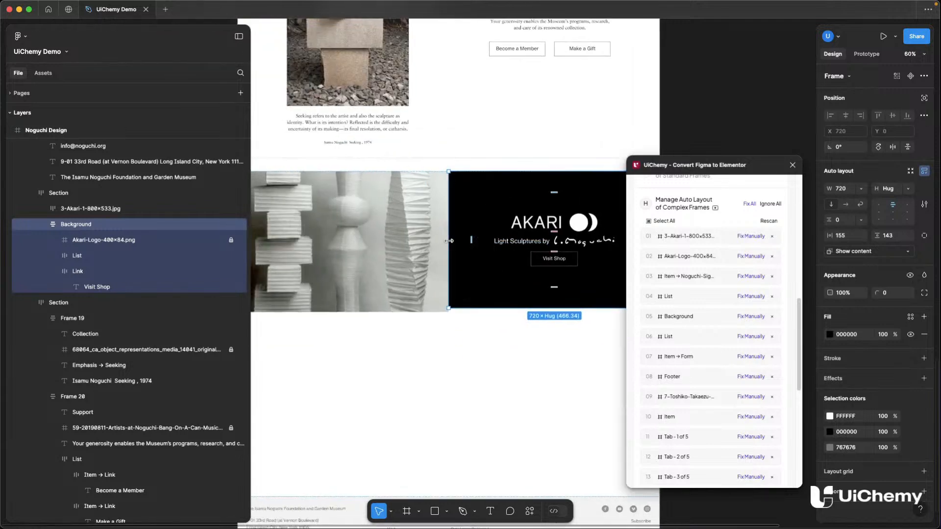
# - Collapse the Background frame and set the bottom padding of the parent Akari Section to 0
pyautogui.scroll(-1, 449, 241)
pyautogui.click(43, 225)
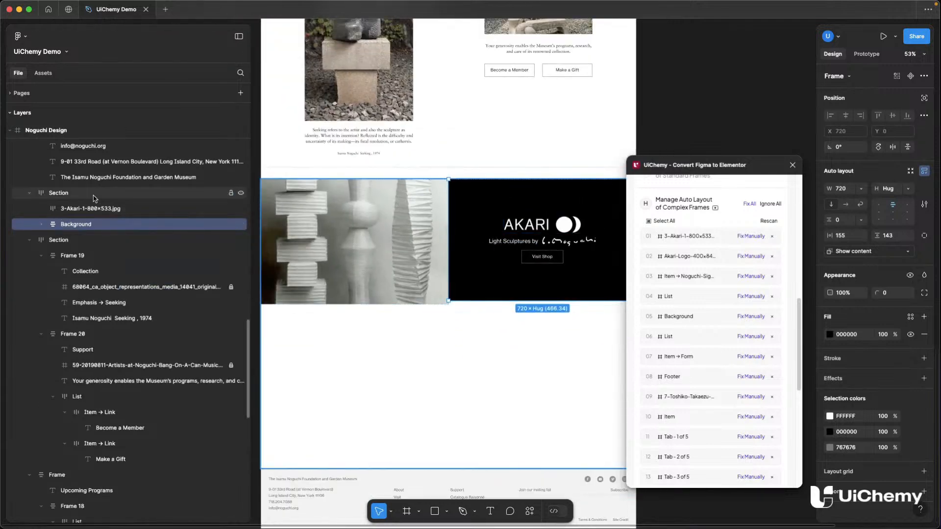
pyautogui.click(58, 193)
pyautogui.click(889, 251)
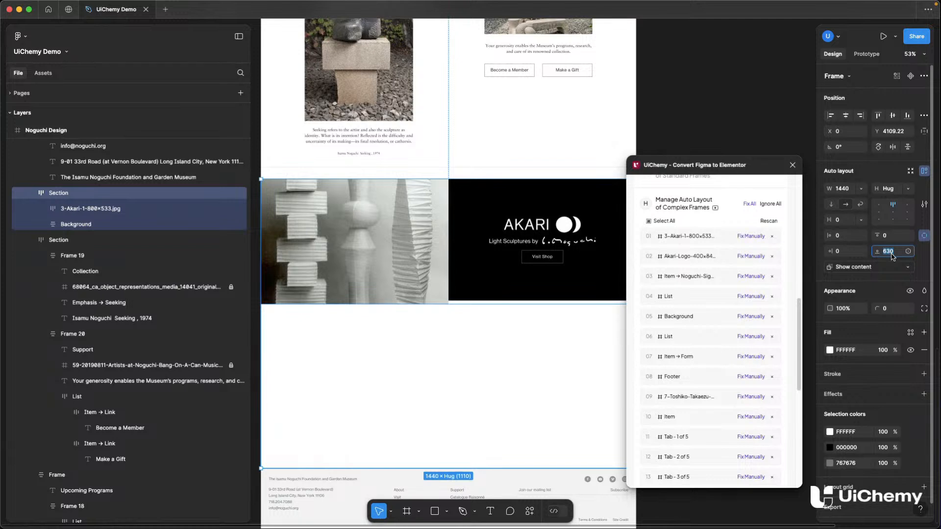
pyautogui.write('0')
pyautogui.press('Return')
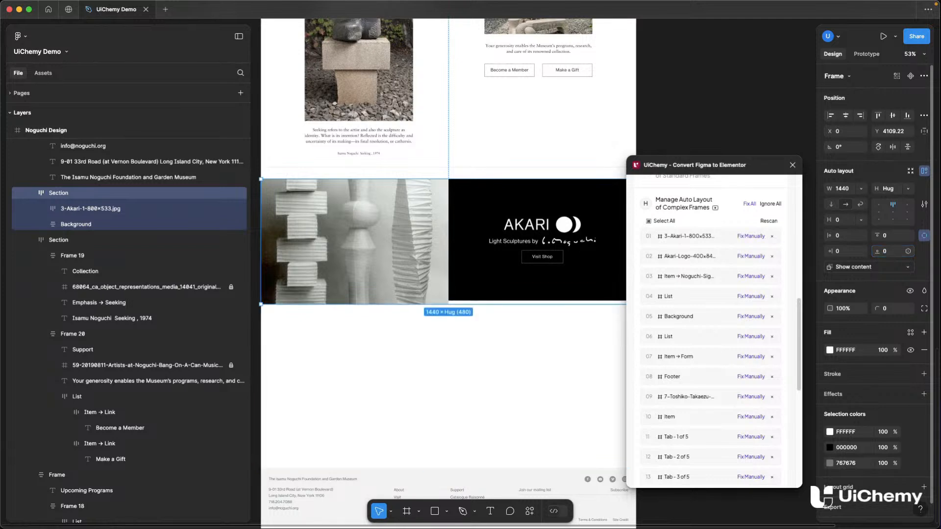
# - Center-align the contents of the Akari Section both ways and fix its height at 480
pyautogui.click(894, 221)
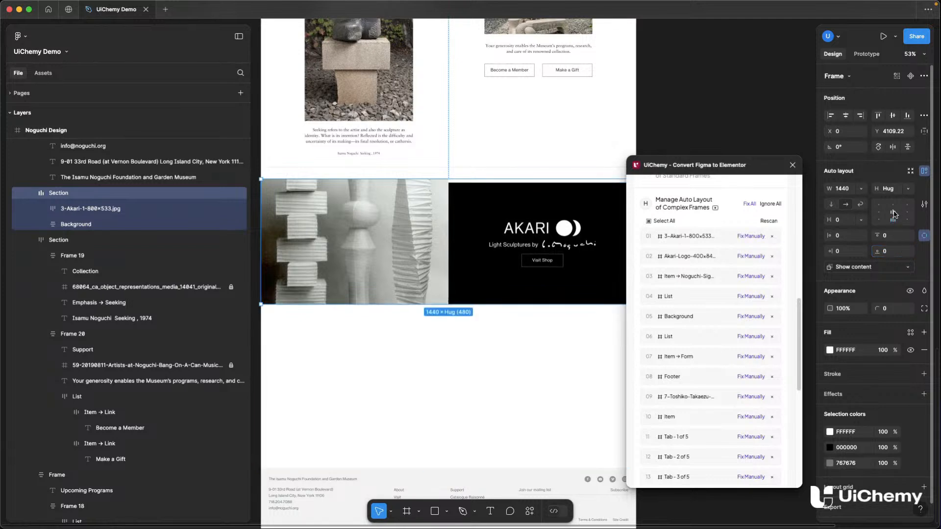
pyautogui.click(895, 212)
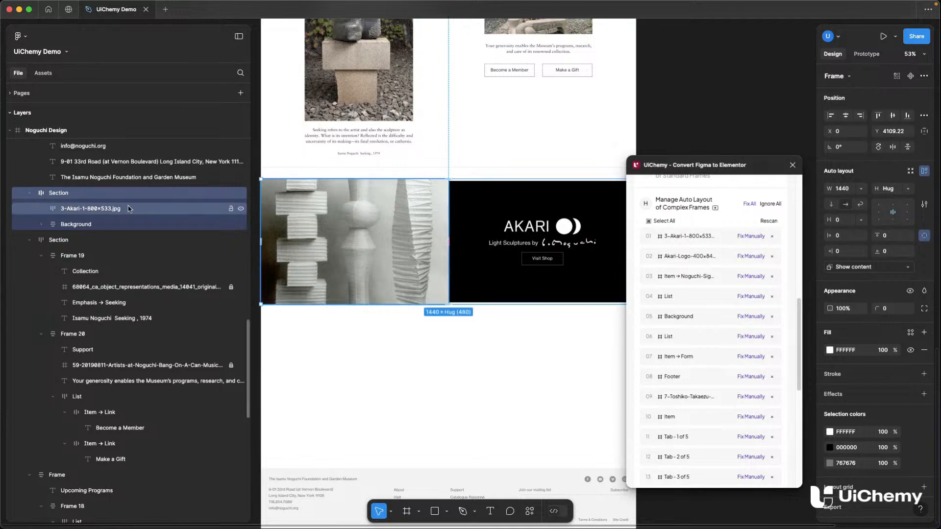
pyautogui.click(898, 189)
pyautogui.click(888, 178)
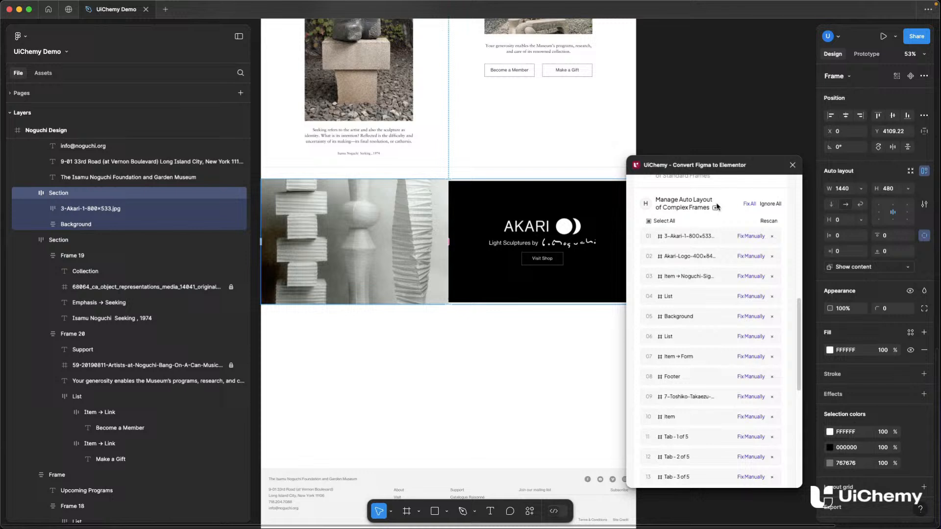
# - Set the heights of the 3-Akari-1-800×533.jpg and Background frames to fill container, and rescan the complex frames in UiChemy
pyautogui.click(123, 210)
pyautogui.click(899, 189)
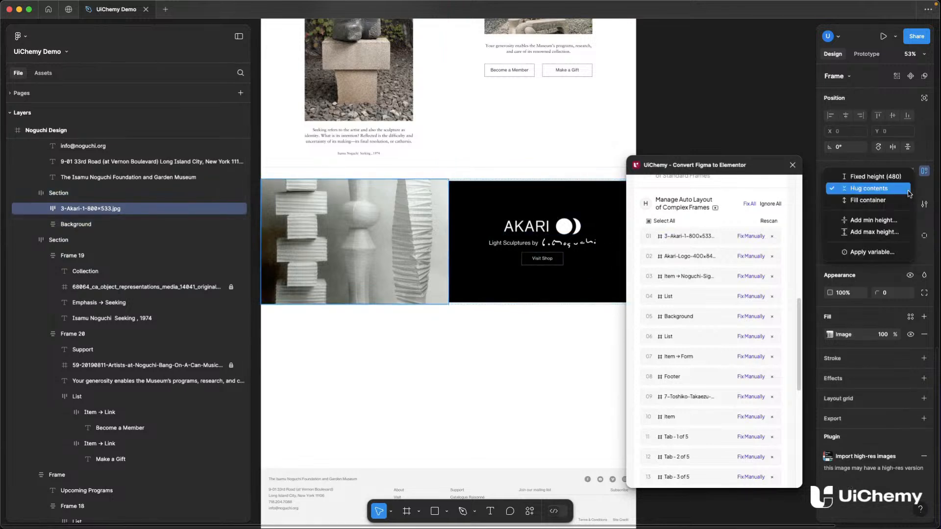
pyautogui.click(885, 201)
pyautogui.press('Tab')
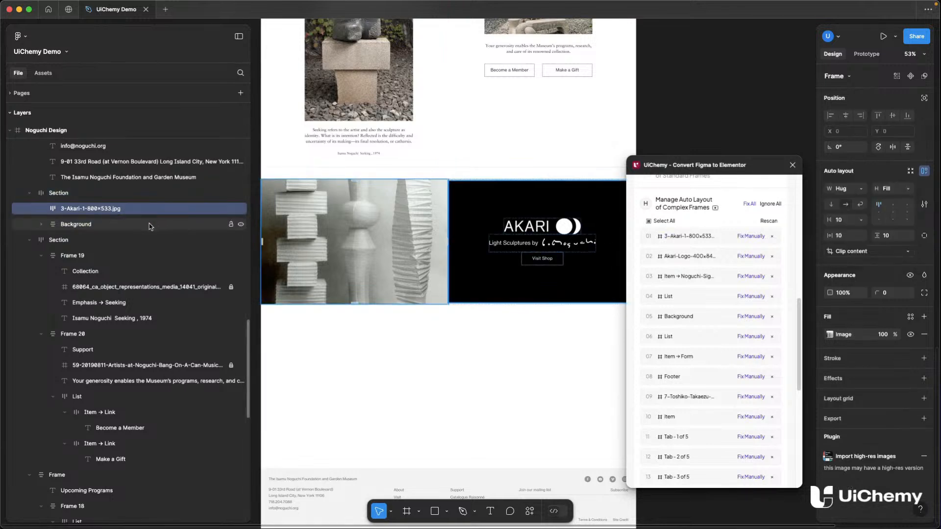
pyautogui.click(907, 188)
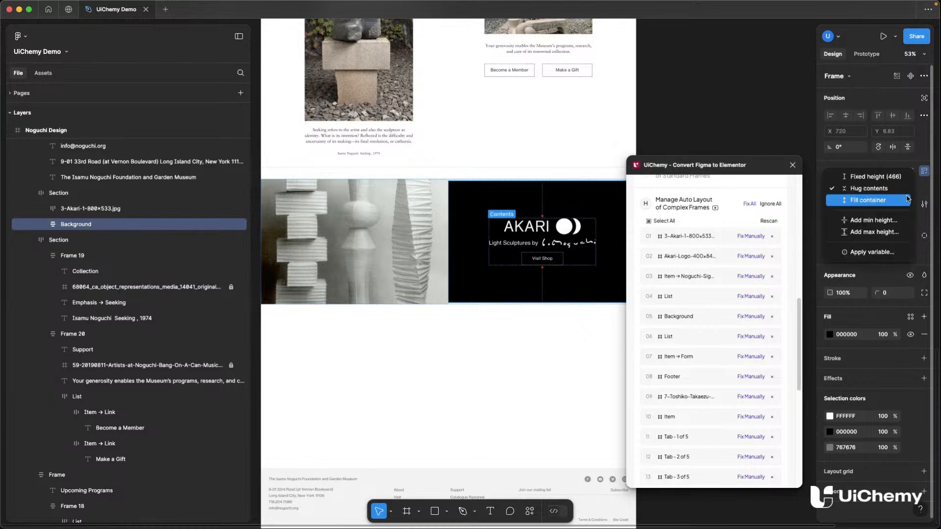
pyautogui.click(866, 200)
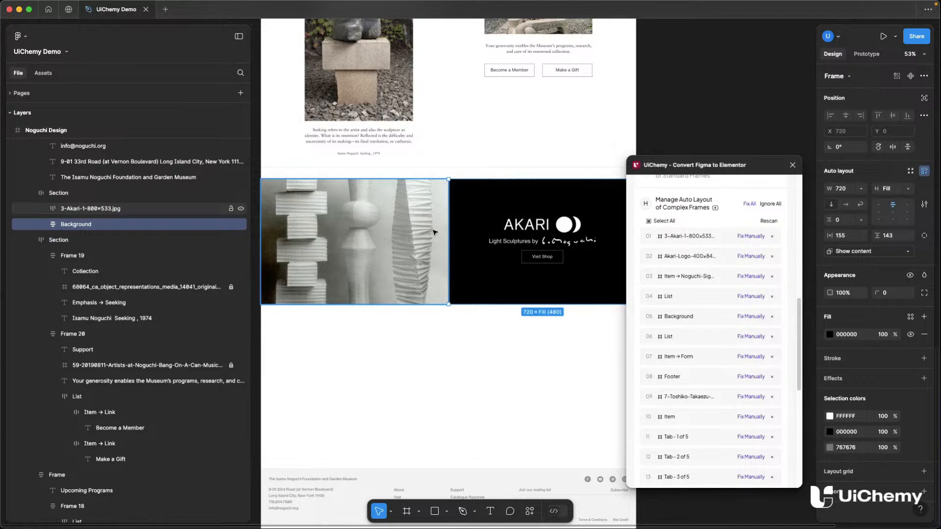
pyautogui.scroll(-2, 446, 298)
pyautogui.click(769, 221)
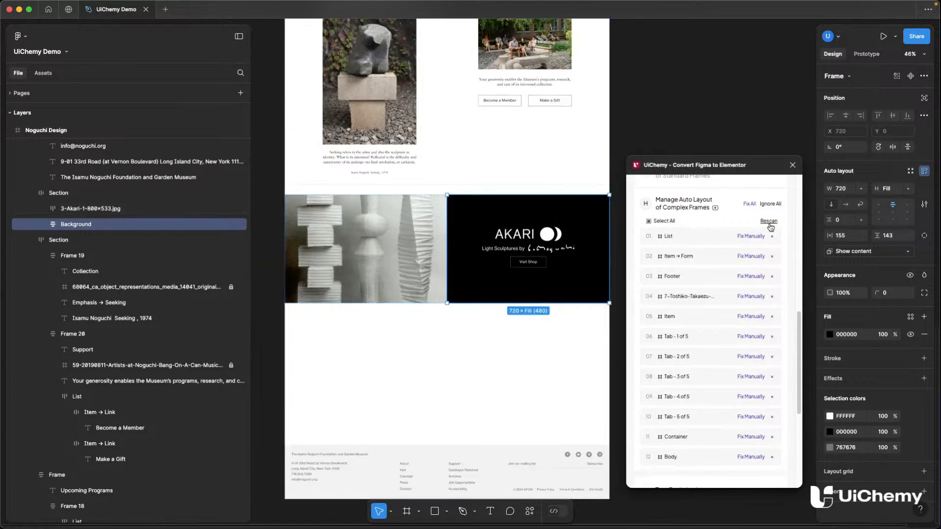
# - Apply suggested auto layout to the flagged List frame of footer links, splitting it into two column frames
pyautogui.click(667, 236)
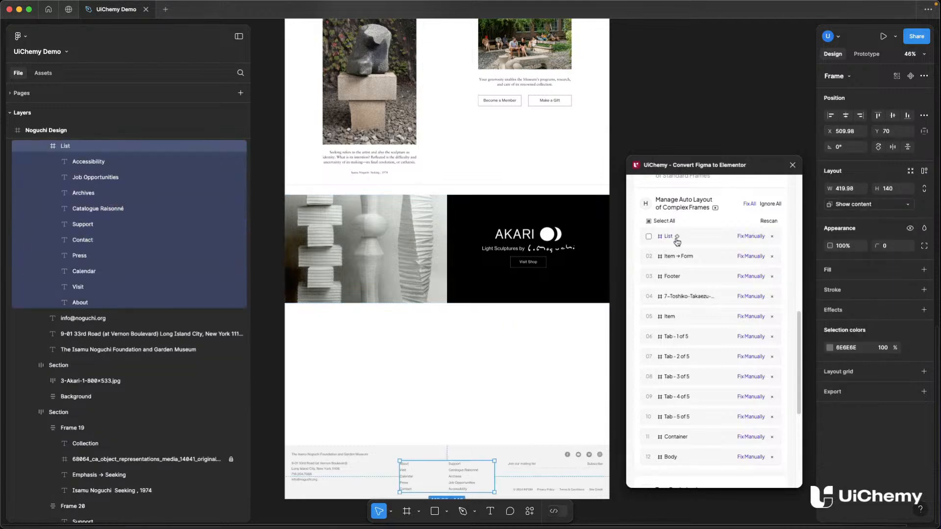
pyautogui.scroll(-3, 426, 295)
pyautogui.hotkey('shift', '2')
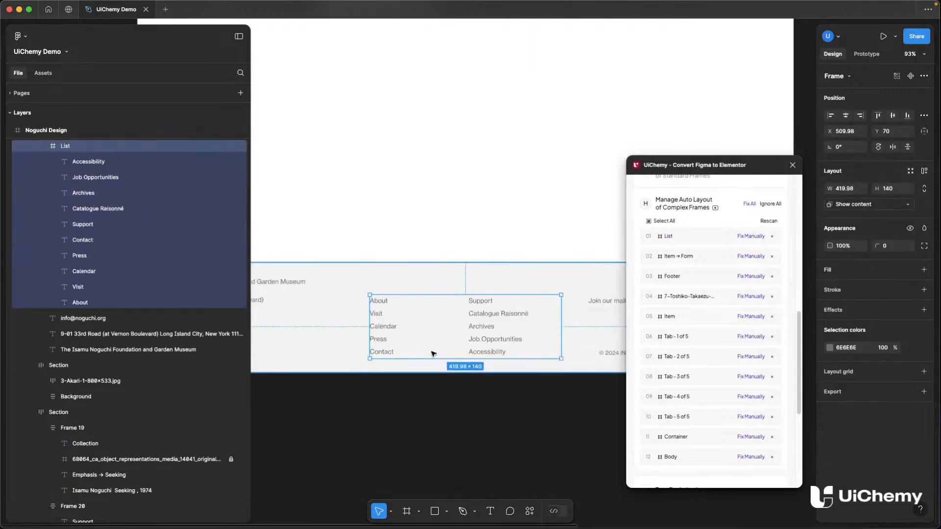
pyautogui.rightClick(89, 150)
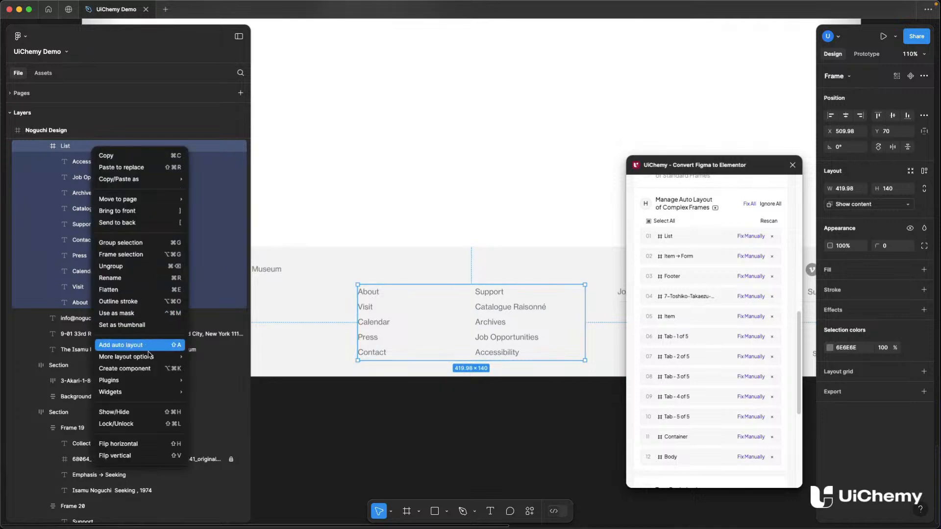
pyautogui.moveTo(148, 357)
pyautogui.click(218, 357)
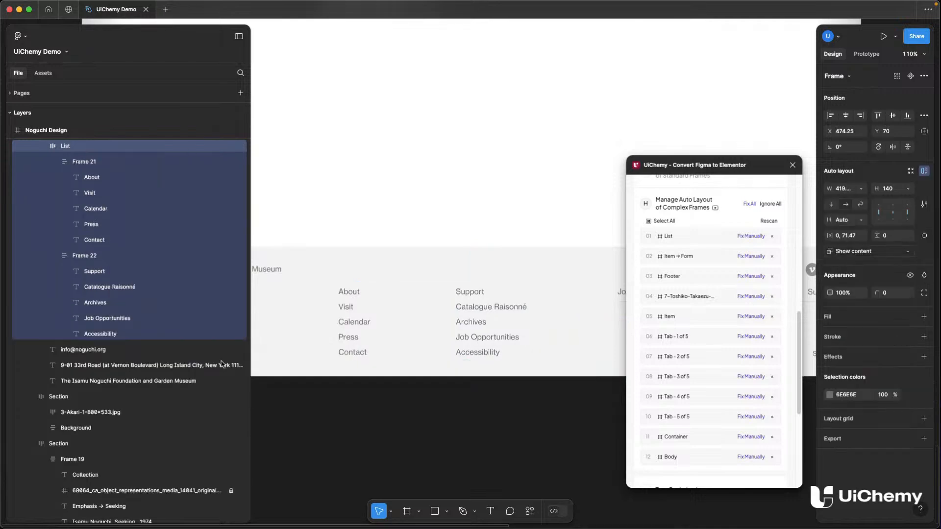
# - Set the widths of both footer link columns, Frame 22 and Frame 21, to hug contents
pyautogui.click(112, 259)
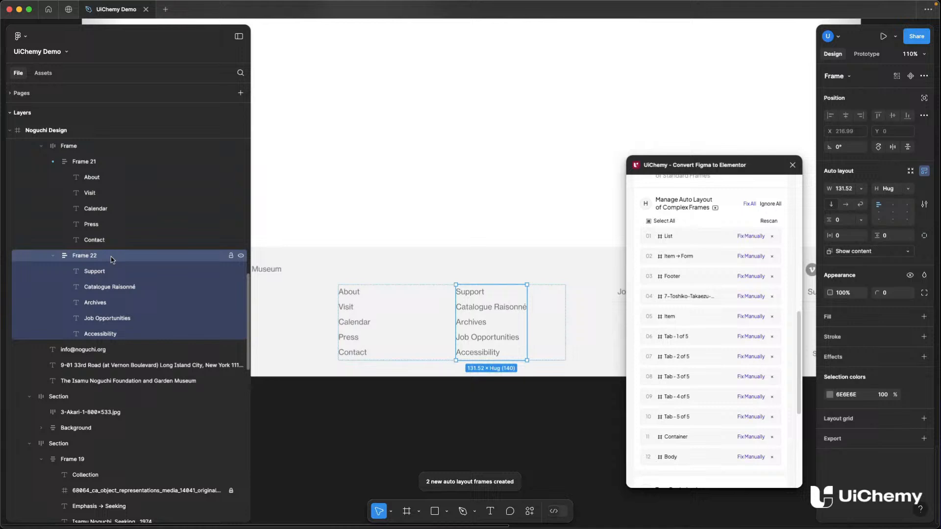
pyautogui.click(862, 190)
pyautogui.click(858, 201)
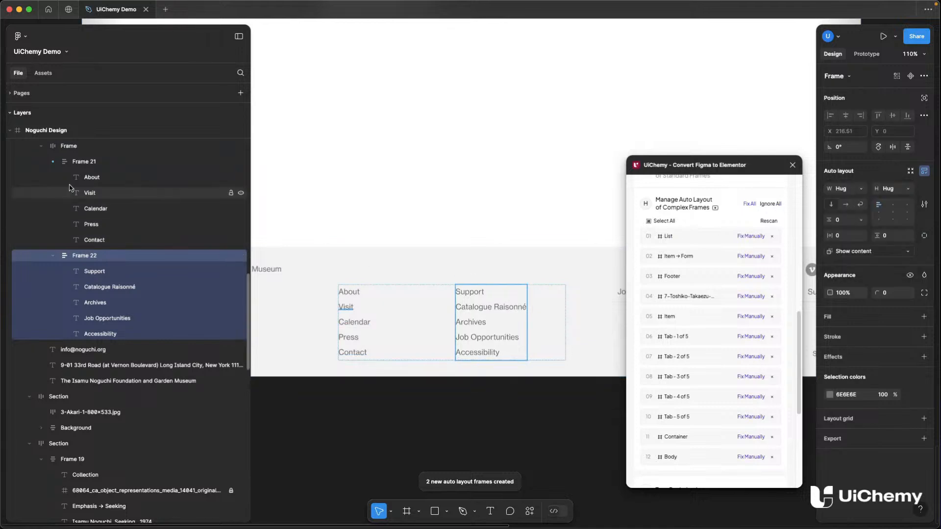
pyautogui.click(76, 164)
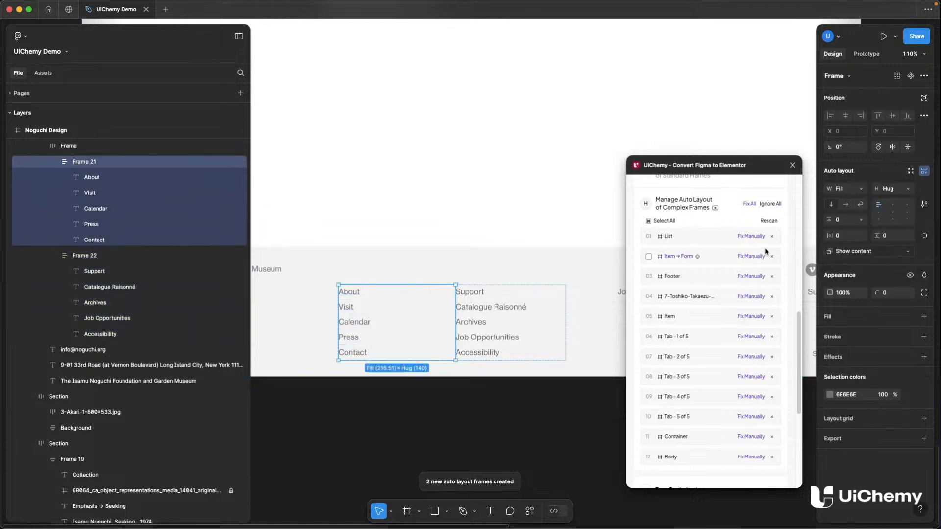
pyautogui.click(860, 189)
pyautogui.click(861, 177)
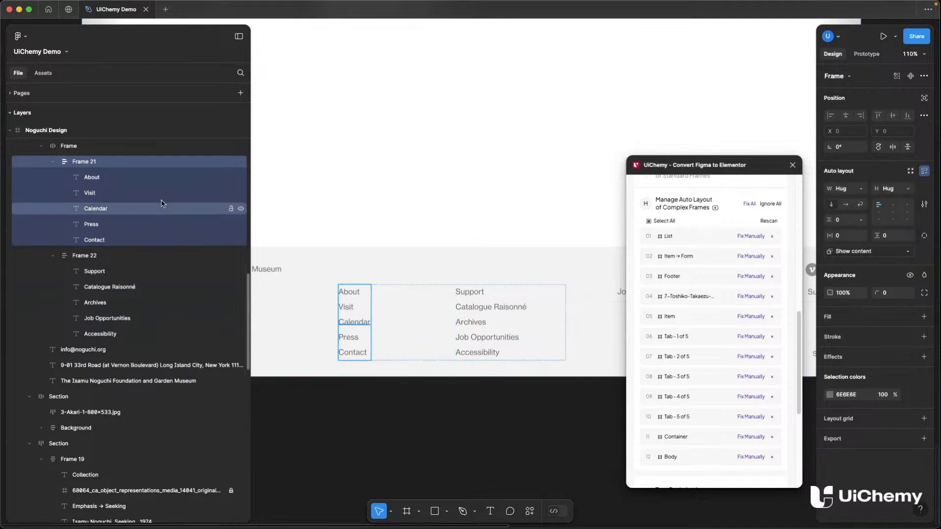
# - Set the parent frame of the two link columns to hug its width and its right padding to 0
pyautogui.click(121, 147)
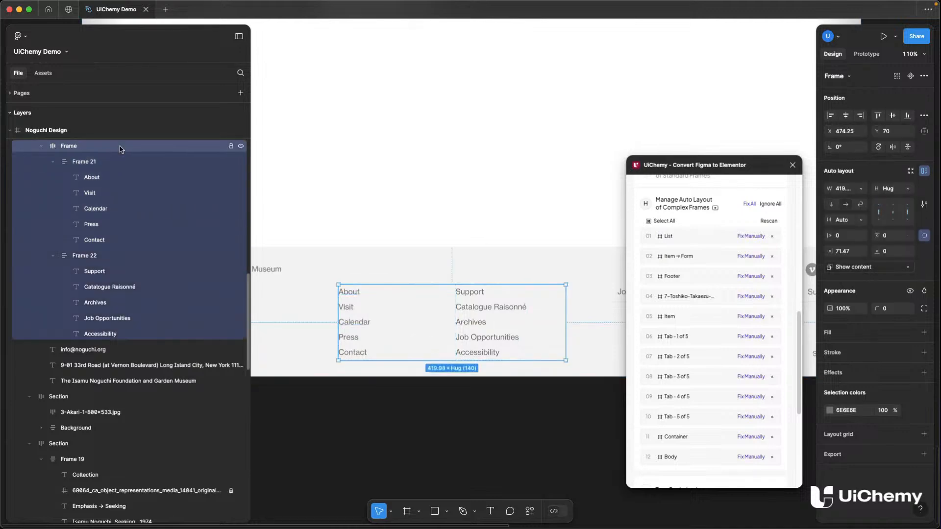
pyautogui.click(861, 189)
pyautogui.click(861, 200)
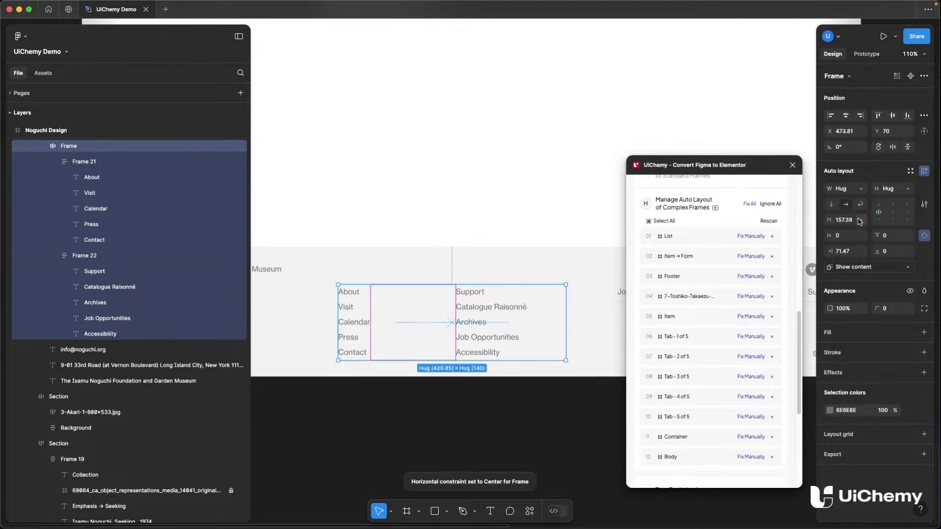
pyautogui.click(843, 252)
pyautogui.write('0')
pyautogui.press('Return')
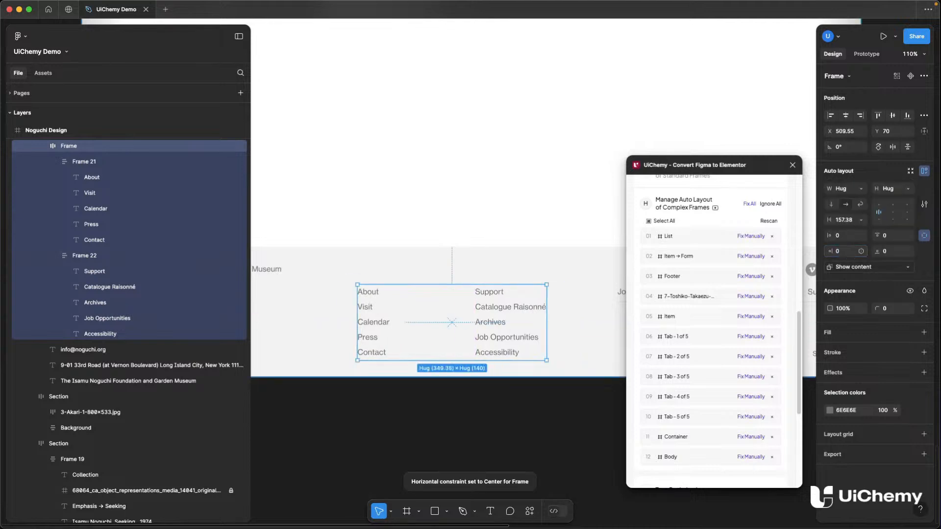
# - Center-align the footer link columns with a gap of 120 and rescan the complex frames in UiChemy
pyautogui.click(851, 220)
pyautogui.write('120')
pyautogui.press('Return')
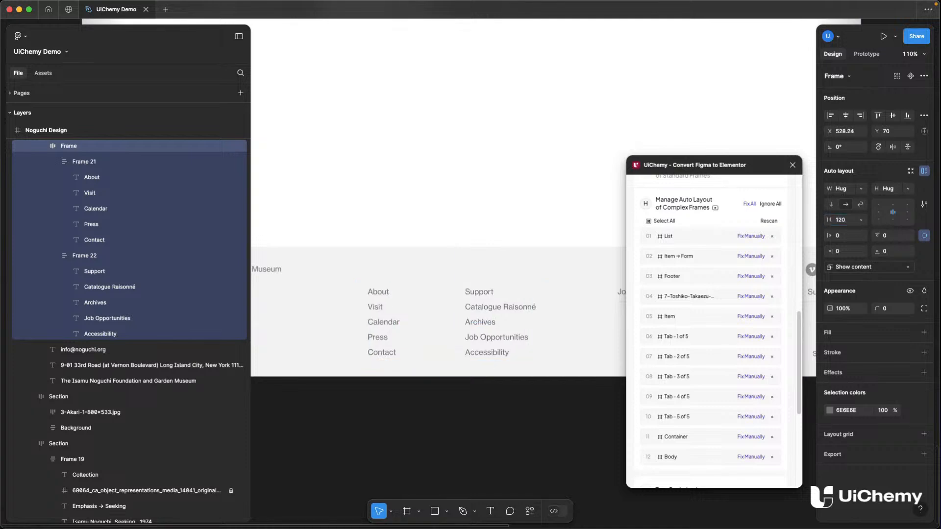
pyautogui.scroll(-3, 495, 247)
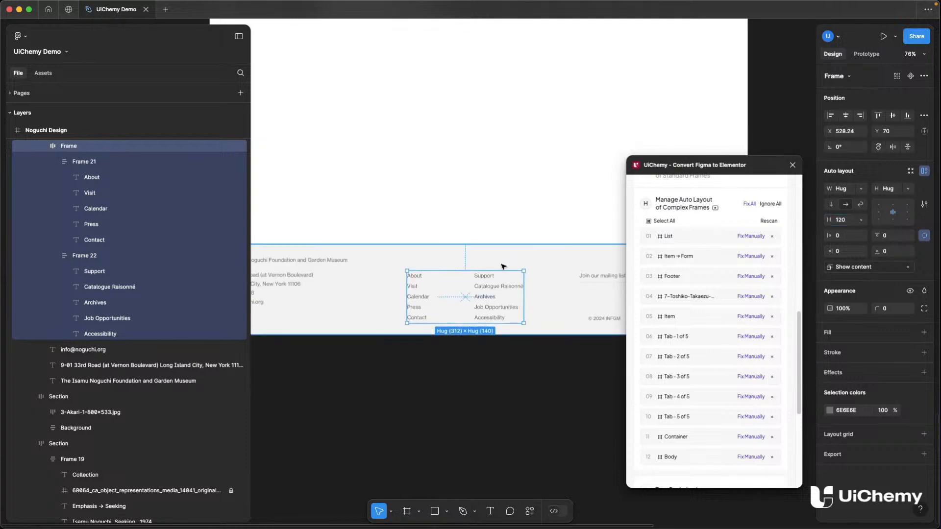
pyautogui.hscroll(2, 534, 266)
pyautogui.click(773, 222)
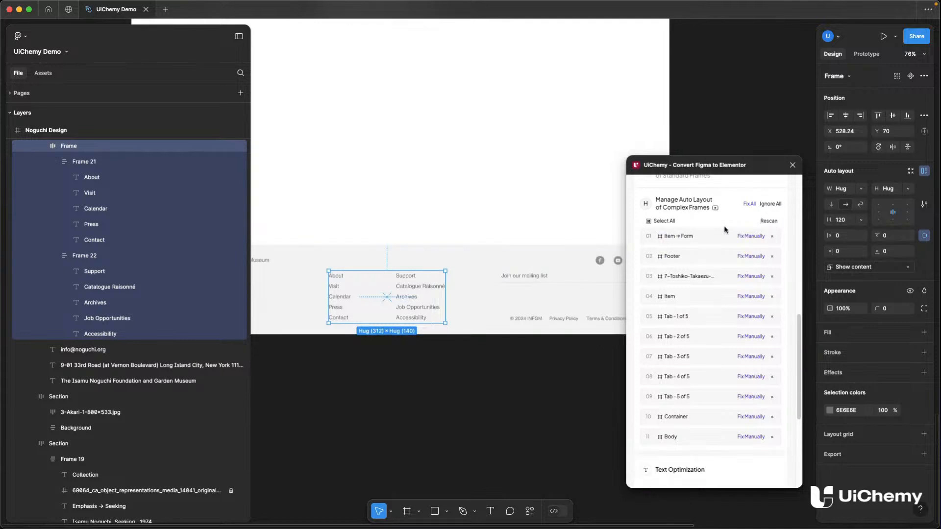
# - Locate the flagged Item → Form frame and its Subscribe text, and examine the footer form on the original Noguchi website in the browser
pyautogui.click(696, 237)
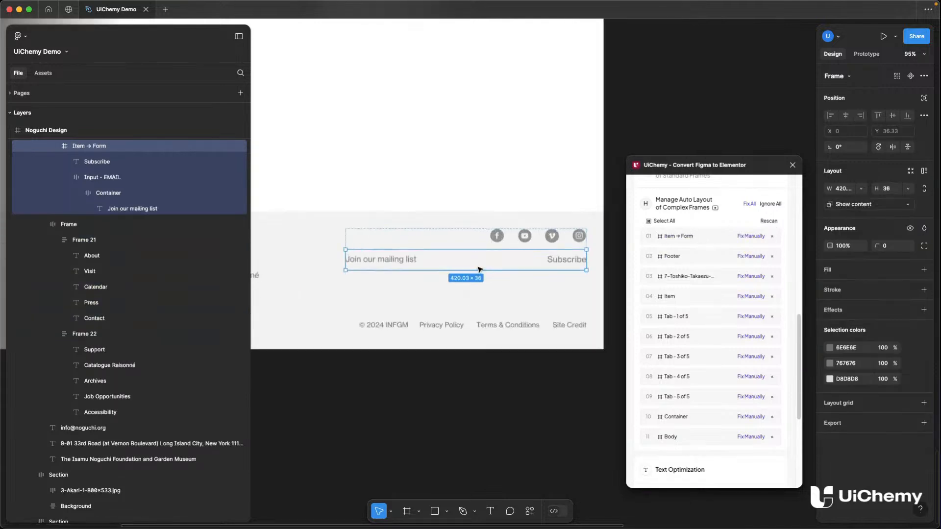
pyautogui.click(123, 162)
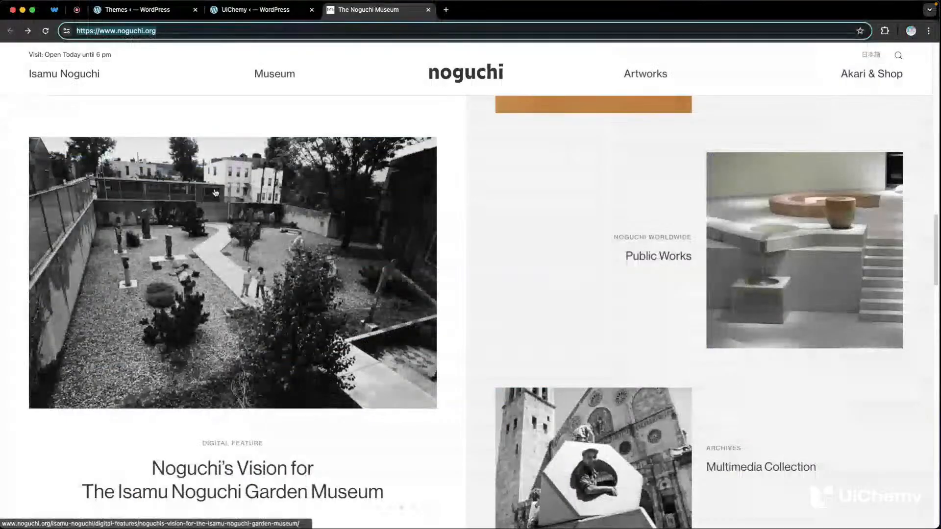
pyautogui.scroll(-15, 584, 177)
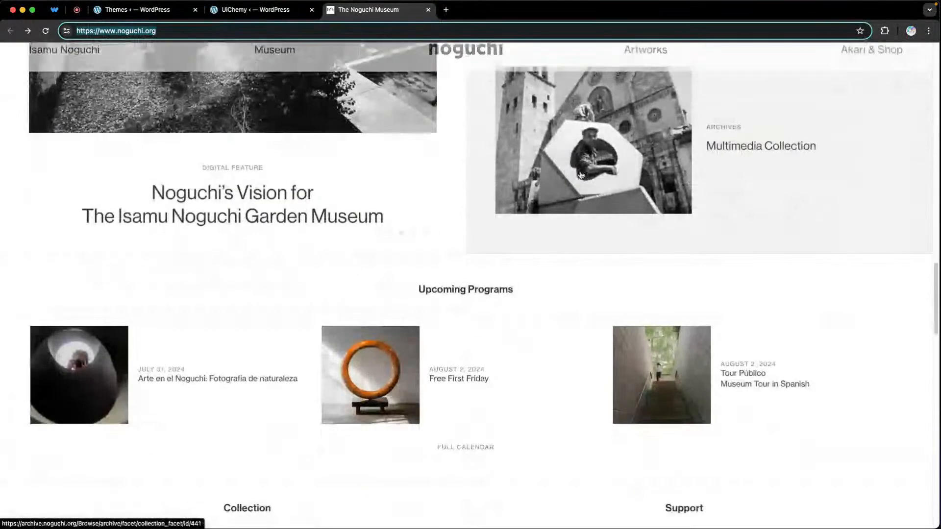
pyautogui.scroll(-10, 585, 177)
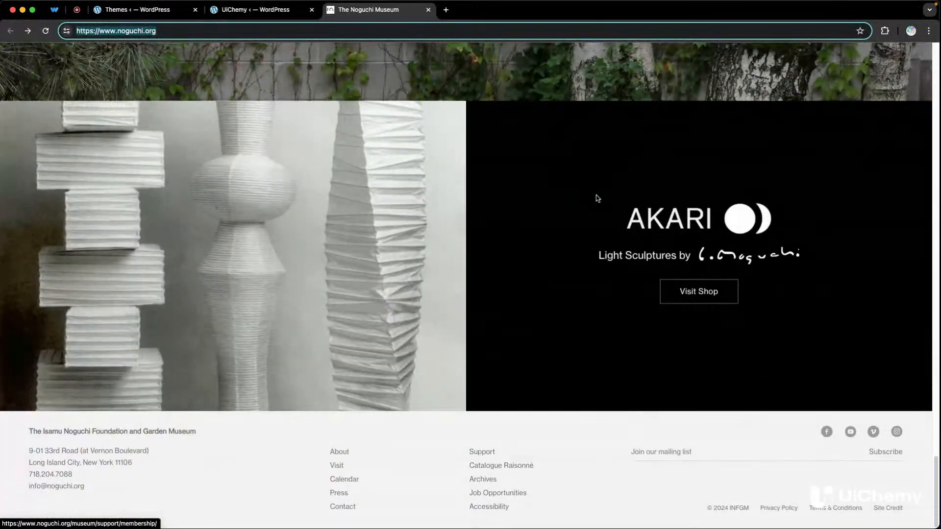
pyautogui.click(802, 433)
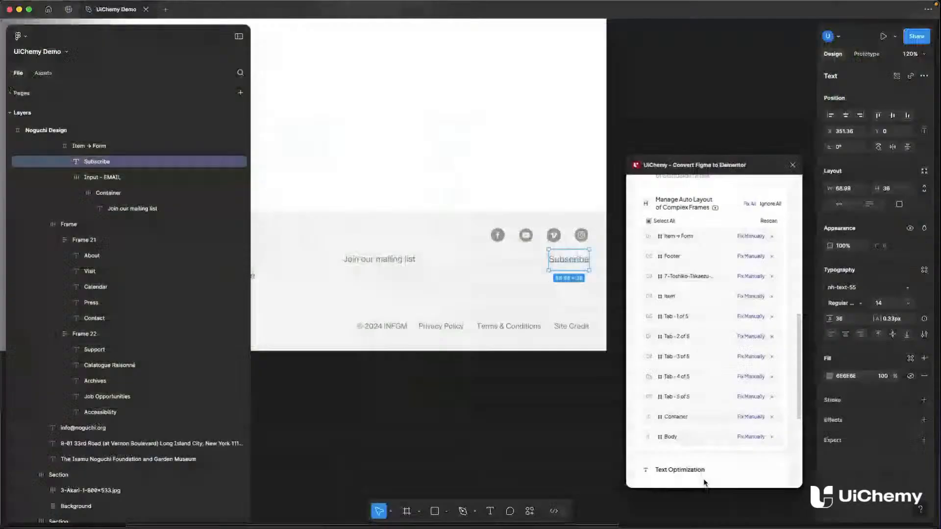
# - Back in Figma, ungroup the Container around Join our mailing list and move the Subscribe text into the Input - EMAIL frame
pyautogui.click(114, 193)
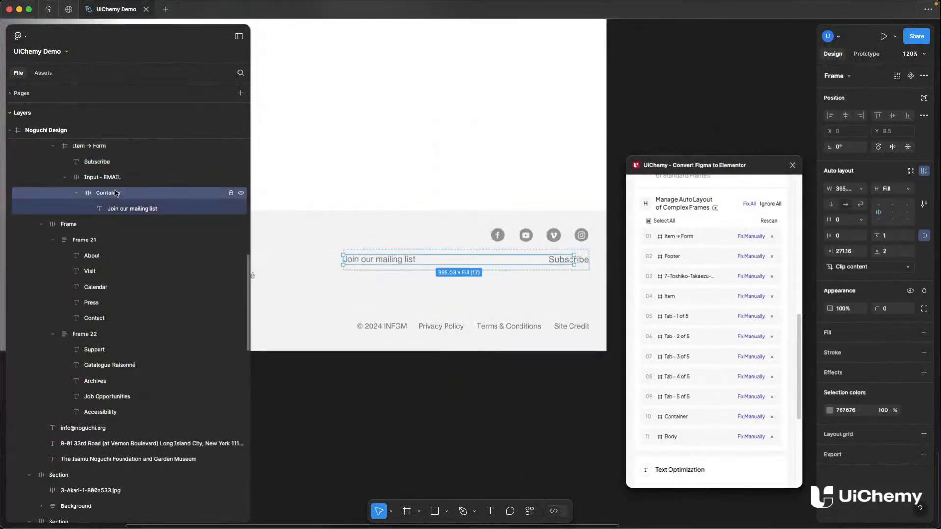
pyautogui.press('super+shift+g')
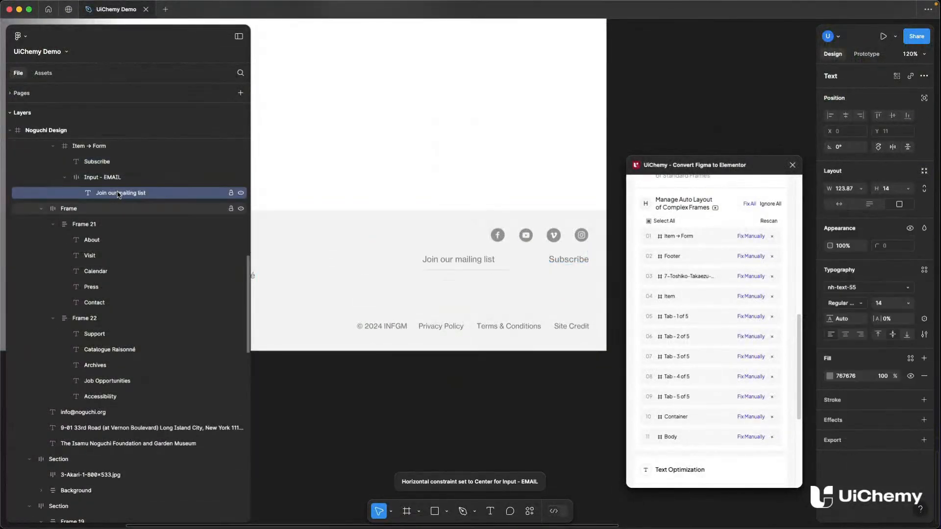
pyautogui.moveTo(111, 193)
pyautogui.mouseDown()
pyautogui.moveTo(110, 161)
pyautogui.moveTo(112, 193)
pyautogui.mouseUp()
pyautogui.click(110, 161)
pyautogui.click(122, 165)
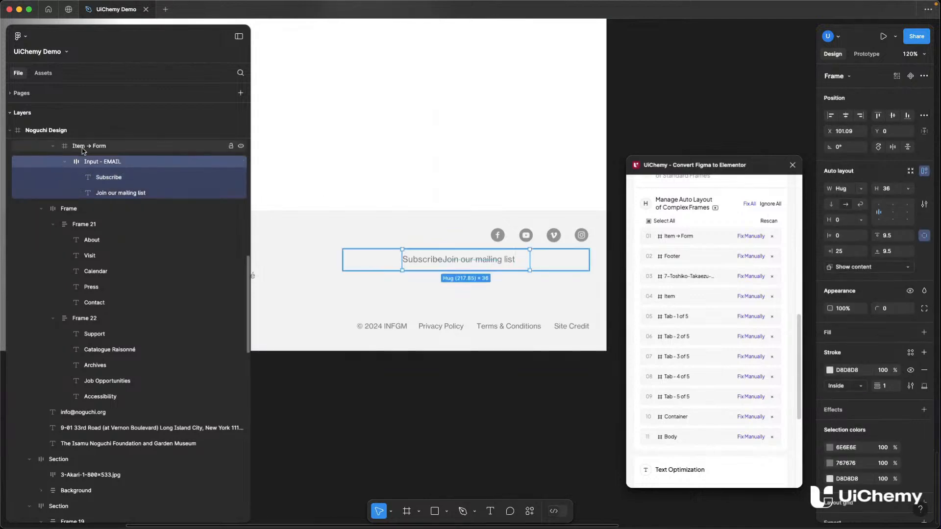
# - Add auto layout to the Item → Form frame and set Input - EMAIL to fill width with automatic horizontal spacing
pyautogui.scroll(1, 91, 183)
pyautogui.click(96, 167)
pyautogui.hotkey('shift', 'a')
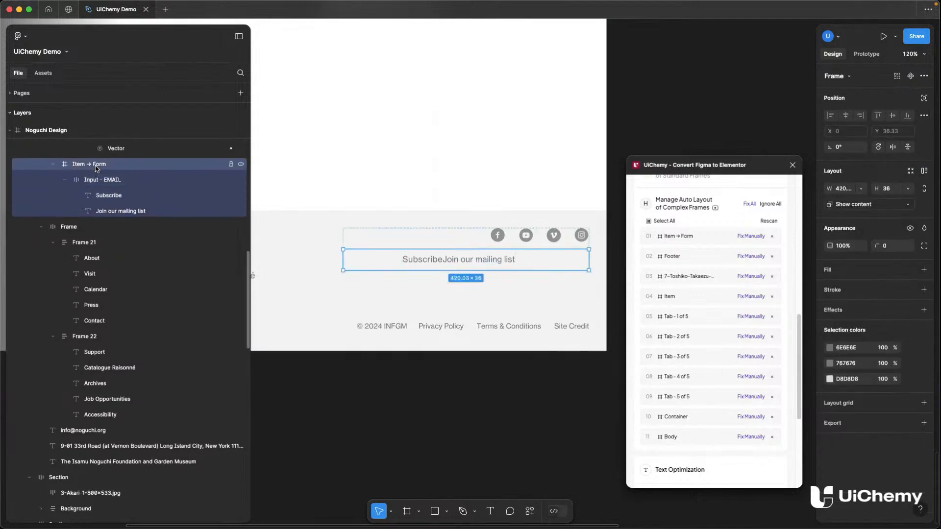
pyautogui.click(98, 179)
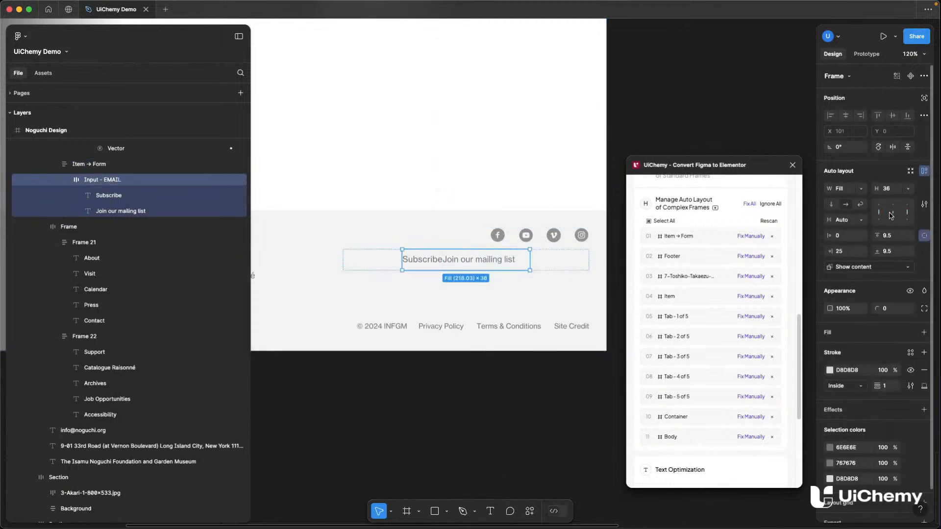
# - Set the Subscribe and Join our mailing list texts to auto height
pyautogui.click(117, 195)
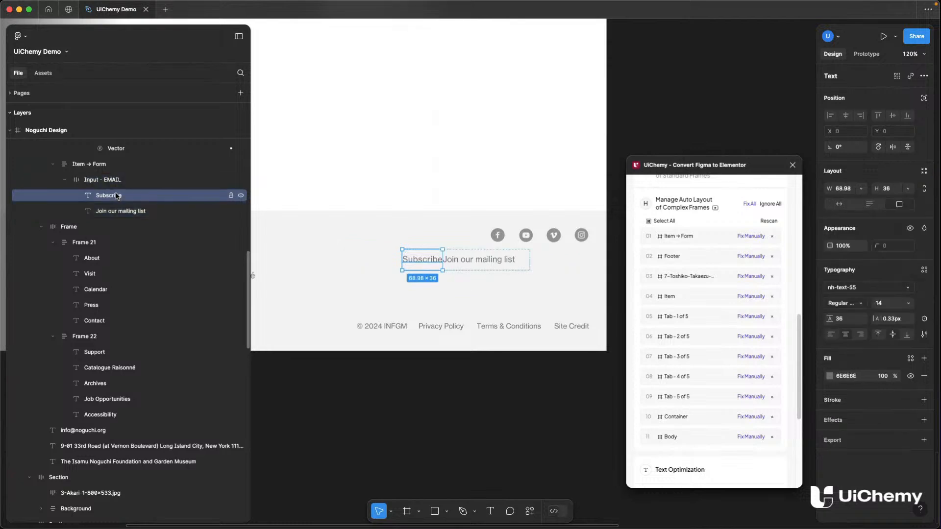
pyautogui.press('Tab')
pyautogui.click(869, 205)
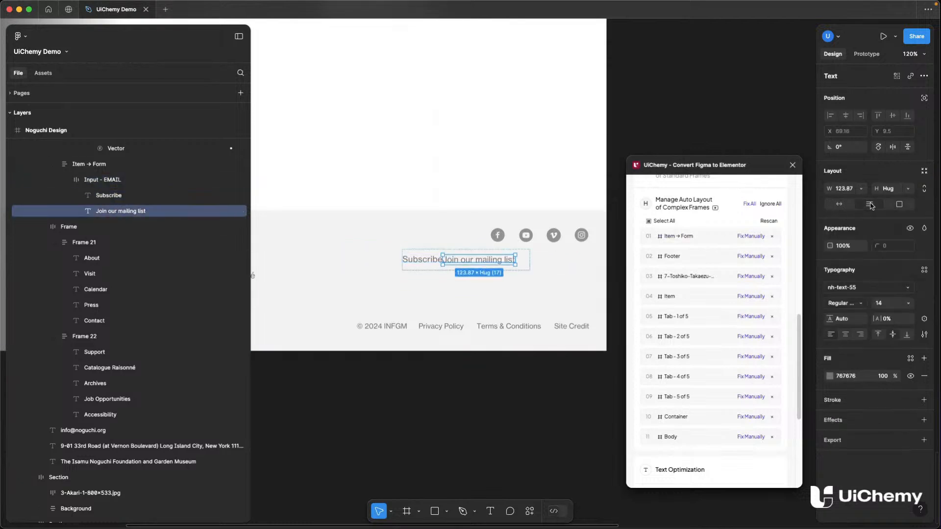
# - Set the horizontal padding of the Item → Form frame to 0
pyautogui.click(145, 167)
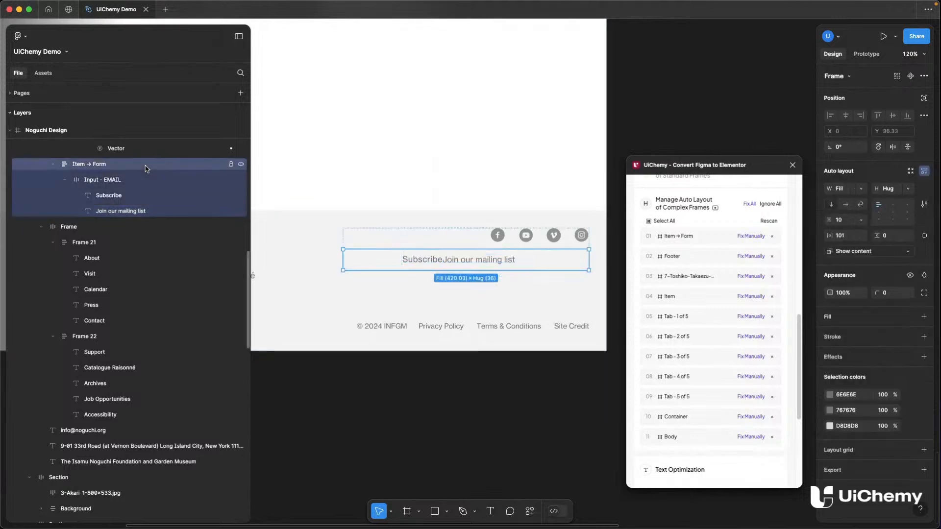
pyautogui.click(140, 178)
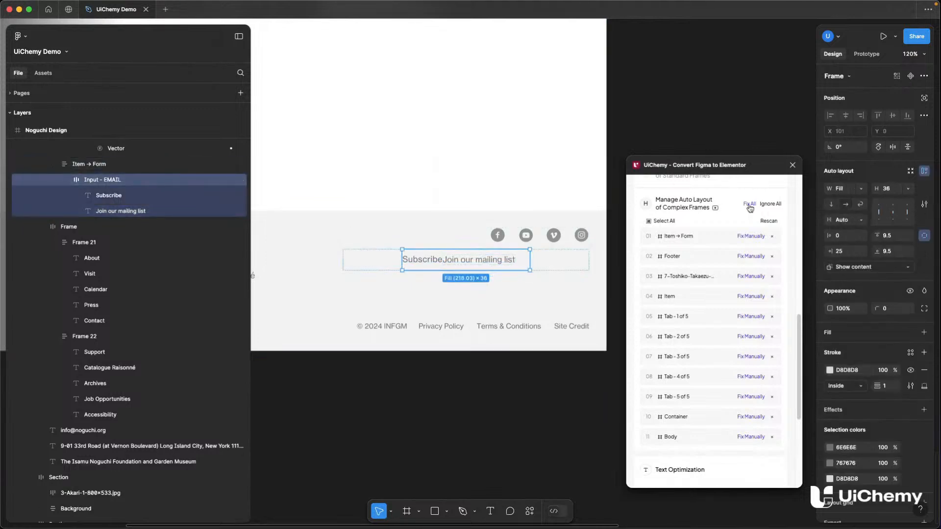
pyautogui.click(82, 164)
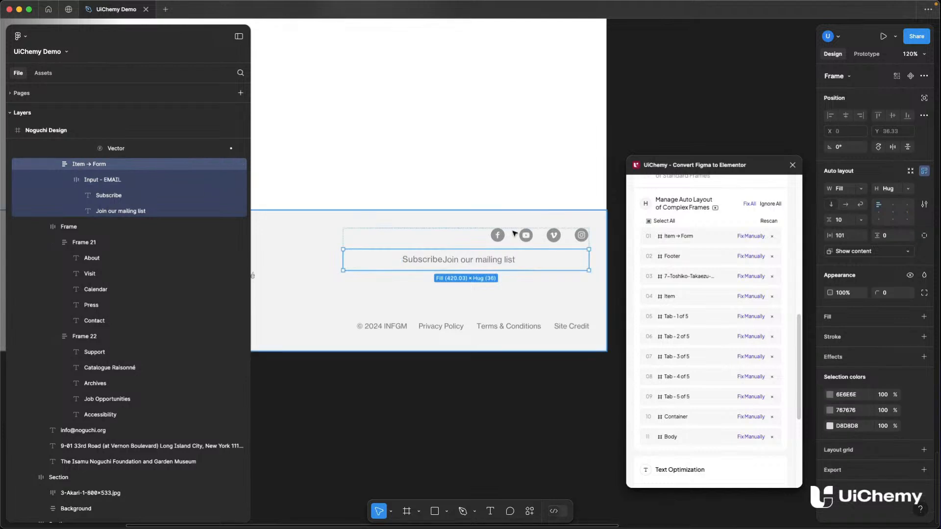
pyautogui.click(840, 235)
pyautogui.write('0')
pyautogui.press('Return')
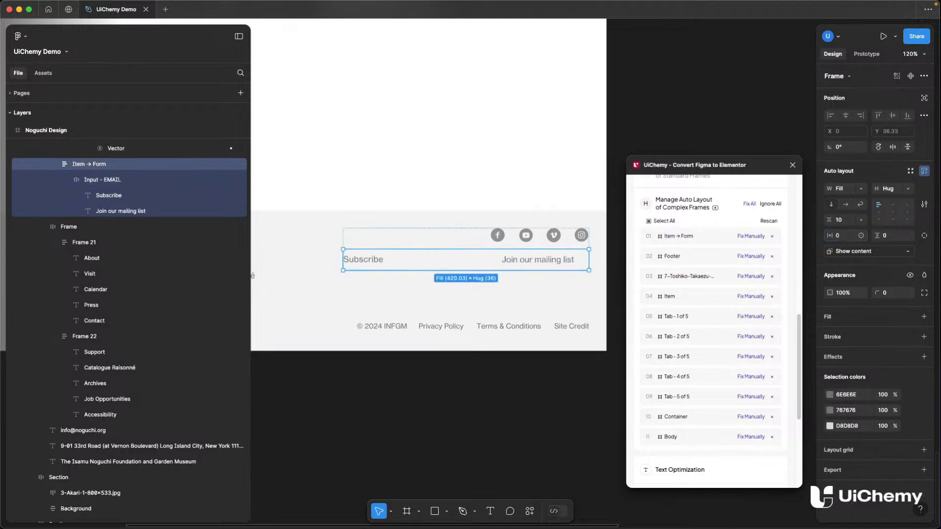
# - Move the Subscribe text after Join our mailing list and rescan the complex frames in UiChemy
pyautogui.click(95, 196)
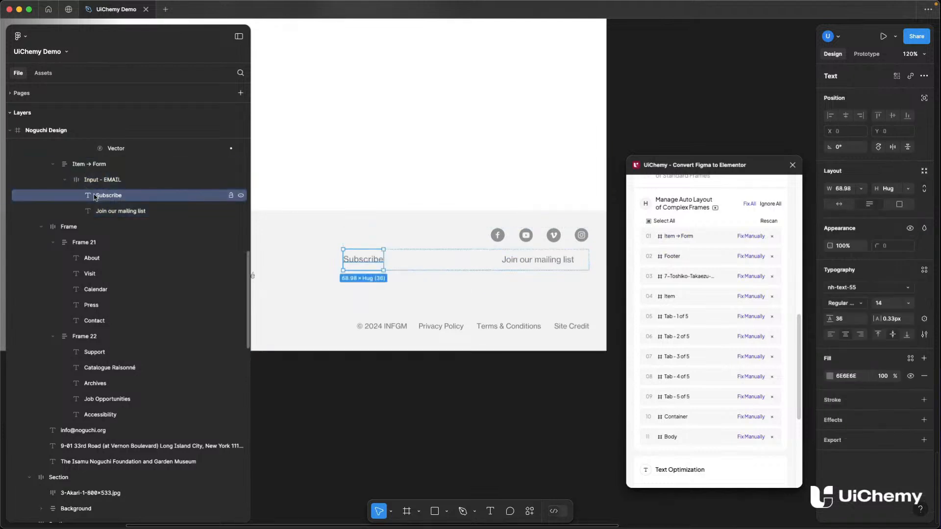
pyautogui.press('Right')
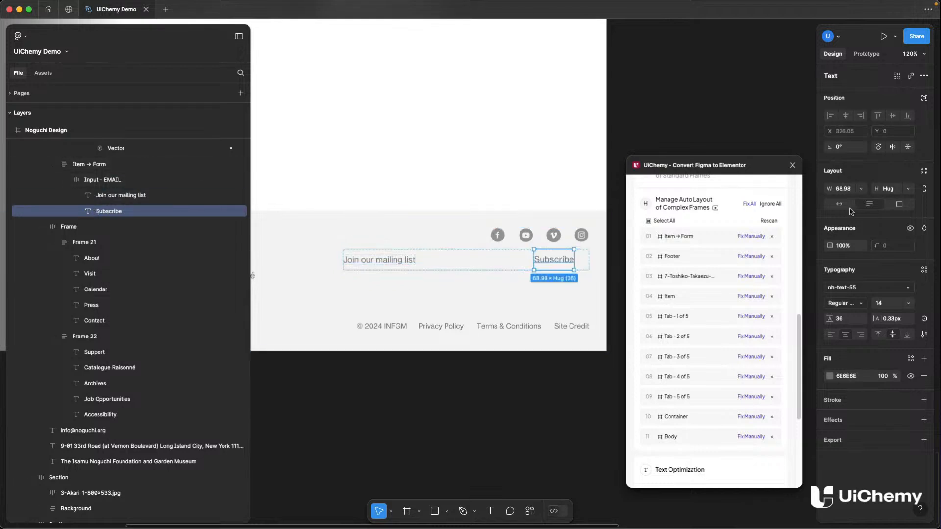
pyautogui.click(766, 222)
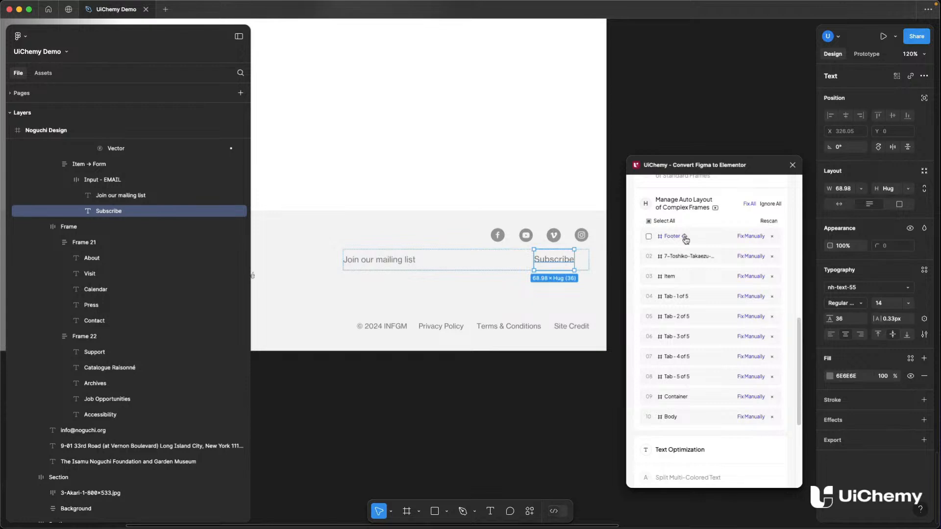
# - Ungroup the Footer's horizontal List frame holding Privacy Policy and Terms & Conditions, along with its nested Item → Link frame
pyautogui.click(686, 237)
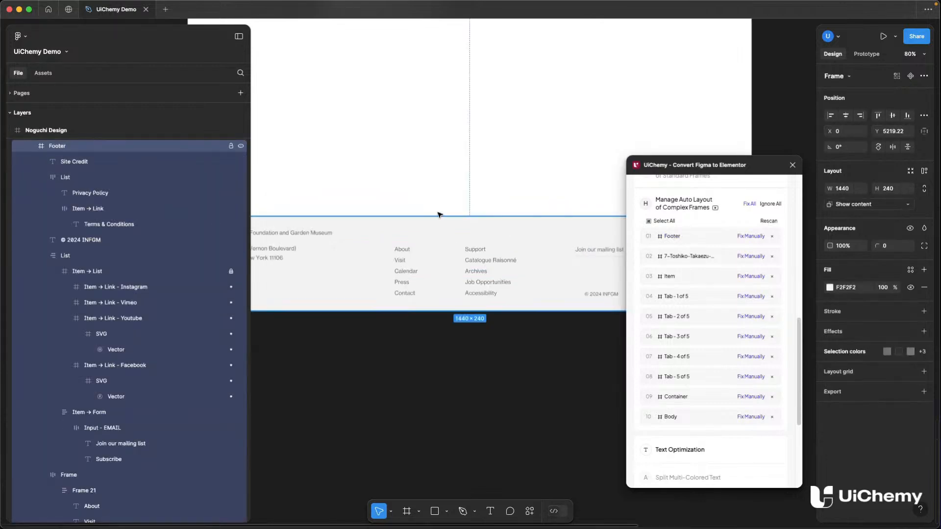
pyautogui.scroll(-4, 438, 213)
pyautogui.hscroll(1, 437, 211)
pyautogui.click(40, 178)
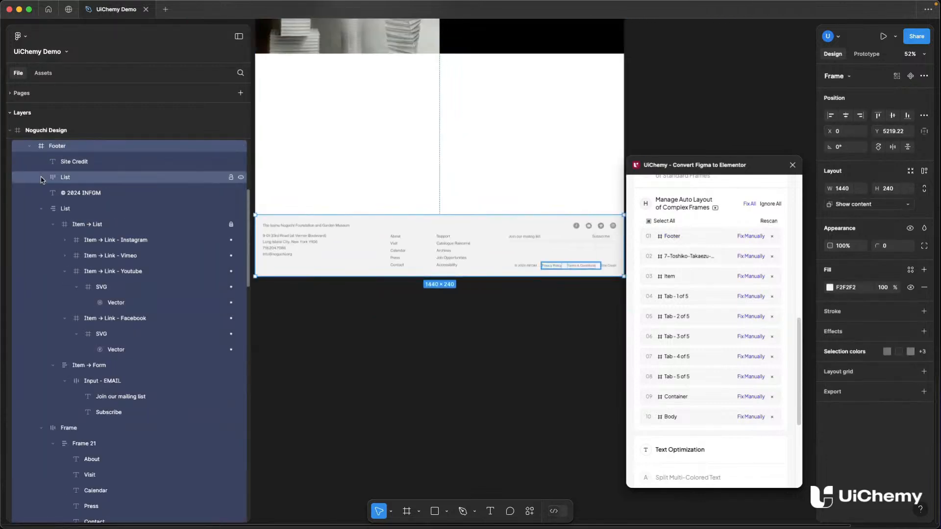
pyautogui.click(71, 162)
pyautogui.click(71, 192)
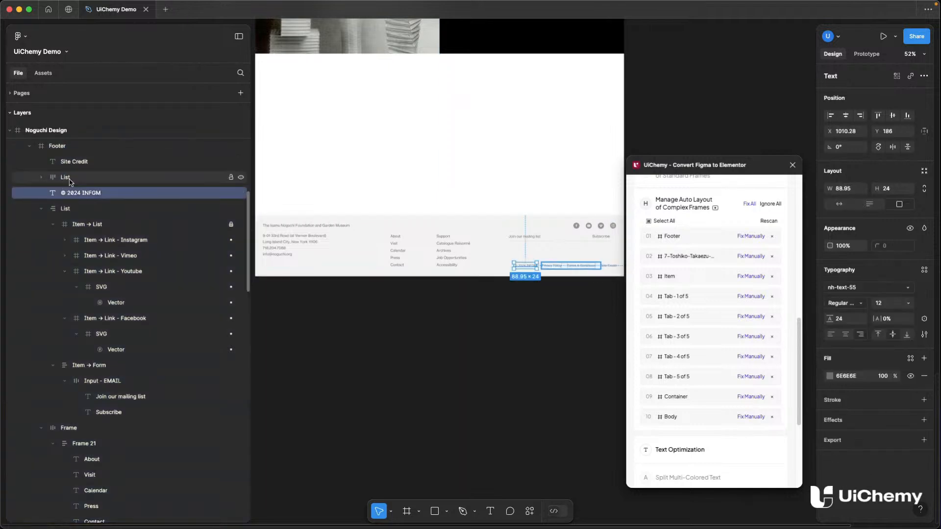
pyautogui.click(65, 179)
pyautogui.click(41, 178)
pyautogui.click(42, 178)
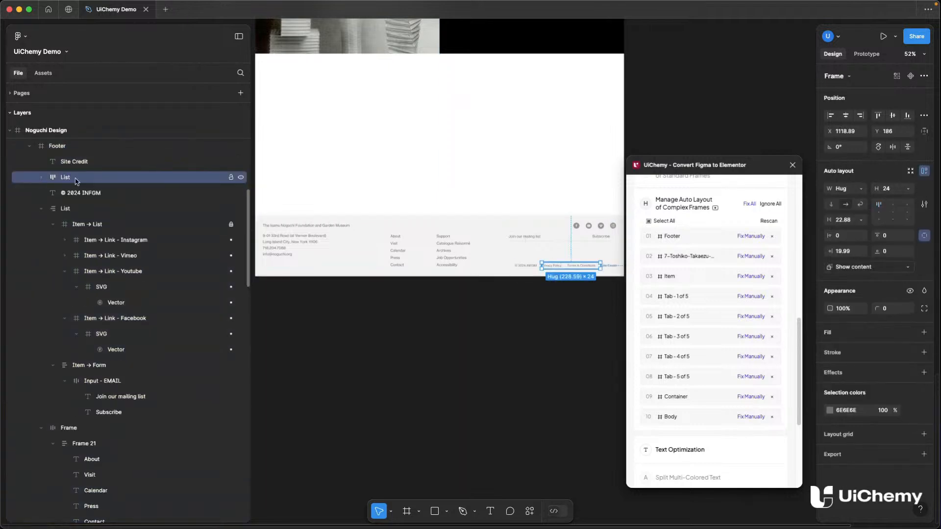
pyautogui.click(42, 178)
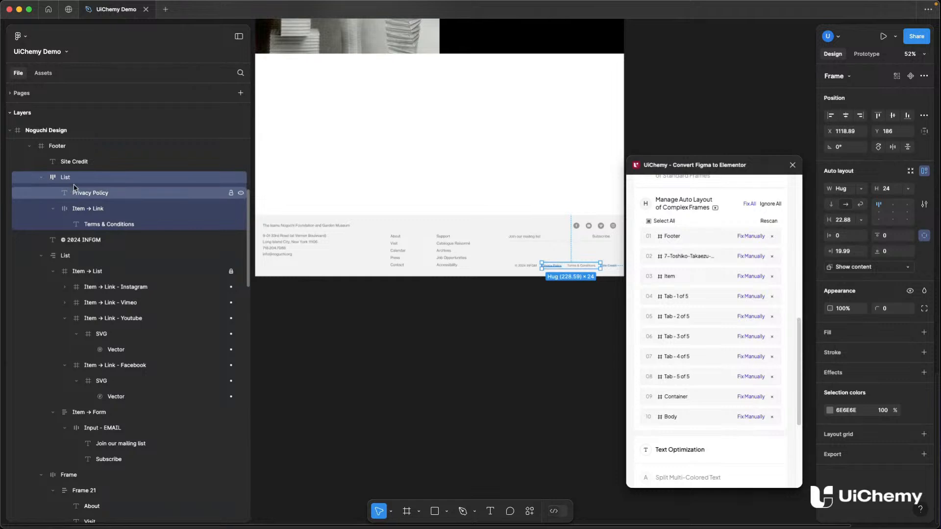
pyautogui.click(79, 209)
pyautogui.press('super+shift+g')
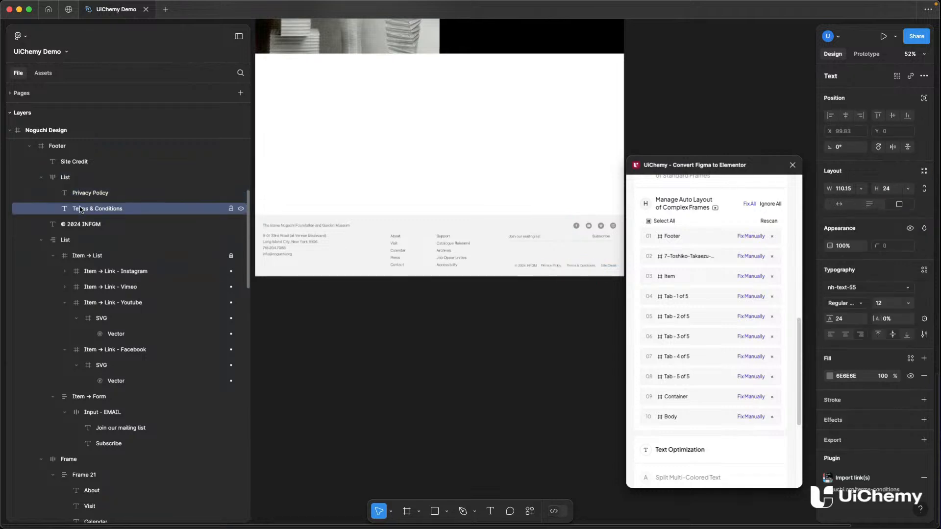
pyautogui.click(84, 178)
pyautogui.press('super+shift+g')
# - Wrap the © 2024 INFGM, Privacy Policy, Terms & Conditions and Site Credit texts in one auto layout frame and set them to auto height
pyautogui.click(87, 209)
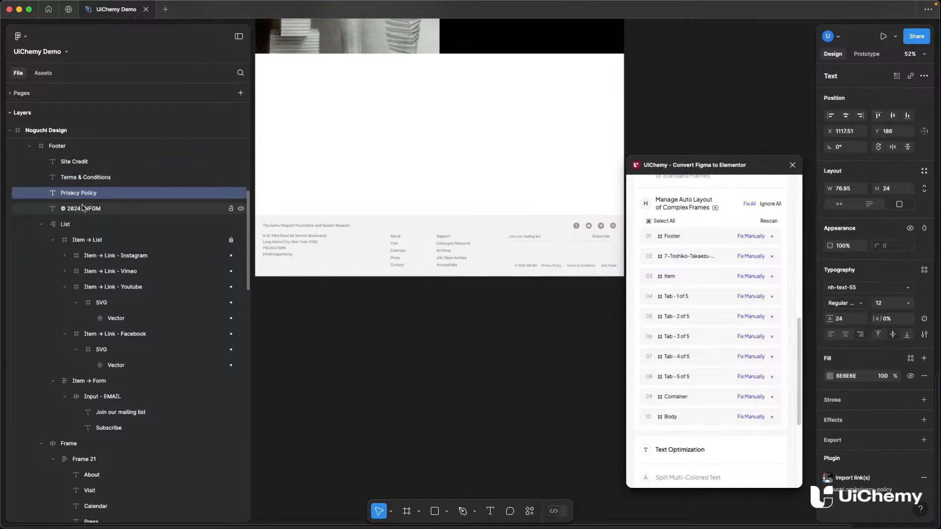
pyautogui.keyDown('shift'); pyautogui.click(87, 162); pyautogui.keyUp('shift')
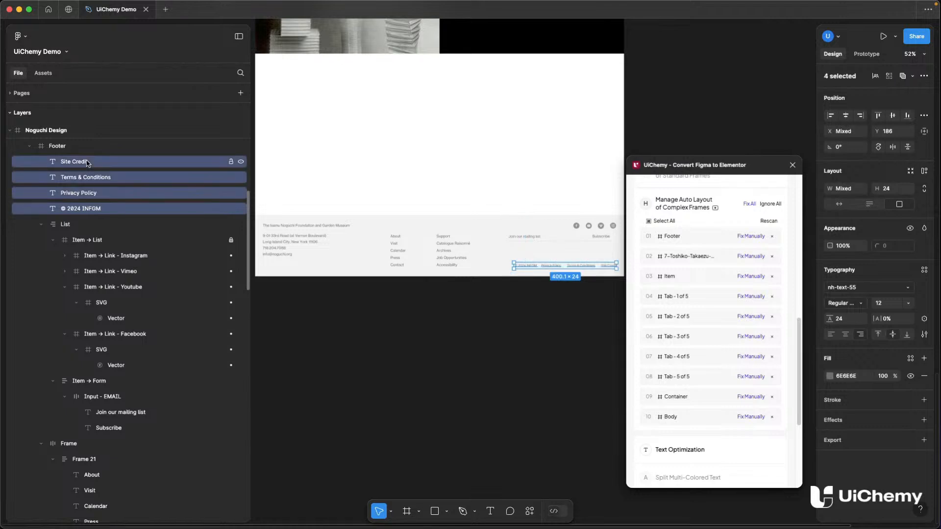
pyautogui.hotkey('shift', 'a')
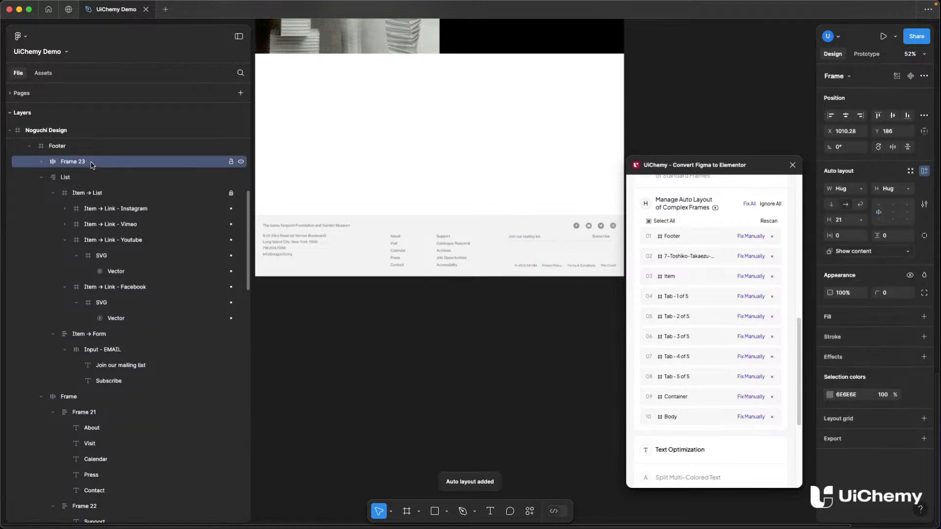
pyautogui.click(41, 161)
pyautogui.press('Return')
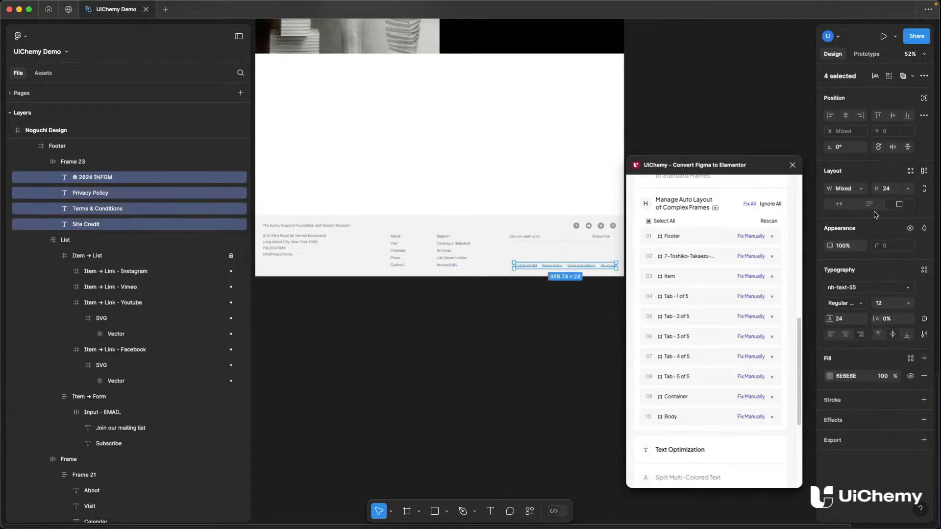
pyautogui.click(872, 207)
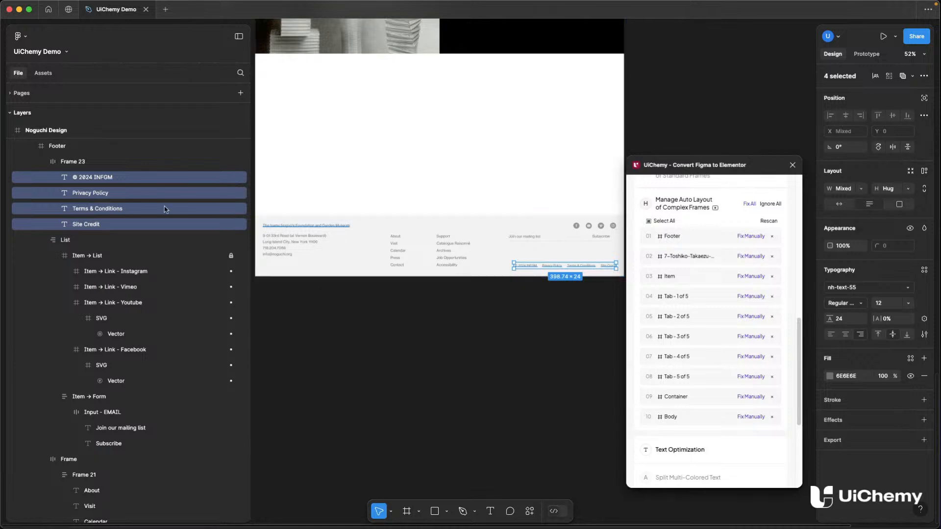
# - Align the legal links frame's contents to the right center and wrap it with the List frame in a vertical auto layout frame
pyautogui.click(92, 162)
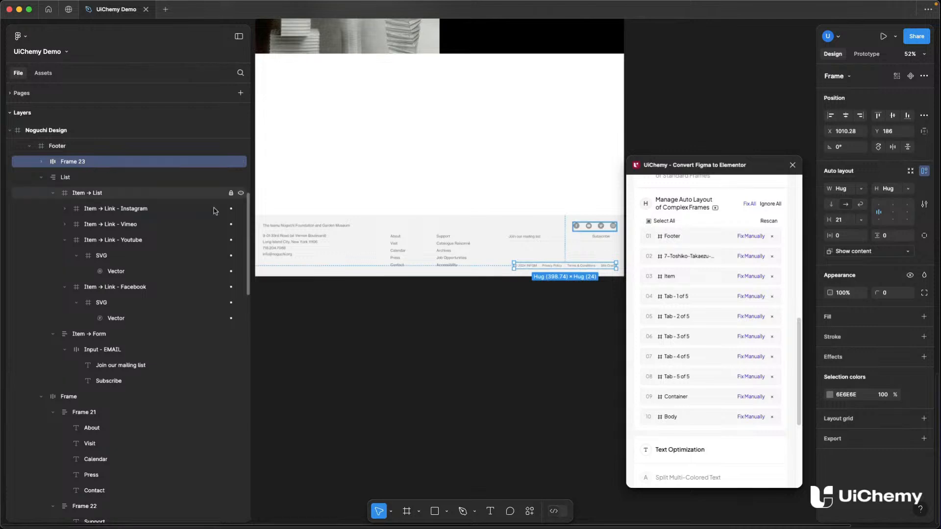
pyautogui.scroll(-1, 435, 217)
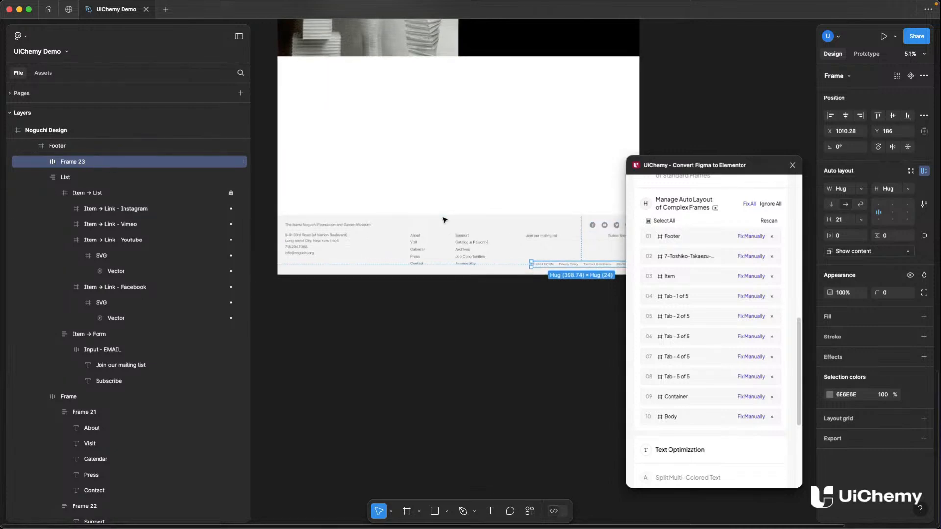
pyautogui.scroll(3, 435, 217)
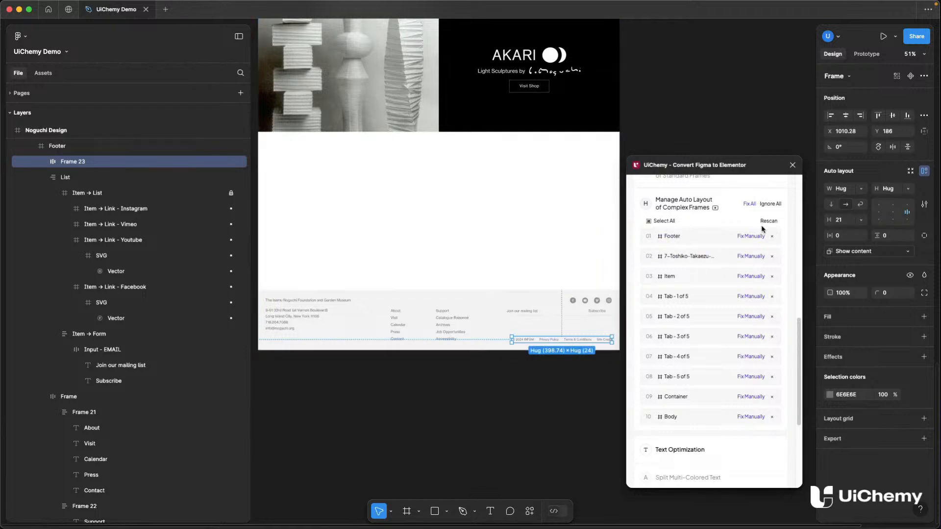
pyautogui.click(79, 180)
pyautogui.keyDown('shift'); pyautogui.click(90, 162); pyautogui.keyUp('shift')
pyautogui.hotkey('shift', 'a')
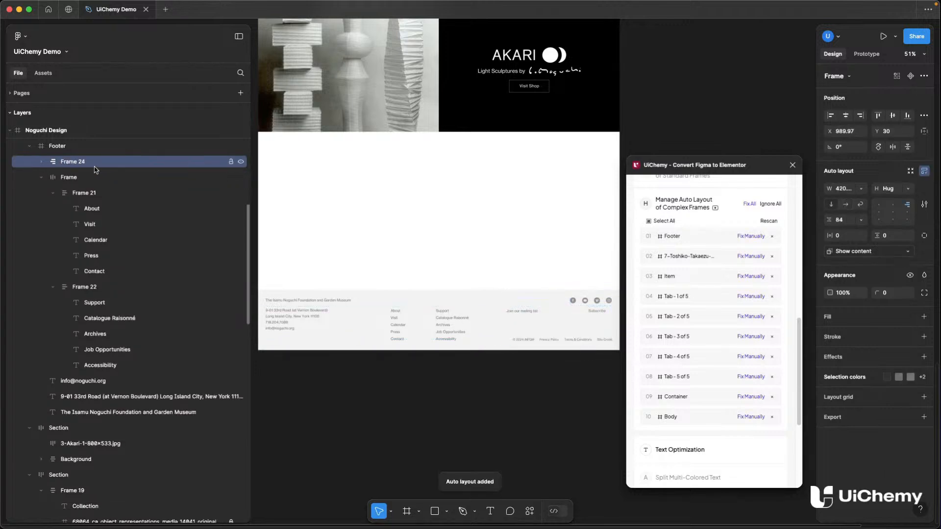
# - Wrap the footer's email, address and museum name texts in an auto layout frame, and add auto layout to the Footer
pyautogui.click(88, 177)
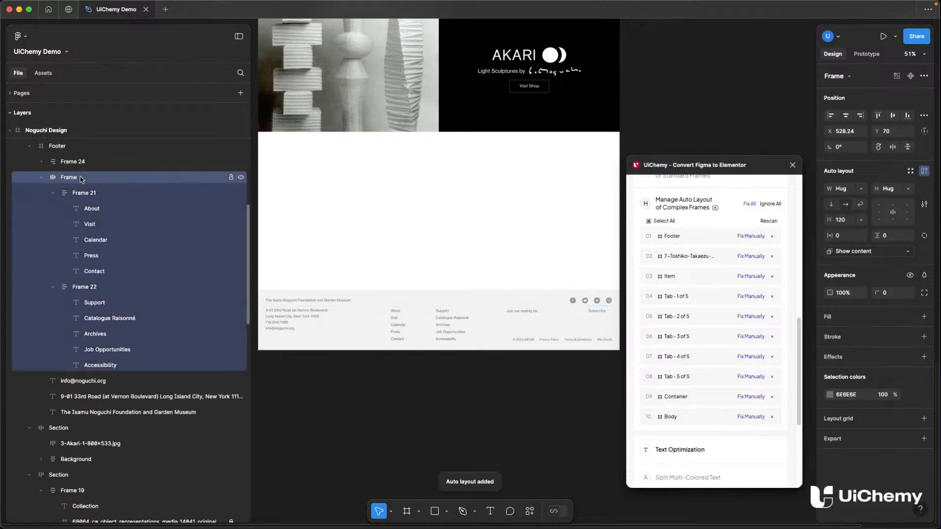
pyautogui.click(42, 178)
pyautogui.click(64, 193)
pyautogui.keyDown('shift'); pyautogui.click(74, 226); pyautogui.keyUp('shift')
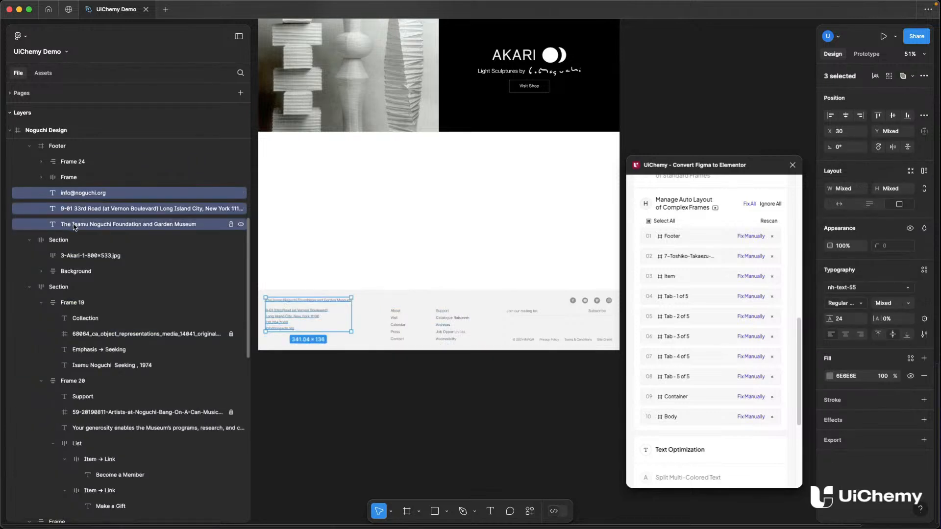
pyautogui.hotkey('shift', 'a')
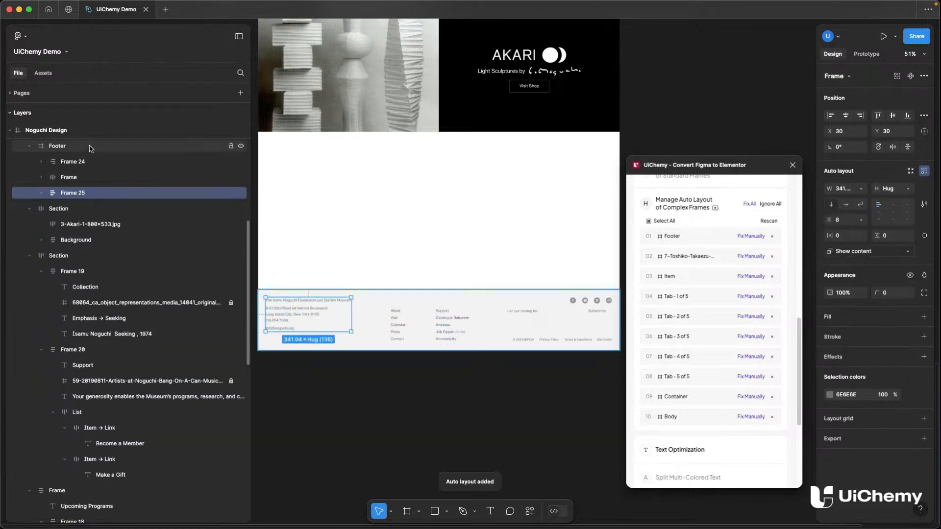
pyautogui.click(89, 146)
pyautogui.hotkey('shift', 'a')
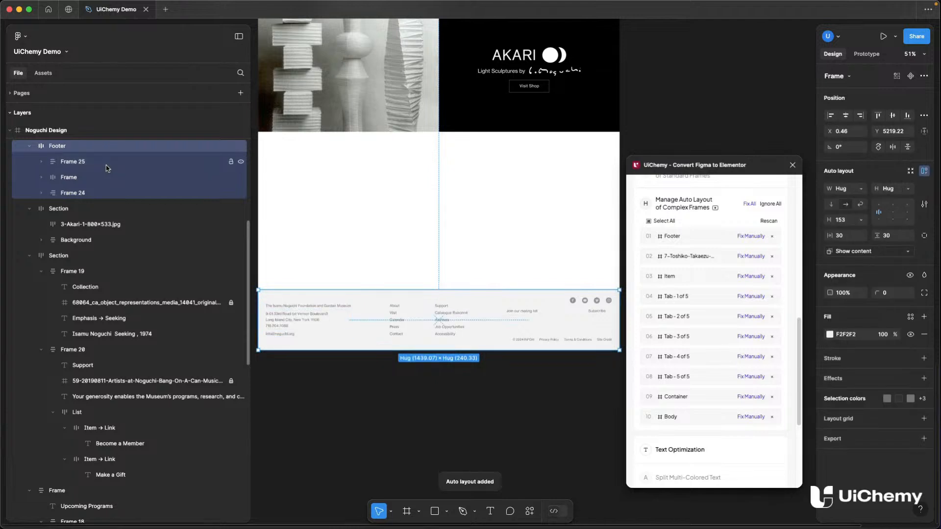
# - Set the footer's contact details frame and navigation links frame to fill height, and rescan the complex frames in UiChemy
pyautogui.click(94, 178)
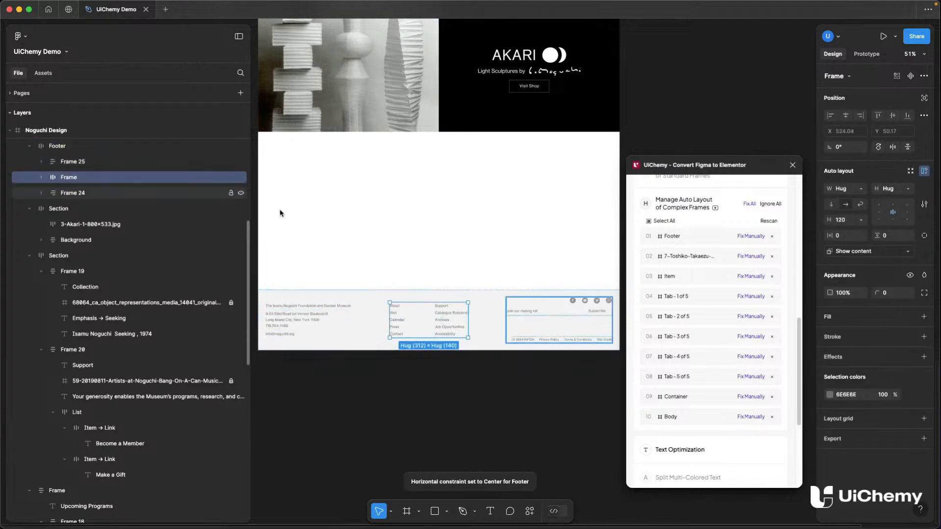
pyautogui.keyDown('shift'); pyautogui.click(117, 162); pyautogui.keyUp('shift')
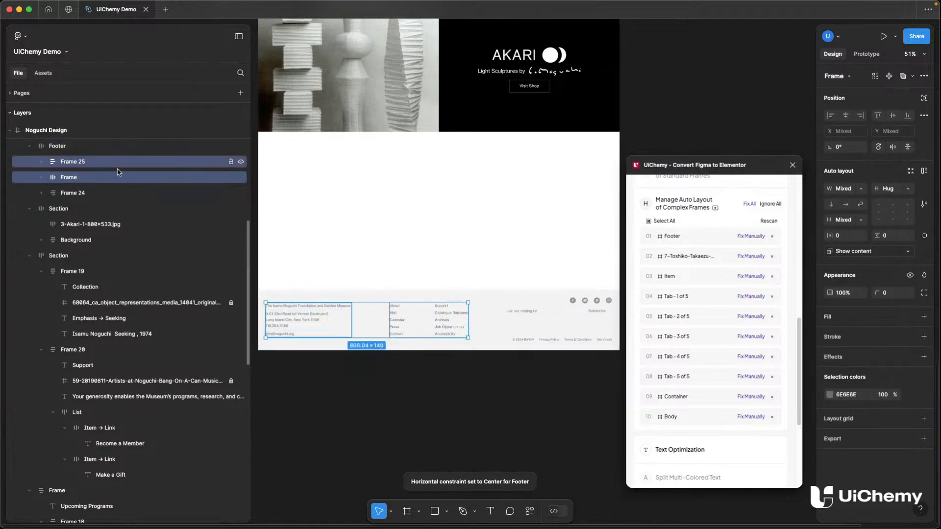
pyautogui.click(903, 192)
pyautogui.click(897, 206)
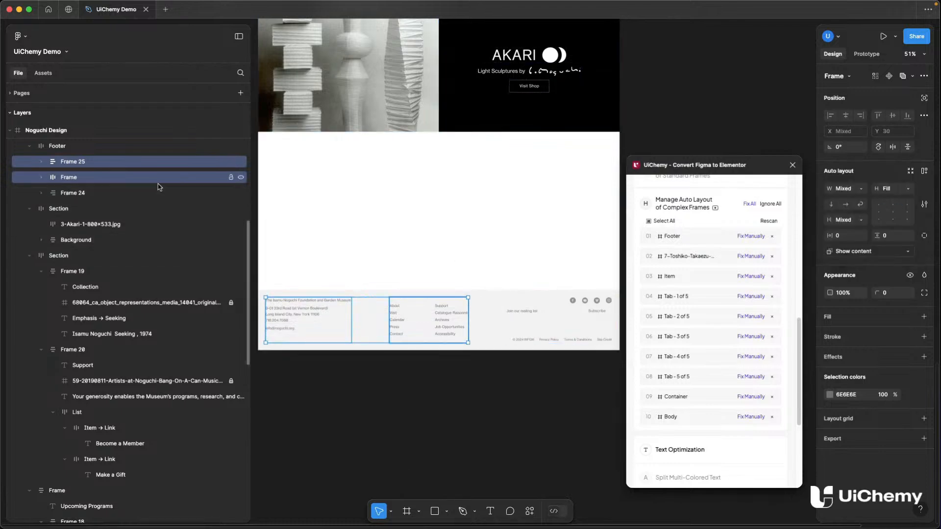
pyautogui.click(768, 221)
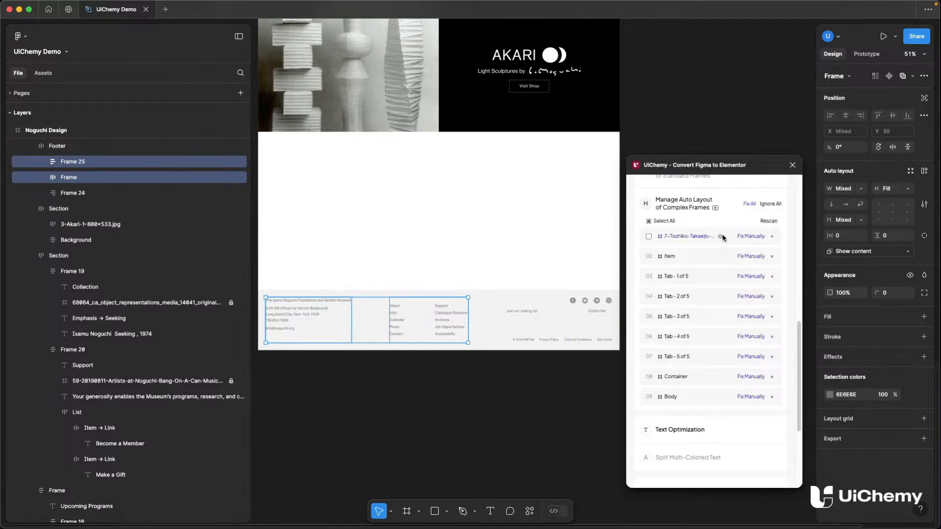
# - Crop the blank sides off the flagged 7-Toshiko-Takaezu image frame, narrowing it to a width of 371
pyautogui.click(720, 237)
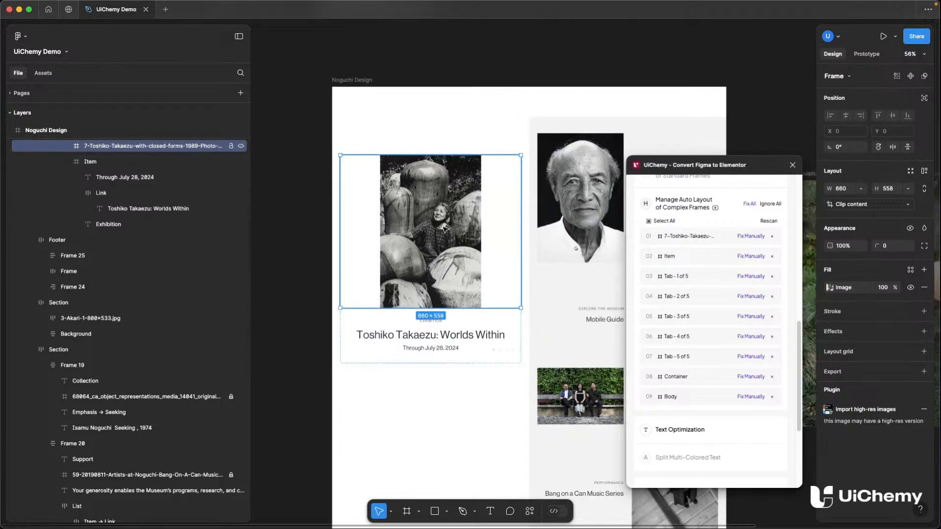
pyautogui.scroll(2, 388, 231)
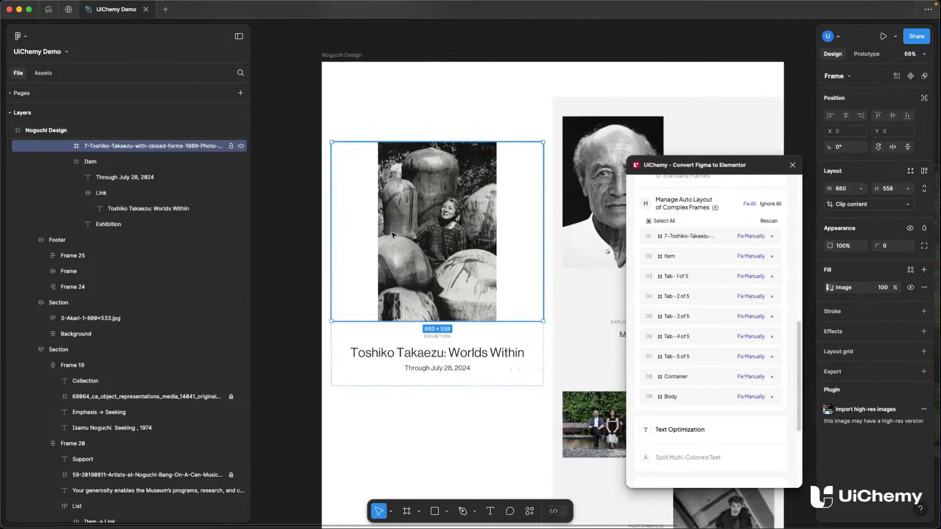
pyautogui.moveTo(332, 216); pyautogui.dragTo(378, 219)
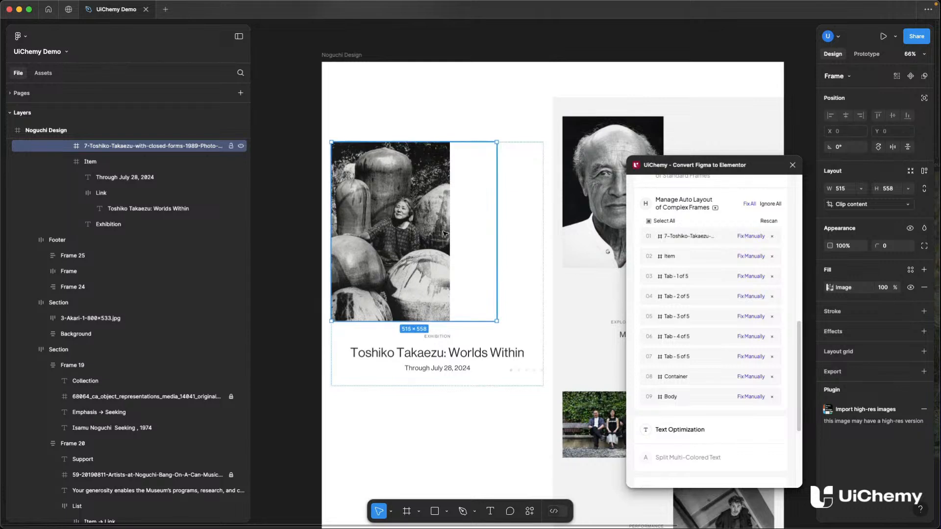
pyautogui.moveTo(496, 222); pyautogui.dragTo(451, 223)
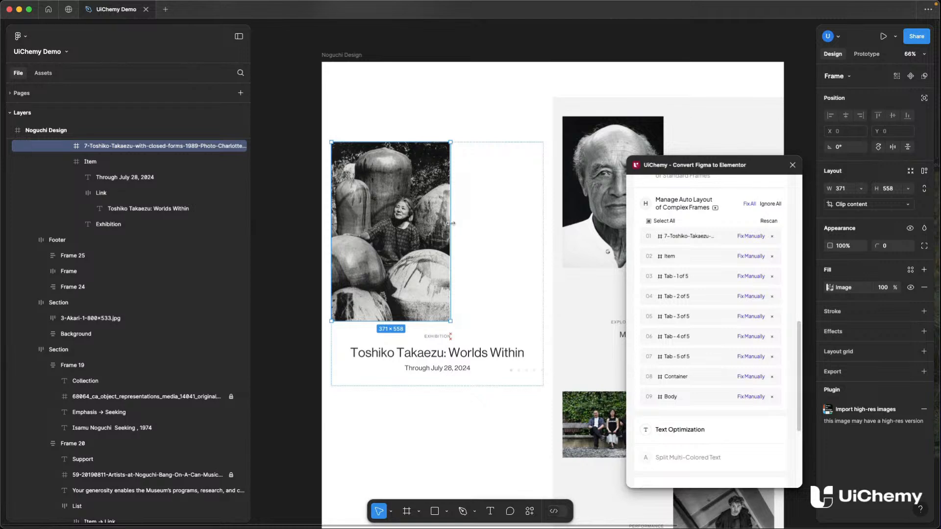
# - Examine the image fill settings of the 7-Toshiko-Takaezu frame
pyautogui.moveTo(694, 167); pyautogui.dragTo(543, 262)
pyautogui.click(830, 288)
pyautogui.click(730, 293)
pyautogui.click(739, 292)
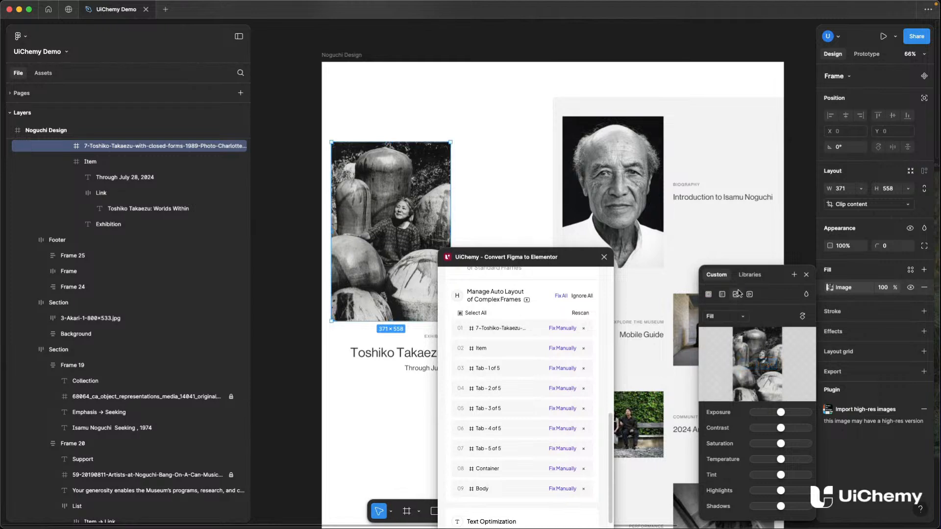
pyautogui.click(806, 274)
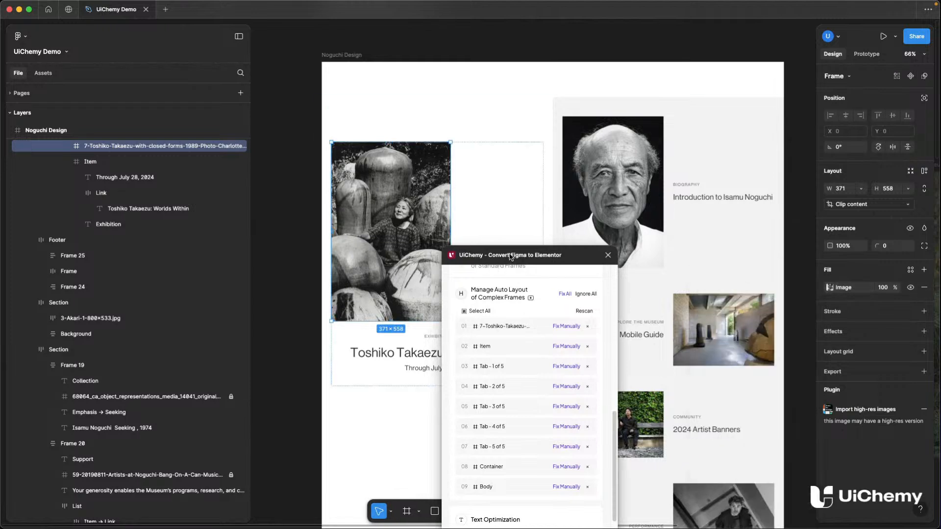
pyautogui.moveTo(502, 261); pyautogui.dragTo(692, 163)
# - Ungroup the Link frame around the Toshiko Takaezu: Worlds Within title inside the Item frame
pyautogui.scroll(3, 197, 216)
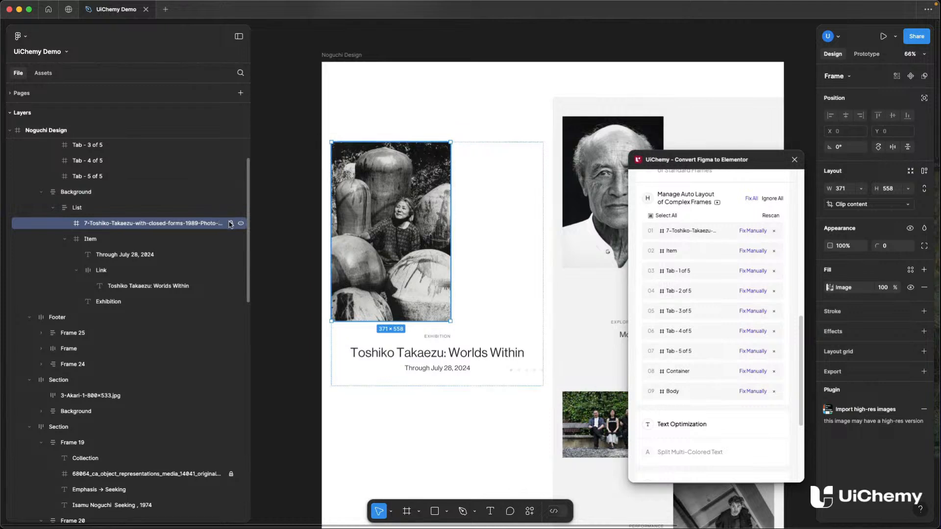
pyautogui.click(97, 242)
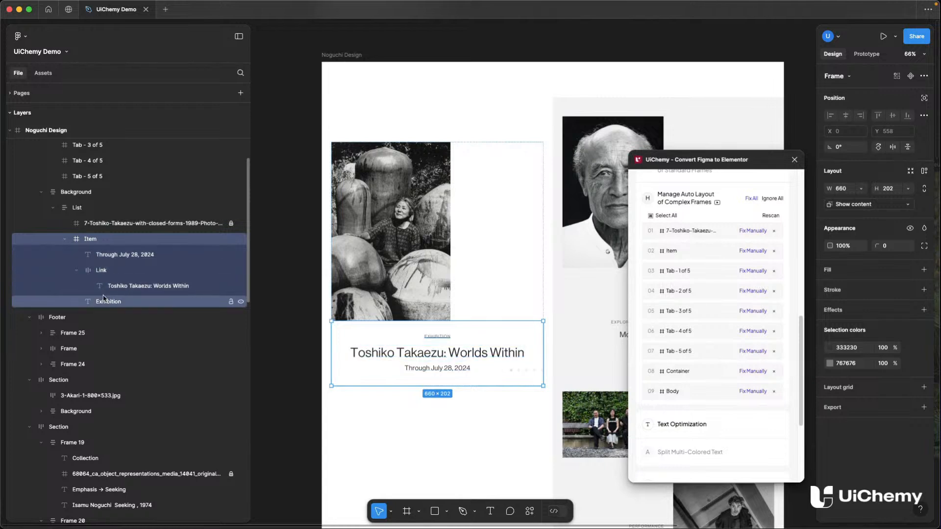
pyautogui.click(107, 272)
pyautogui.press('shift+super+g')
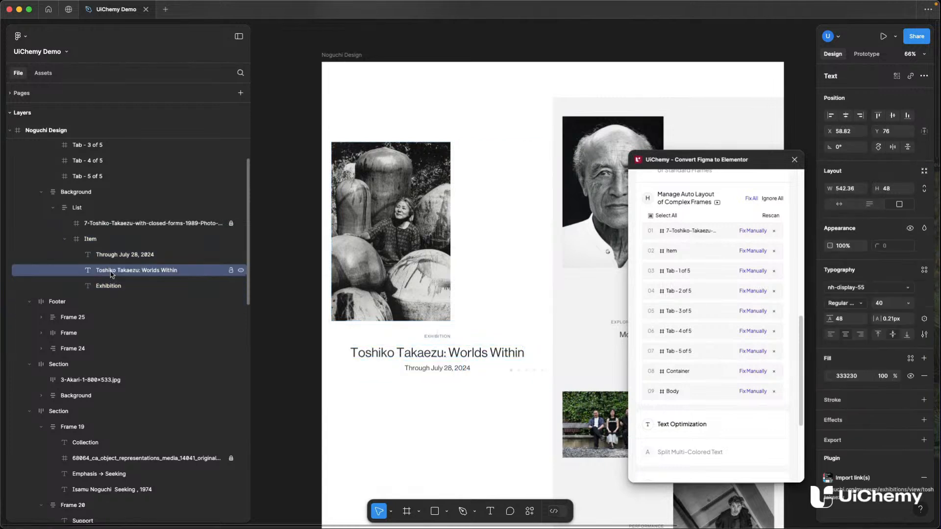
# - Apply auto layout to the Item frame with the exhibition title and date nested in their own vertical stack
pyautogui.click(116, 242)
pyautogui.hotkey('shift', 'a')
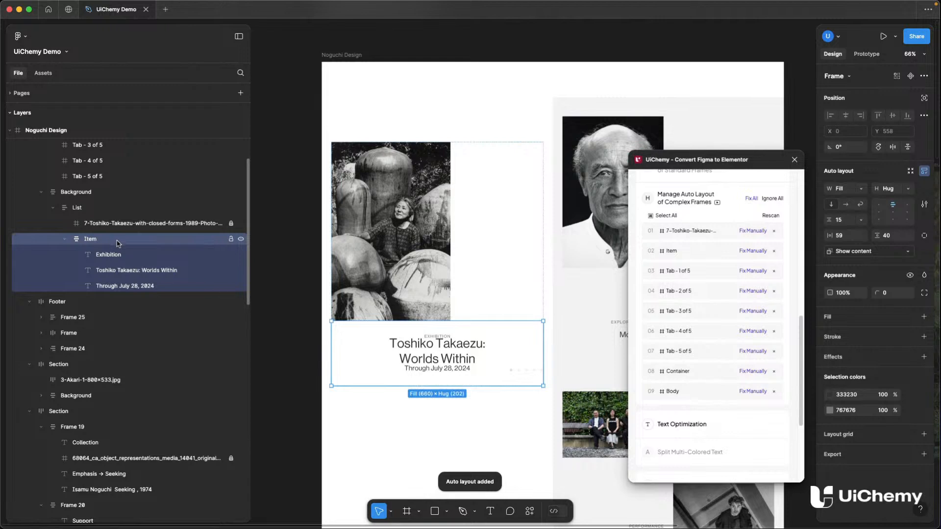
pyautogui.press('super+z')
pyautogui.hotkey('shift', 'a')
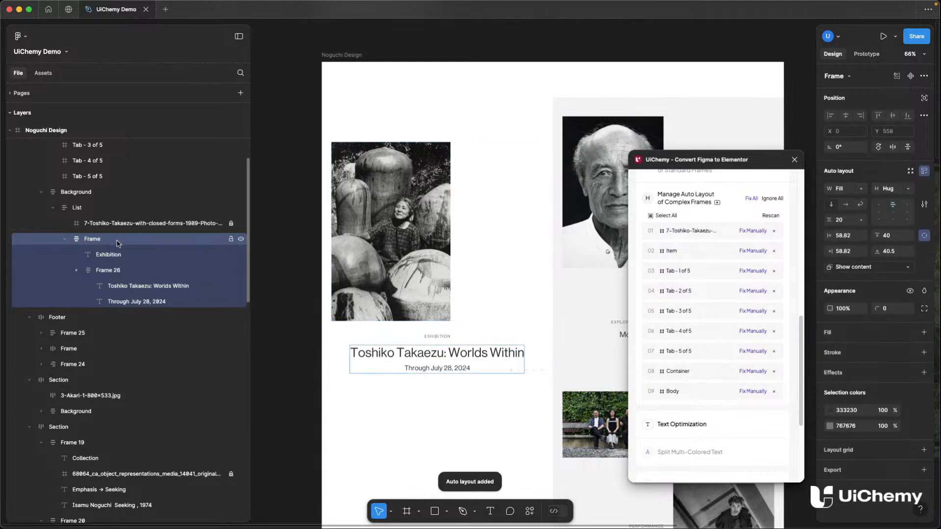
pyautogui.click(117, 271)
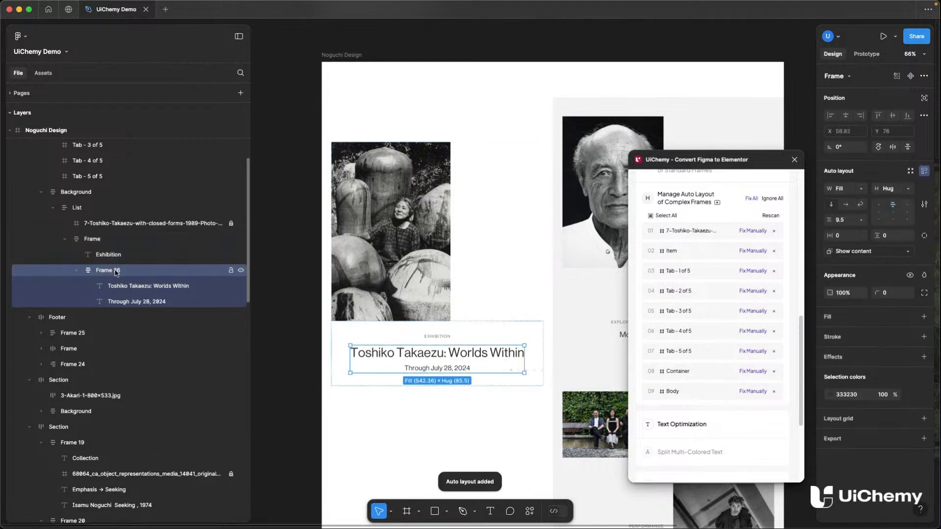
# - Ungroup the nested stack around the exhibition title and date so both texts sit directly in their parent frame
pyautogui.press('super+shift+g')
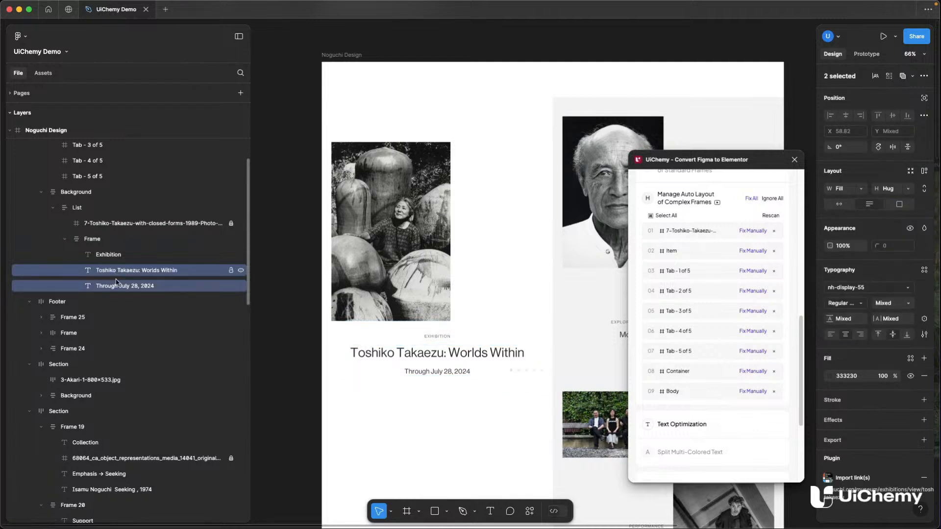
pyautogui.click(119, 286)
pyautogui.click(122, 276)
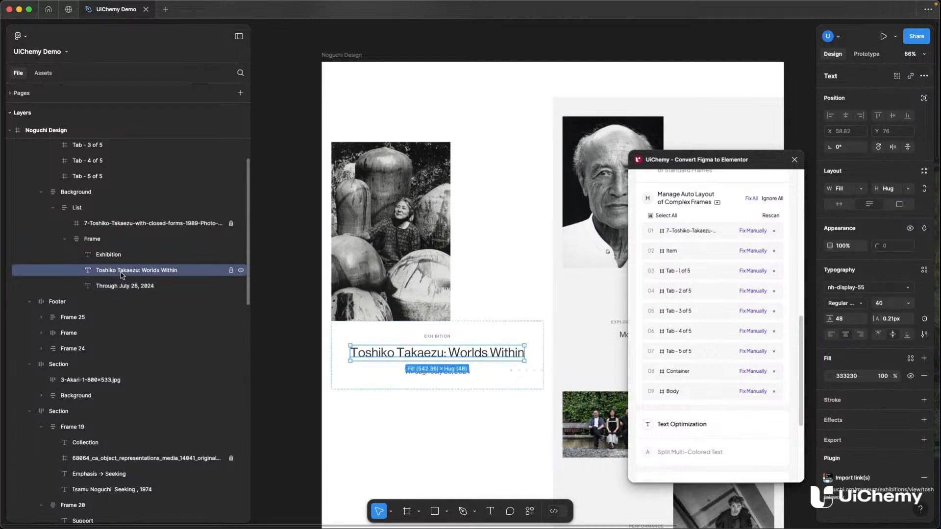
pyautogui.click(125, 261)
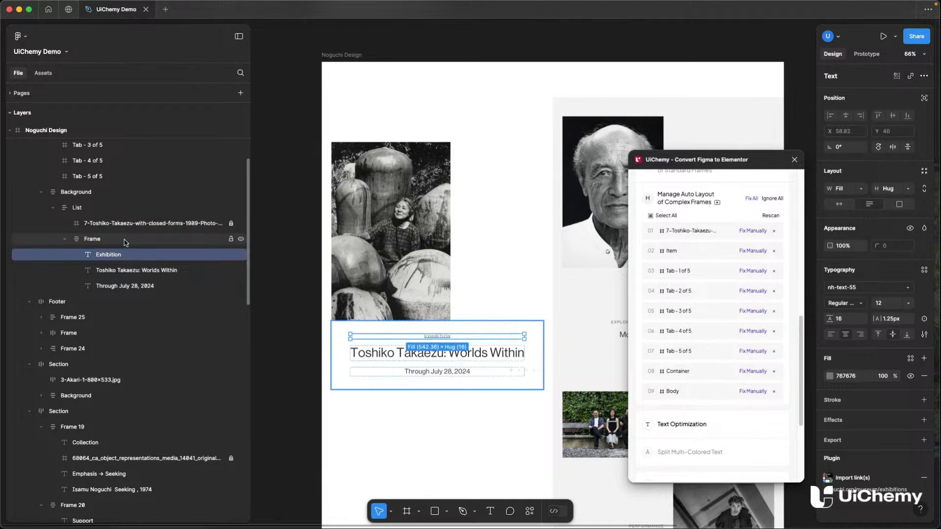
pyautogui.click(125, 241)
# - Center the contents of the List frame holding the exhibition image and text, and rescan the complex frames
pyautogui.click(113, 208)
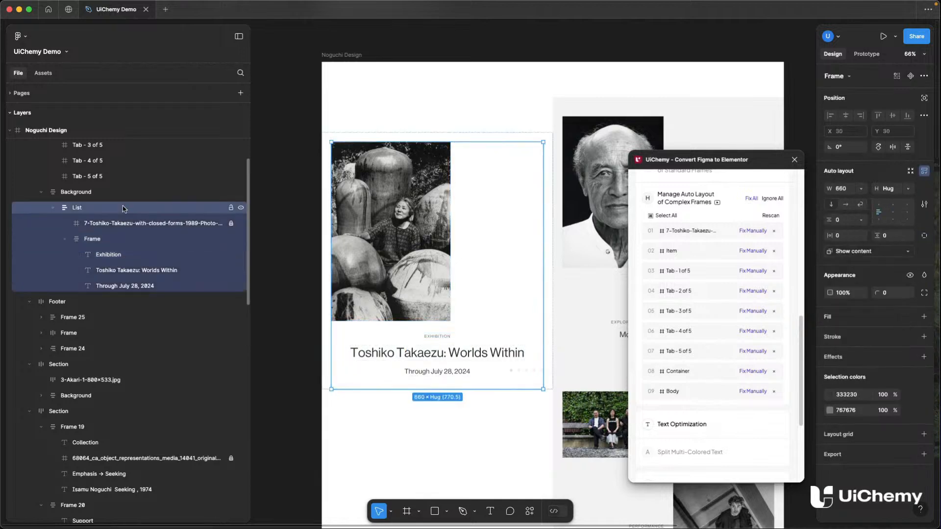
pyautogui.click(893, 211)
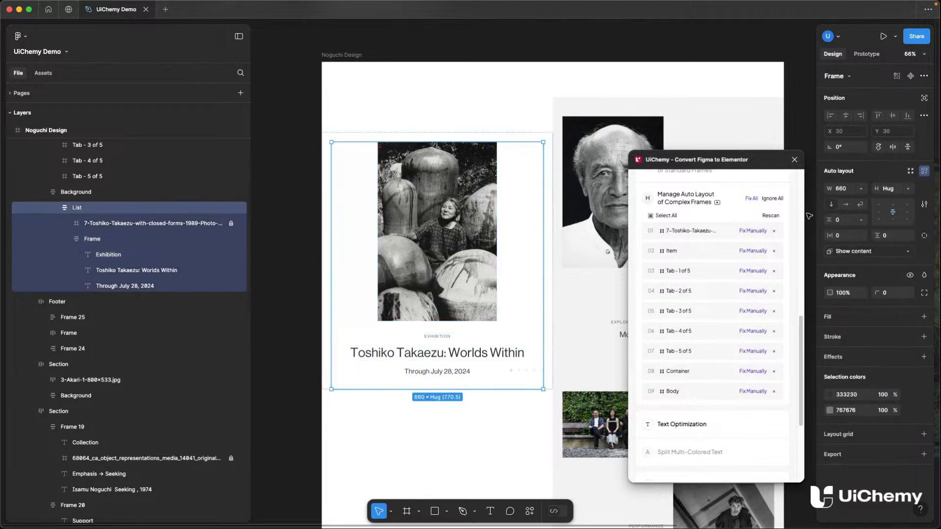
pyautogui.click(770, 216)
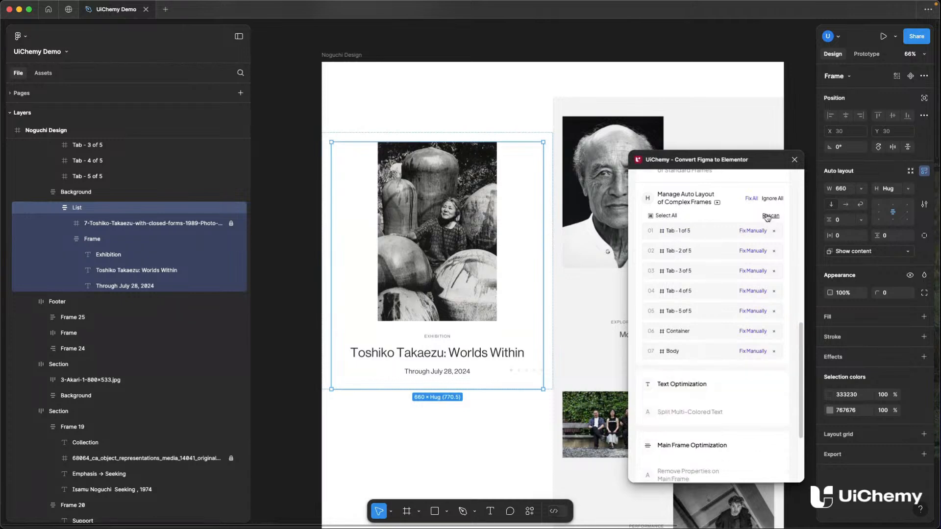
# - Lock the five flagged Tab frames inside the Tablist frame
pyautogui.click(696, 231)
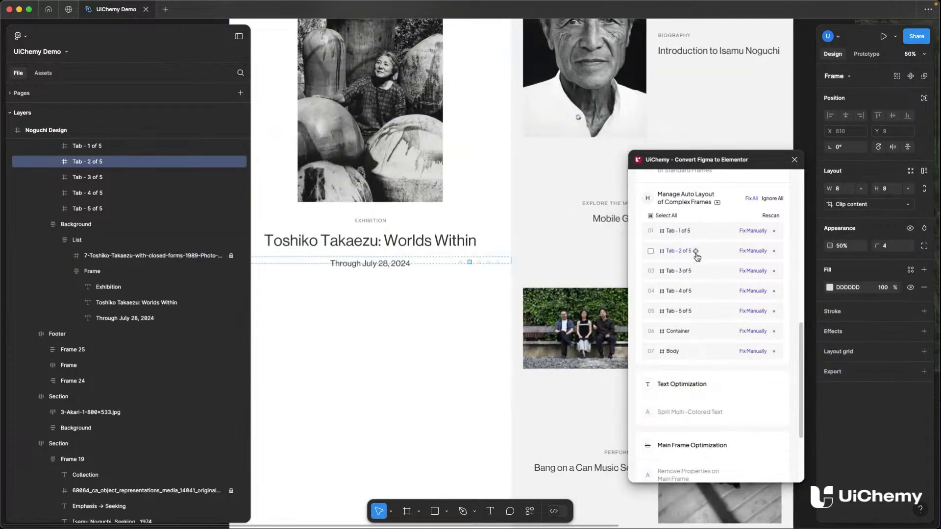
pyautogui.click(696, 250)
pyautogui.scroll(3, 97, 193)
pyautogui.click(97, 194)
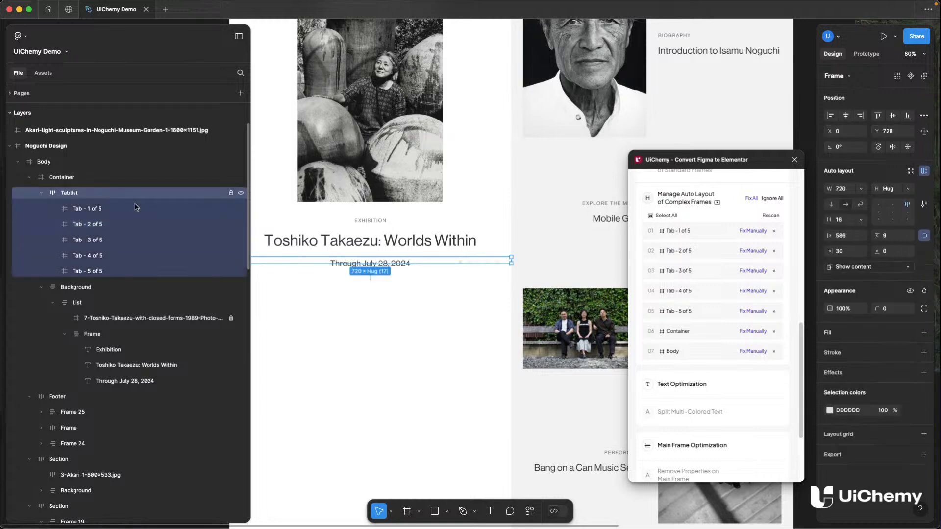
pyautogui.press('Return')
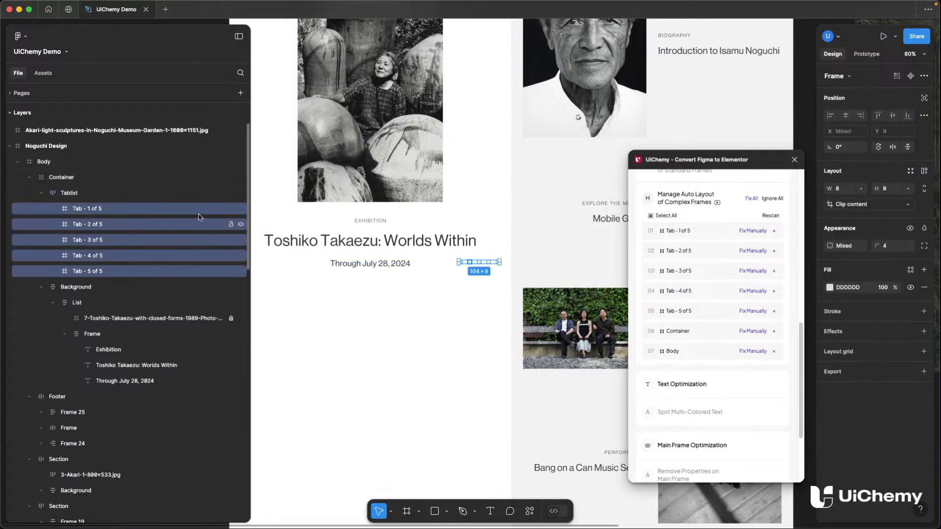
pyautogui.press('super+shift+l')
pyautogui.click(108, 194)
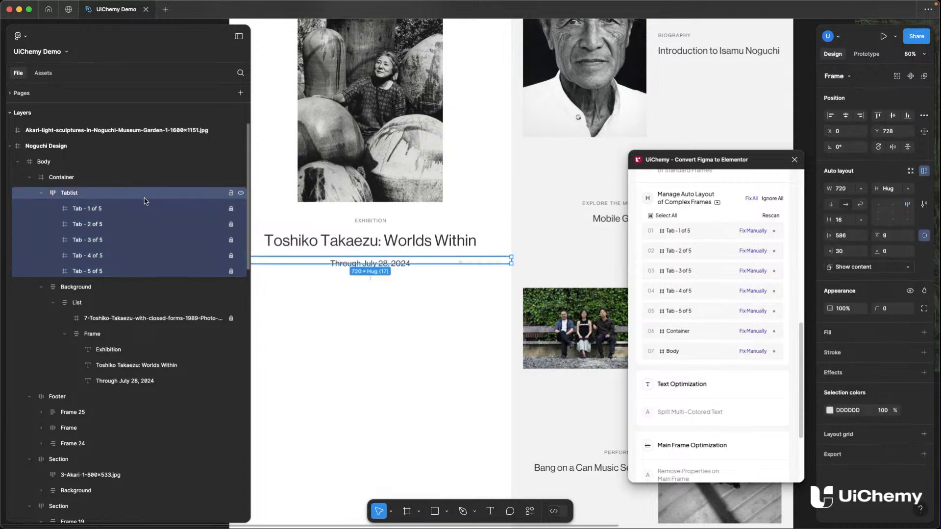
# - Move the Tablist frame into the Background frame beside the List frame
pyautogui.click(39, 195)
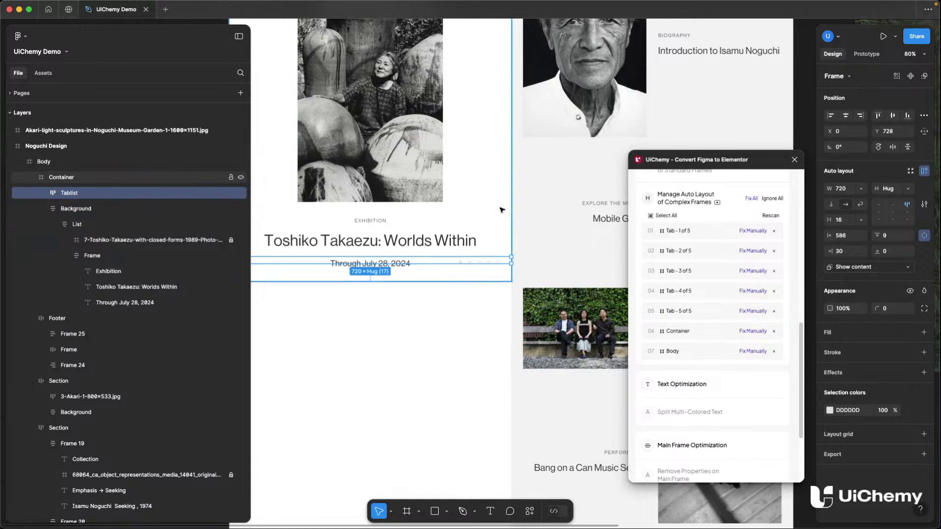
pyautogui.scroll(-2, 406, 225)
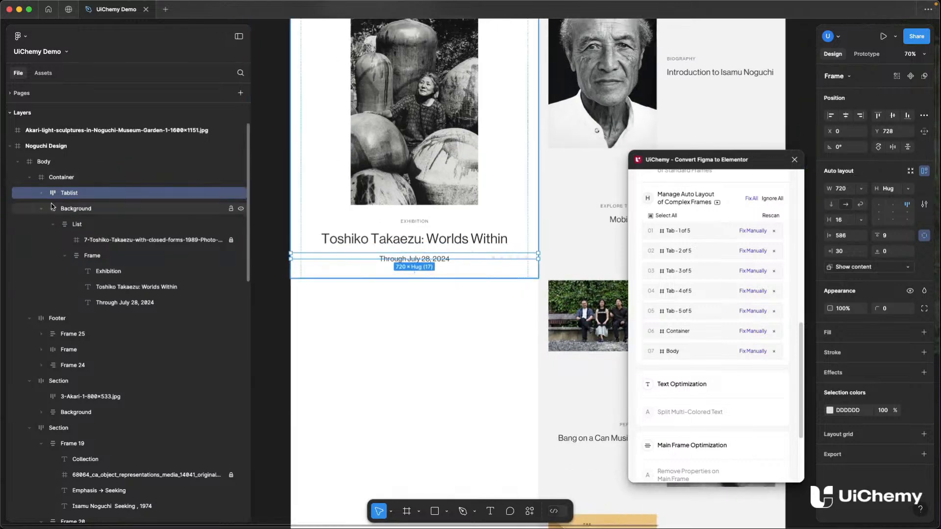
pyautogui.click(91, 257)
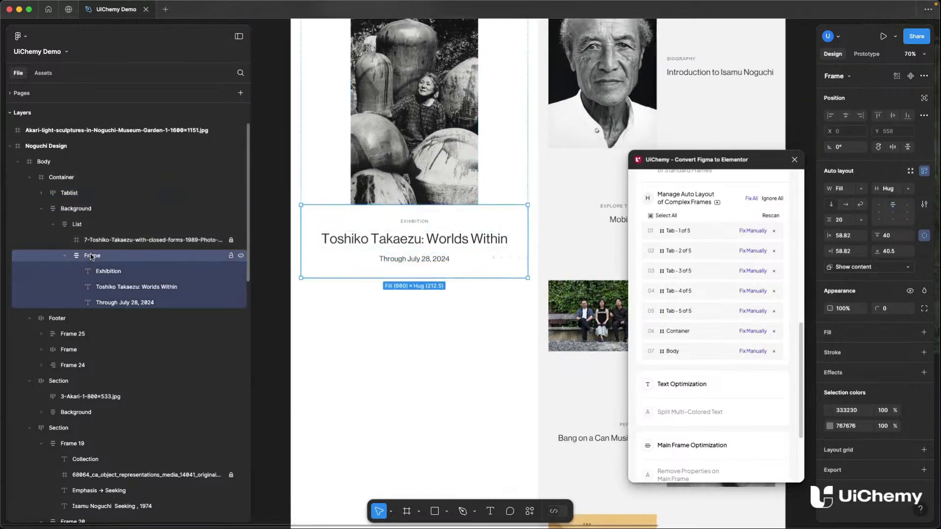
pyautogui.click(65, 255)
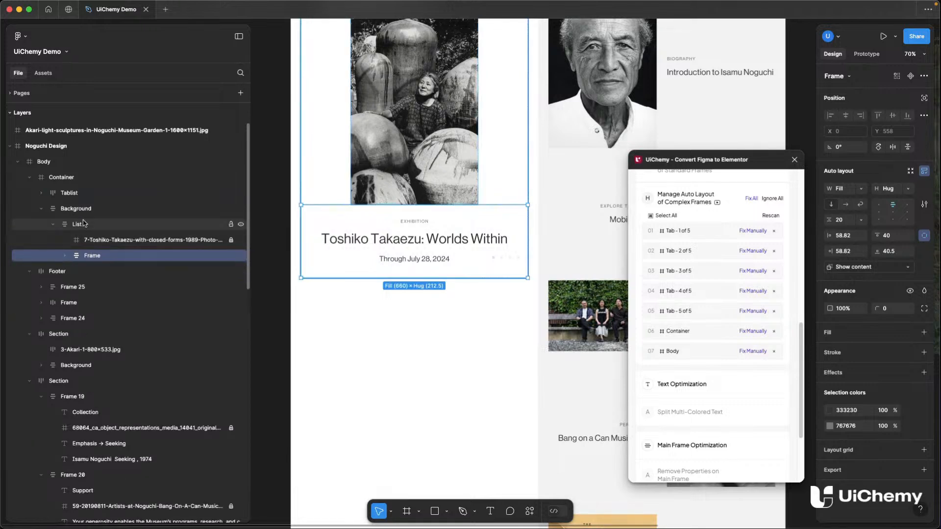
pyautogui.click(69, 193)
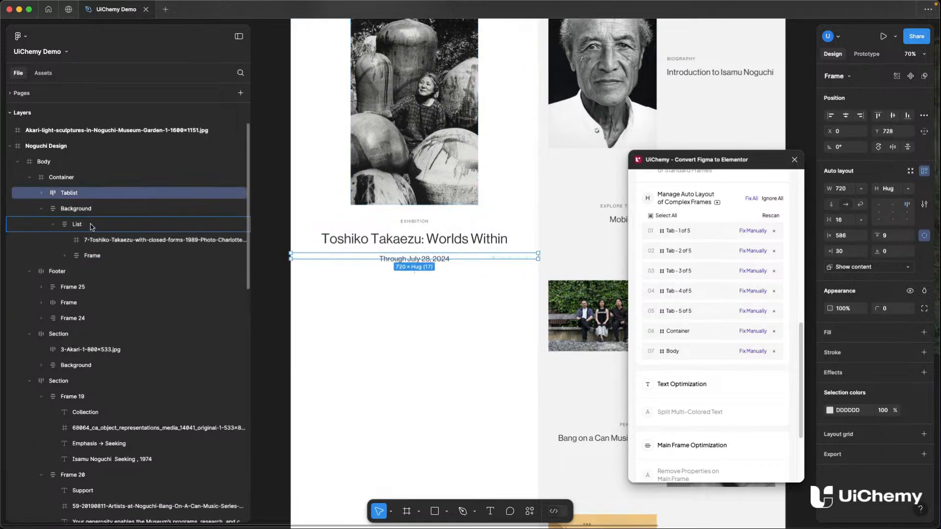
pyautogui.moveTo(95, 211); pyautogui.dragTo(94, 214)
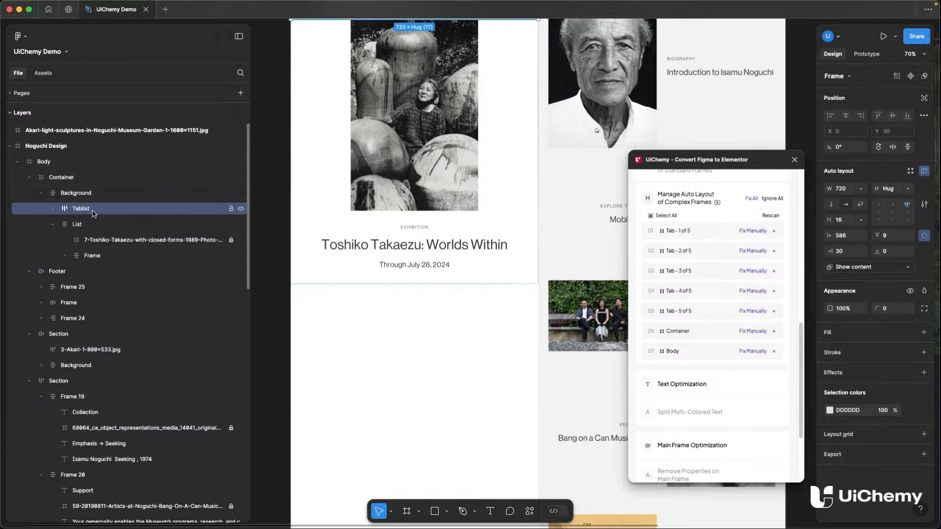
pyautogui.scroll(3, 363, 184)
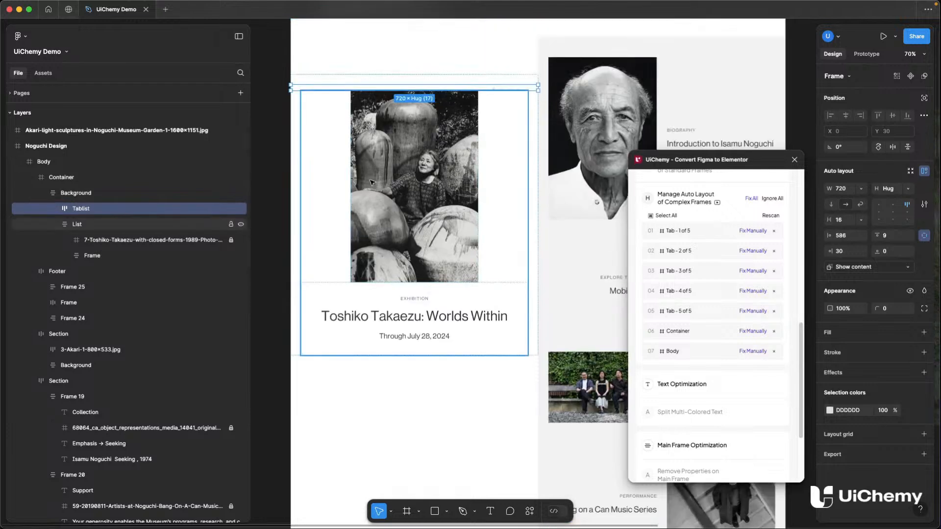
# - Position Tablist absolutely at the bottom of the Background frame and set its left and right padding to 0
pyautogui.click(925, 98)
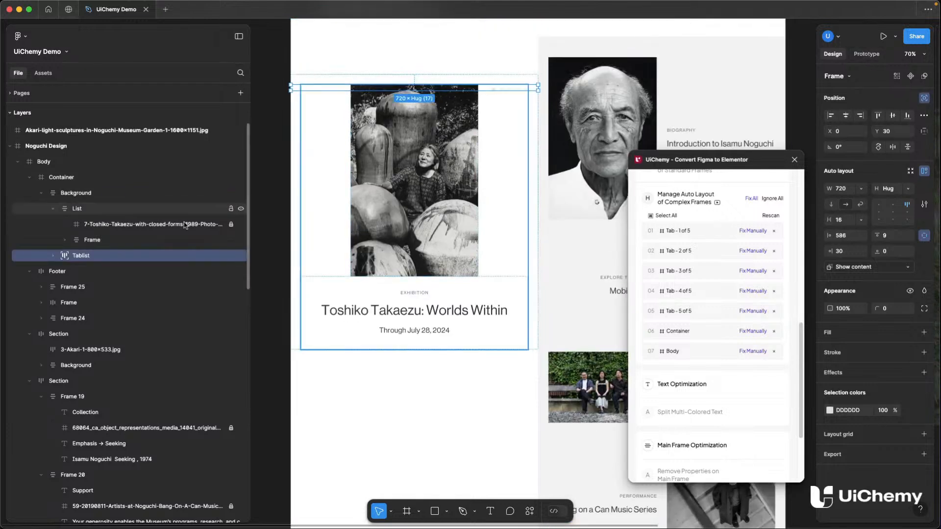
pyautogui.click(907, 115)
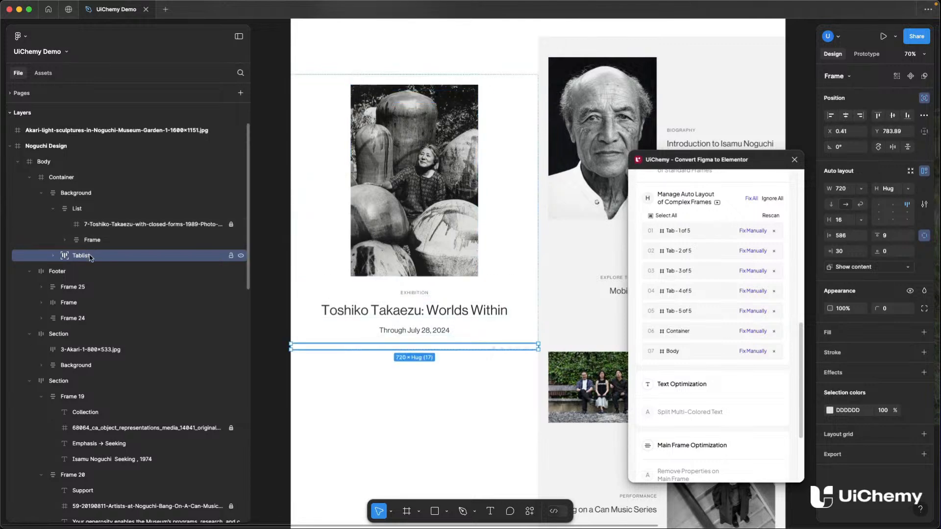
pyautogui.click(842, 236)
pyautogui.write('0')
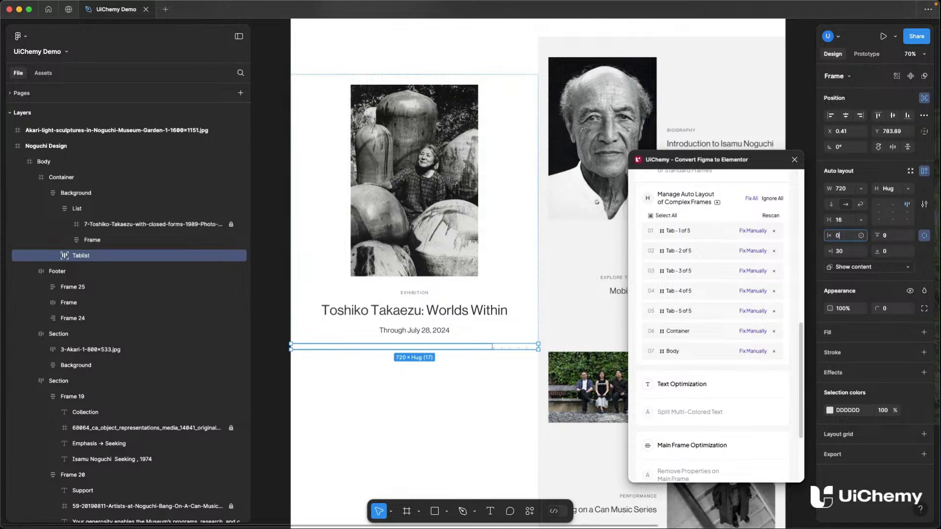
pyautogui.press('Return')
pyautogui.click(847, 252)
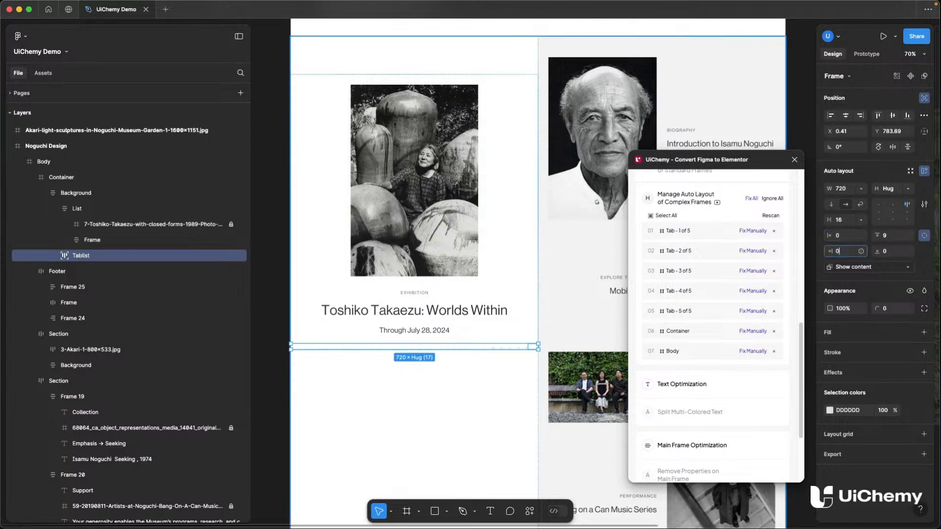
pyautogui.press('Return')
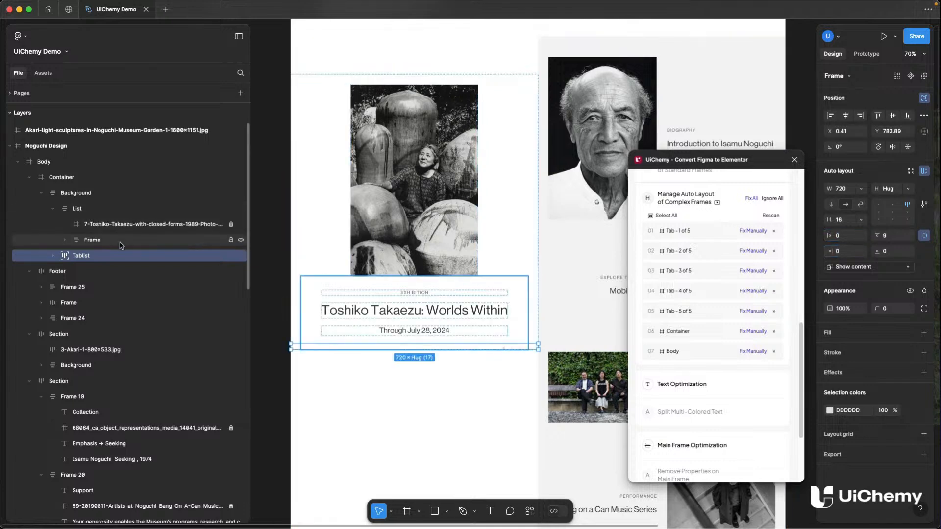
# - Nudge the Tablist frame beneath the exhibition text to about X -36.59, Y 776.89
pyautogui.click(123, 272)
pyautogui.click(123, 256)
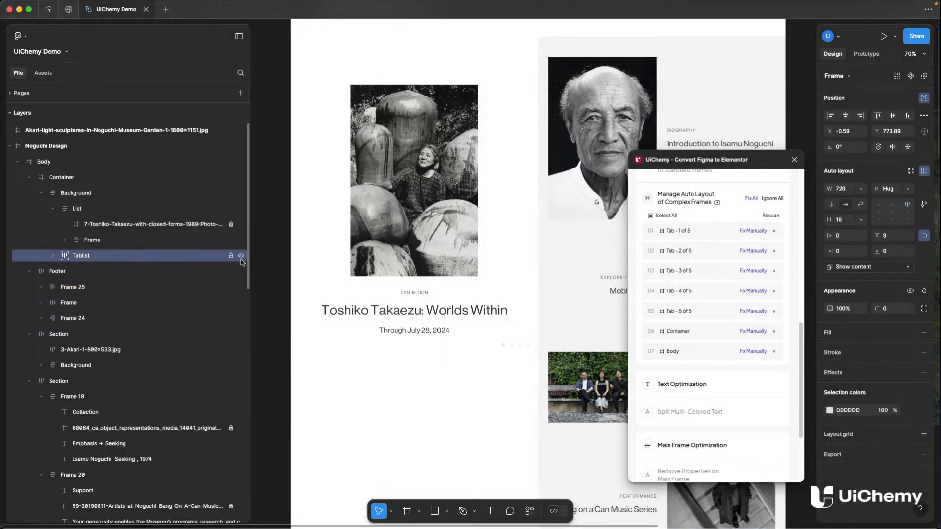
pyautogui.hotkey('shift', 'Left')
pyautogui.hotkey('shift', 'Left')
pyautogui.press('Left')
pyautogui.press('Left')
pyautogui.press('Left')
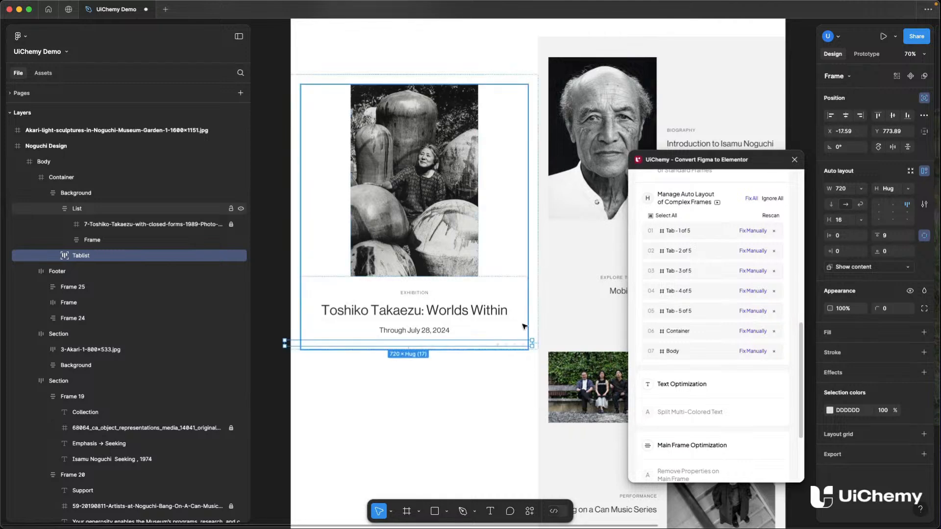
pyautogui.press('Left')
pyautogui.press('Up')
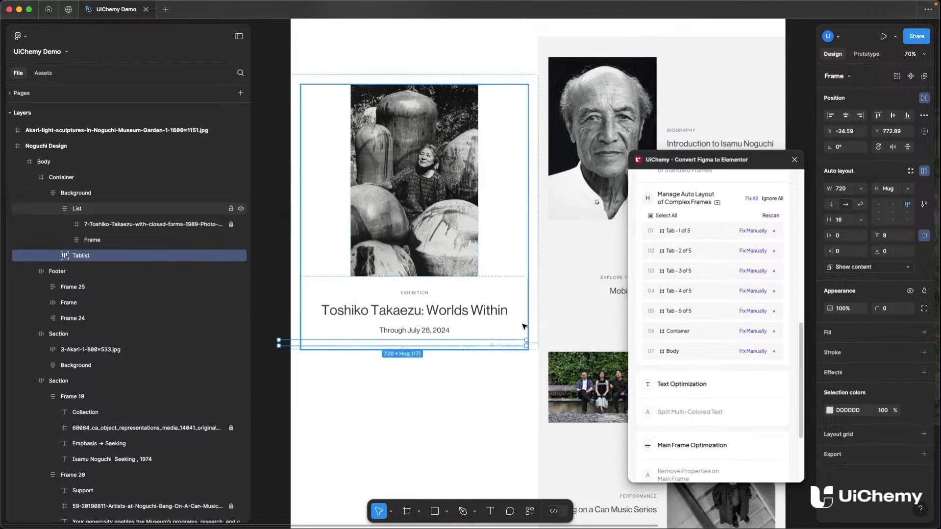
pyautogui.press('Down')
pyautogui.press('Down')
pyautogui.press('Down')
pyautogui.press('Down')
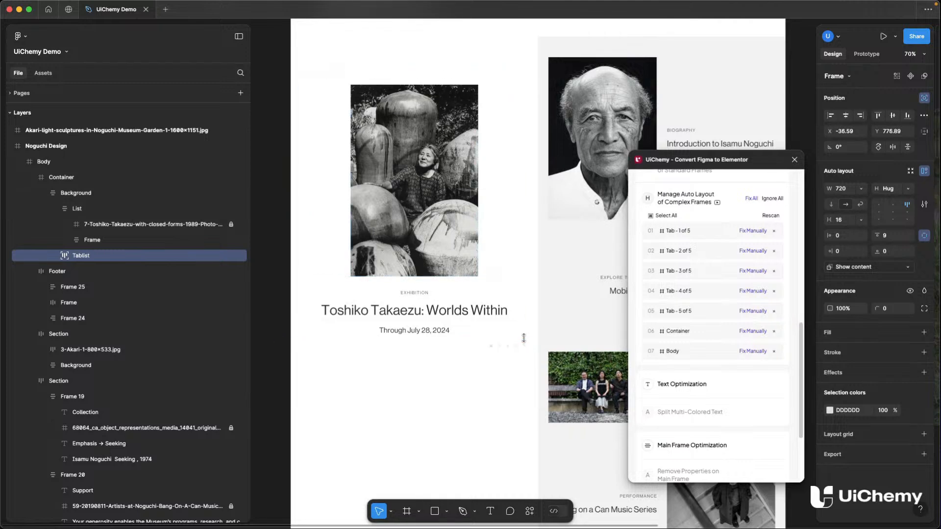
# - Ungroup the Container frame so the Background frame sits directly inside Body
pyautogui.click(114, 209)
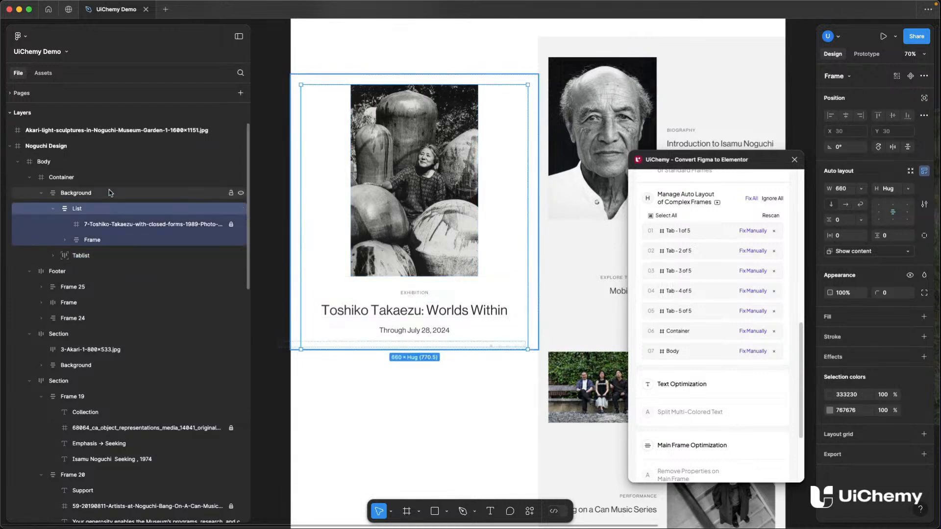
pyautogui.click(99, 193)
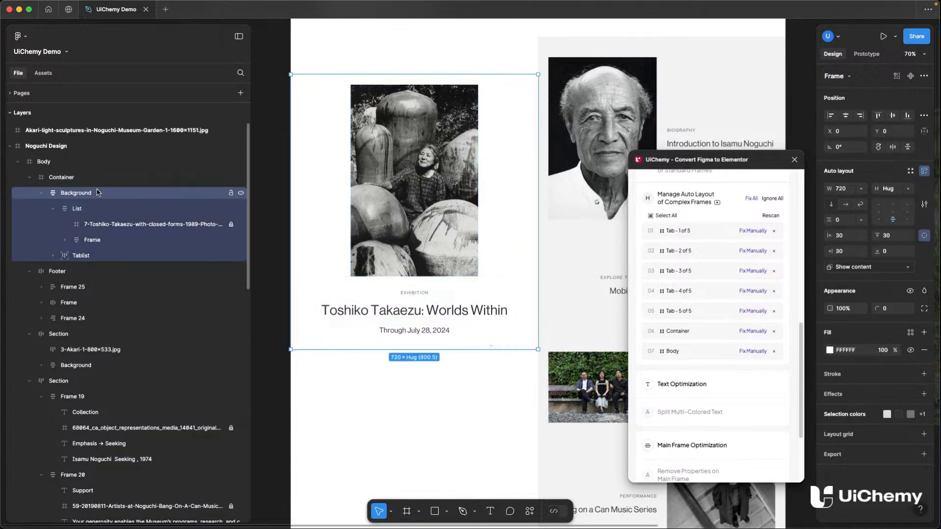
pyautogui.click(40, 194)
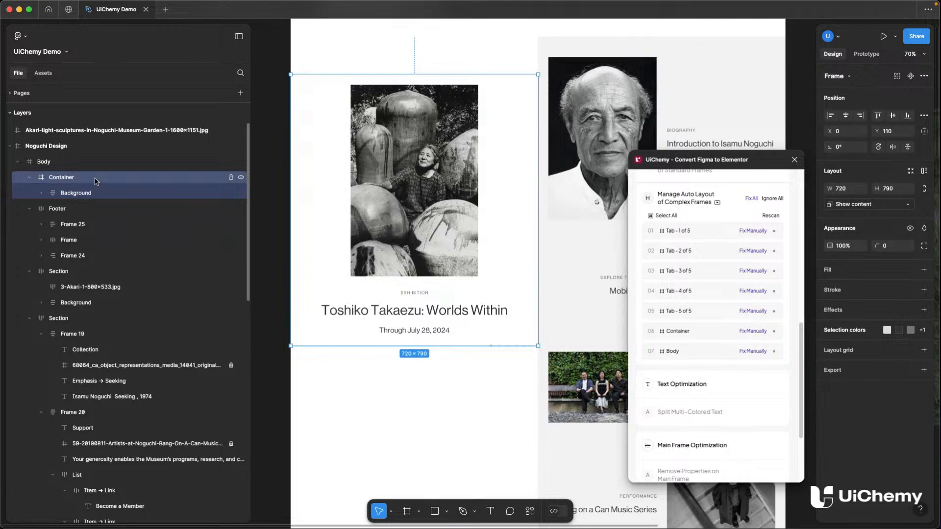
pyautogui.press('super+shift+g')
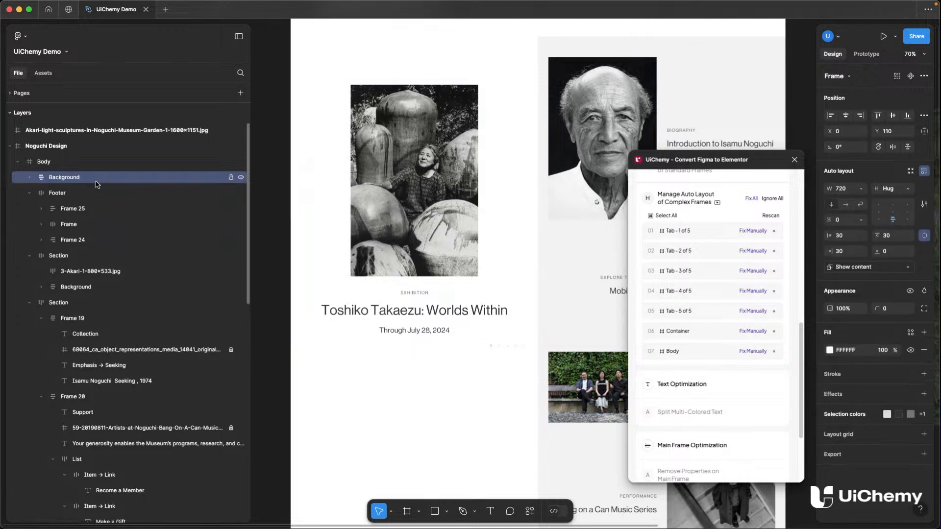
# - Rescan the complex frames and apply vertical auto layout to the flagged Body frame
pyautogui.click(94, 162)
pyautogui.click(93, 177)
pyautogui.press('Escape')
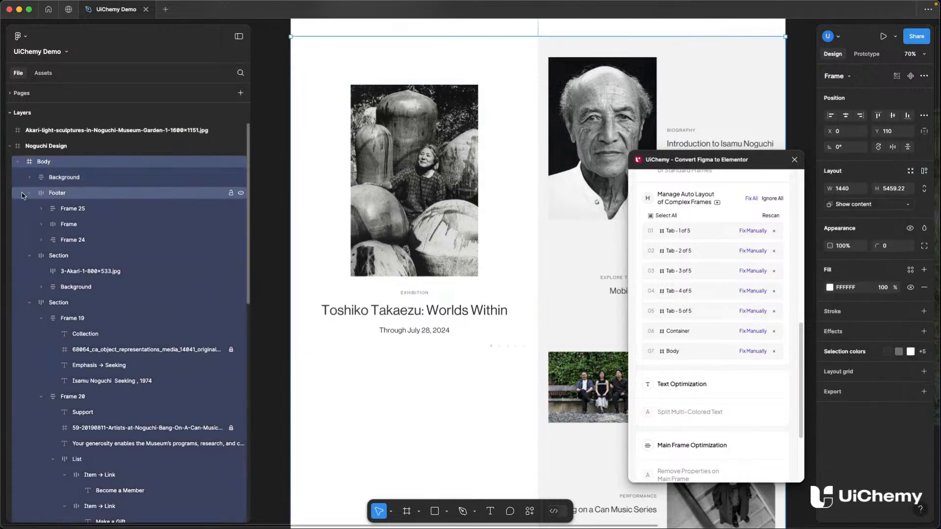
pyautogui.click(26, 194)
pyautogui.click(26, 194)
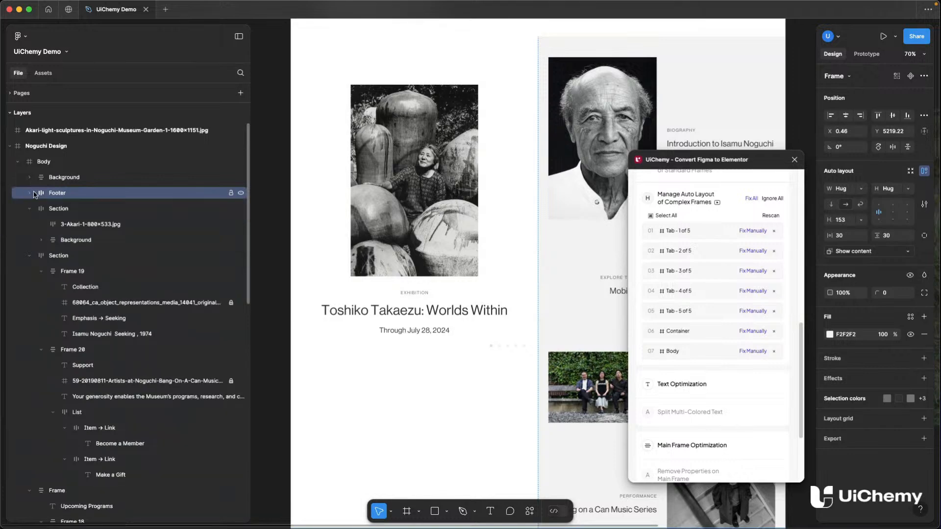
pyautogui.click(769, 217)
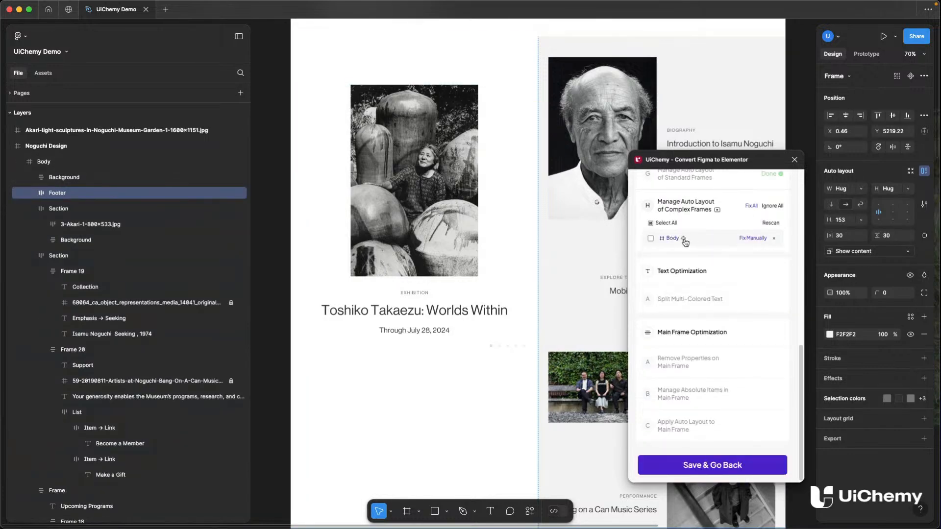
pyautogui.click(684, 239)
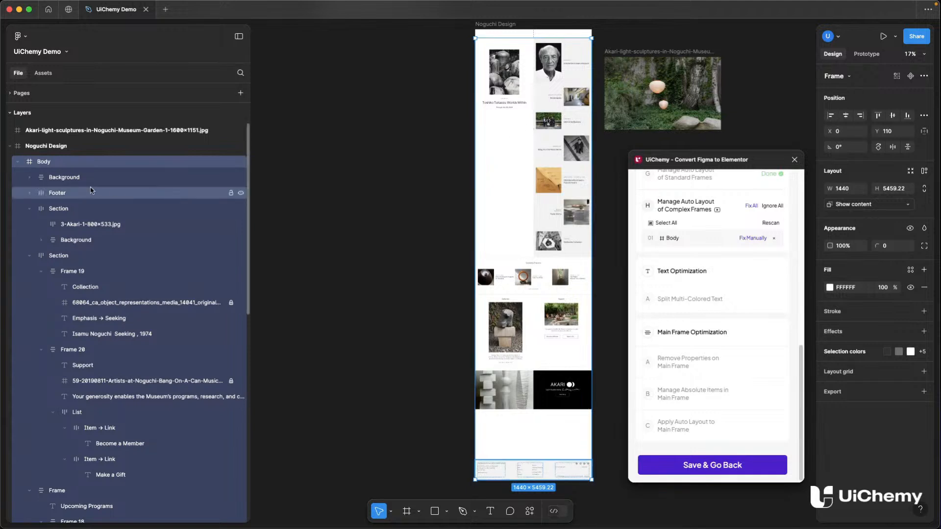
pyautogui.hotkey('shift', 'a')
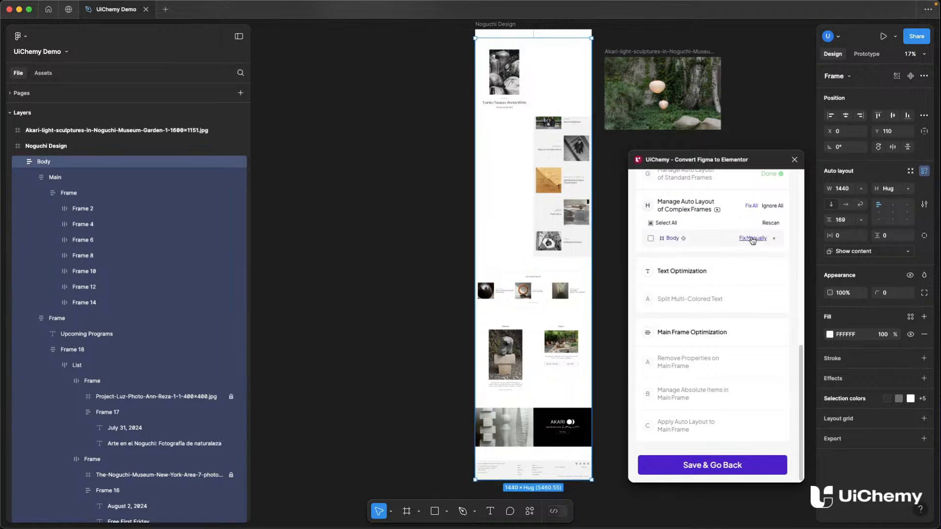
# - Resolve the flagged Body frame in the complex frames check and apply the auto layout fix to the Noguchi Design main frame
pyautogui.click(753, 239)
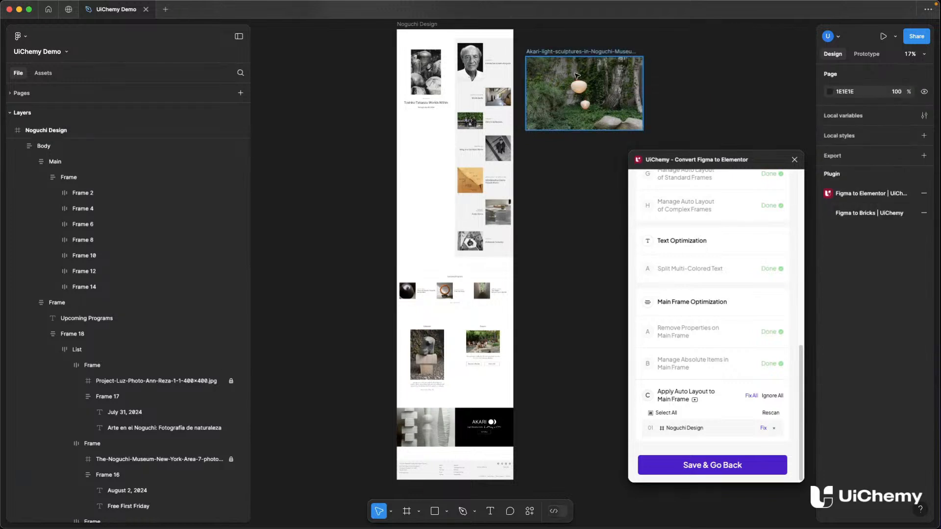
pyautogui.scroll(1, 490, 142)
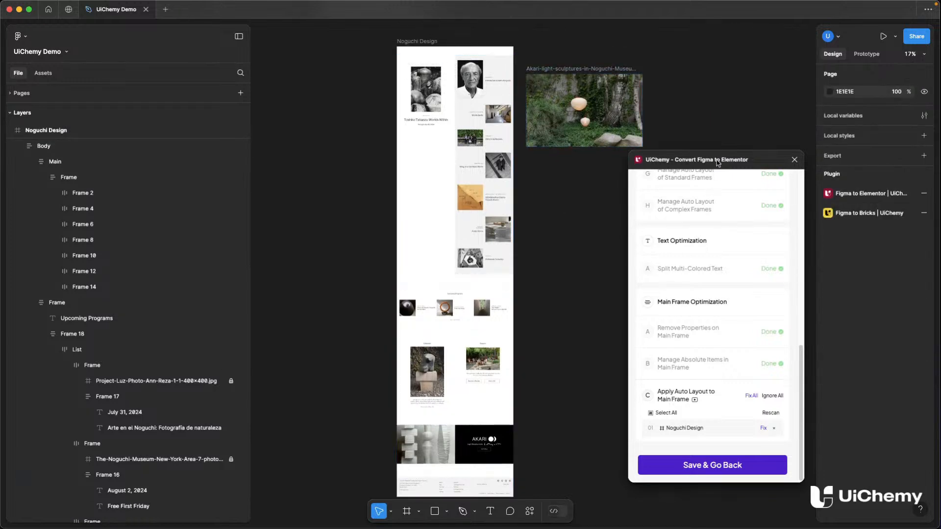
pyautogui.moveTo(718, 163); pyautogui.dragTo(705, 84)
pyautogui.scroll(1, 456, 221)
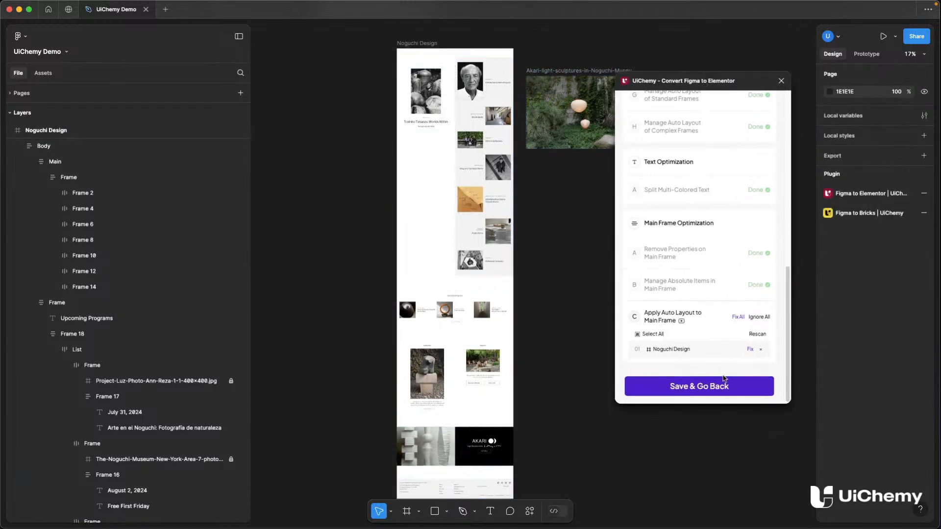
pyautogui.click(750, 350)
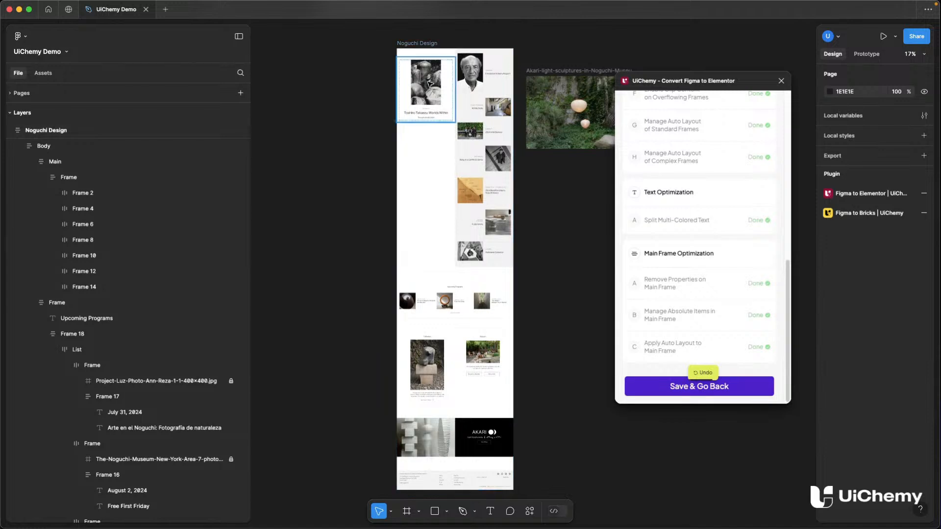
# - Turn off absolute positioning for the Background frame holding the exhibition image and text, collapsing the expanded layers around it
pyautogui.click(425, 85)
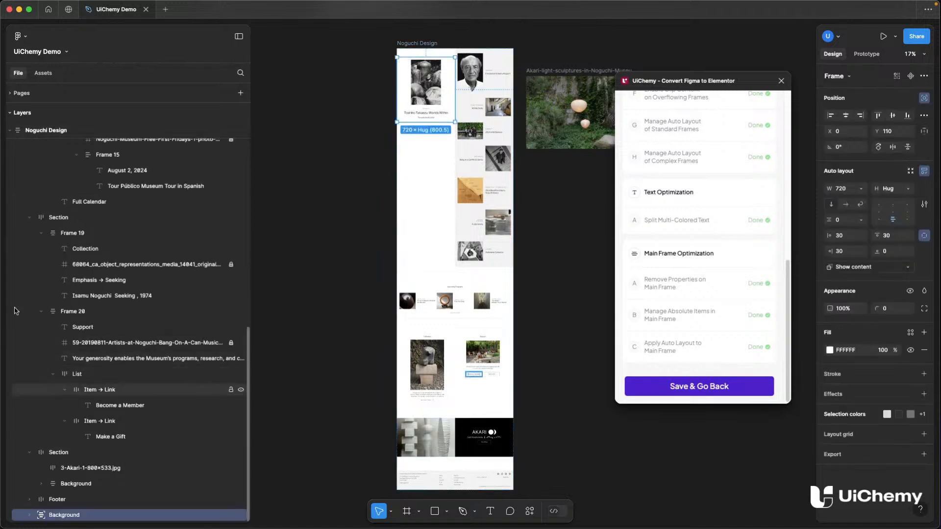
pyautogui.click(27, 219)
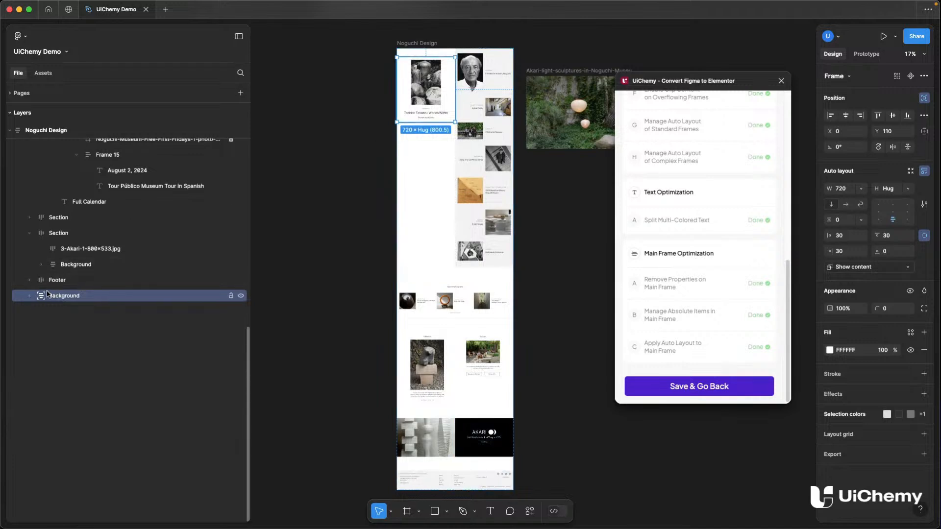
pyautogui.scroll(10, 49, 286)
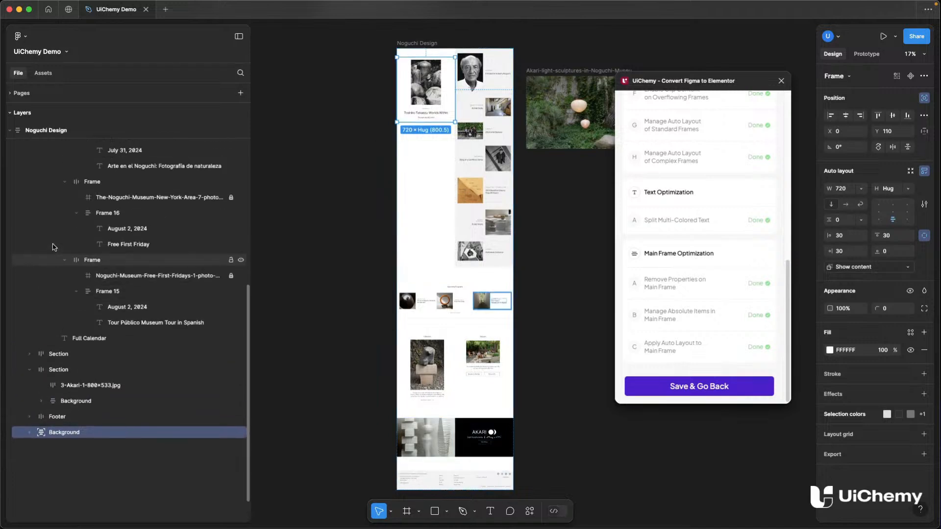
pyautogui.click(41, 290)
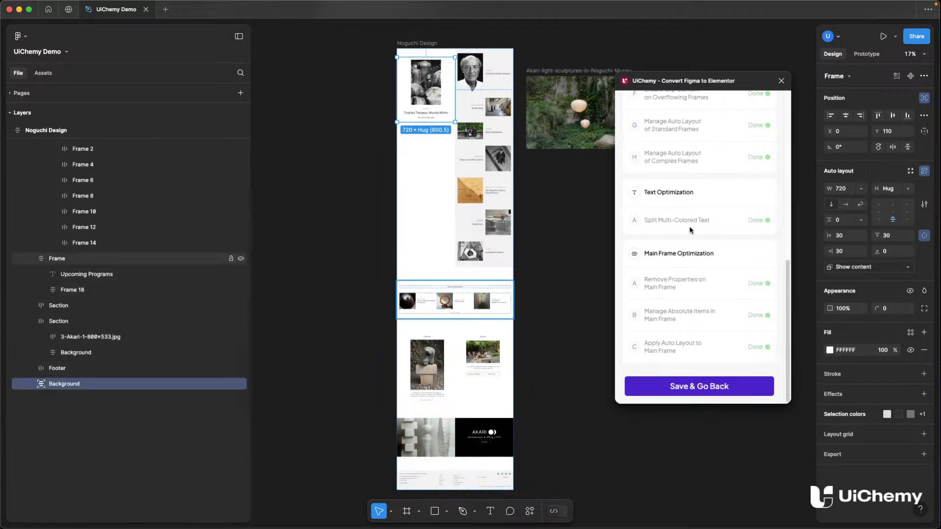
pyautogui.click(925, 98)
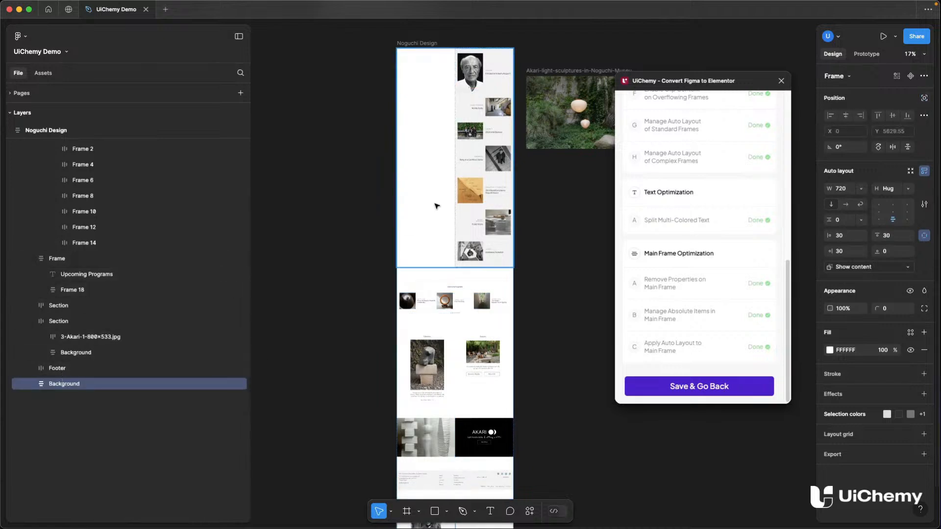
# - Move the Background frame into Main above its existing Frame and switch Main to horizontal auto layout
pyautogui.scroll(3, 150, 237)
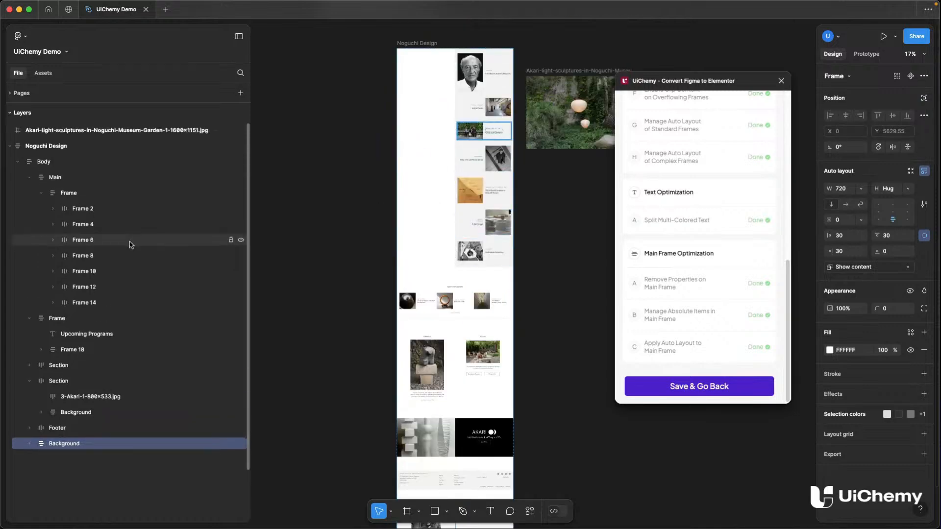
pyautogui.click(41, 194)
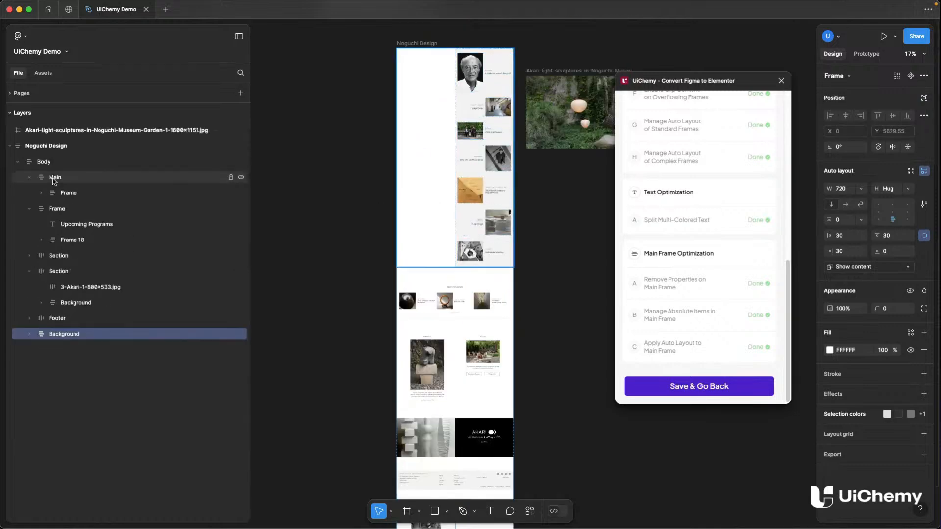
pyautogui.moveTo(66, 334); pyautogui.dragTo(71, 193)
pyautogui.click(68, 178)
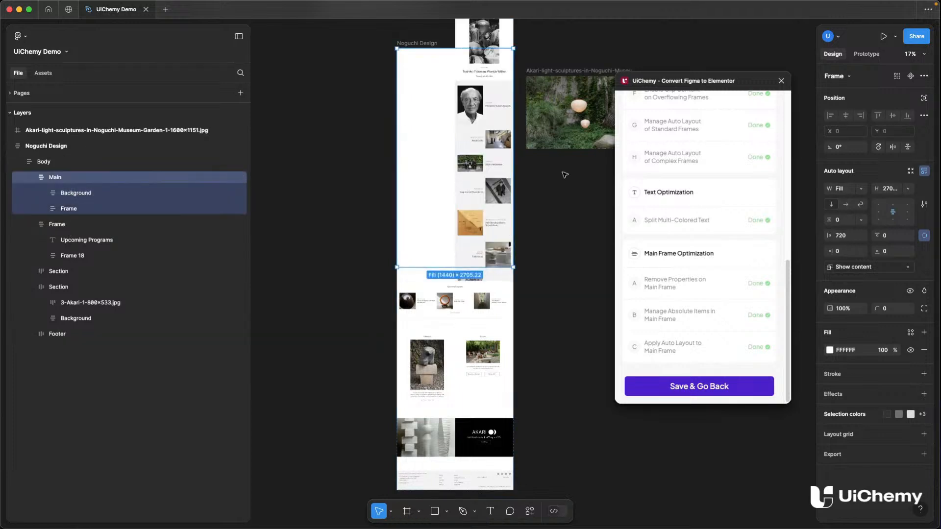
pyautogui.click(844, 204)
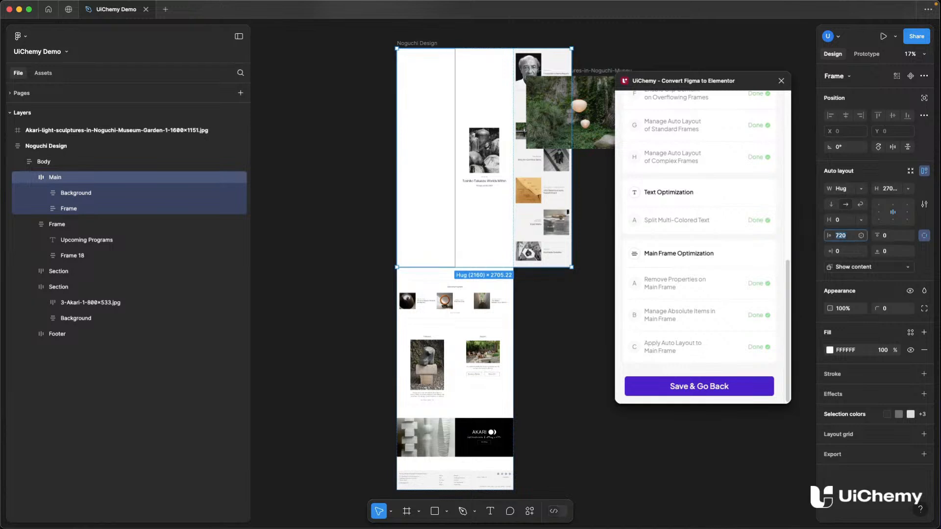
# - Set the Main frame's left padding to 0 and align its content to the top left
pyautogui.write('0')
pyautogui.press('Return')
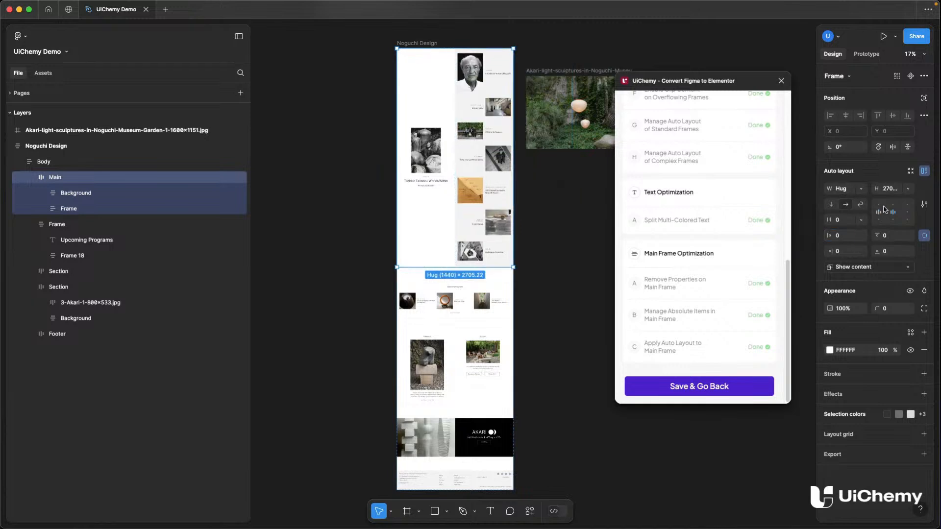
pyautogui.click(881, 204)
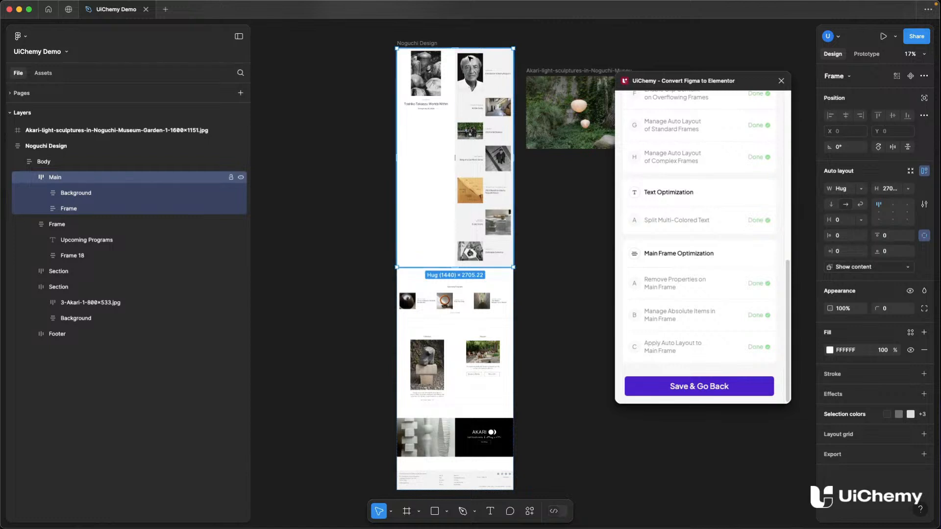
# - Set the top padding of the Background frame inside Main to 60
pyautogui.click(79, 194)
pyautogui.keyDown('shift'); pyautogui.click(92, 210); pyautogui.keyUp('shift')
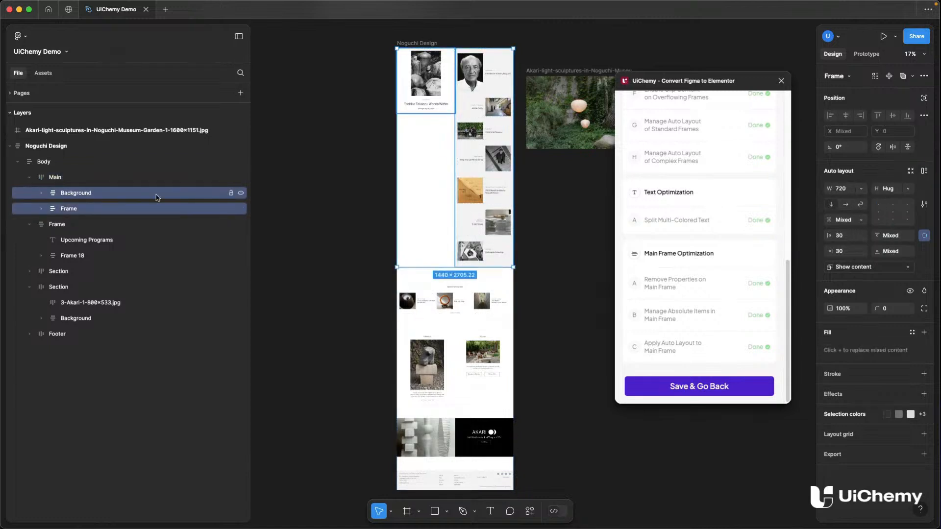
pyautogui.click(130, 194)
pyautogui.scroll(5, 441, 52)
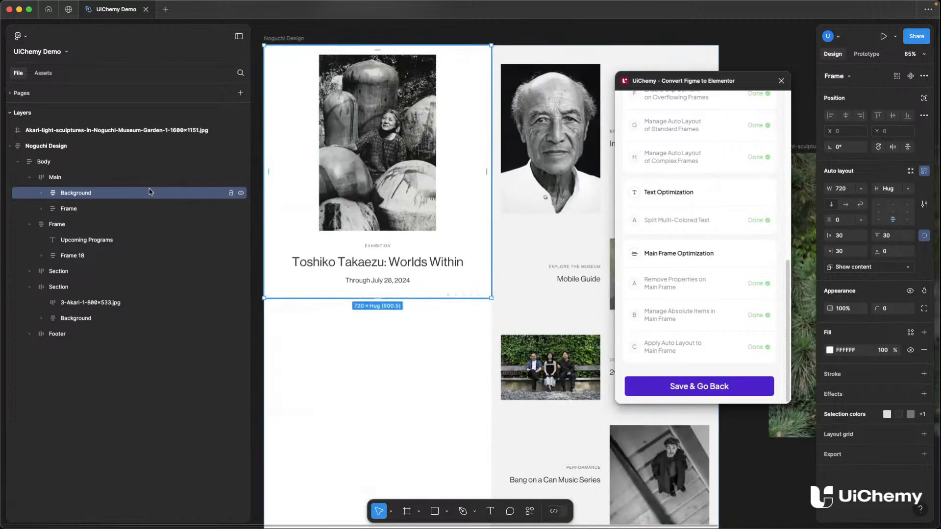
pyautogui.click(896, 237)
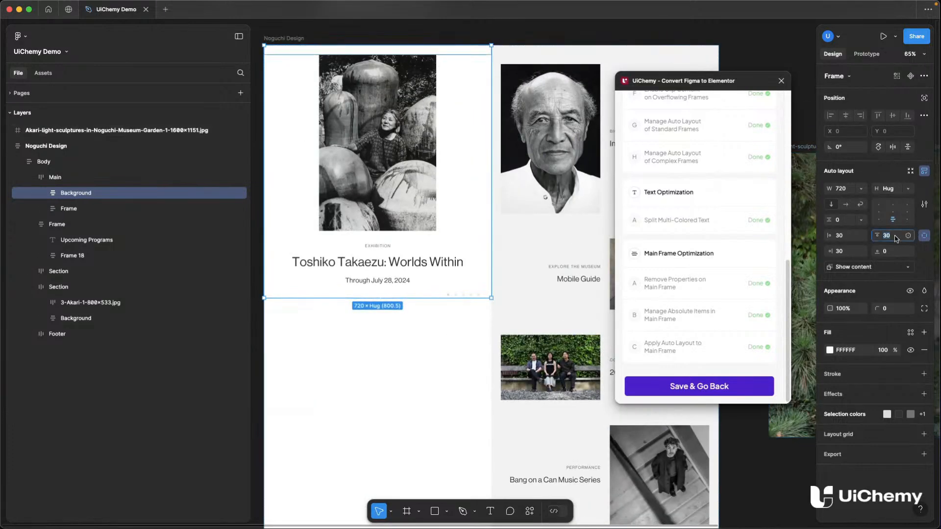
pyautogui.write('60')
pyautogui.press('Return')
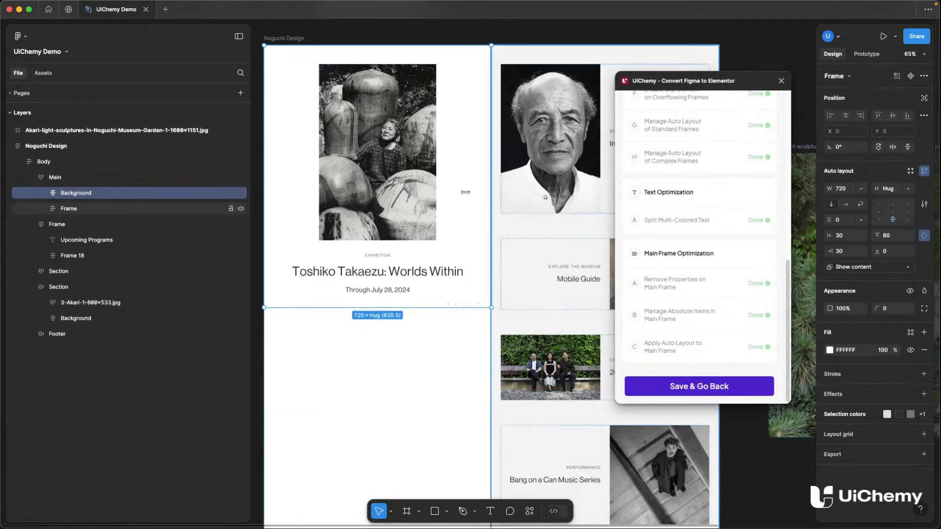
# - Save the optimization work in the UiChemy plugin and return to its conversion options
pyautogui.scroll(-3, 452, 191)
pyautogui.scroll(-3, 452, 192)
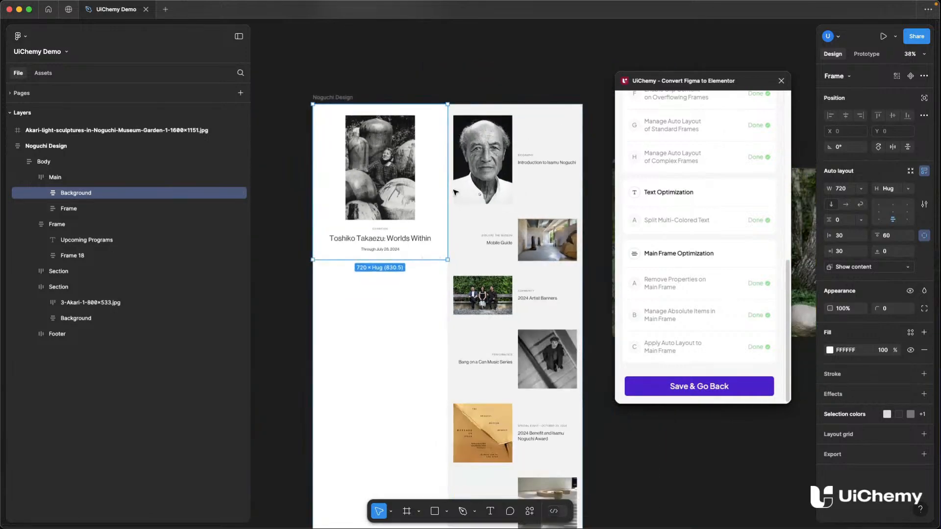
pyautogui.click(703, 395)
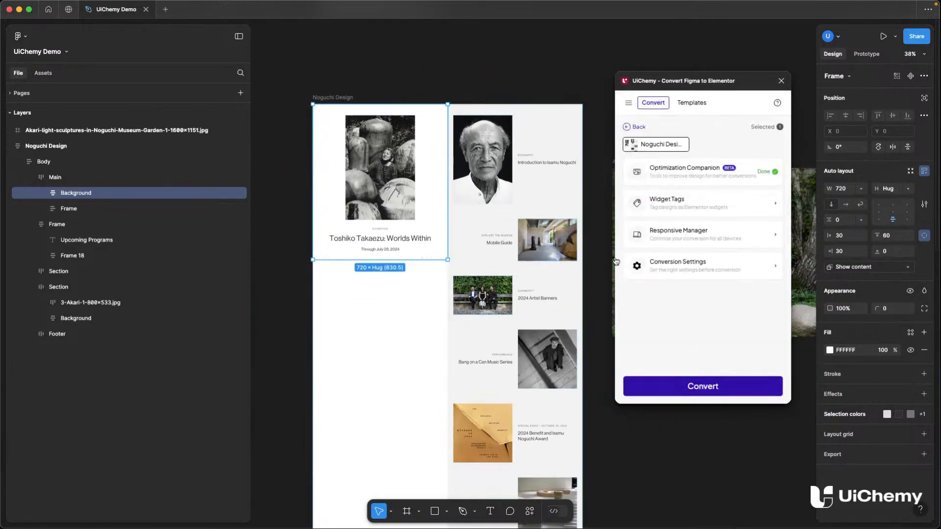
# - Examine the Upcoming Programs, Collection, Support and Akari sections for their layer structure and auto layout
pyautogui.scroll(-5, 424, 150)
pyautogui.scroll(-10, 428, 155)
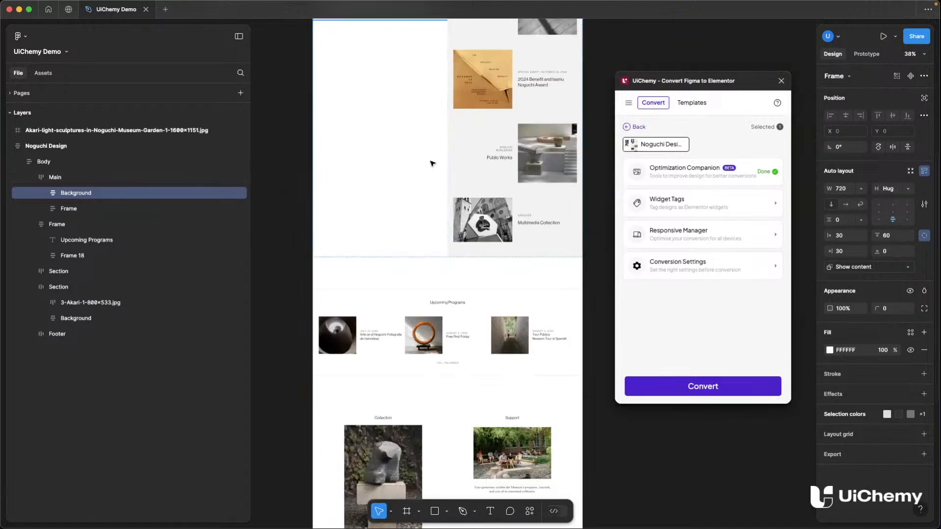
pyautogui.click(454, 72)
pyautogui.click(448, 53)
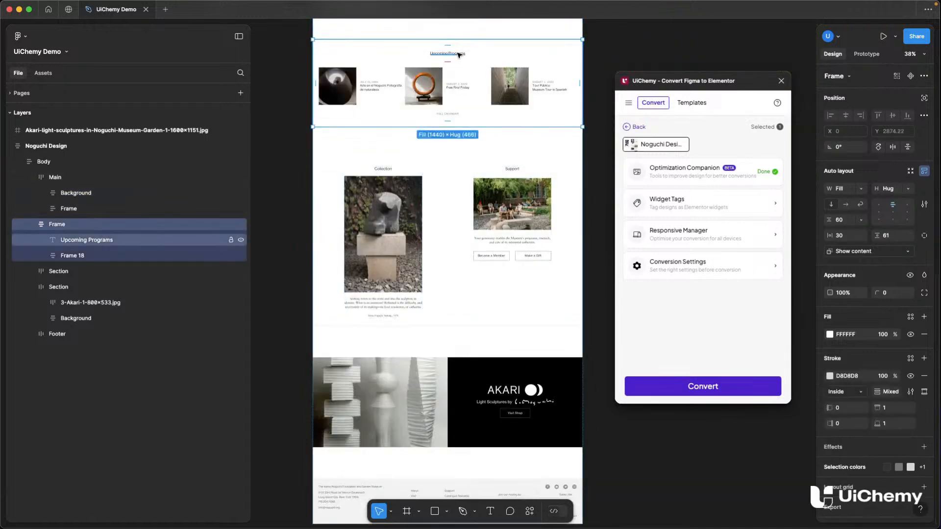
pyautogui.click(383, 302)
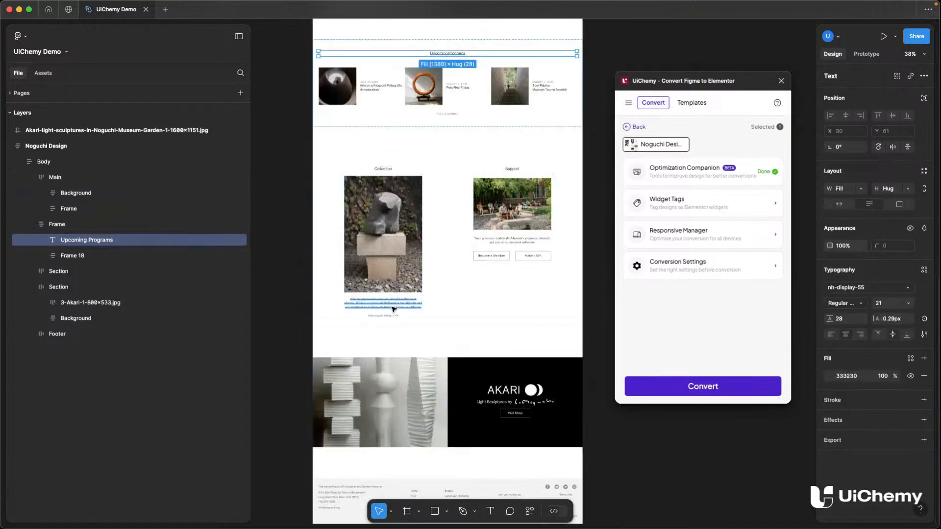
pyautogui.click(497, 256)
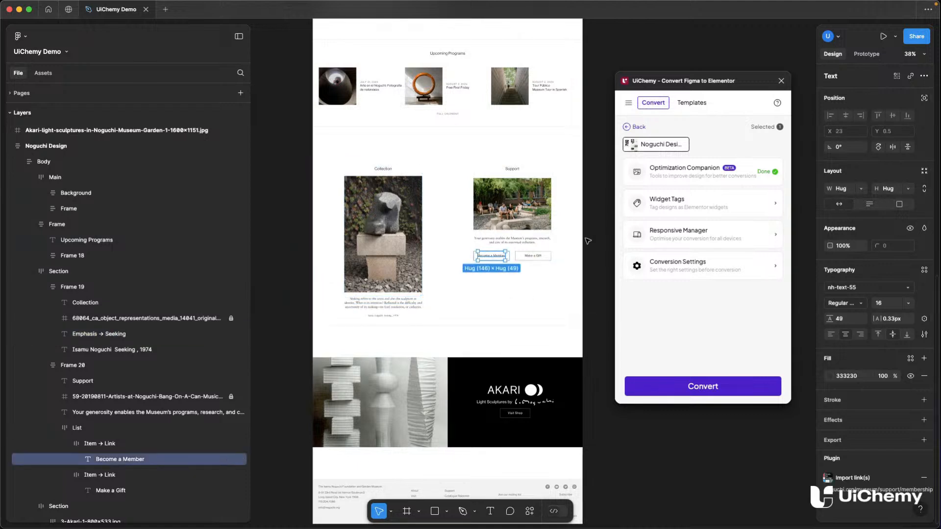
pyautogui.click(539, 260)
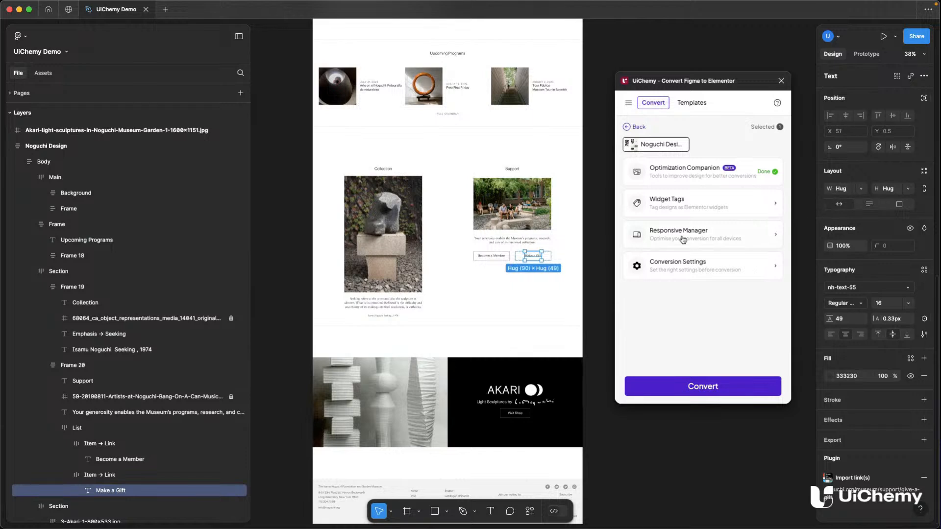
pyautogui.click(512, 240)
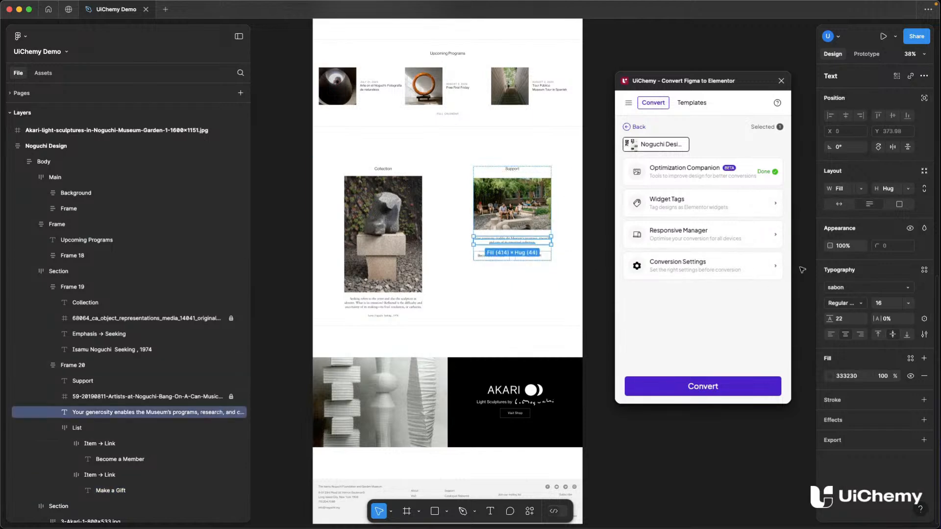
pyautogui.scroll(-3, 353, 274)
pyautogui.click(353, 273)
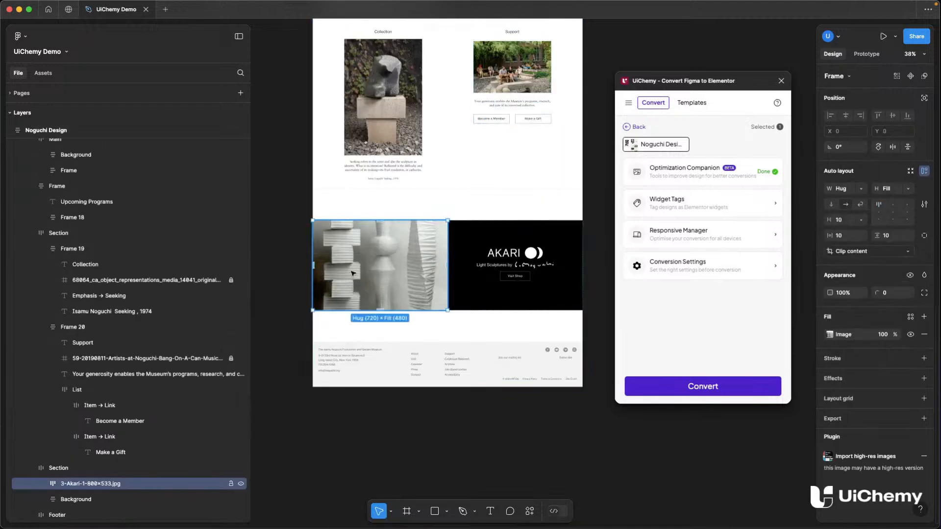
pyautogui.click(560, 288)
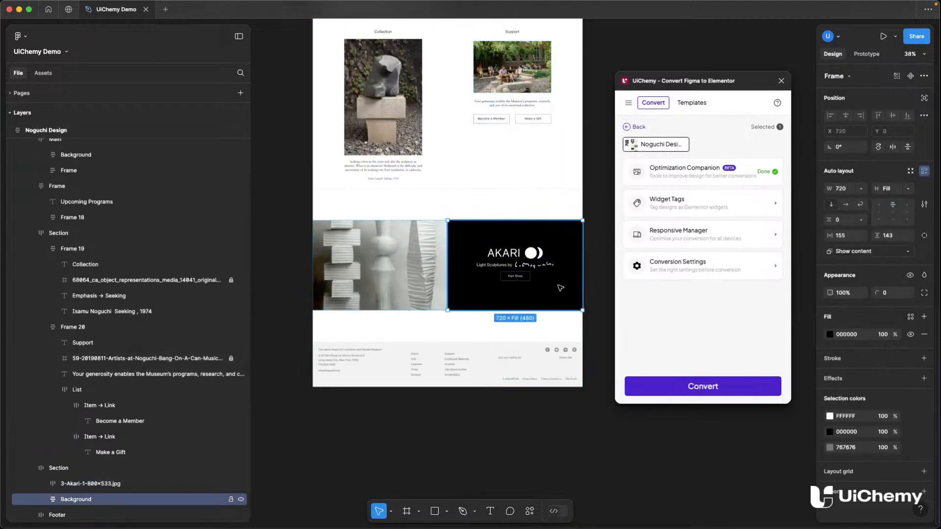
# - Set the width of the List row with "Light Sculptures by" in the Akari section to Fill container
pyautogui.doubleClick(502, 269)
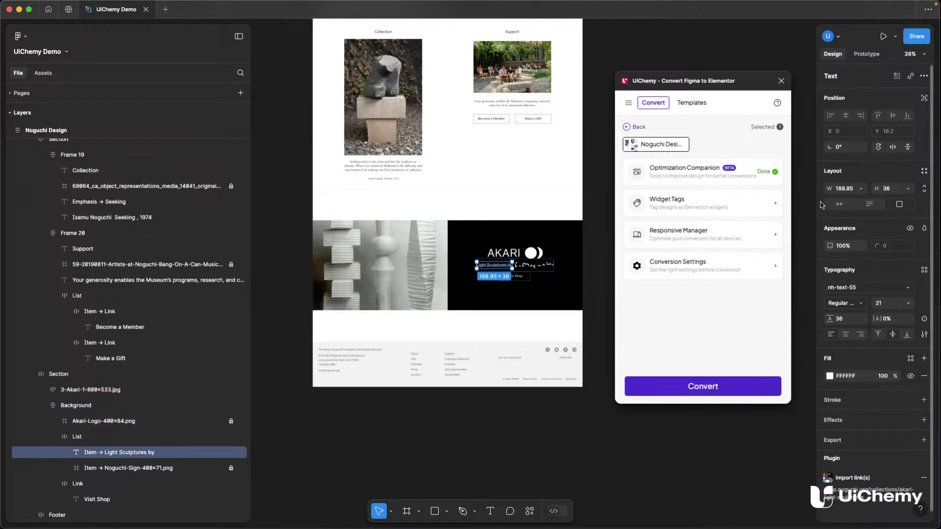
pyautogui.click(533, 268)
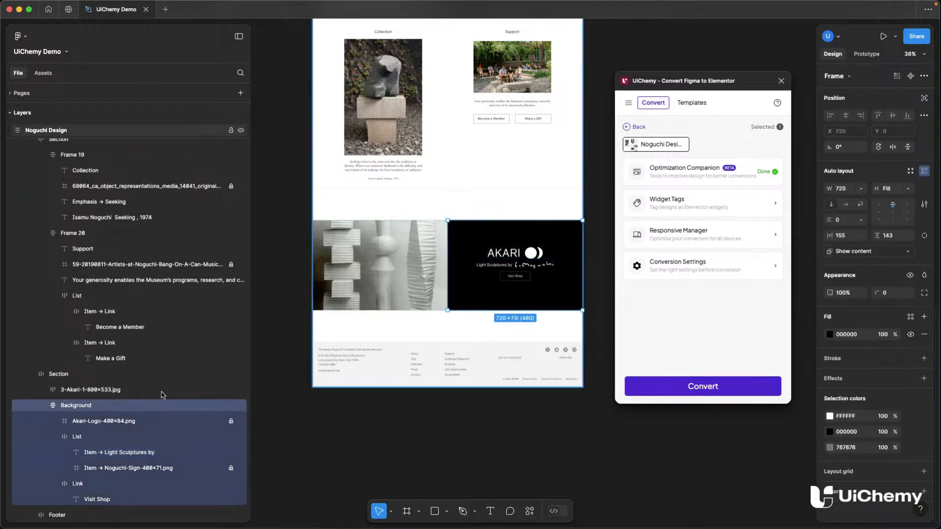
pyautogui.click(84, 437)
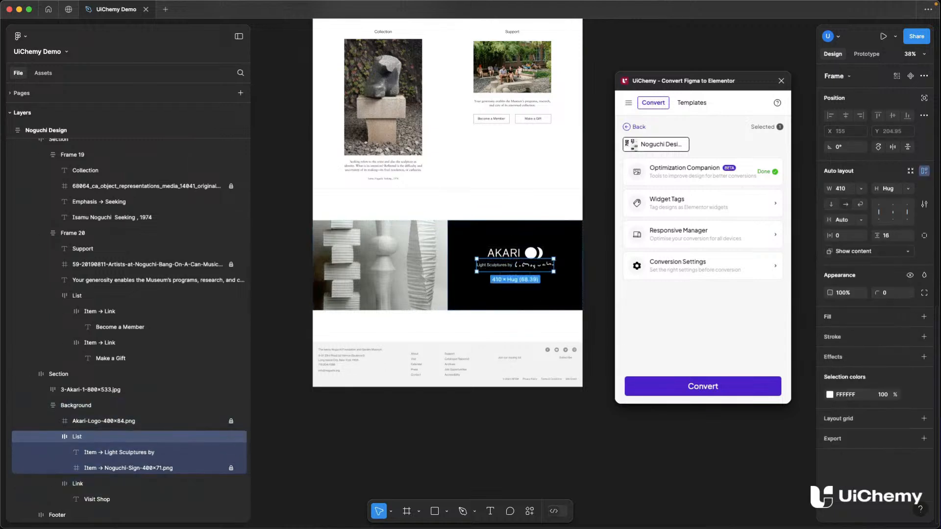
pyautogui.click(861, 189)
pyautogui.click(859, 212)
# - Set the black Akari Background frame's horizontal and vertical padding to 0 and center its content both ways
pyautogui.hotkey('shift', 'Return')
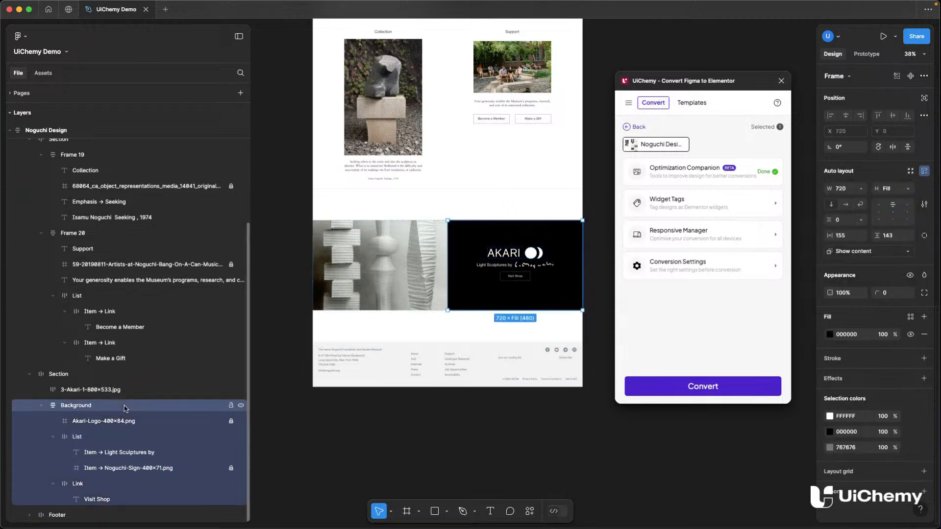
pyautogui.click(843, 236)
pyautogui.write('0')
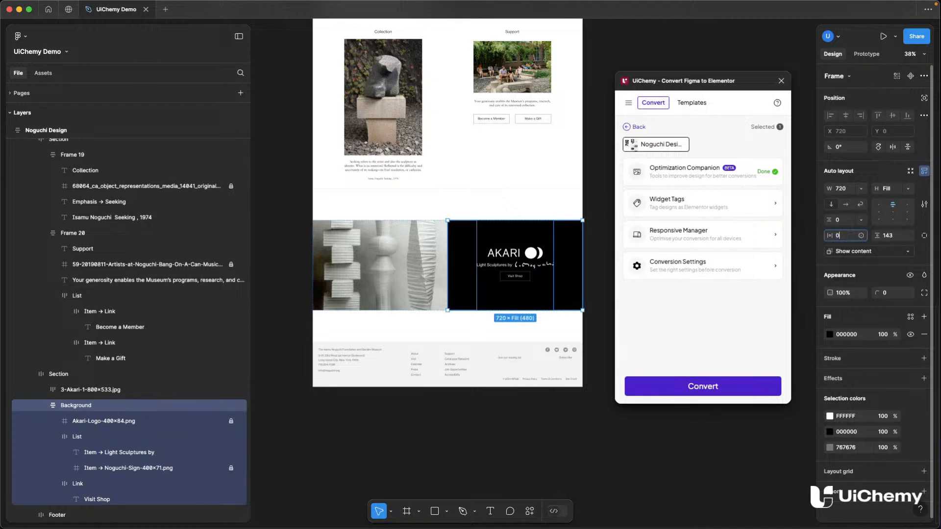
pyautogui.press('Tab')
pyautogui.write('0')
pyautogui.press('Return')
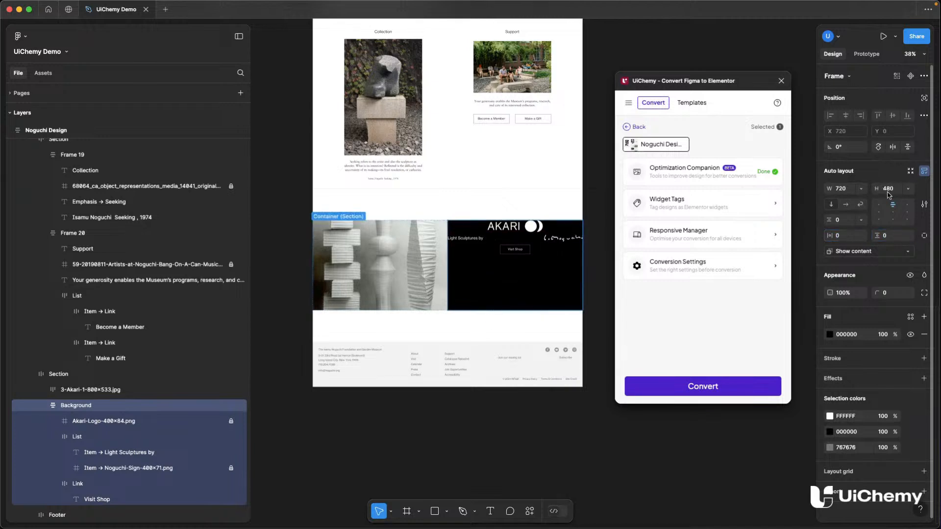
pyautogui.click(893, 212)
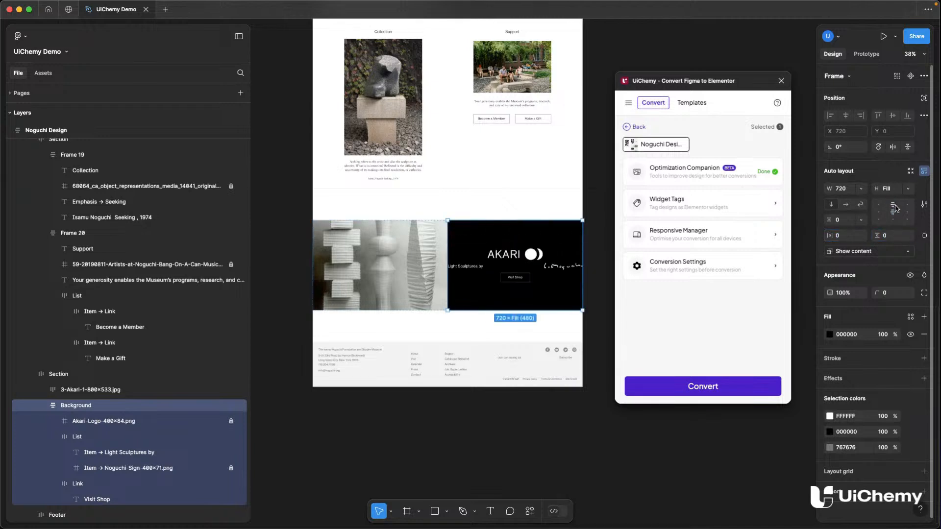
# - Set the Akari List row's horizontal gap to 30 and center its items
pyautogui.click(141, 438)
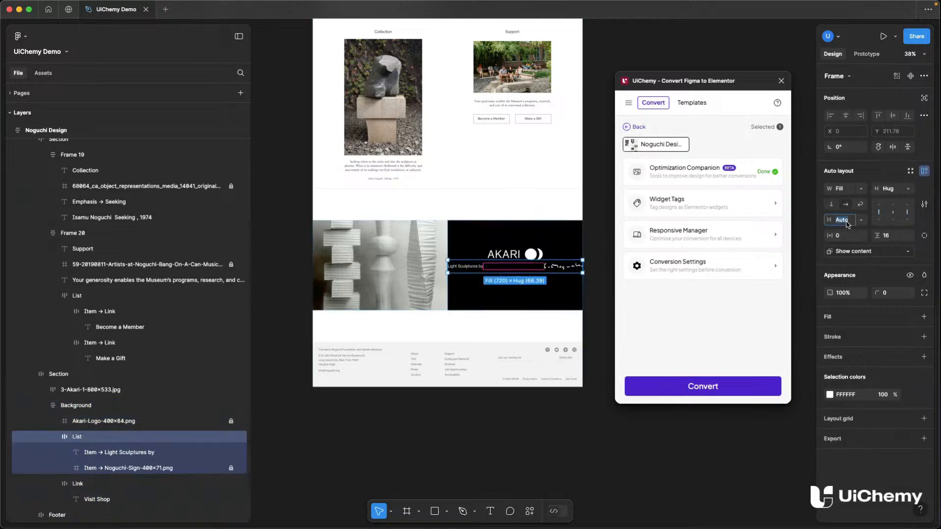
pyautogui.write('30')
pyautogui.press('Return')
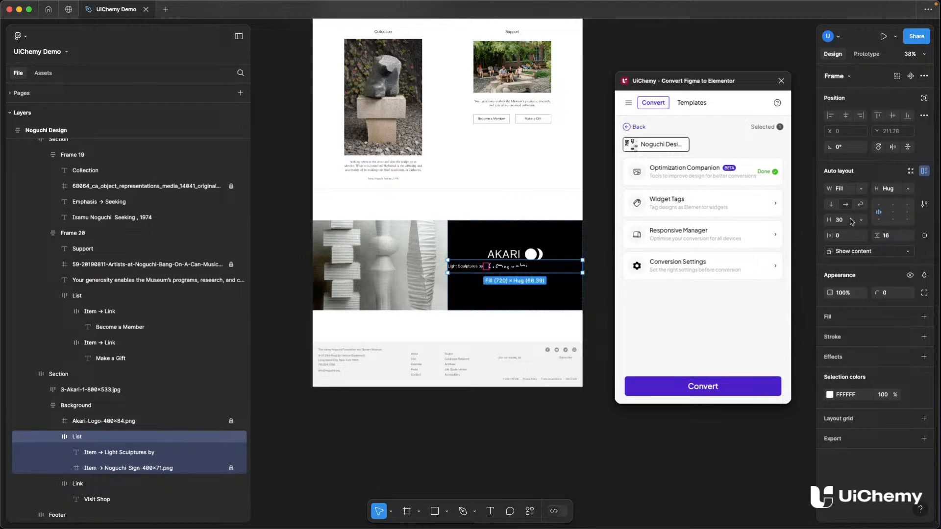
pyautogui.click(891, 211)
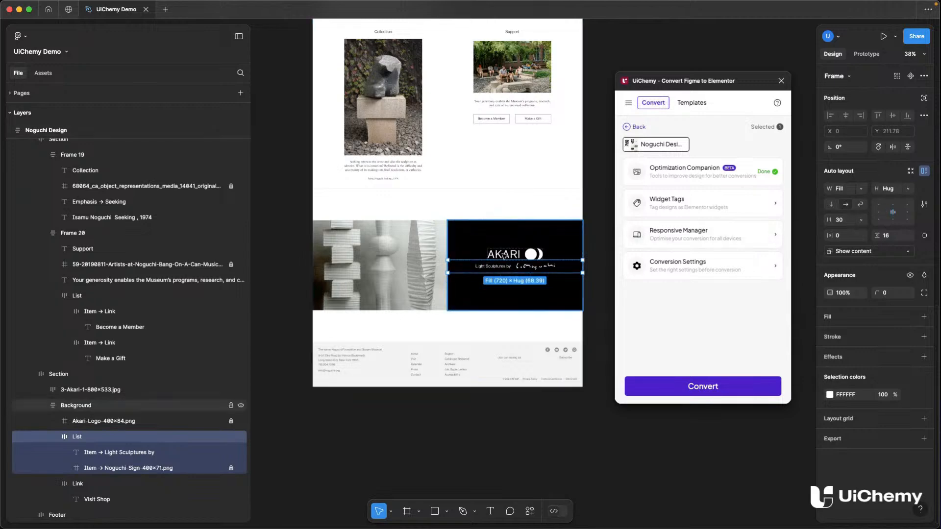
# - Add auto layout to the separate Akari garden image frame and set its alignment to center
pyautogui.scroll(3, 503, 254)
pyautogui.scroll(-4, 489, 235)
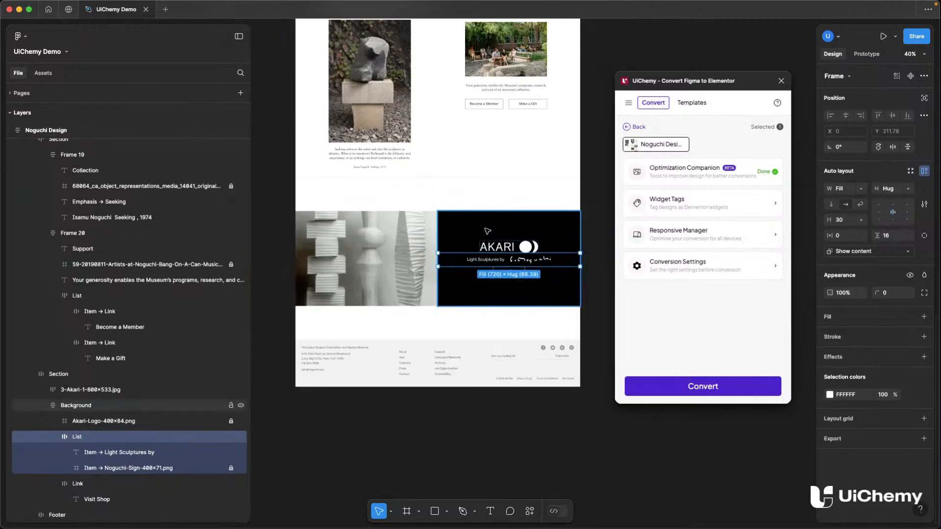
pyautogui.scroll(10, 474, 191)
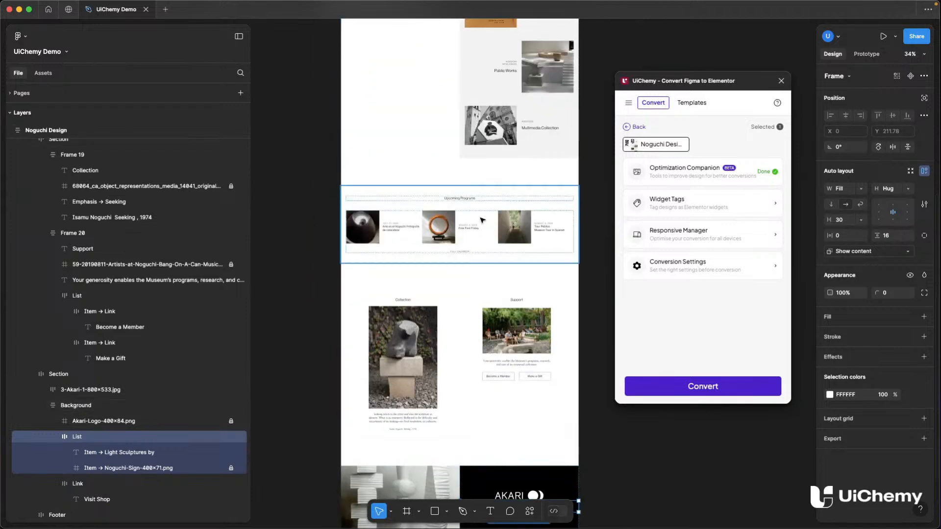
pyautogui.hscroll(5, 490, 179)
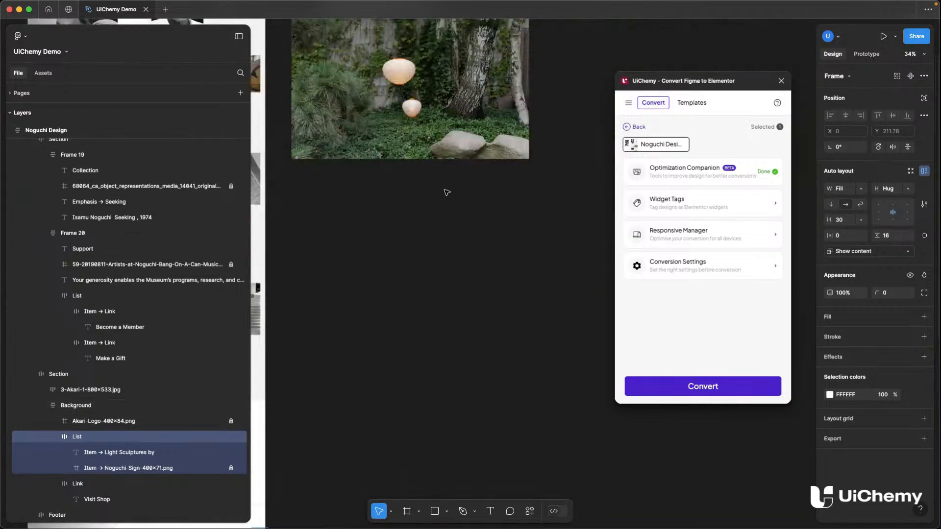
pyautogui.scroll(-3, 444, 196)
pyautogui.scroll(2, 414, 205)
pyautogui.click(414, 126)
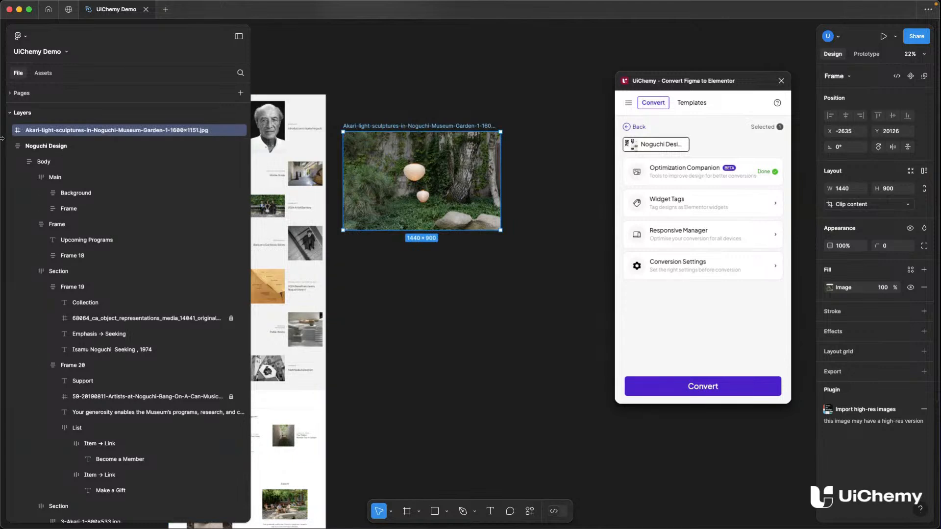
pyautogui.hotkey('shift', 'a')
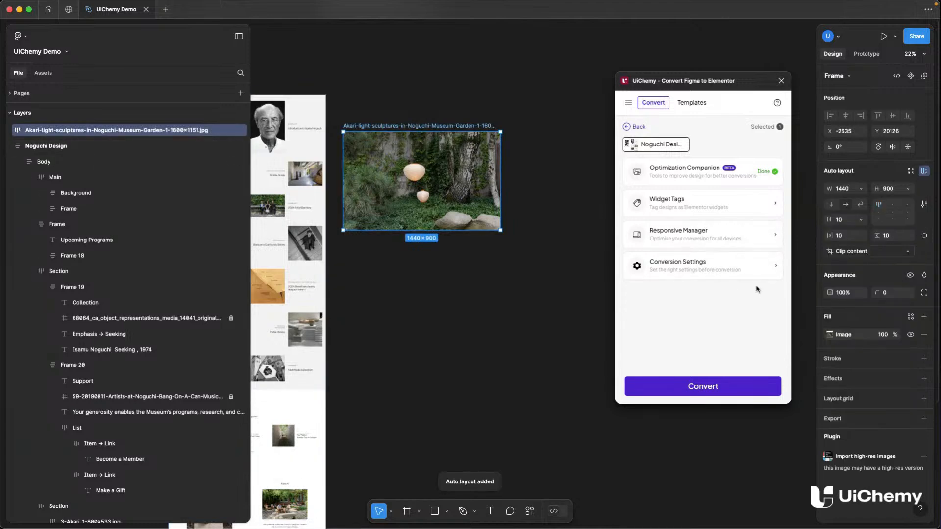
pyautogui.click(893, 213)
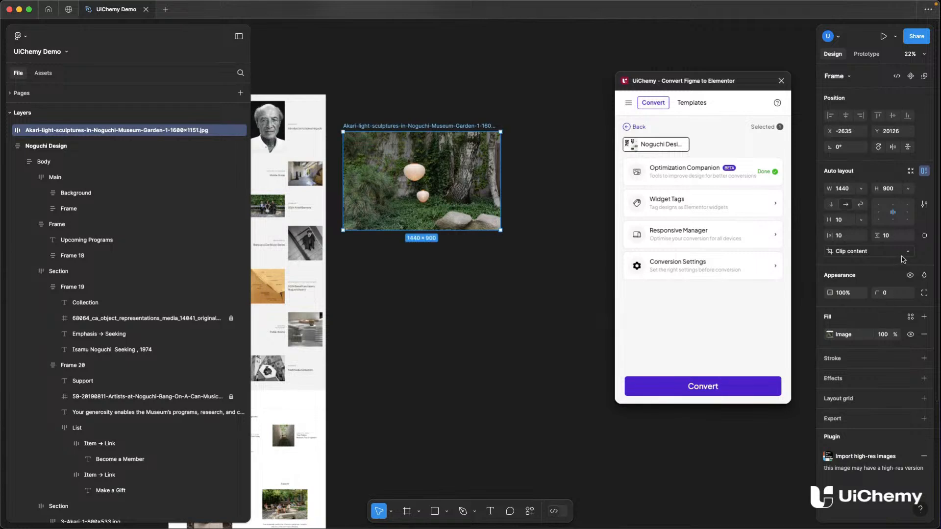
# - Switch the garden image frame to individual paddings and set its top padding to 600
pyautogui.click(924, 237)
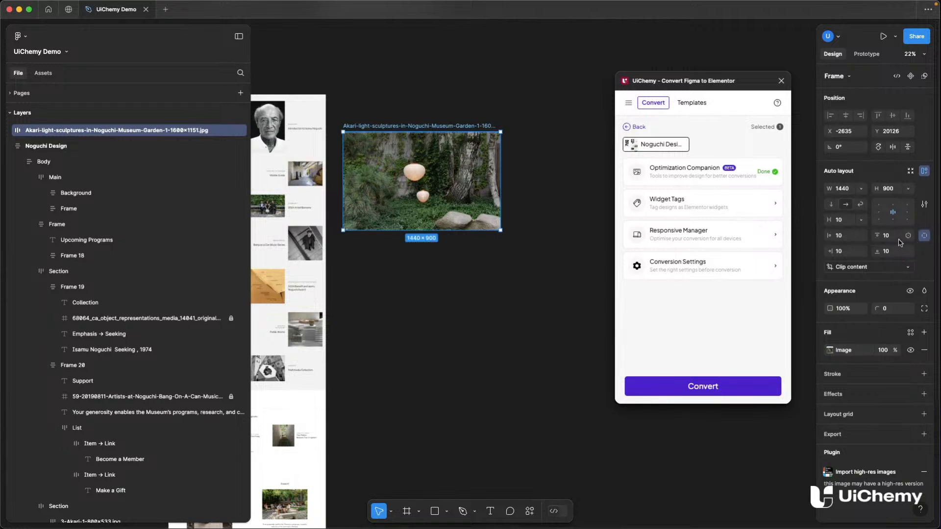
pyautogui.click(898, 239)
pyautogui.write('600')
pyautogui.press('Return')
# - Switch to the noguchi.org page in the browser and check how the garden image behaves above the Akari section
pyautogui.press('super+Tab')
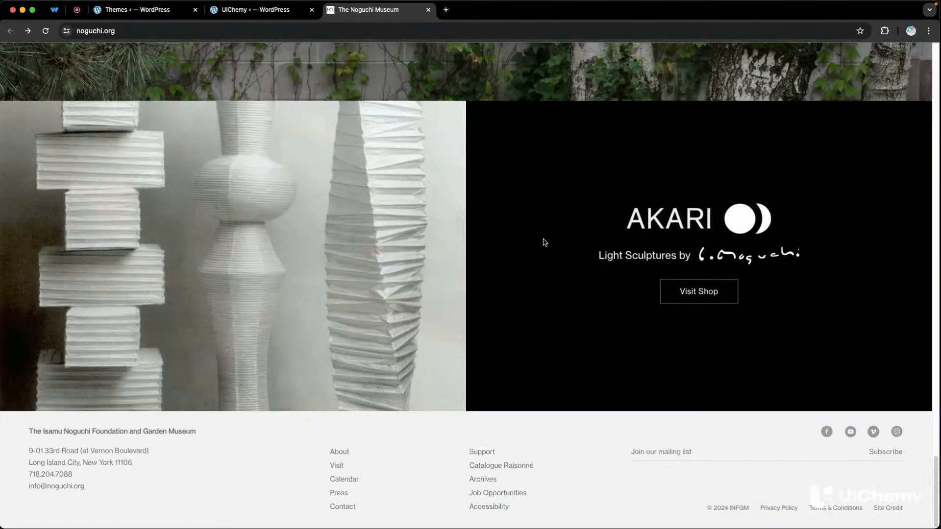
pyautogui.scroll(10, 542, 241)
pyautogui.scroll(-5, 413, 277)
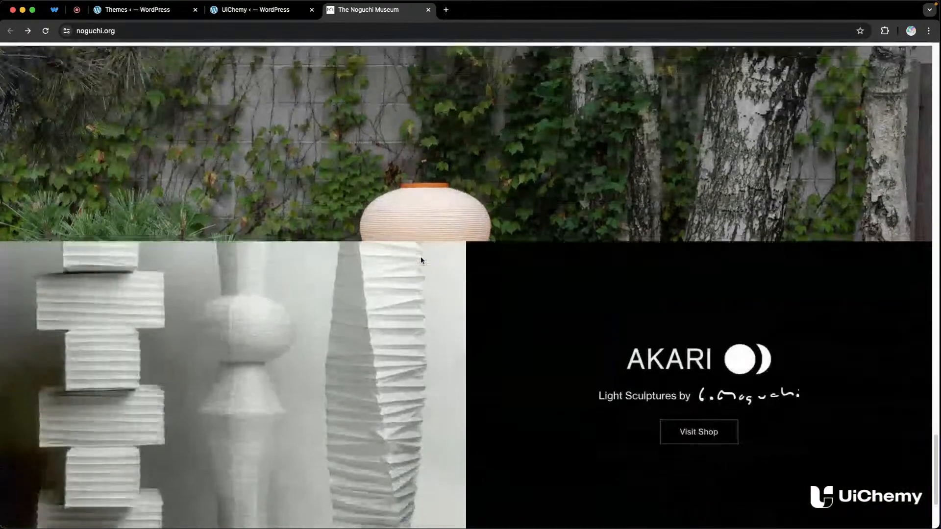
# - Switch back to Figma and move the Akari garden image frame into the Noguchi Design, directly above the Akari section
pyautogui.scroll(3, 420, 256)
pyautogui.scroll(-3, 421, 257)
pyautogui.press('super+Tab')
pyautogui.hscroll(-5, 456, 192)
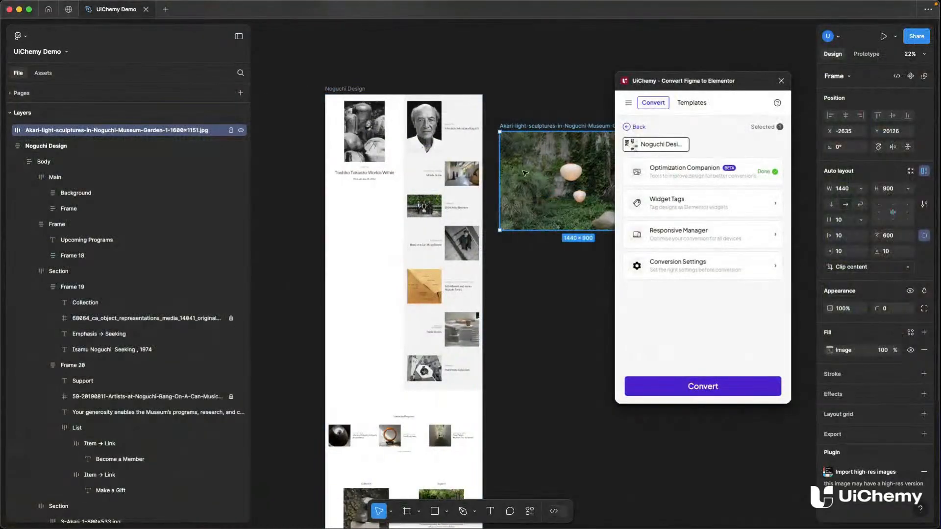
pyautogui.moveTo(531, 133); pyautogui.dragTo(546, 403)
pyautogui.scroll(-7, 493, 107)
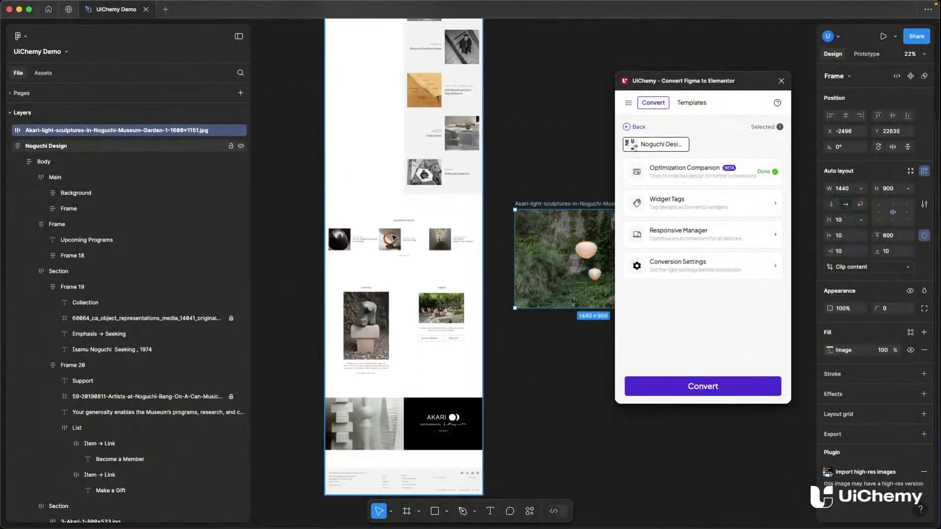
pyautogui.scroll(2, 493, 107)
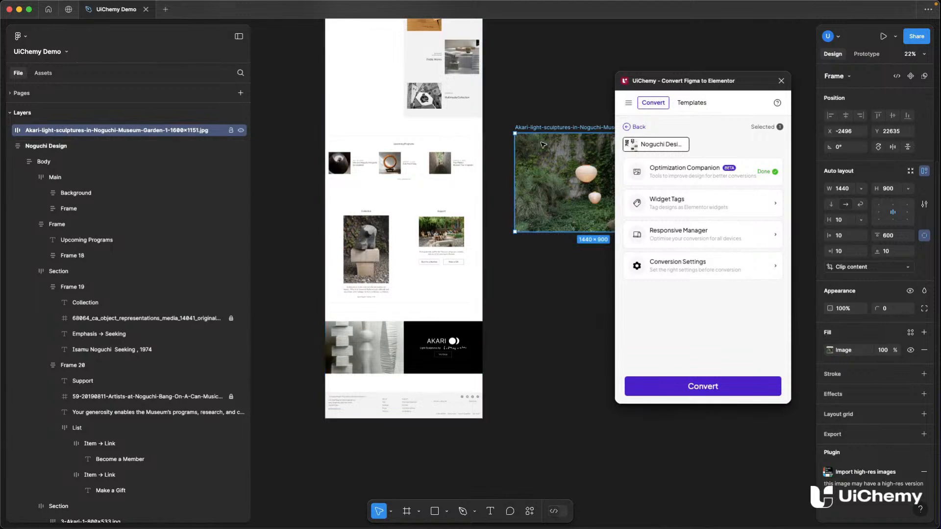
pyautogui.moveTo(548, 130); pyautogui.dragTo(370, 323)
pyautogui.scroll(-3, 370, 323)
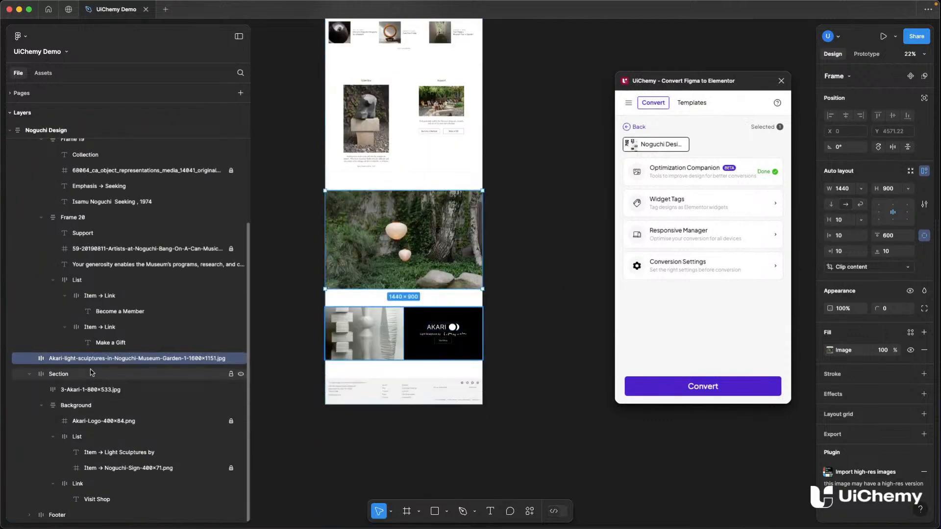
# - Nest the collapsed Akari Section layer inside the Akari garden image frame
pyautogui.click(29, 377)
pyautogui.click(83, 377)
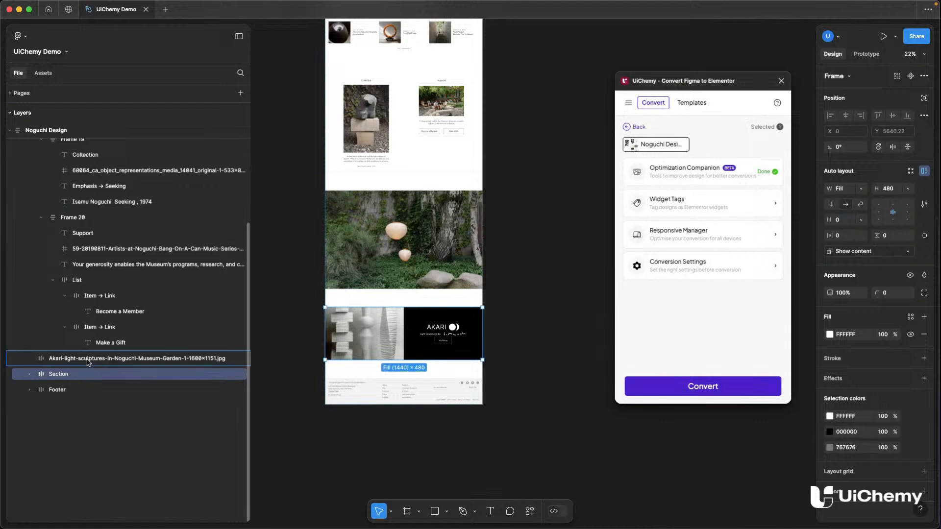
pyautogui.moveTo(88, 362); pyautogui.dragTo(88, 363)
pyautogui.scroll(5, 381, 252)
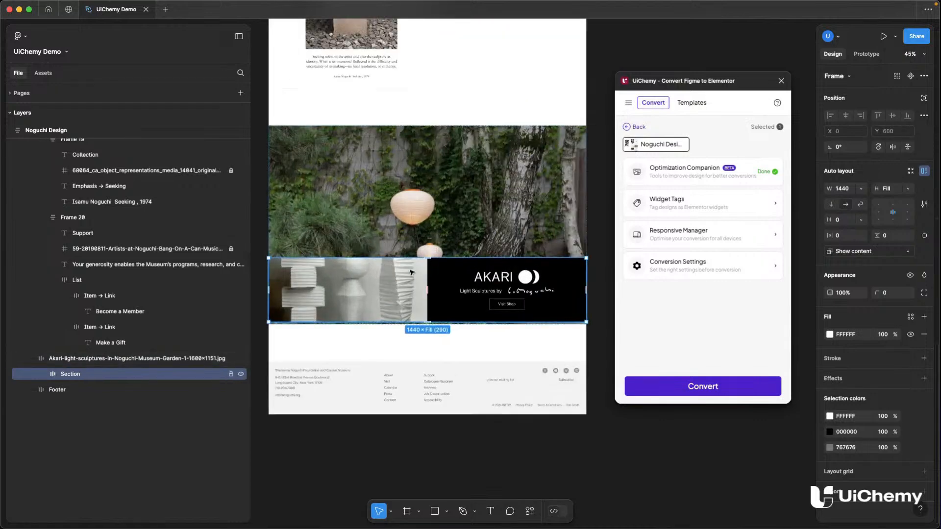
pyautogui.hscroll(-2, 411, 273)
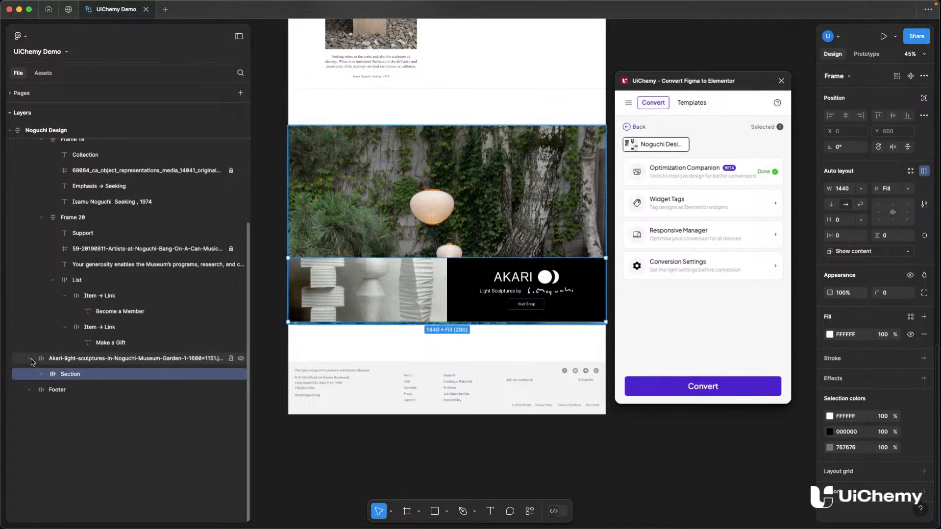
# - Set the garden image frame's height to Hug contents and its left, right and bottom paddings to 0
pyautogui.click(91, 359)
pyautogui.click(910, 189)
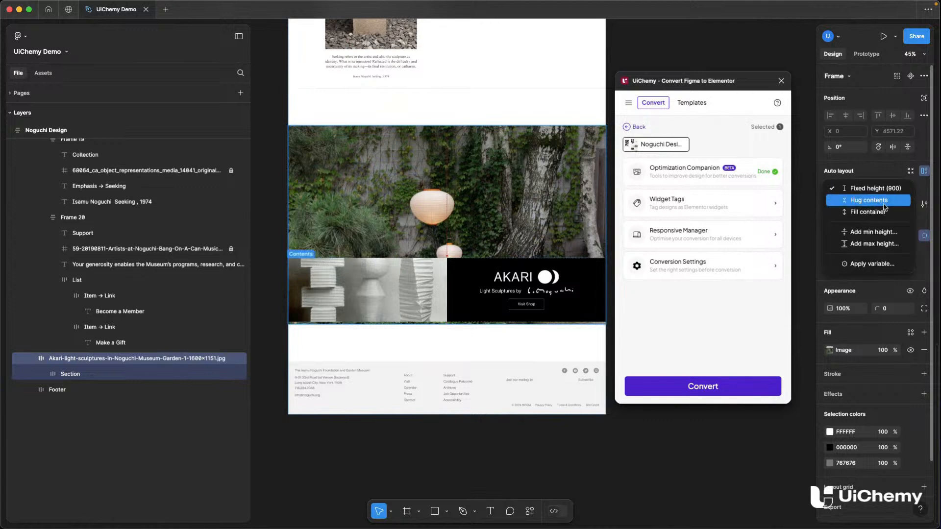
pyautogui.click(868, 204)
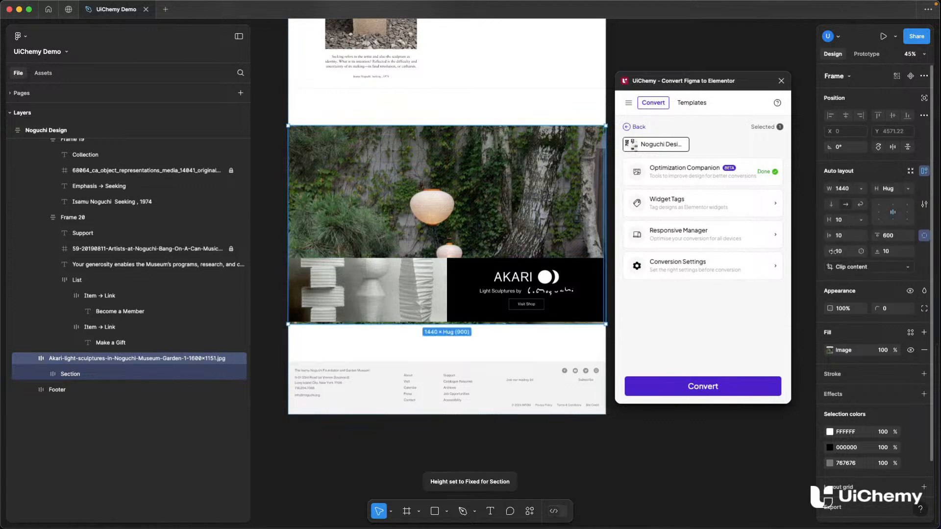
pyautogui.write('0')
pyautogui.press('Tab')
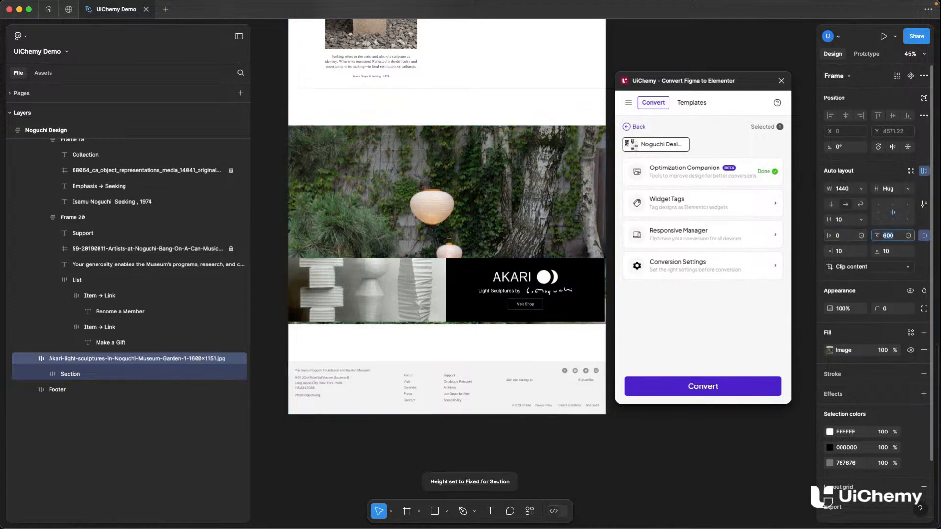
pyautogui.press('Tab')
pyautogui.write('0')
pyautogui.press('Tab')
pyautogui.write('0')
pyautogui.press('Tab')
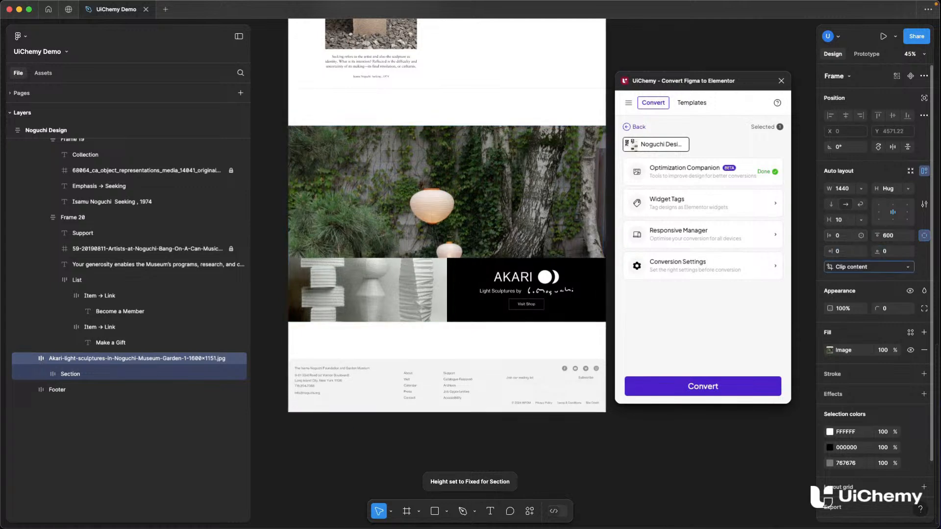
# - Collapse Frame 20 and the Section, Frame, Main and garden image layers inside the Body frame
pyautogui.scroll(3, 406, 145)
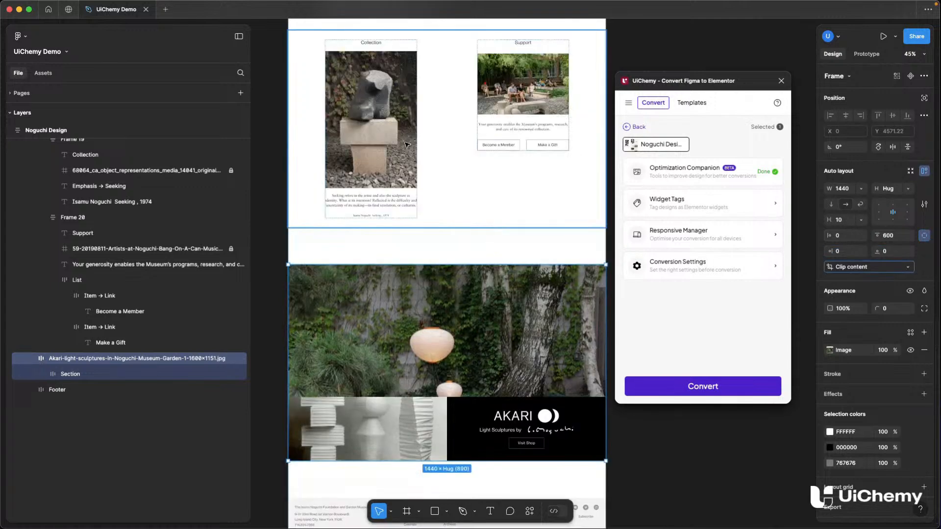
pyautogui.scroll(-5, 406, 144)
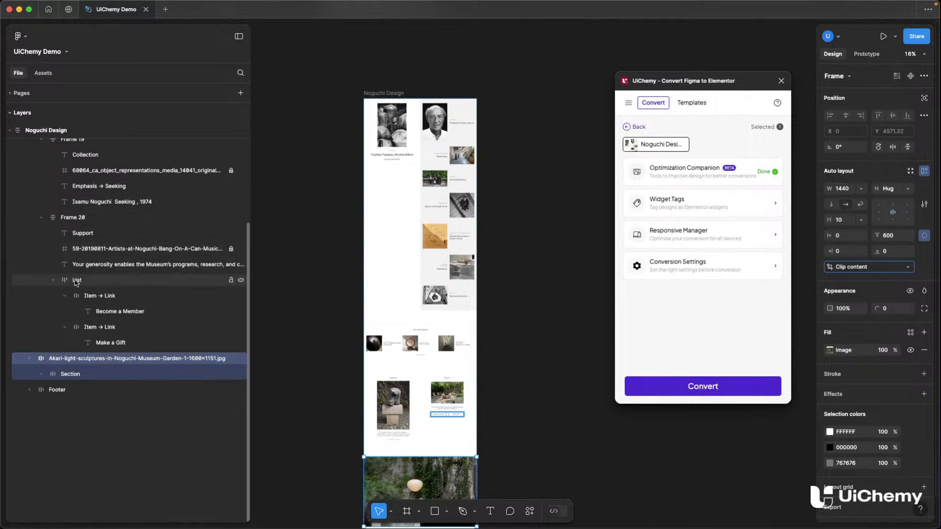
pyautogui.click(41, 217)
pyautogui.scroll(3, 29, 245)
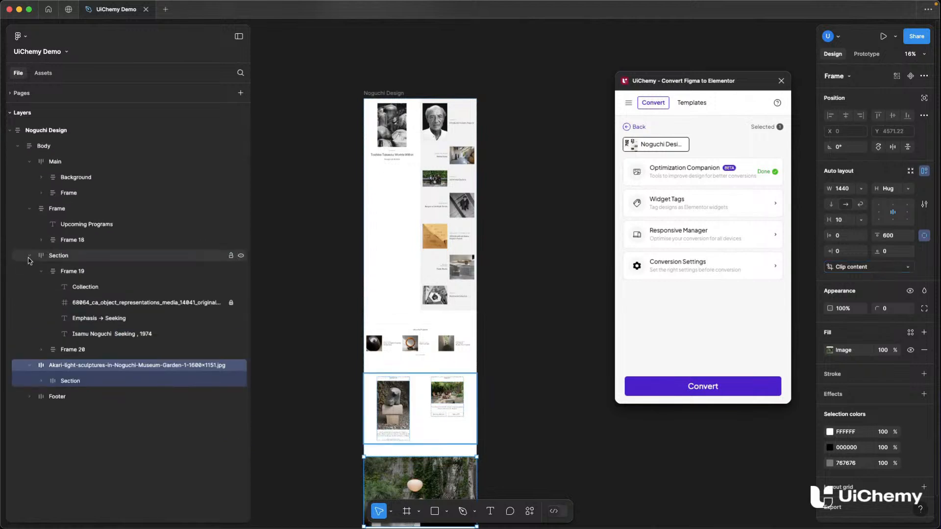
pyautogui.click(29, 256)
pyautogui.click(29, 209)
pyautogui.click(29, 162)
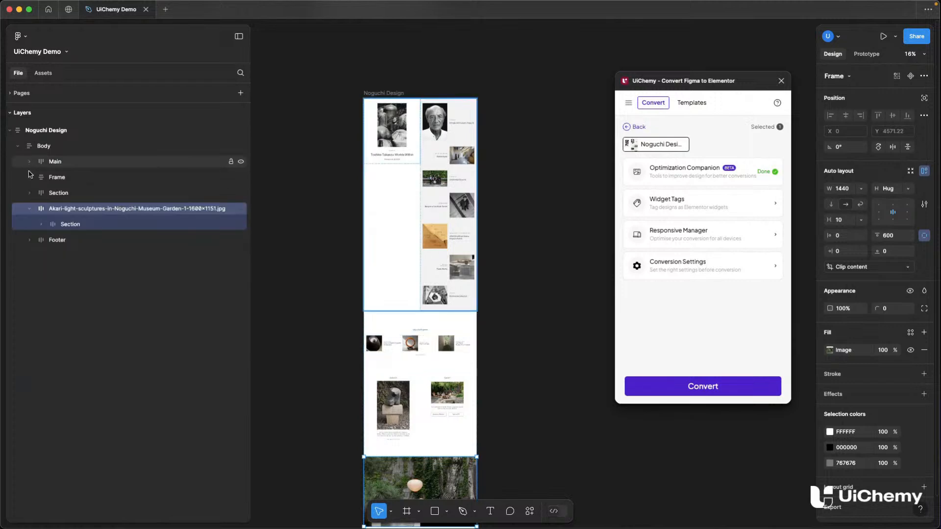
pyautogui.click(30, 208)
# - Set the width of all five sections from Main to Footer to Fill container and ungroup the Body frame
pyautogui.click(54, 224)
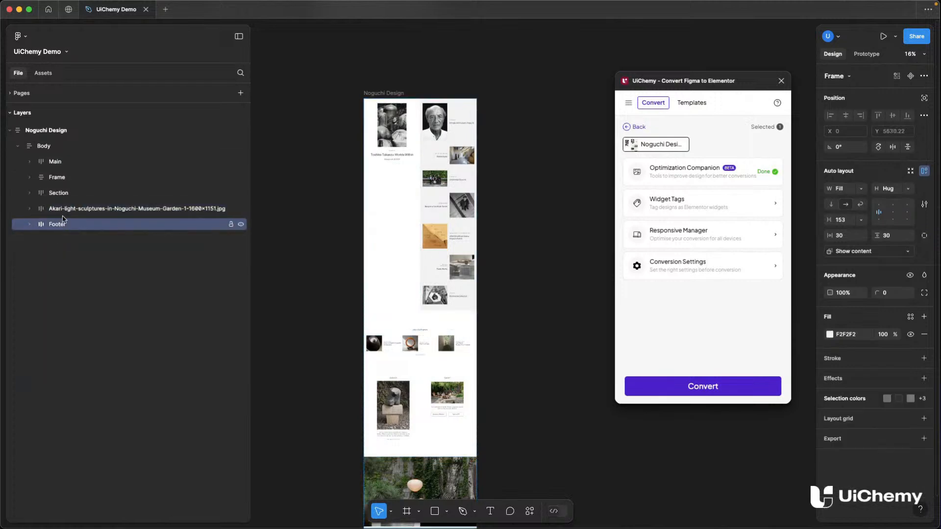
pyautogui.keyDown('shift'); pyautogui.click(68, 161); pyautogui.keyUp('shift')
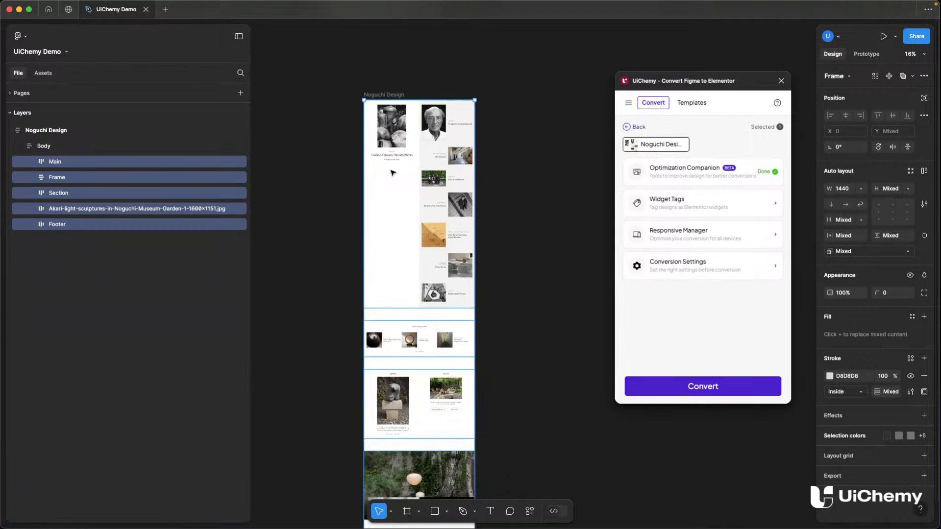
pyautogui.click(861, 188)
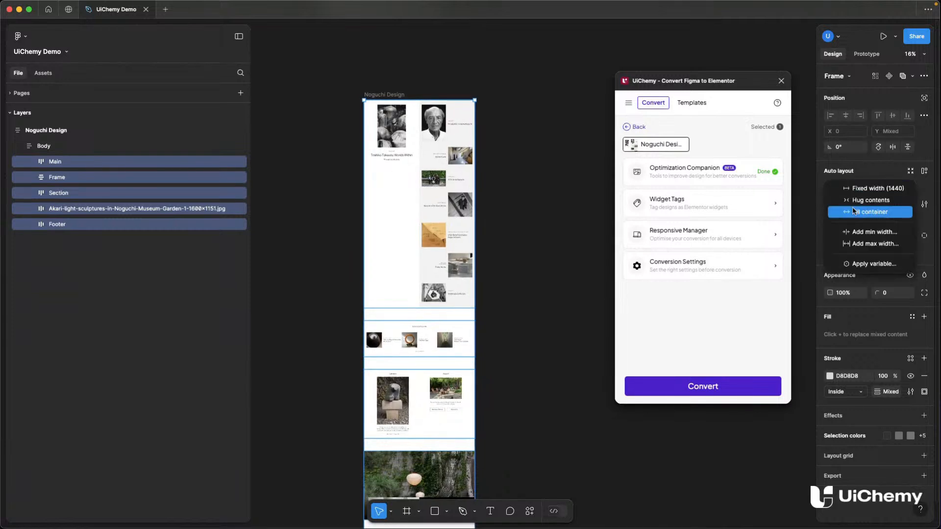
pyautogui.click(856, 212)
pyautogui.click(92, 147)
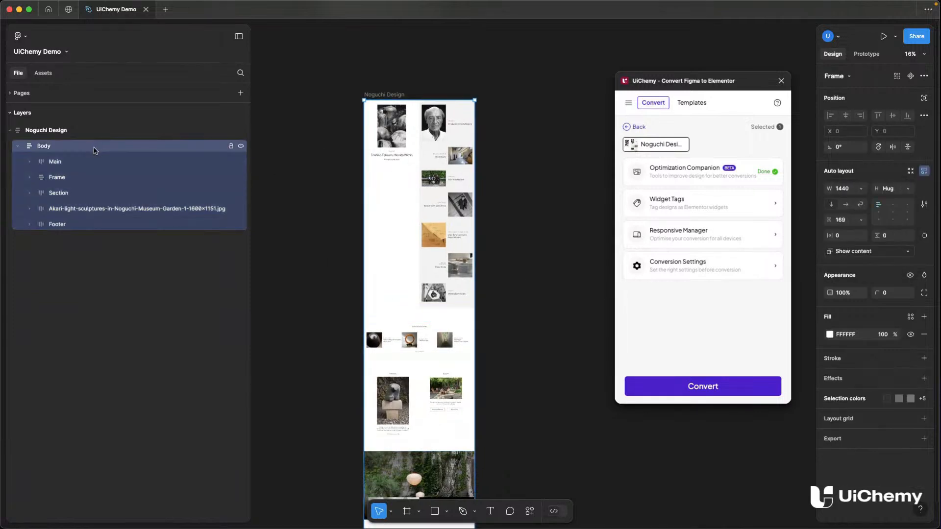
pyautogui.press('super+shift+g')
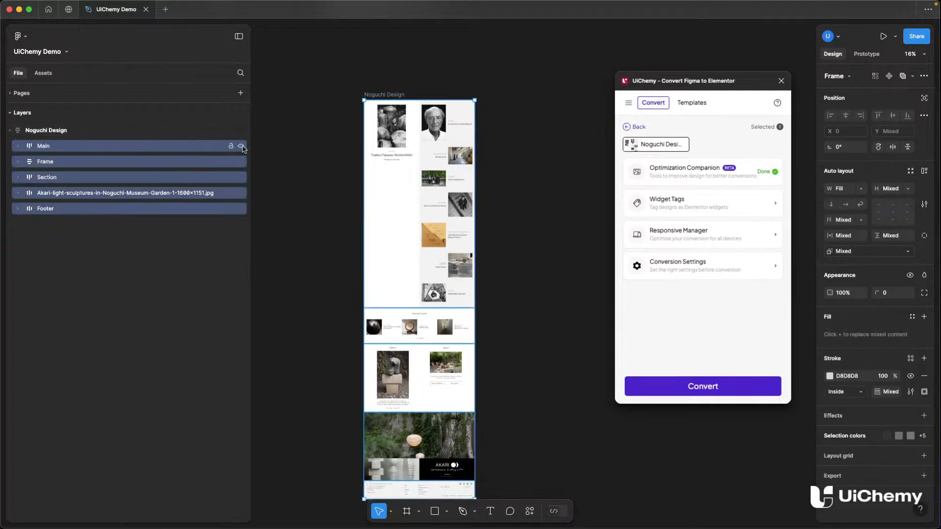
# - Review the stacked sections of the Noguchi Design from the hero to the footer for leftover gaps
pyautogui.scroll(-5, 406, 284)
pyautogui.scroll(3, 405, 285)
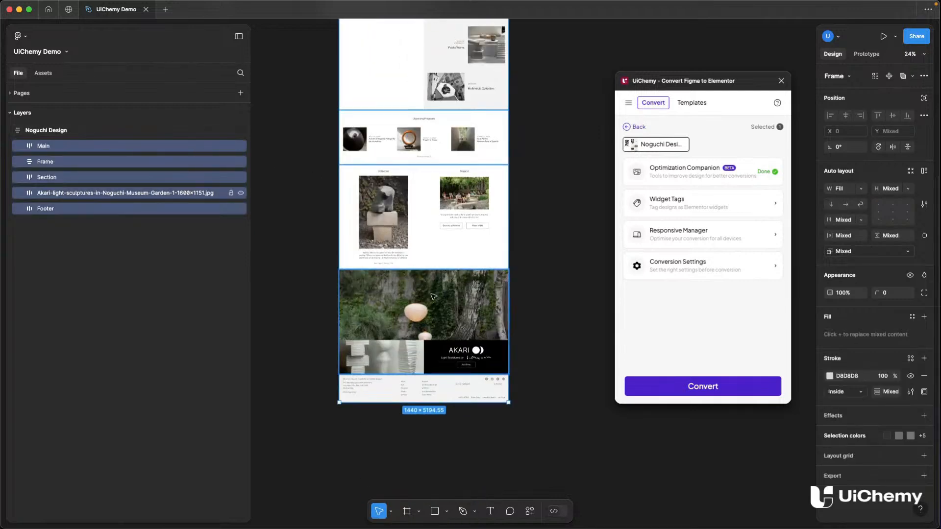
pyautogui.scroll(5, 482, 319)
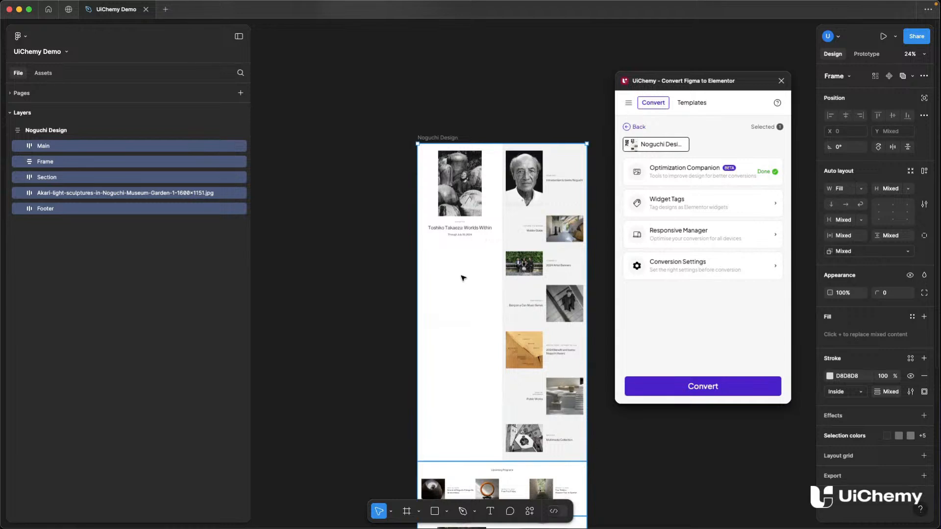
pyautogui.scroll(-1, 464, 271)
pyautogui.hscroll(2, 461, 263)
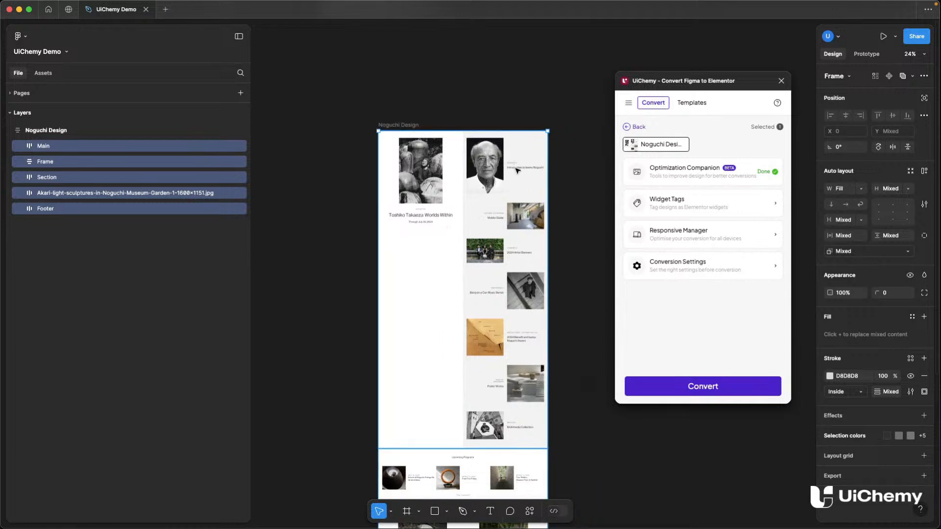
pyautogui.scroll(-5, 462, 235)
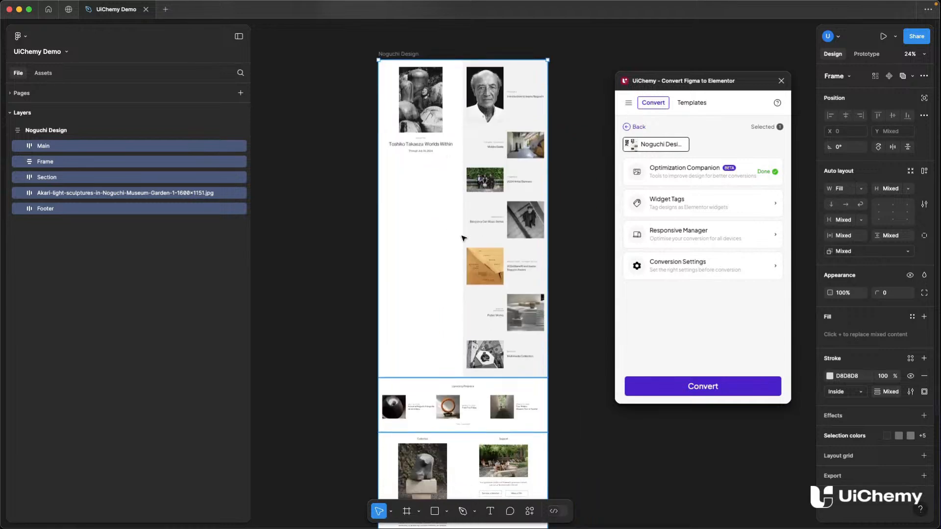
pyautogui.scroll(-5, 461, 232)
pyautogui.scroll(1, 461, 262)
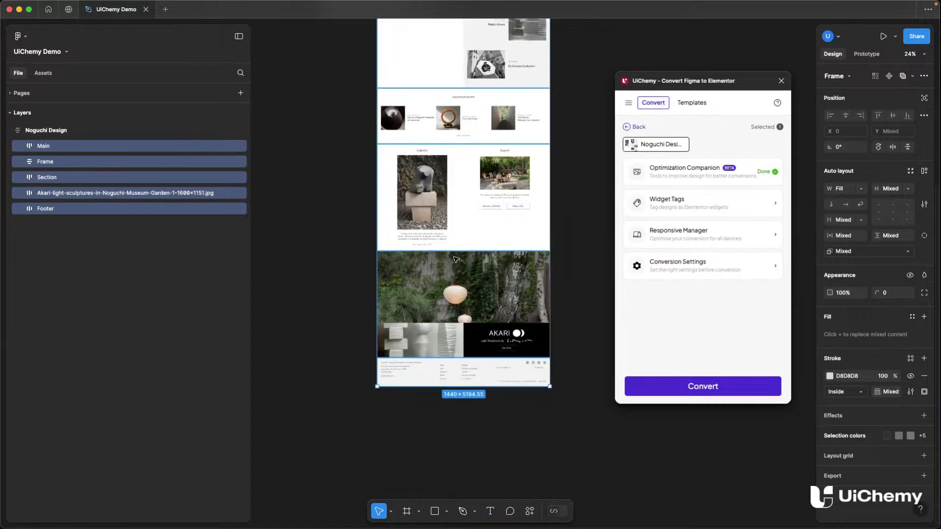
# - Open UiChemy's Widget Tags and wrap the Full Calendar text under Upcoming Programs in an auto layout frame
pyautogui.click(684, 206)
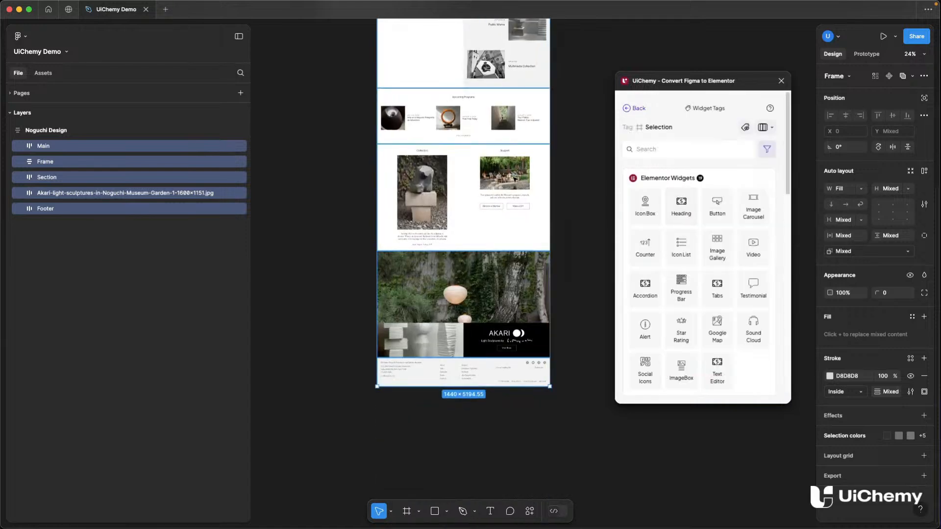
pyautogui.scroll(8, 521, 206)
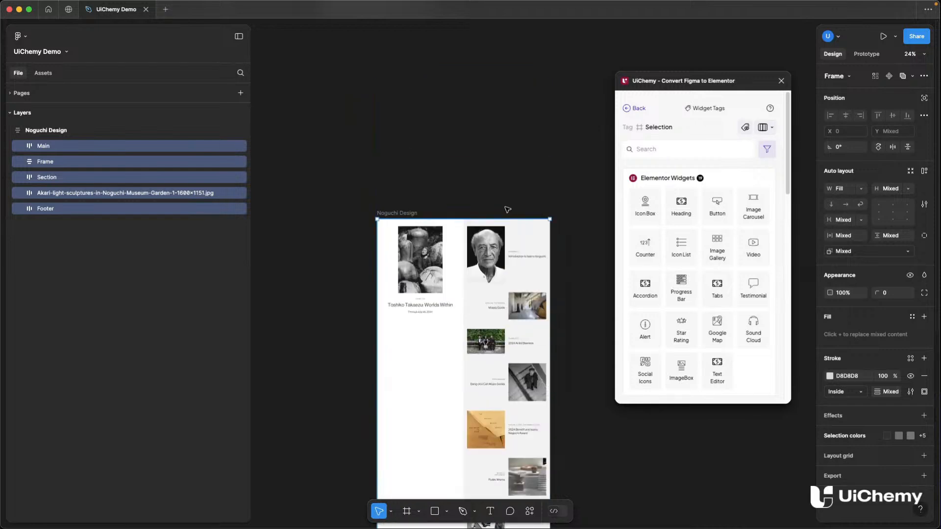
pyautogui.scroll(-3, 490, 201)
pyautogui.scroll(5, 456, 197)
pyautogui.scroll(-5, 457, 198)
pyautogui.scroll(-5, 458, 193)
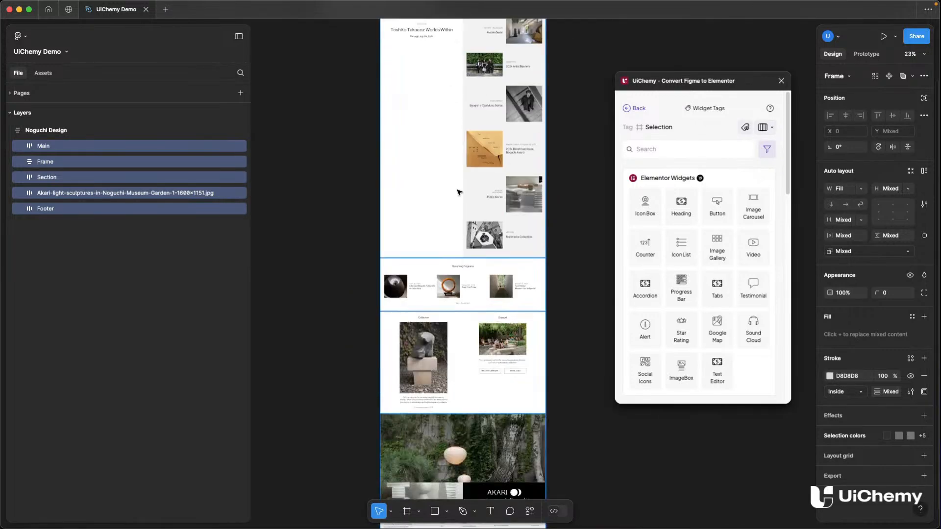
pyautogui.scroll(5, 476, 220)
pyautogui.keyDown('super'); pyautogui.click(477, 211); pyautogui.keyUp('super')
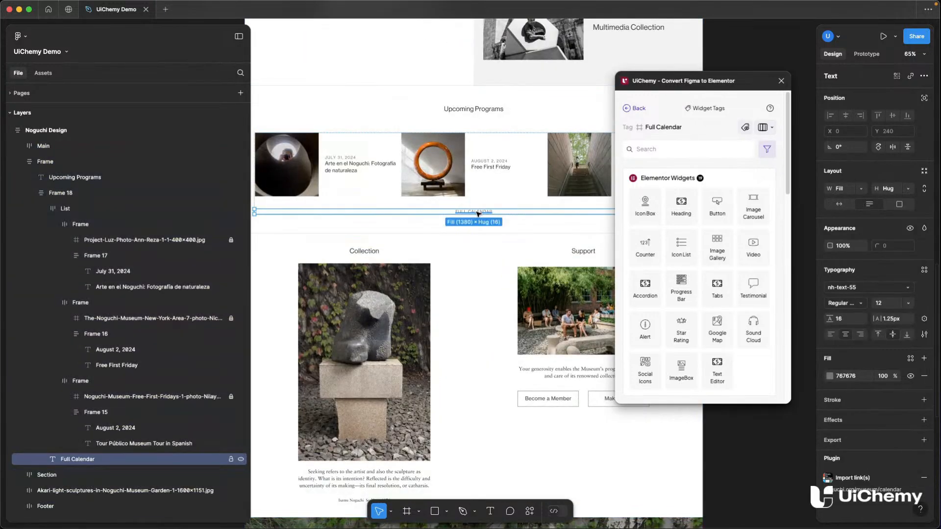
pyautogui.scroll(3, 469, 203)
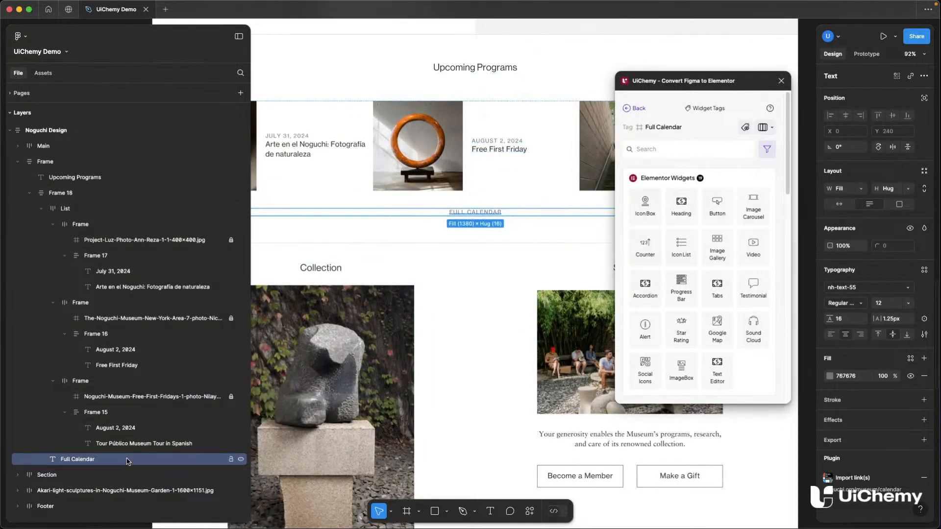
pyautogui.hotkey('shift', 'a')
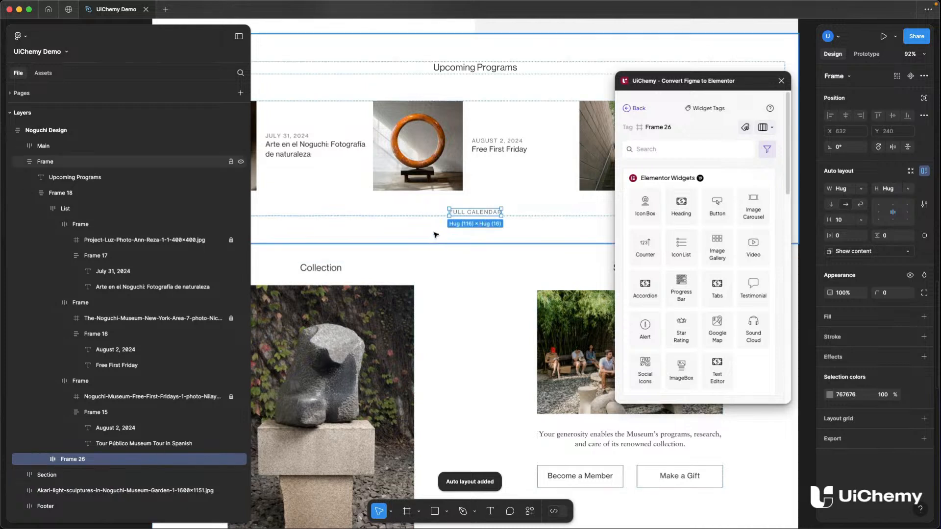
# - Tag the Full Calendar frame as a Button widget with the link #, and save the tag
pyautogui.click(717, 206)
pyautogui.click(660, 253)
pyautogui.write('#')
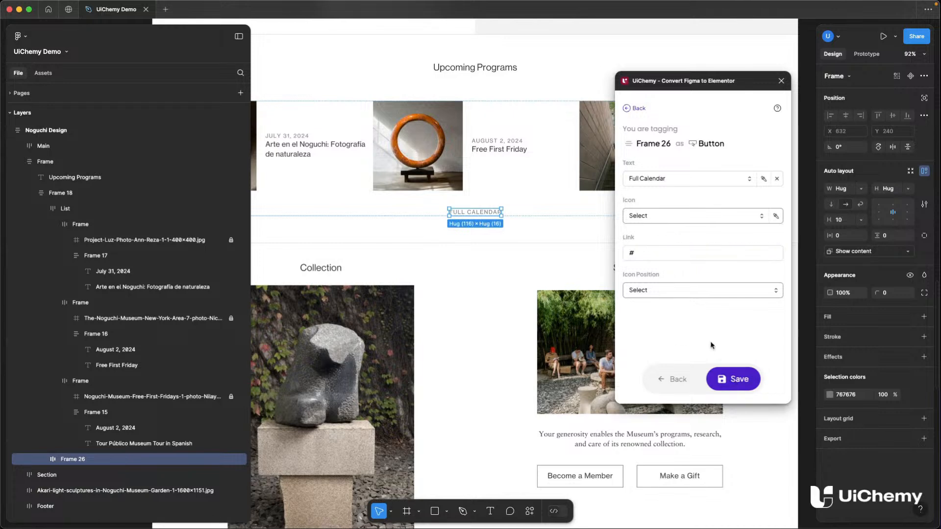
pyautogui.click(733, 379)
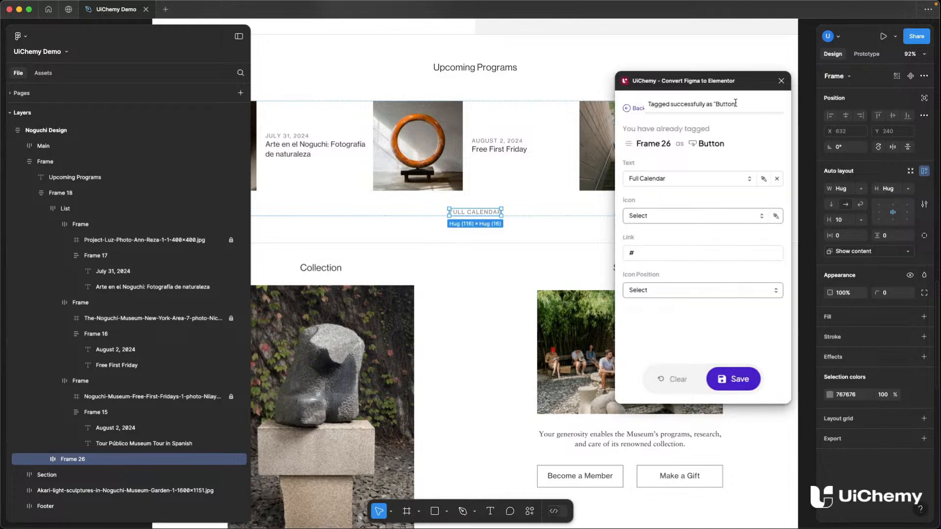
# - Tag the Item → Link frame holding Become a Member as a Button widget with the link #, and save the tag
pyautogui.scroll(-5, 490, 245)
pyautogui.click(515, 241)
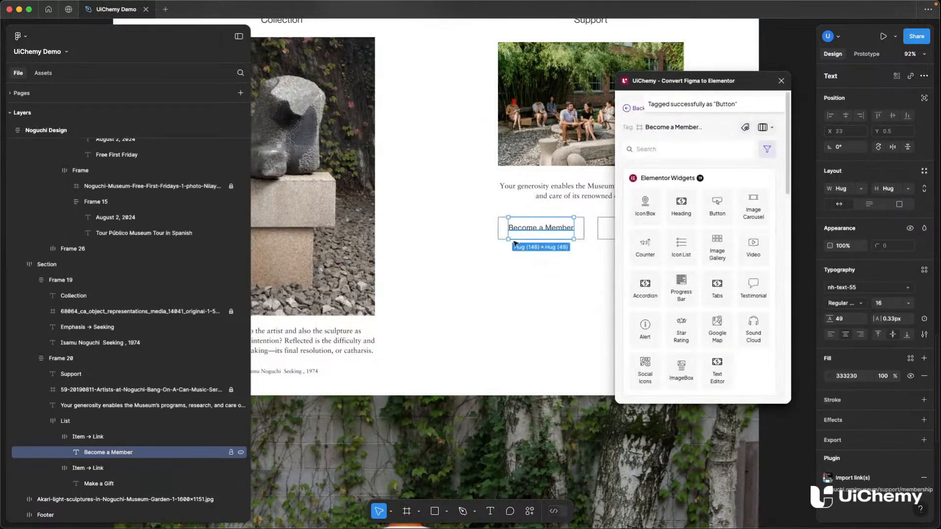
pyautogui.click(84, 437)
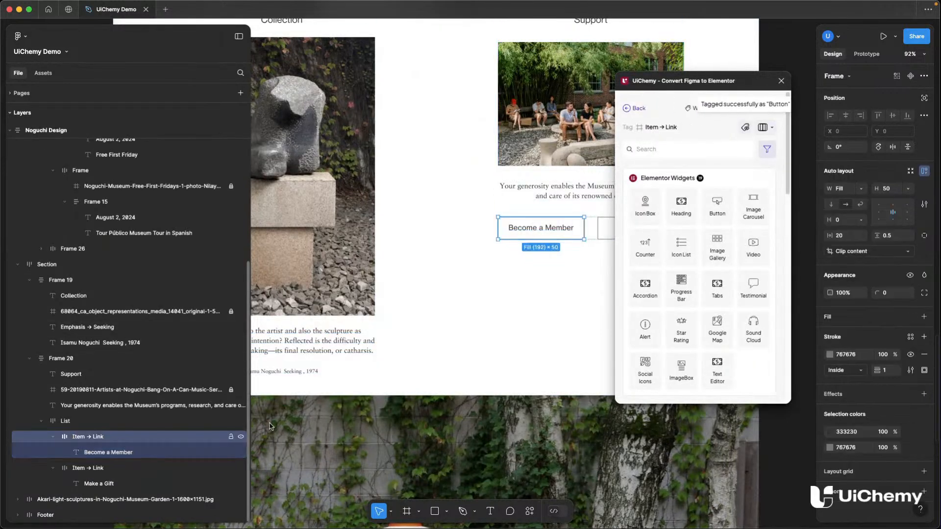
pyautogui.click(706, 217)
pyautogui.click(656, 253)
pyautogui.write('#')
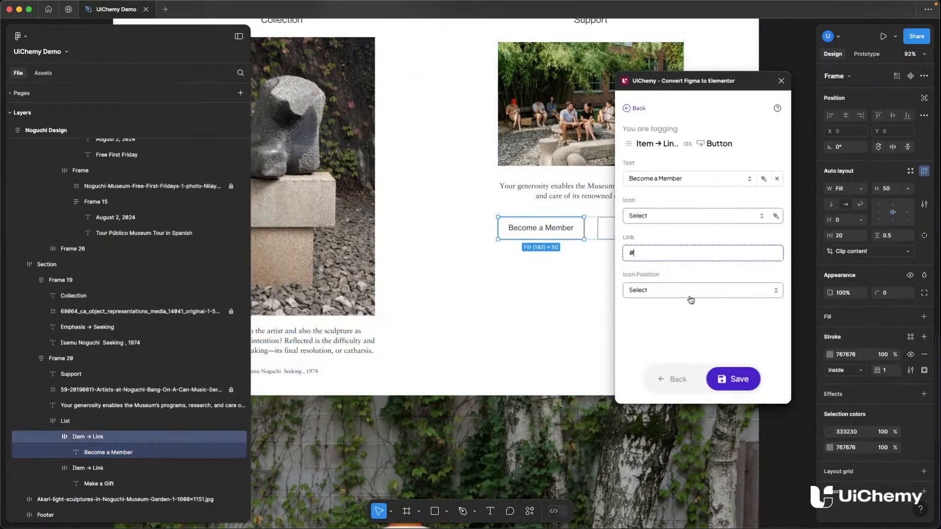
pyautogui.click(732, 380)
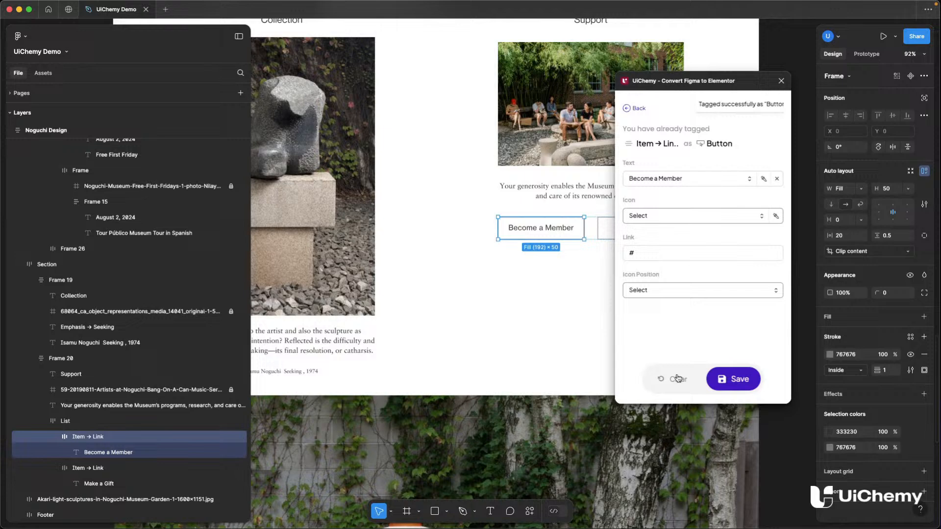
# - Tag the Item → Link frame holding Make a Gift as a Button widget with the link #, and save the tag
pyautogui.click(103, 467)
pyautogui.click(713, 215)
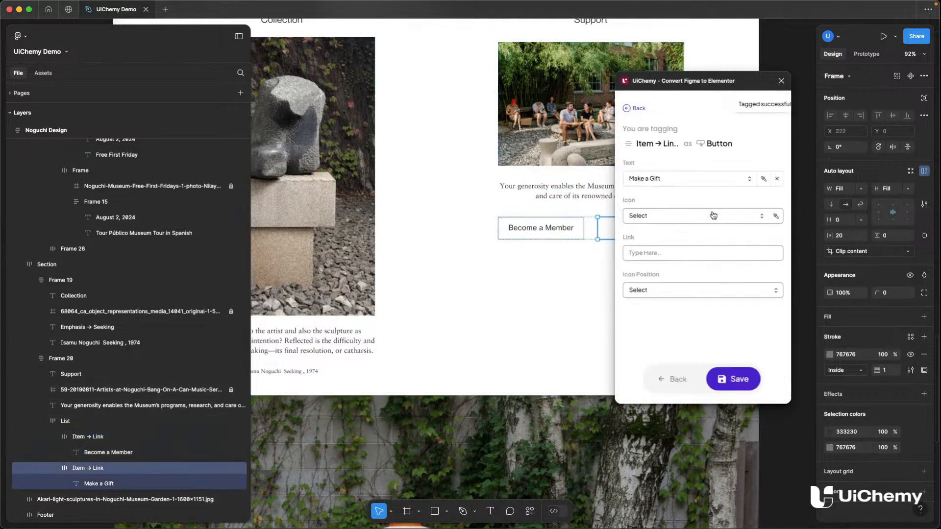
pyautogui.click(678, 252)
pyautogui.write('#')
pyautogui.click(731, 379)
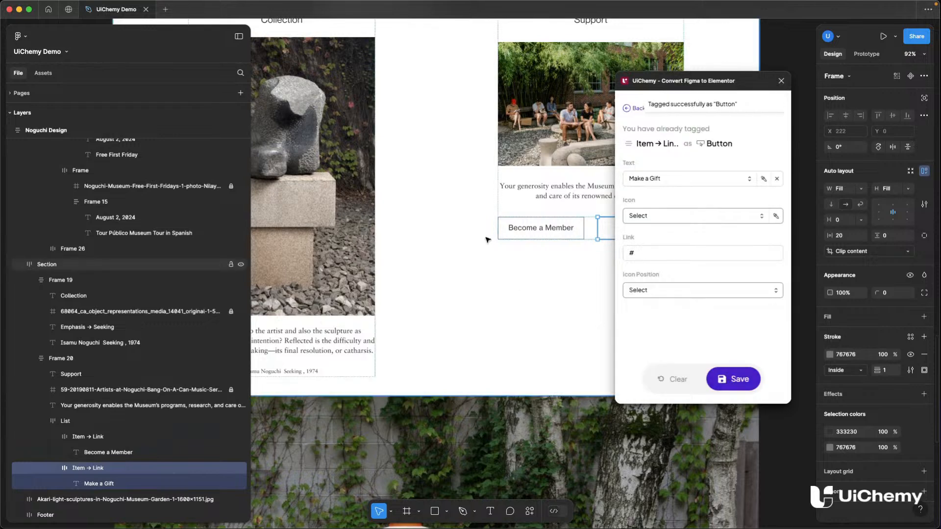
# - Tag the Visit Shop link frame in the Akari section as a Button widget with the link #, and save the tag
pyautogui.scroll(-5, 488, 240)
pyautogui.scroll(-10, 481, 235)
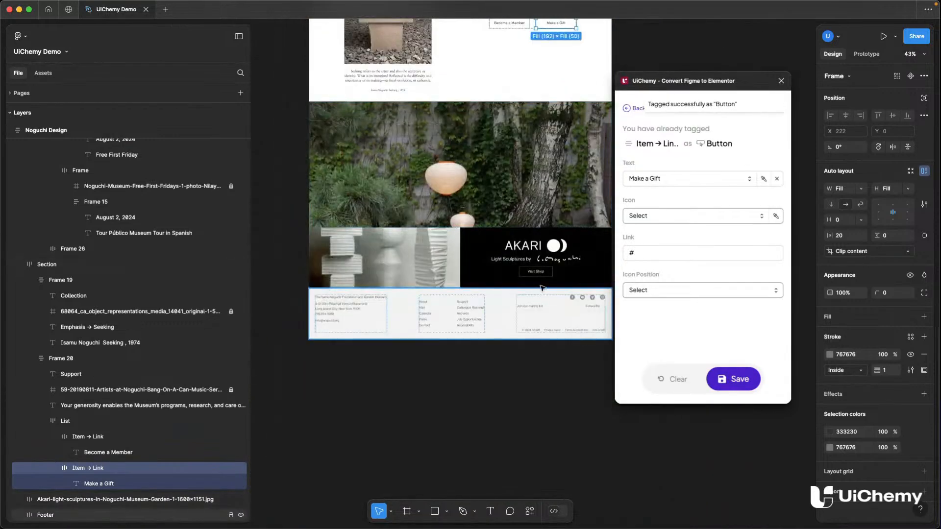
pyautogui.click(536, 272)
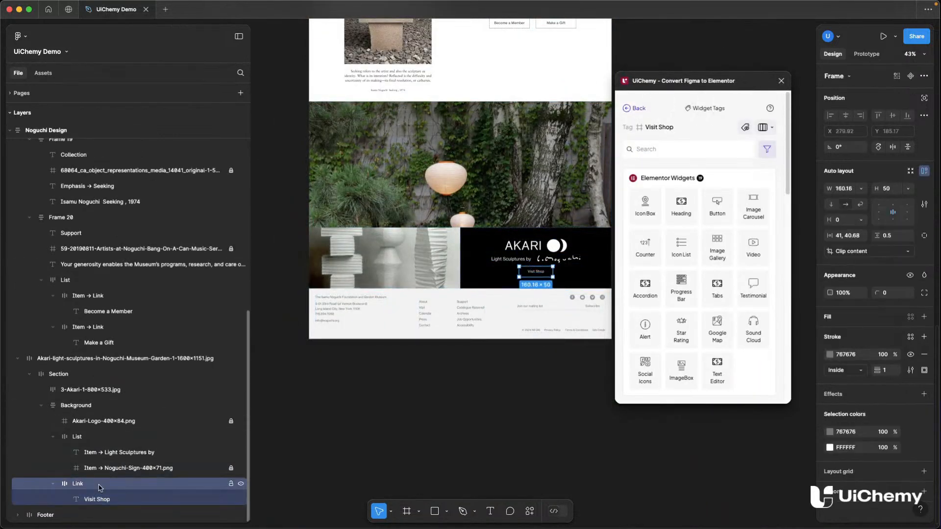
pyautogui.click(719, 206)
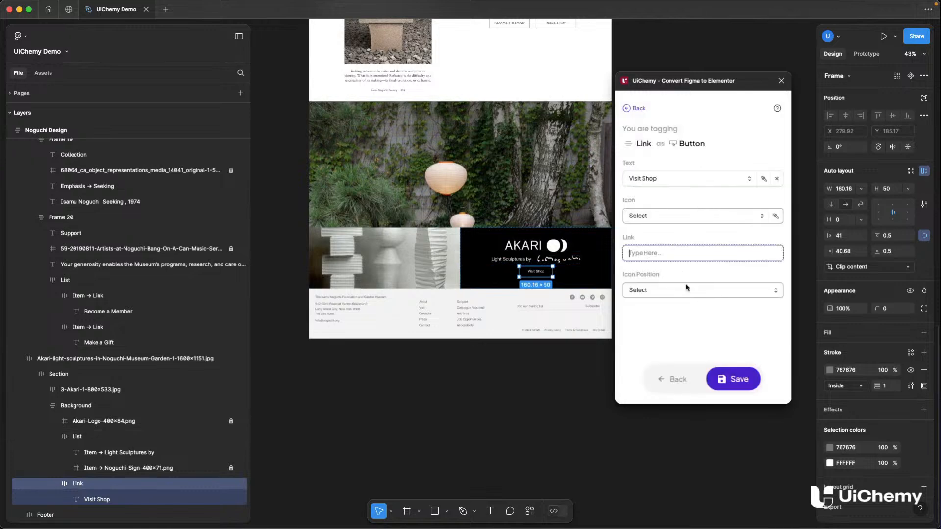
pyautogui.write('#')
pyautogui.click(734, 379)
# - Wrap the footer's Subscribe text in an auto layout frame and save it as a Button widget tag with the link #
pyautogui.scroll(5, 509, 281)
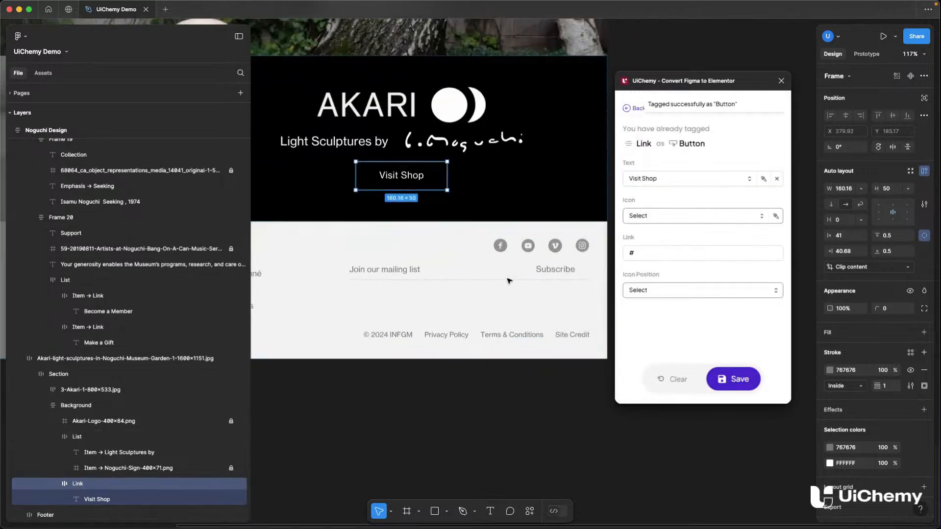
pyautogui.click(554, 270)
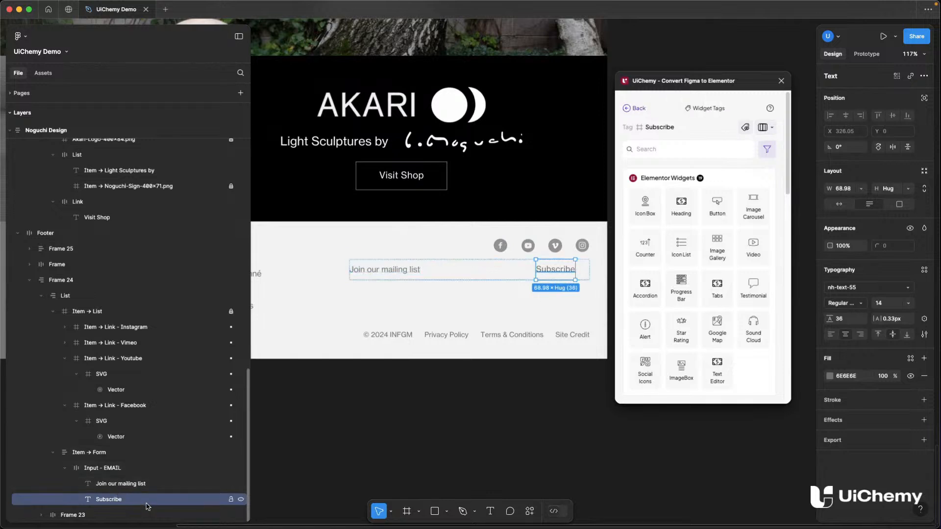
pyautogui.hotkey('shift', 'a')
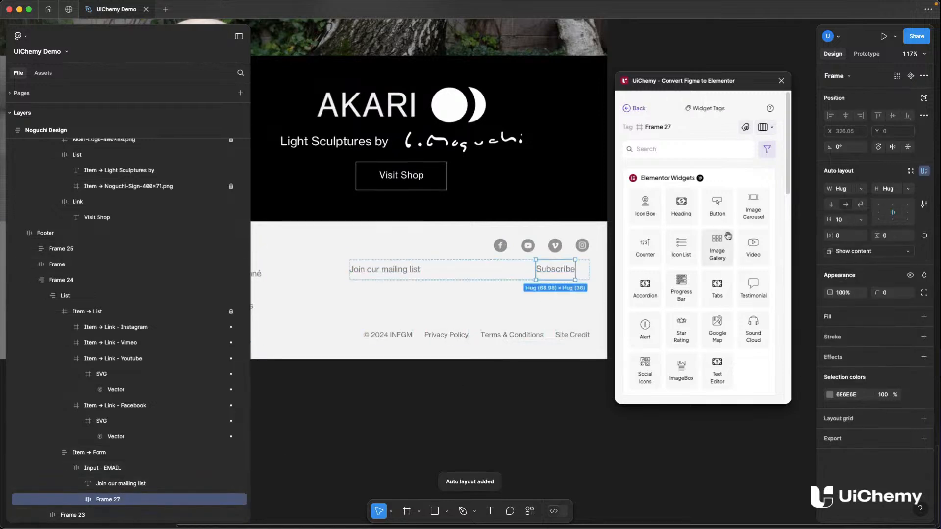
pyautogui.click(714, 207)
pyautogui.click(662, 253)
pyautogui.write('#')
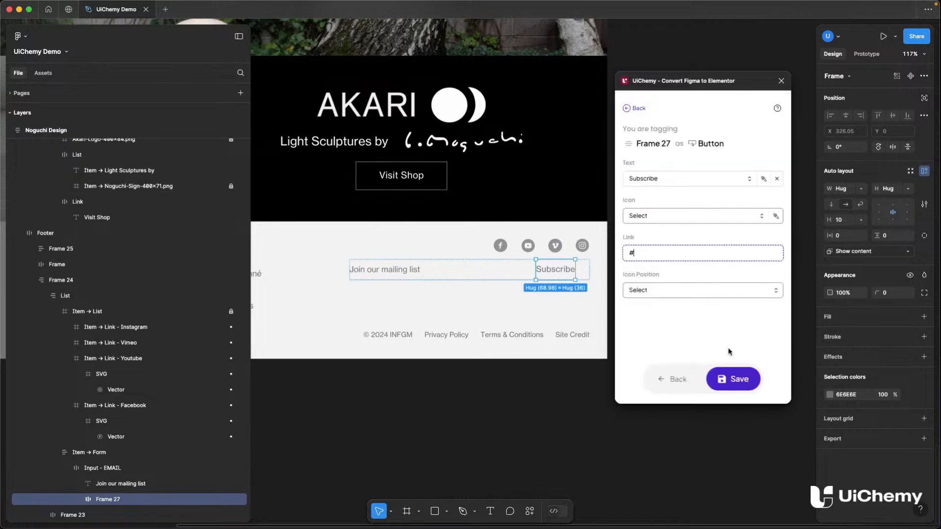
pyautogui.click(732, 379)
# - Add an FFFFFF fill at 0% opacity to the Subscribe, Visit Shop, Make a Gift, Become a Member and Full Calendar button frames together
pyautogui.scroll(-3, 412, 196)
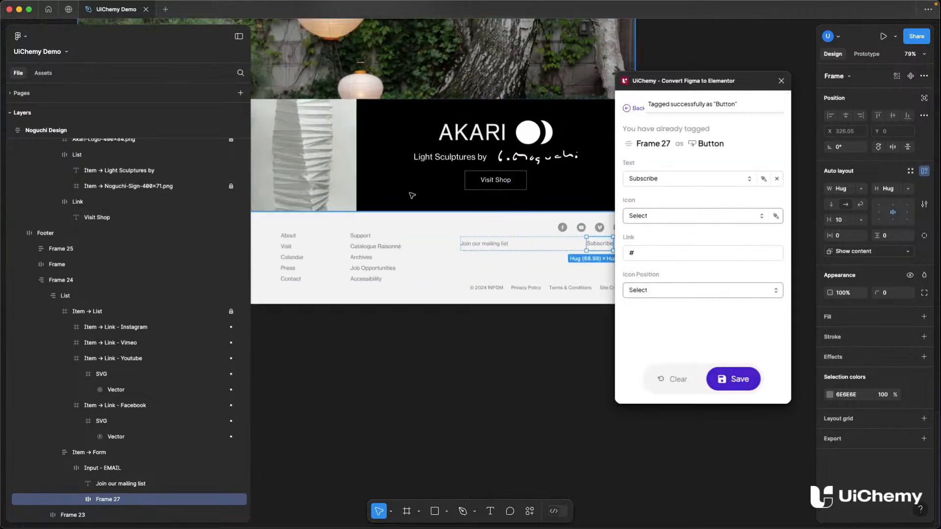
pyautogui.scroll(-5, 412, 195)
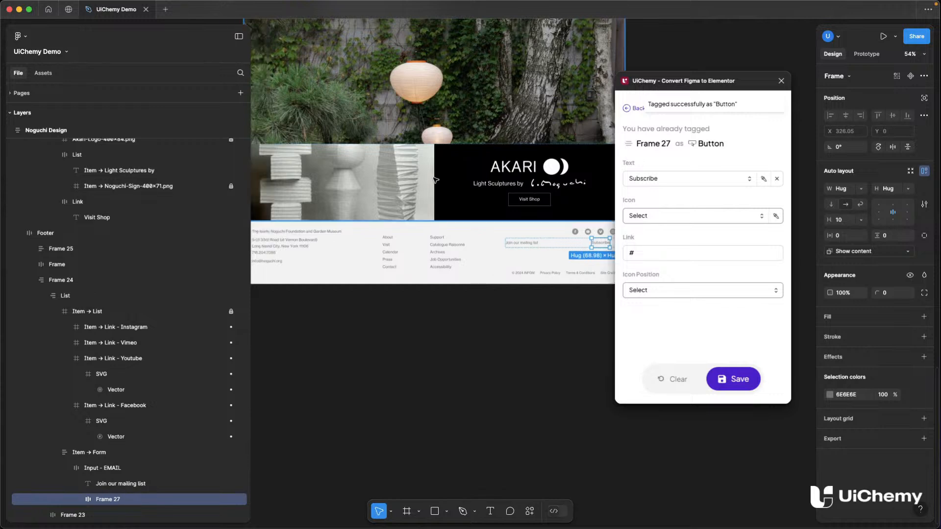
pyautogui.scroll(-2, 439, 188)
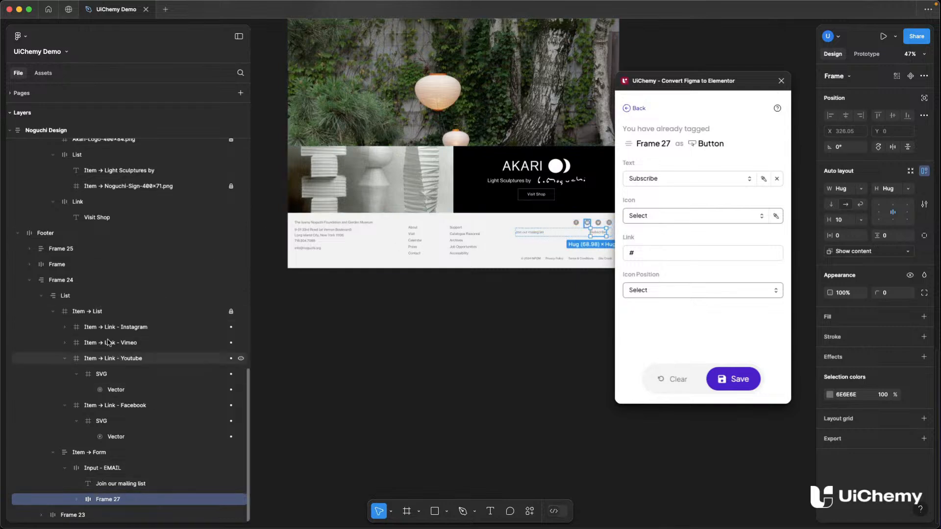
pyautogui.scroll(1, 93, 242)
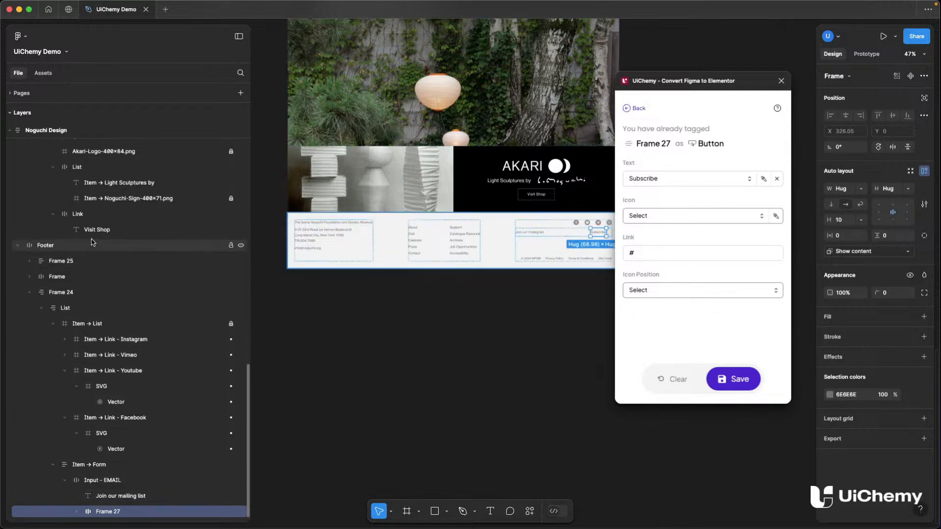
pyautogui.click(100, 222)
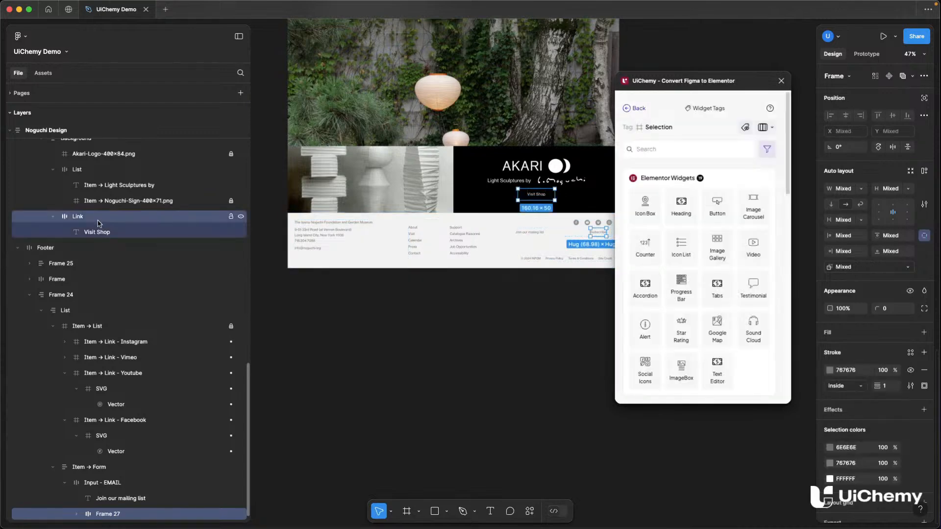
pyautogui.scroll(5, 100, 222)
pyautogui.scroll(5, 500, 216)
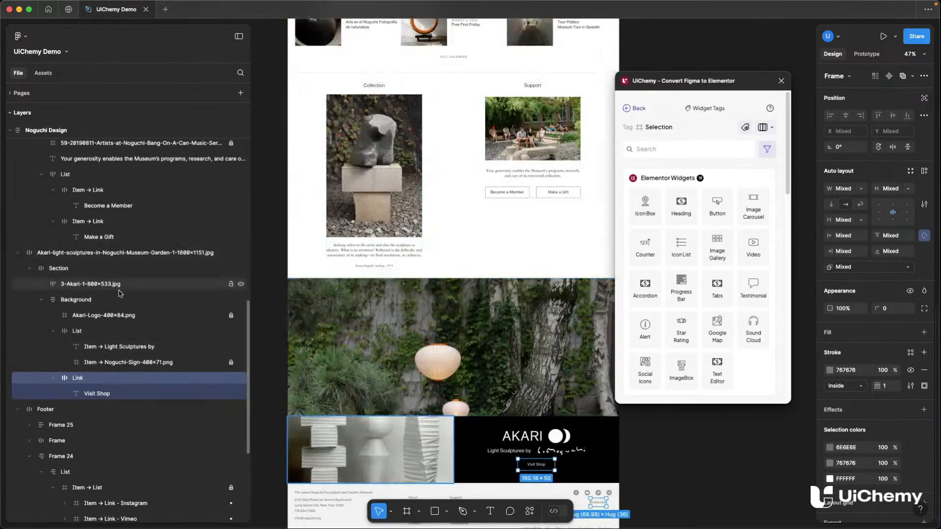
pyautogui.keyDown('shift'); pyautogui.click(240, 222); pyautogui.keyUp('shift')
pyautogui.keyDown('shift'); pyautogui.click(241, 192); pyautogui.keyUp('shift')
pyautogui.scroll(2, 419, 234)
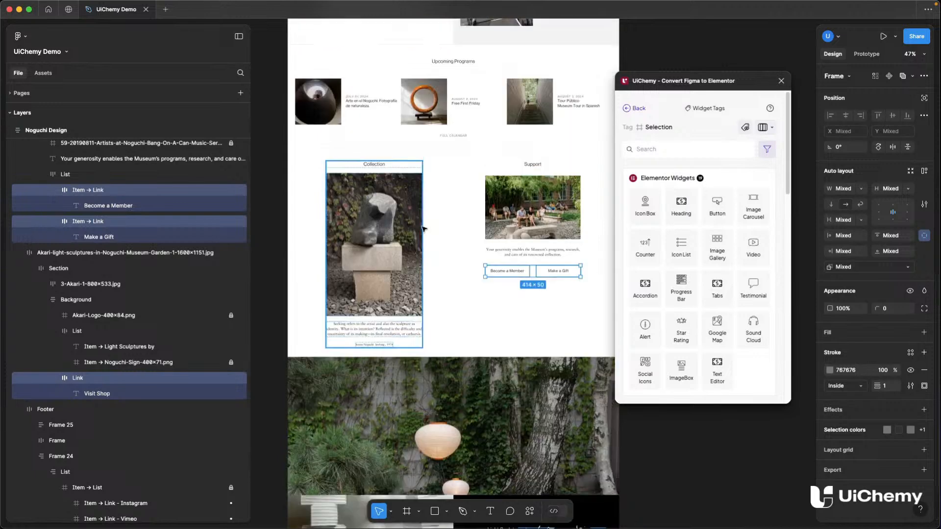
pyautogui.scroll(5, 437, 240)
pyautogui.scroll(2, 452, 252)
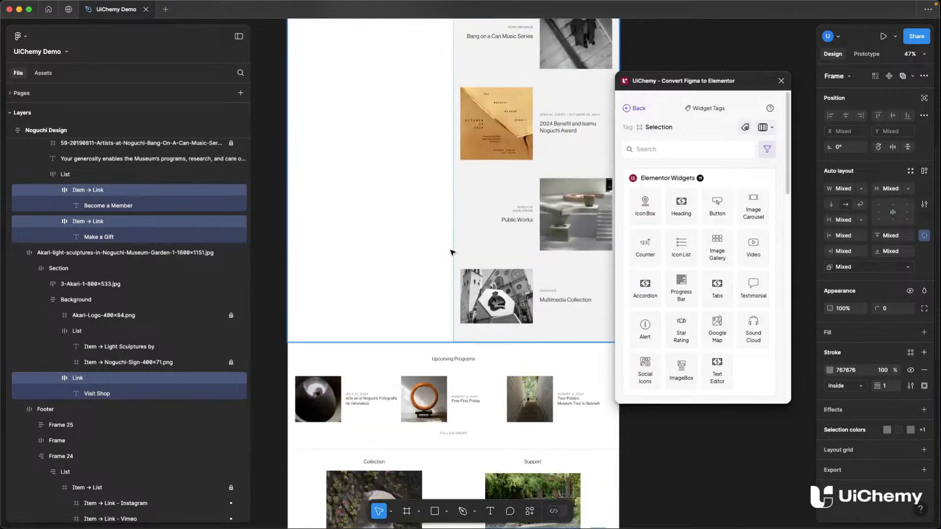
pyautogui.scroll(-2, 452, 252)
pyautogui.scroll(3, 59, 304)
pyautogui.scroll(4, 59, 304)
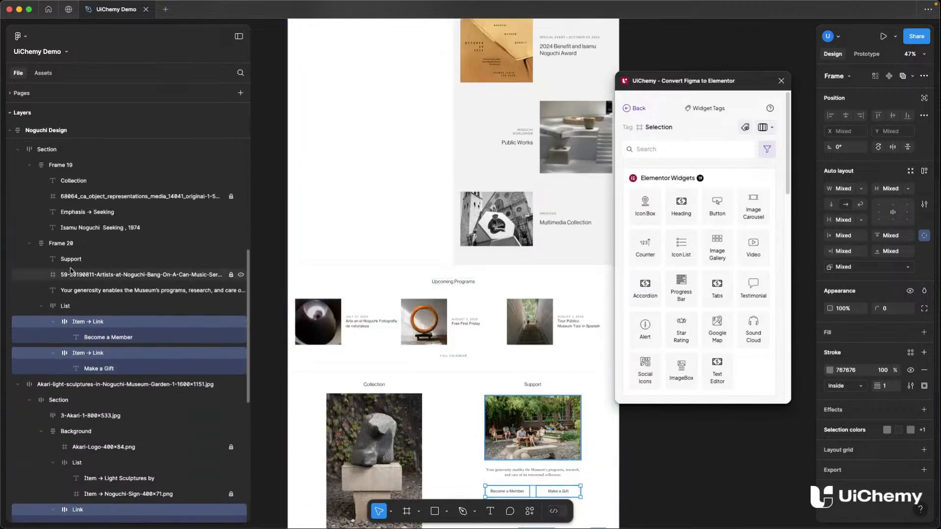
pyautogui.scroll(6, 76, 224)
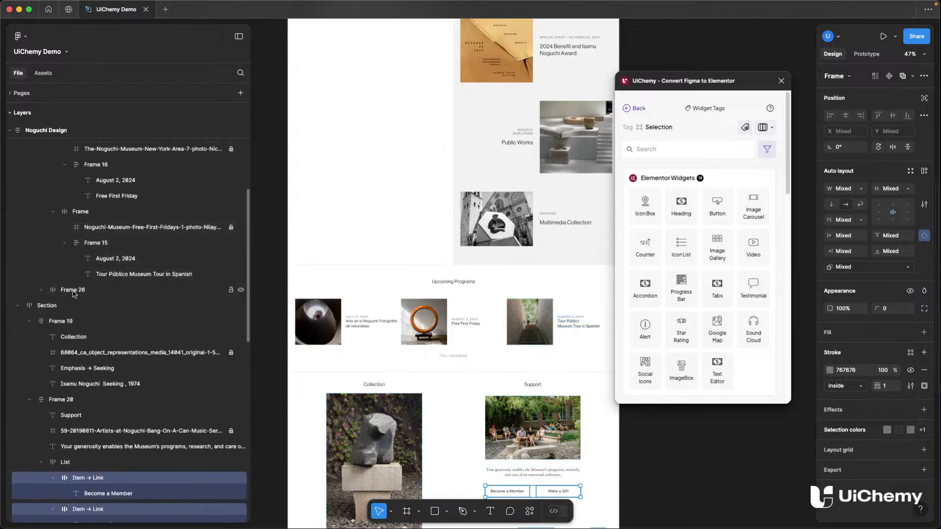
pyautogui.click(73, 292)
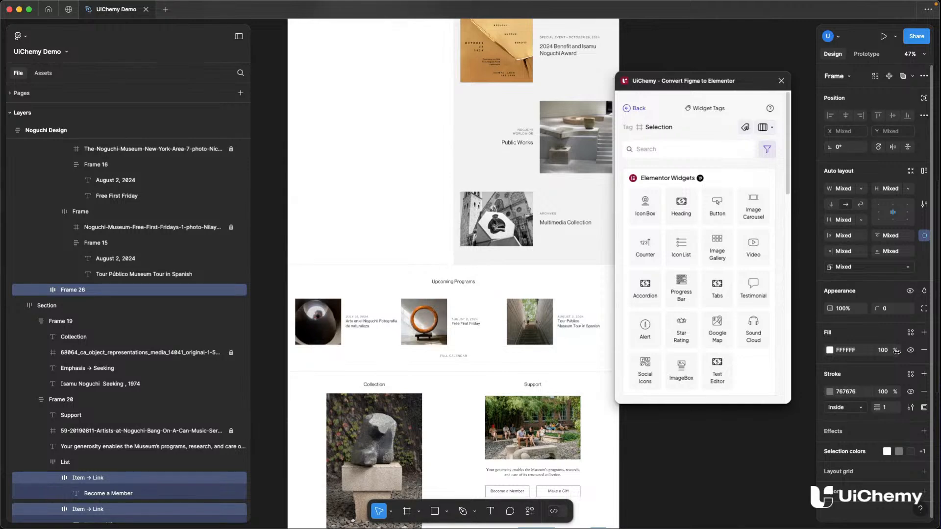
pyautogui.write('0')
pyautogui.press('Return')
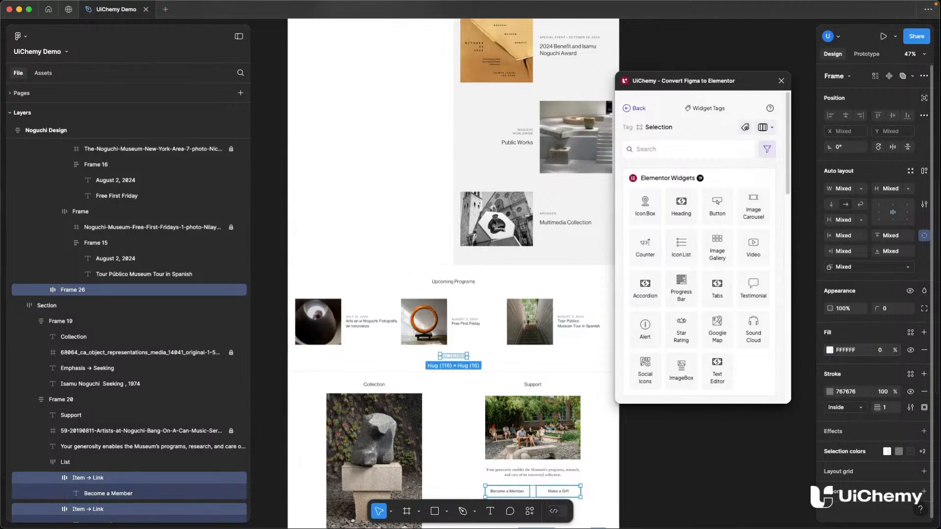
# - Check UiChemy's Responsive Manager options and convert the Noguchi Design
pyautogui.scroll(-5, 486, 251)
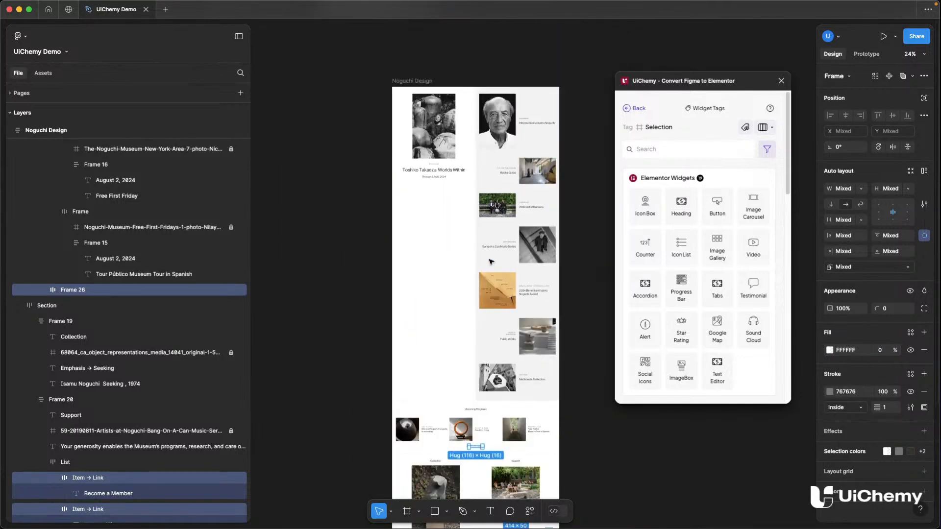
pyautogui.scroll(-4, 484, 246)
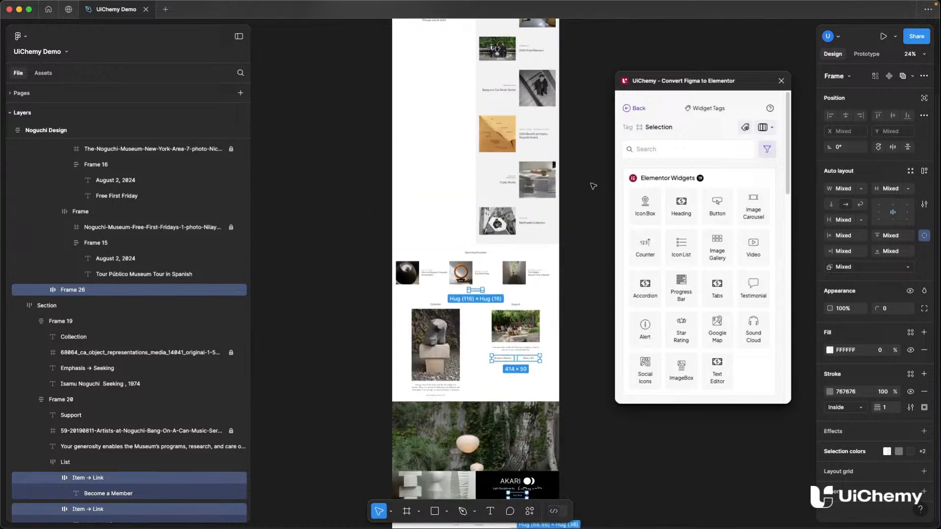
pyautogui.click(640, 109)
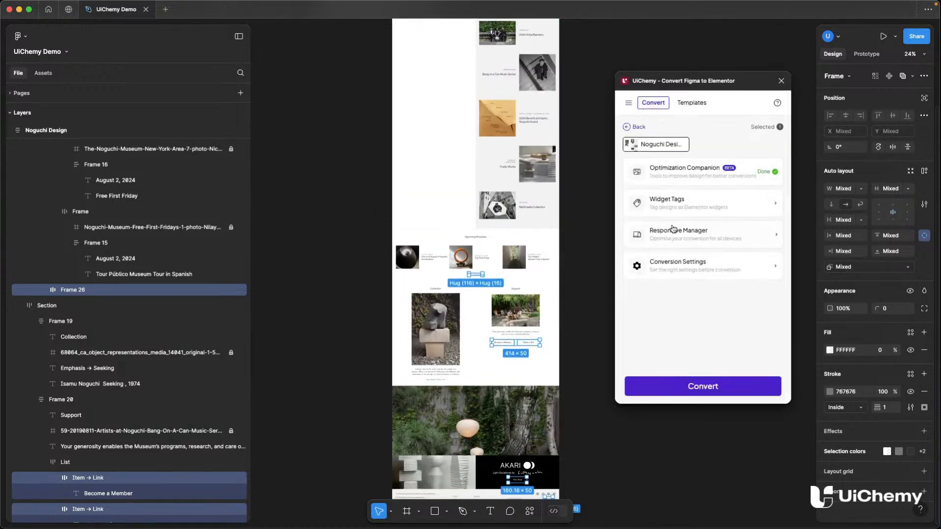
pyautogui.click(682, 238)
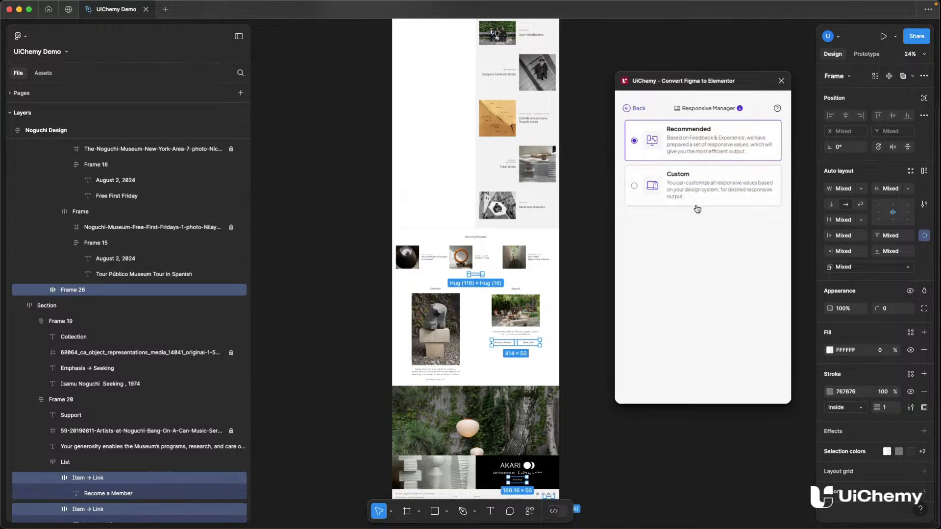
pyautogui.click(633, 109)
pyautogui.click(703, 387)
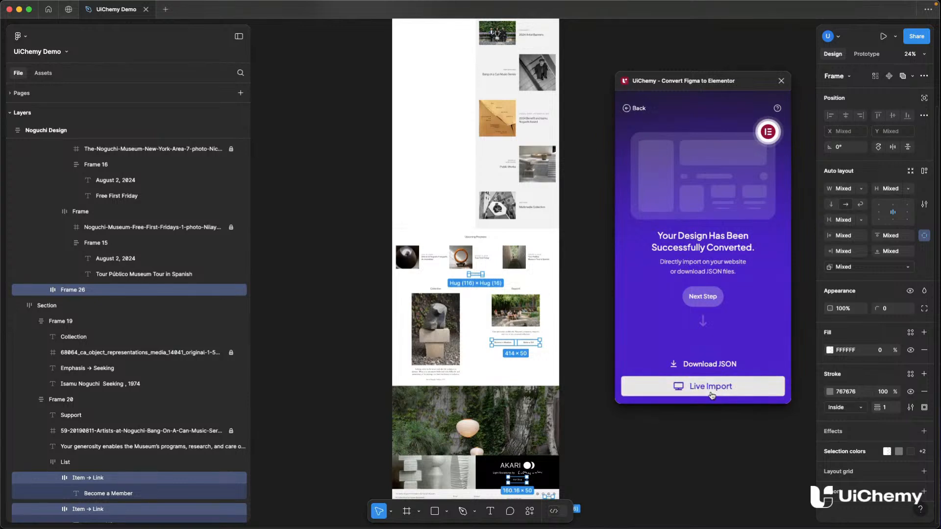
# - Set up a Live Import of the Noguchi Design to the uichemy-edu.instawp.xyz site, exported as a new Page, up to the import overview
pyautogui.click(712, 395)
pyautogui.click(680, 170)
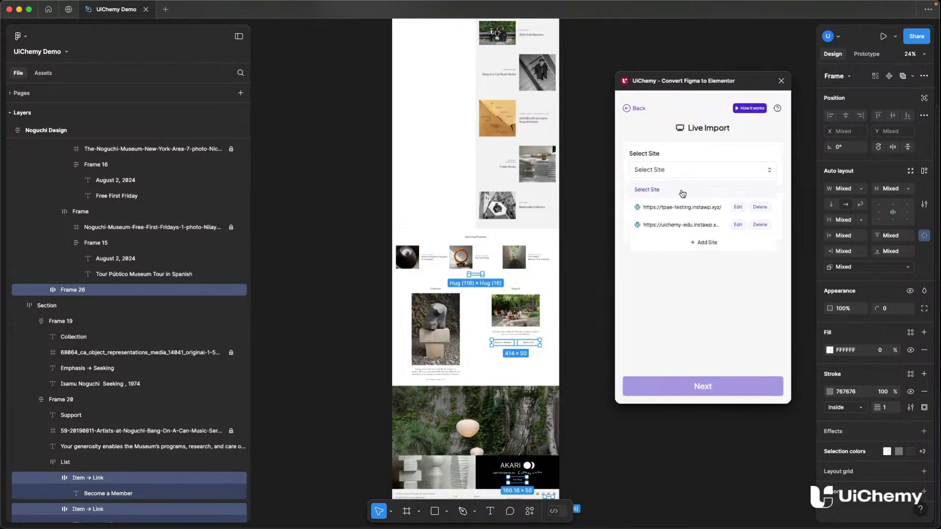
pyautogui.click(667, 225)
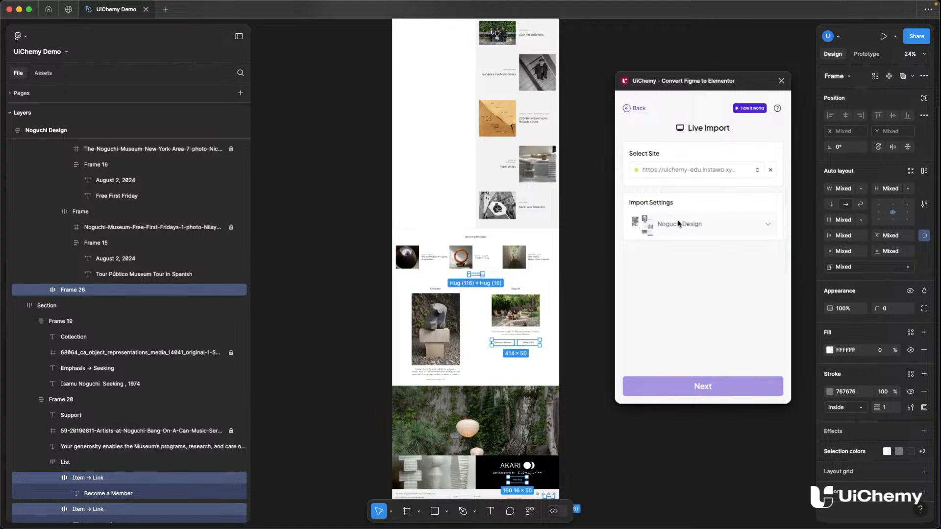
pyautogui.click(704, 223)
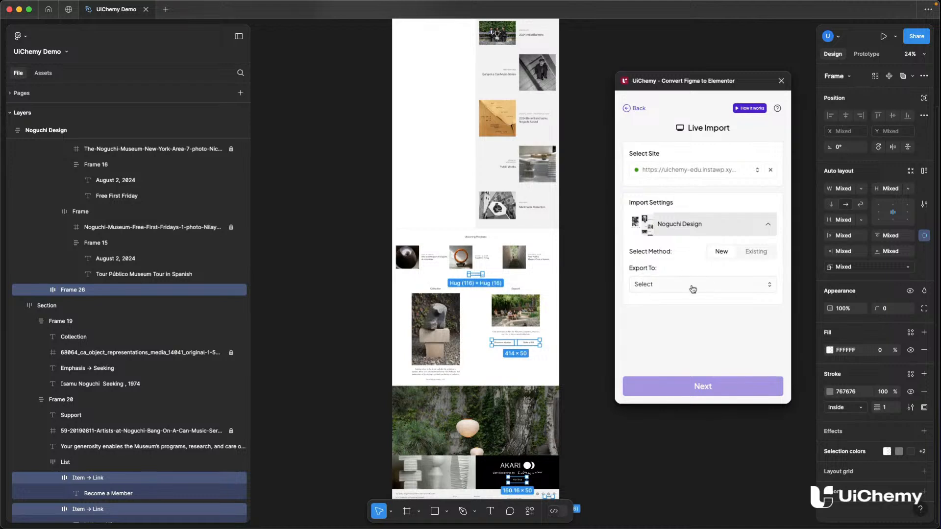
pyautogui.click(693, 287)
pyautogui.click(674, 322)
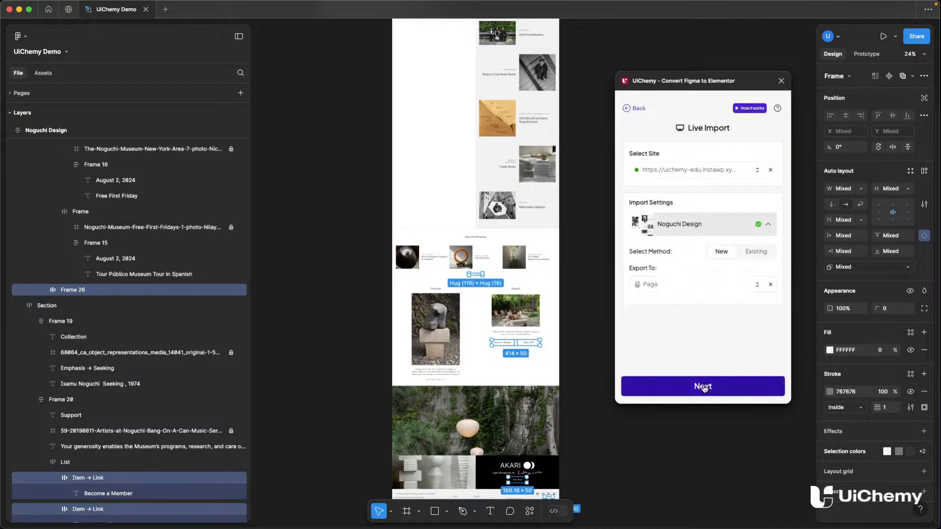
pyautogui.click(704, 388)
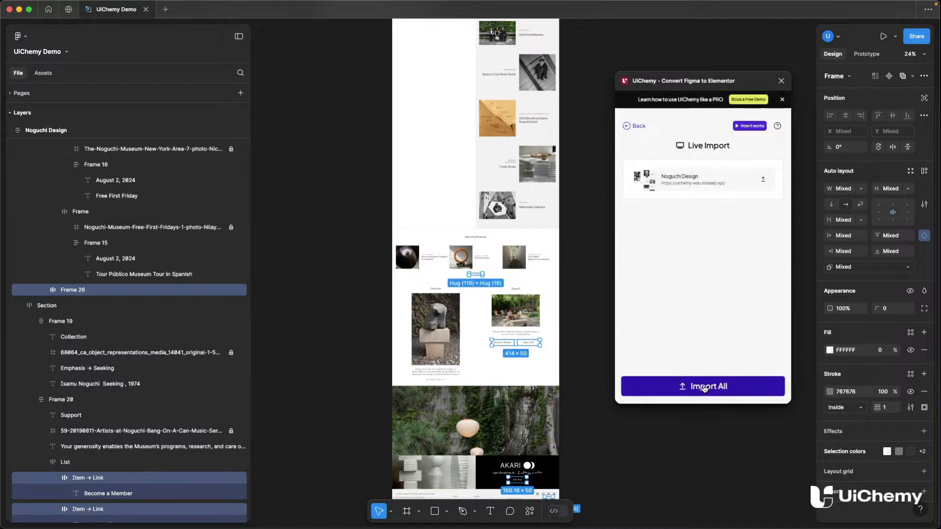
# - Live import the Noguchi Design to the WordPress site, open the imported page and review it down to the footer
pyautogui.click(763, 181)
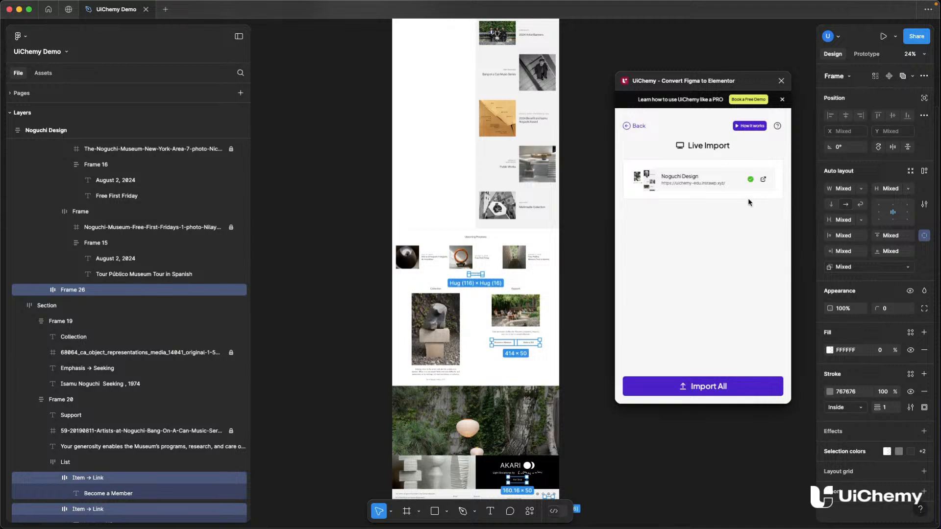
pyautogui.click(764, 180)
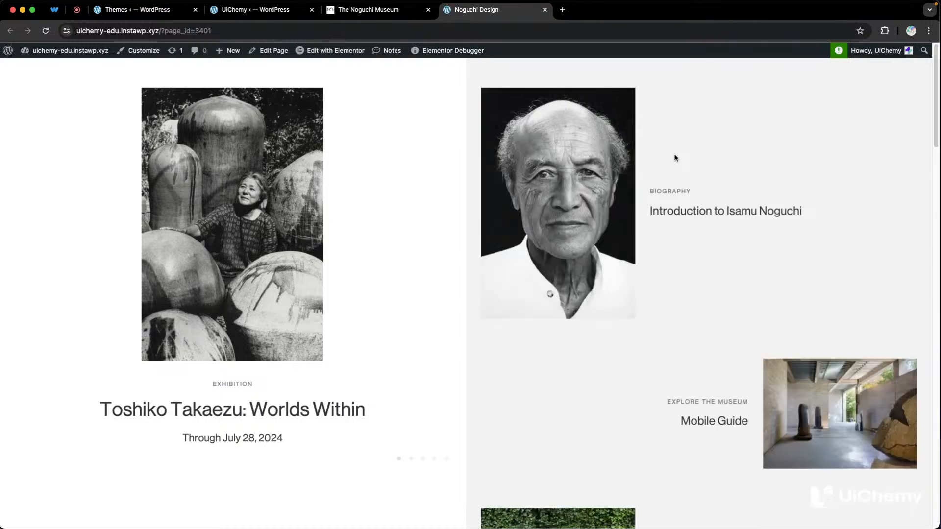
pyautogui.scroll(-6, 675, 157)
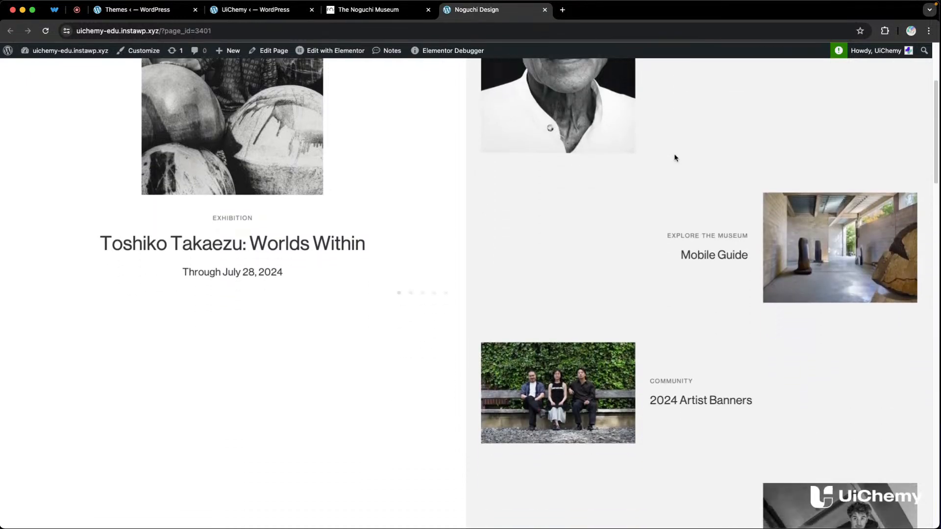
pyautogui.scroll(-10, 675, 158)
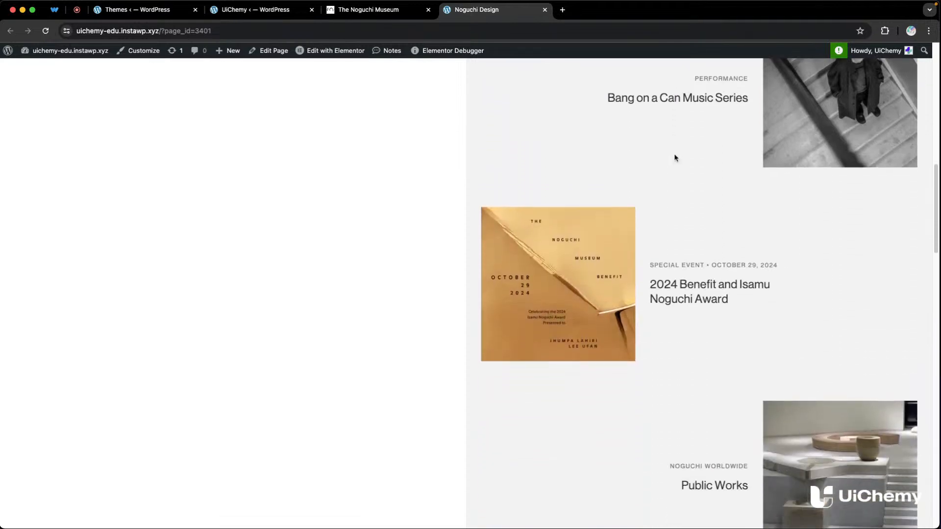
pyautogui.scroll(-10, 675, 158)
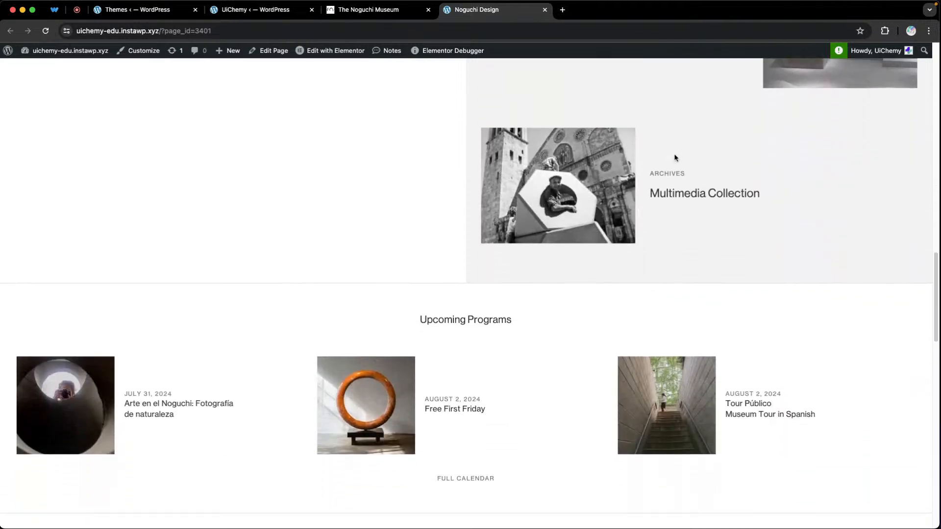
pyautogui.scroll(-2, 675, 158)
pyautogui.scroll(-10, 675, 157)
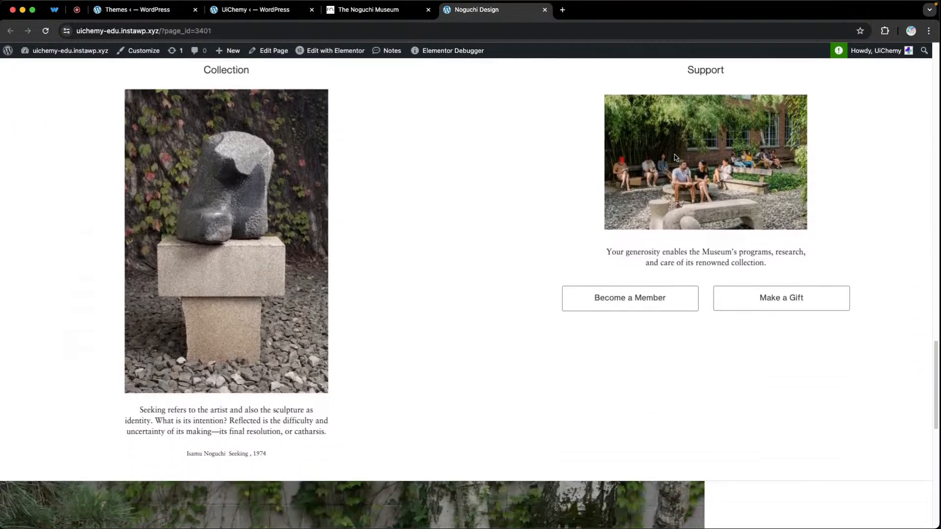
pyautogui.scroll(-4, 675, 158)
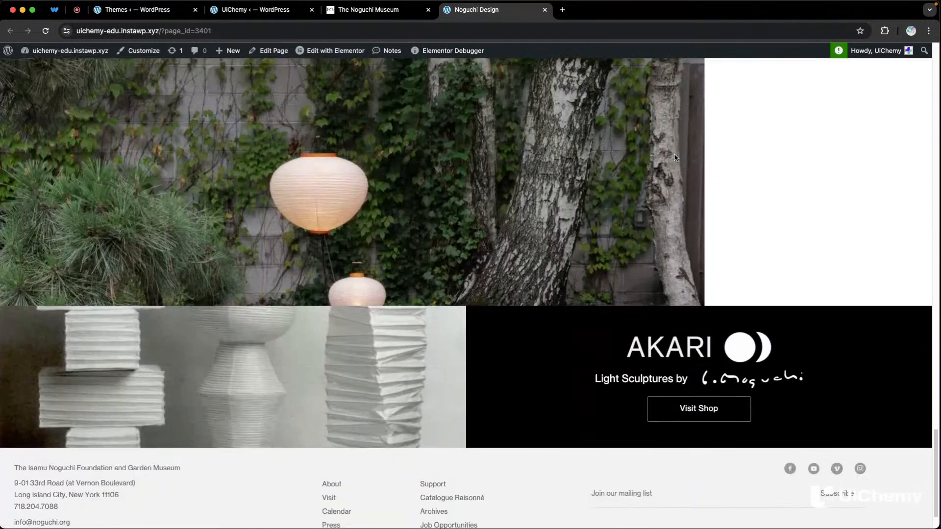
pyautogui.scroll(4, 675, 157)
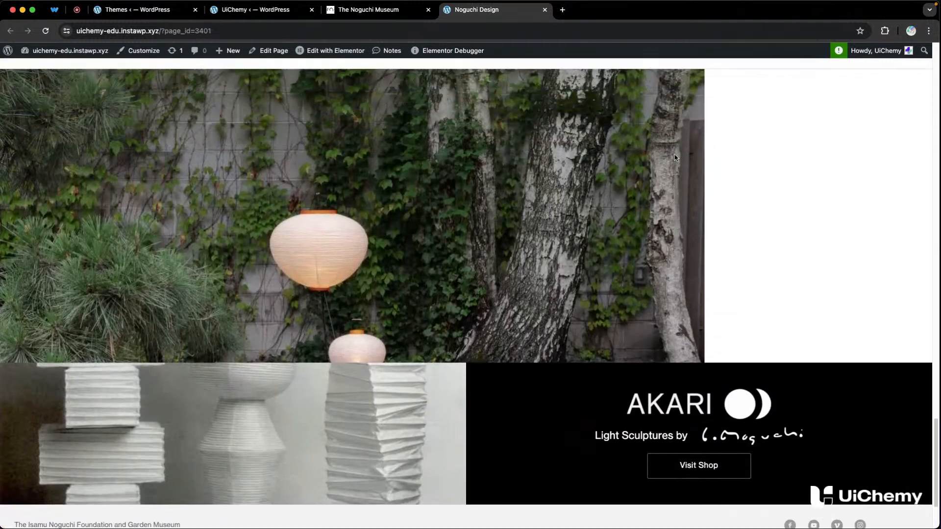
pyautogui.scroll(-1, 675, 158)
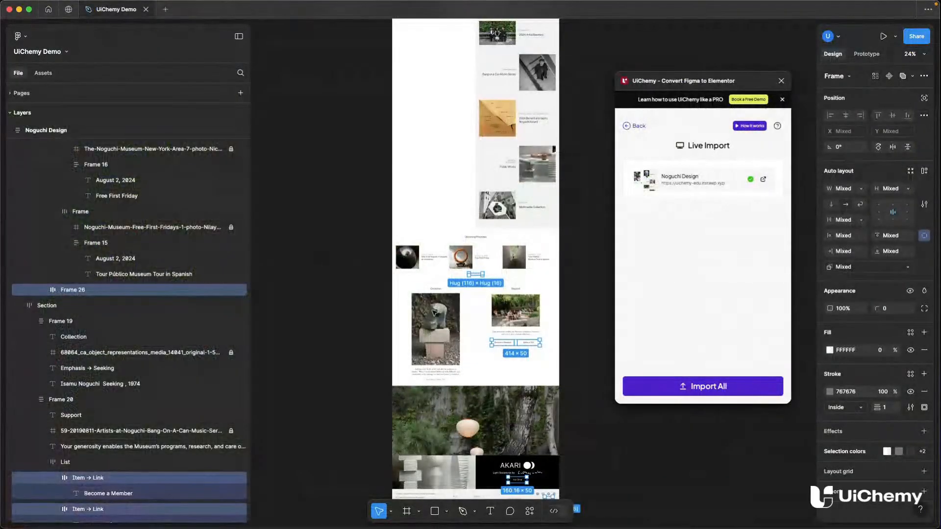
# - Set the image fill mode of the Akari light sculptures garden section frame in Figma to Fill
pyautogui.scroll(-3, 495, 331)
pyautogui.click(495, 331)
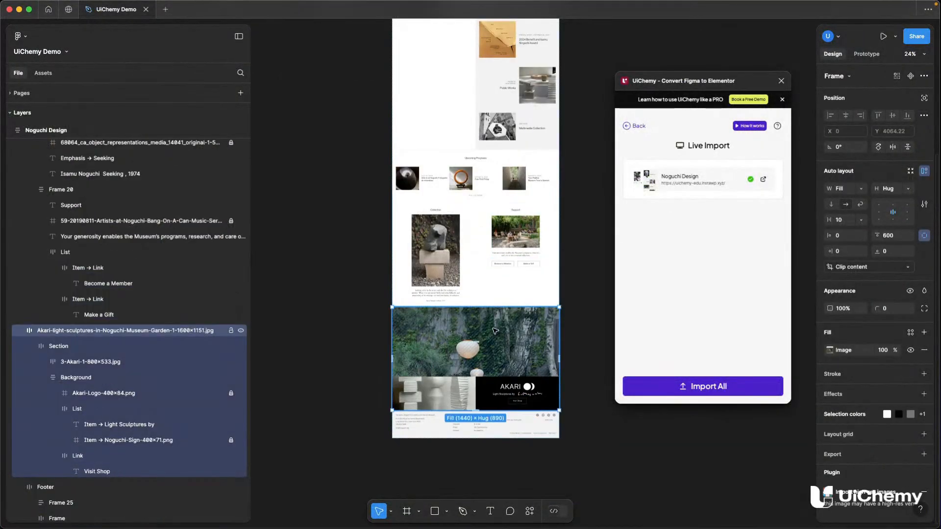
pyautogui.click(830, 350)
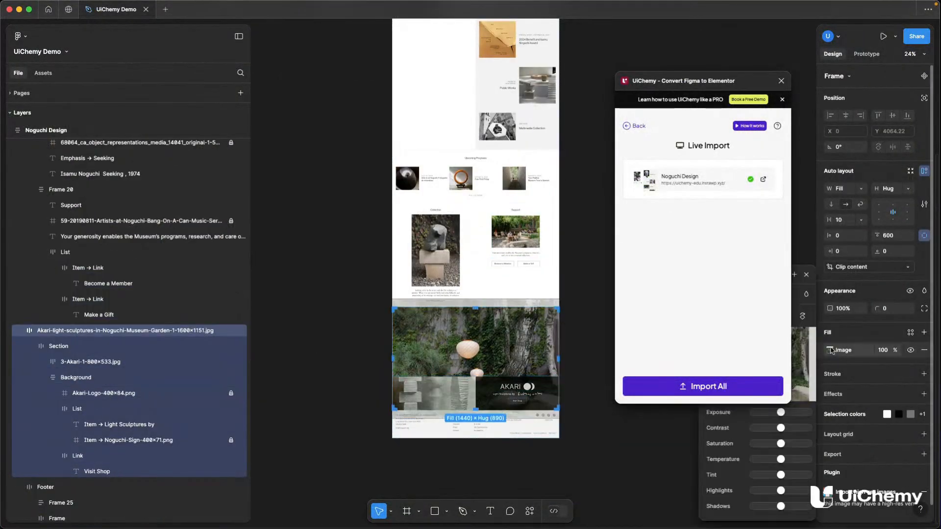
pyautogui.moveTo(742, 79); pyautogui.dragTo(638, 371)
pyautogui.click(729, 317)
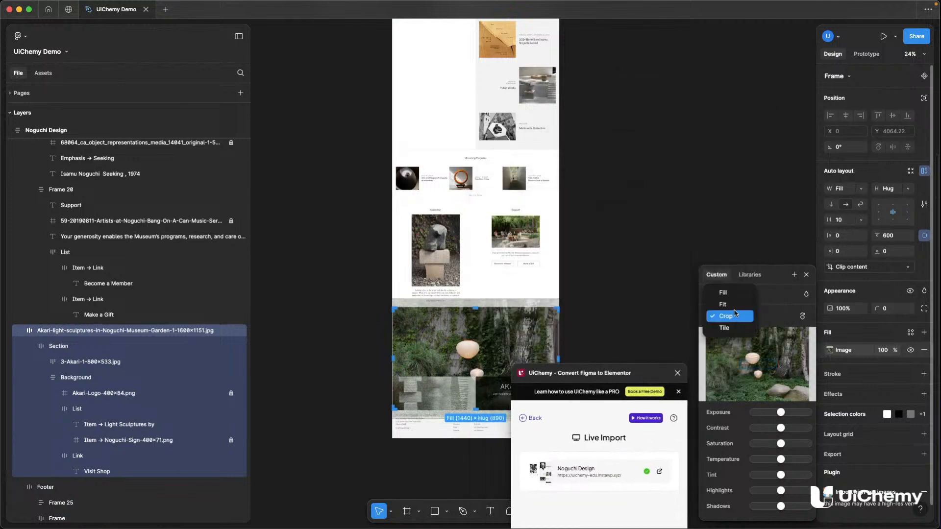
pyautogui.click(735, 294)
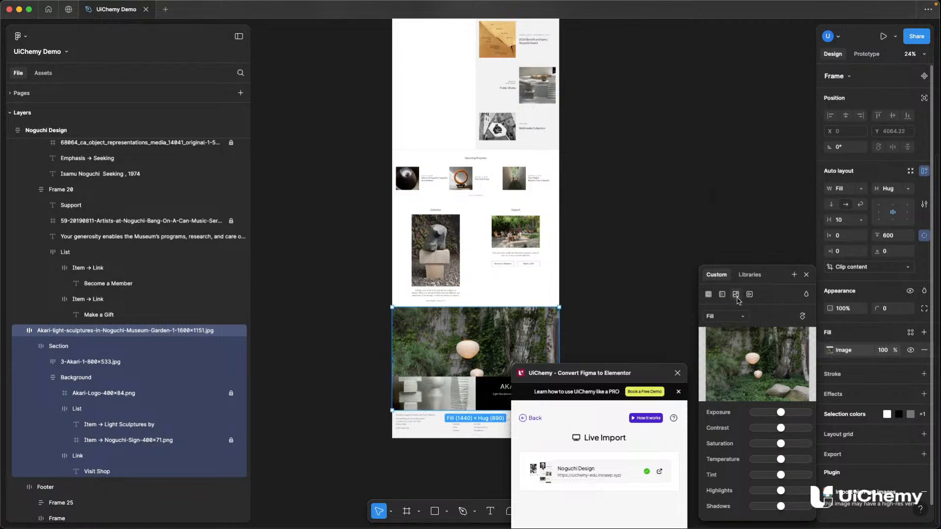
pyautogui.click(807, 275)
pyautogui.moveTo(607, 374); pyautogui.dragTo(691, 74)
# - Select the whole Noguchi Design frame, convert it with UiChemy's Express Convert and proceed to Live Import
pyautogui.scroll(-3, 525, 128)
pyautogui.scroll(5, 513, 219)
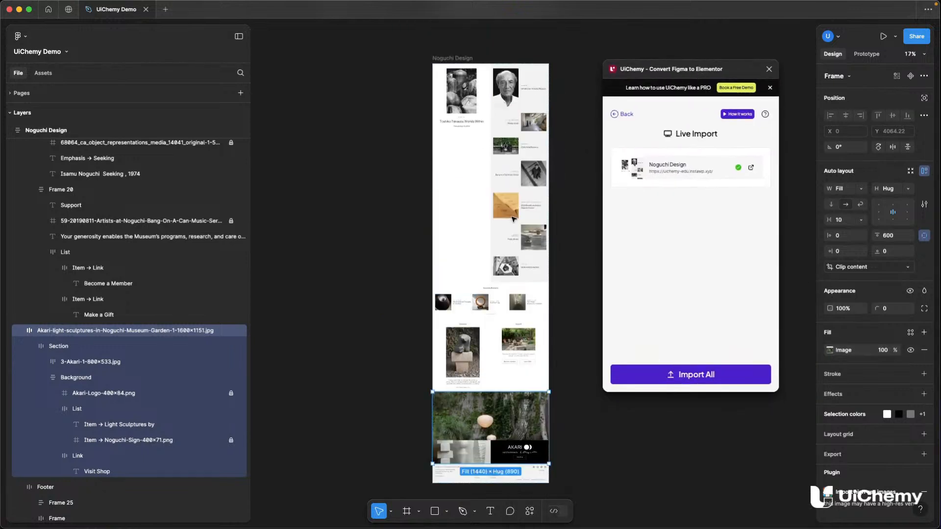
pyautogui.click(623, 117)
pyautogui.click(623, 100)
pyautogui.click(628, 101)
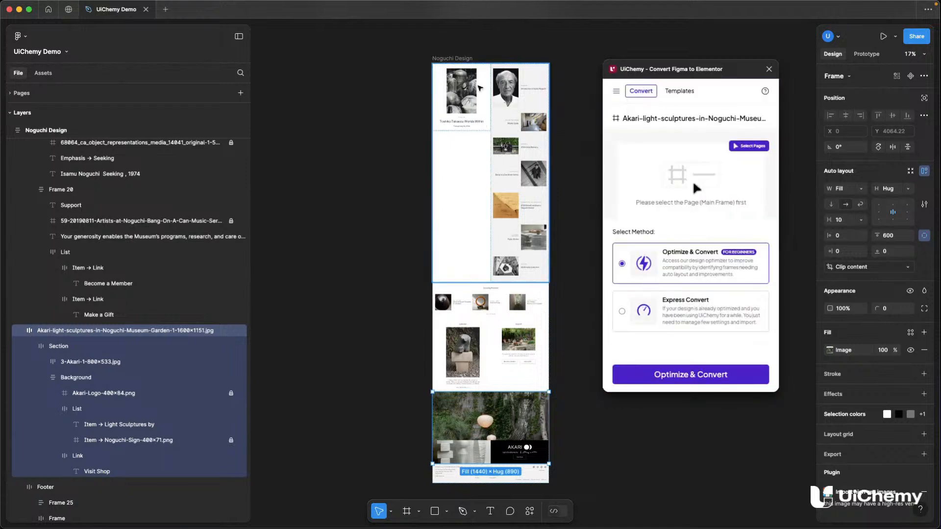
pyautogui.click(452, 58)
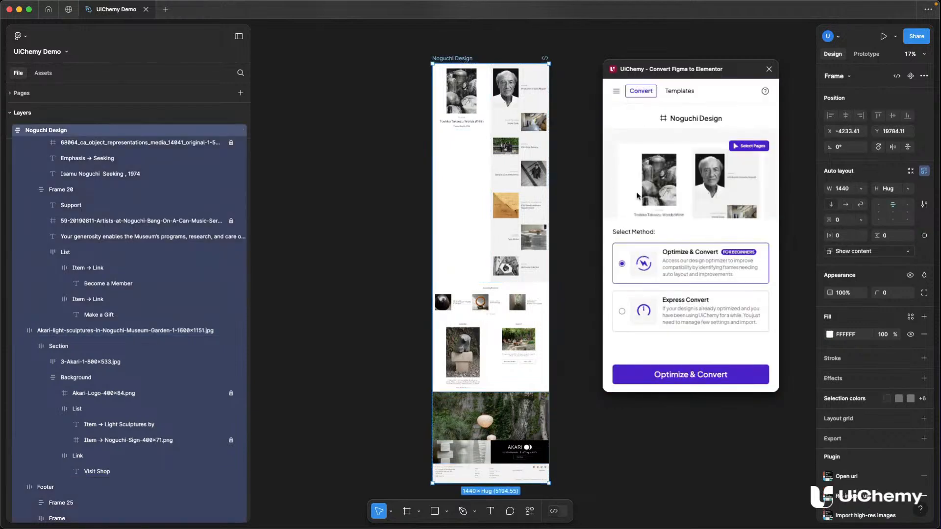
pyautogui.click(676, 312)
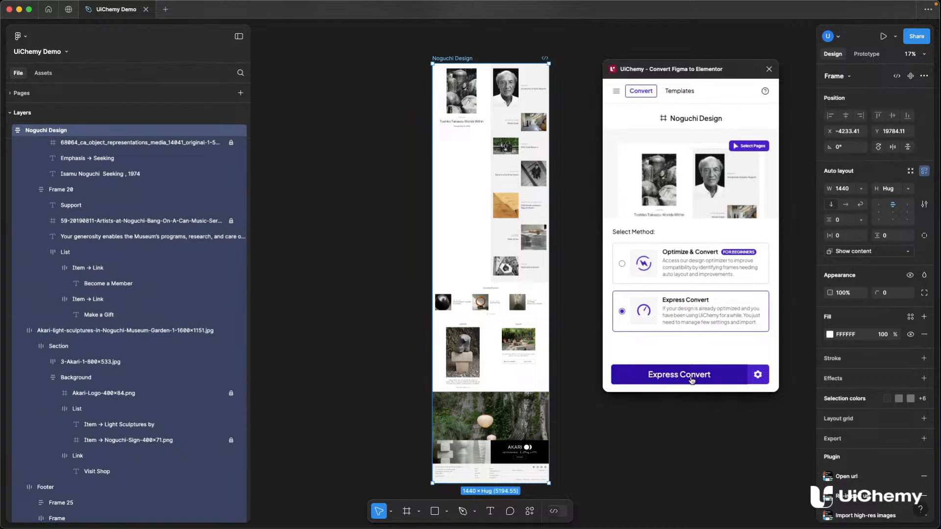
pyautogui.click(691, 380)
pyautogui.click(692, 380)
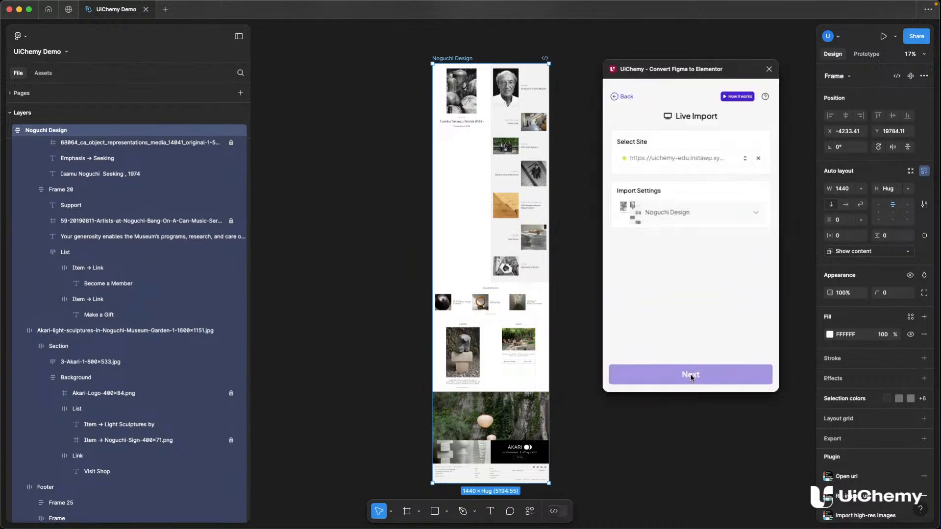
# - Set the Live Import to the Existing method, export to Page and replace the Noguchi Design page, and run the import
pyautogui.click(706, 212)
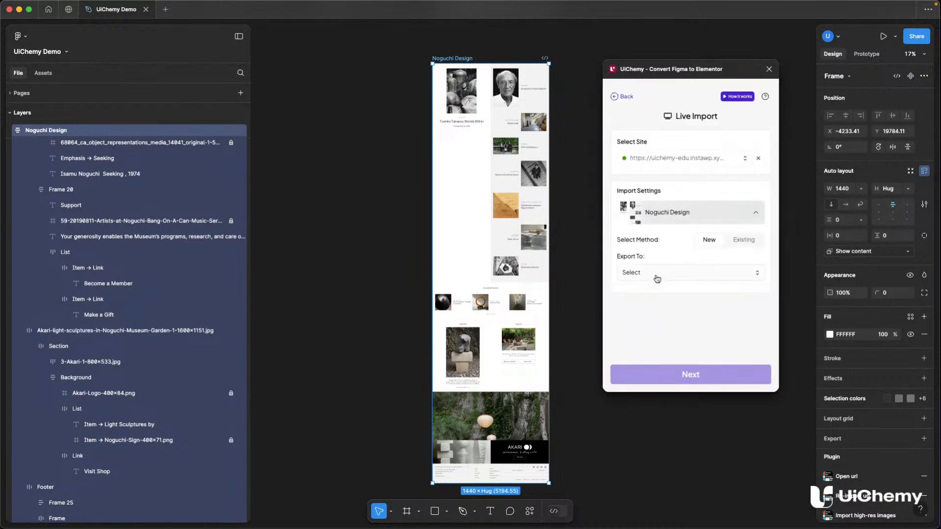
pyautogui.click(756, 241)
pyautogui.click(688, 274)
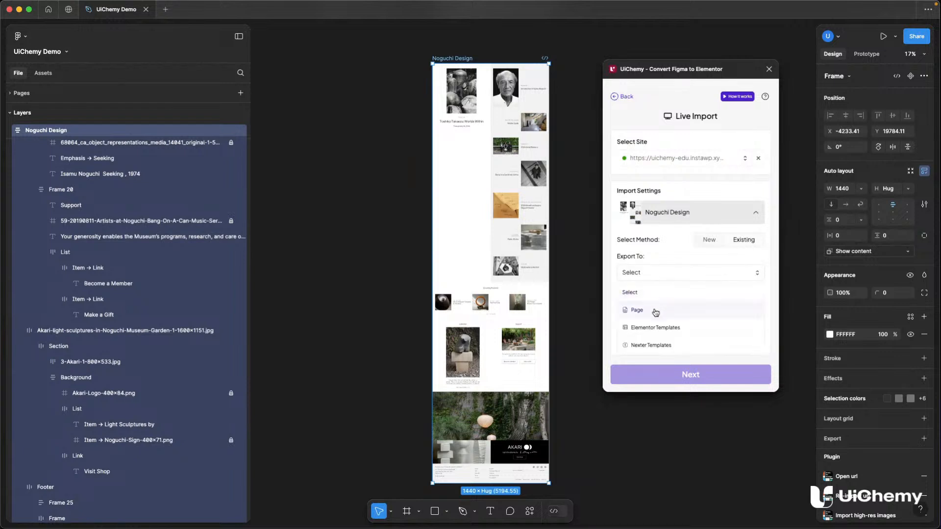
pyautogui.click(653, 311)
pyautogui.click(677, 335)
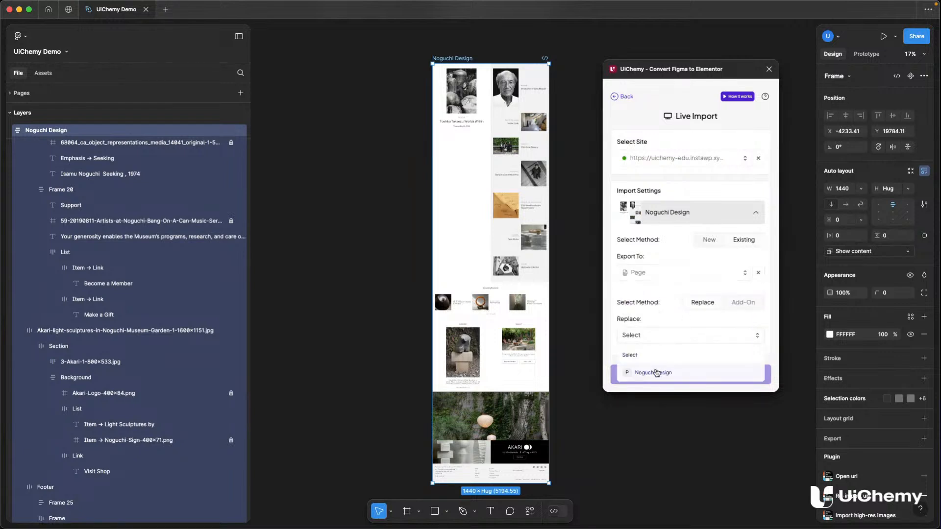
pyautogui.click(657, 373)
pyautogui.click(691, 375)
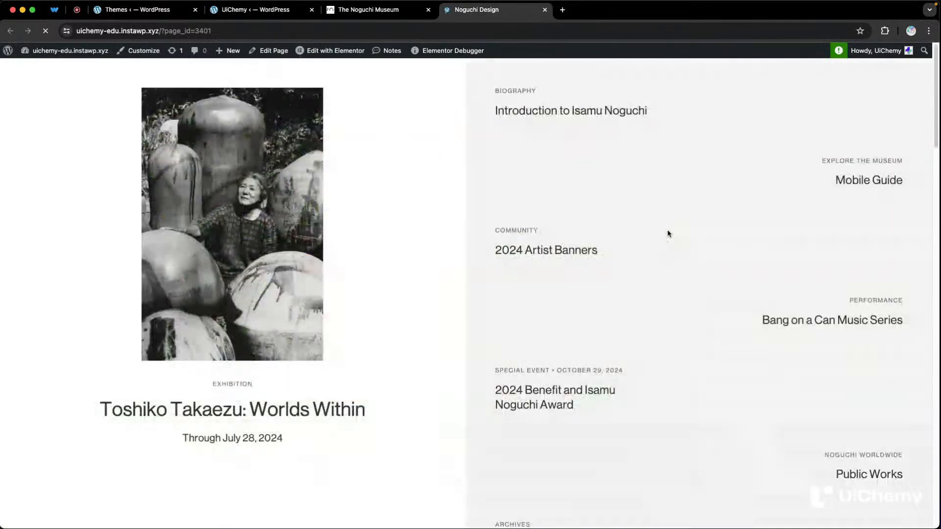
# - Compare the updated Noguchi Design page with the original noguchi.org home page, examining the pinned left column and the button hover effects
pyautogui.scroll(2, 541, 161)
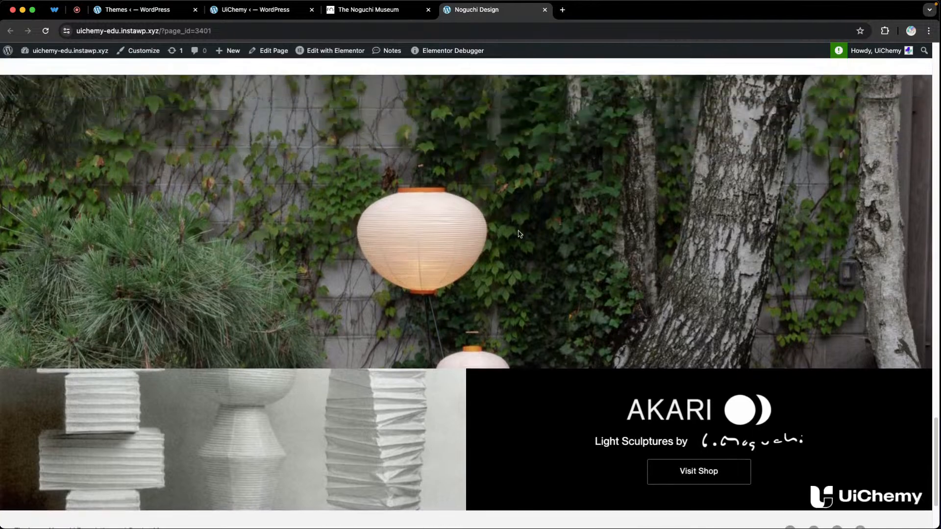
pyautogui.scroll(15, 489, 201)
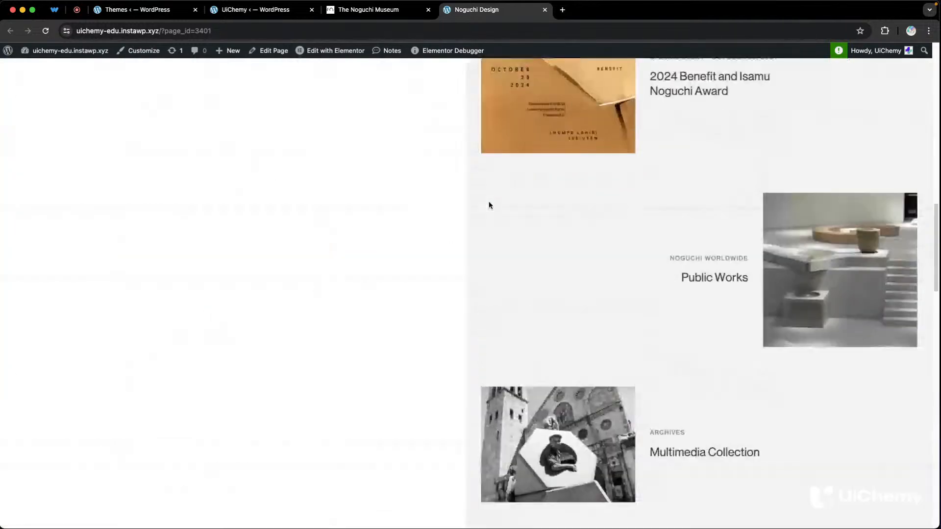
pyautogui.scroll(1, 491, 220)
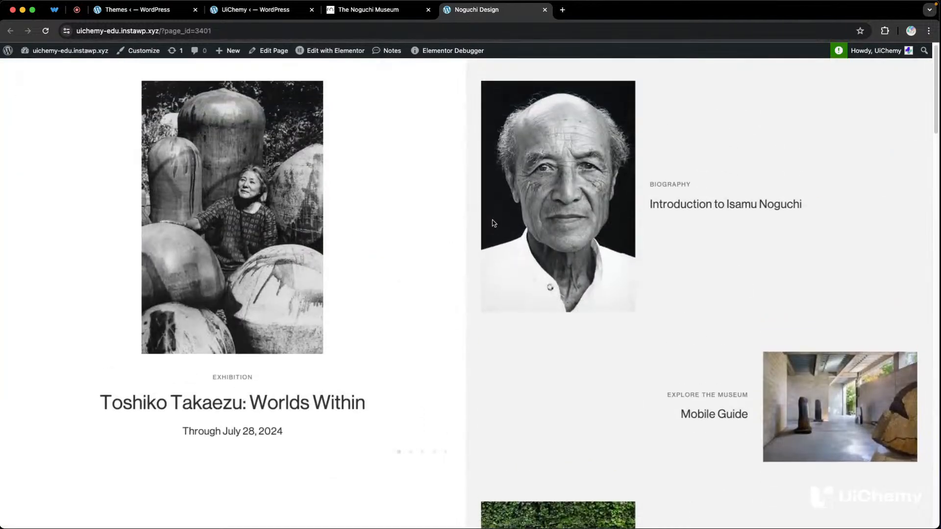
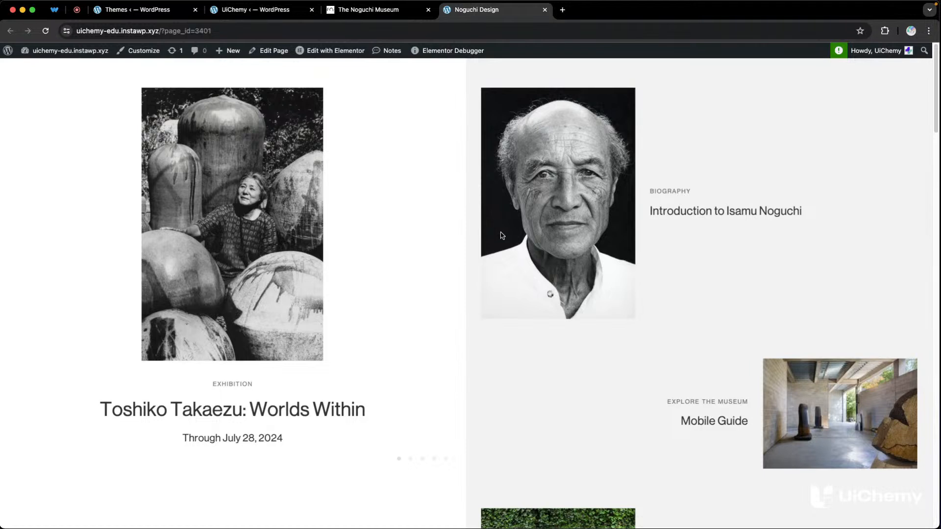
pyautogui.click(380, 10)
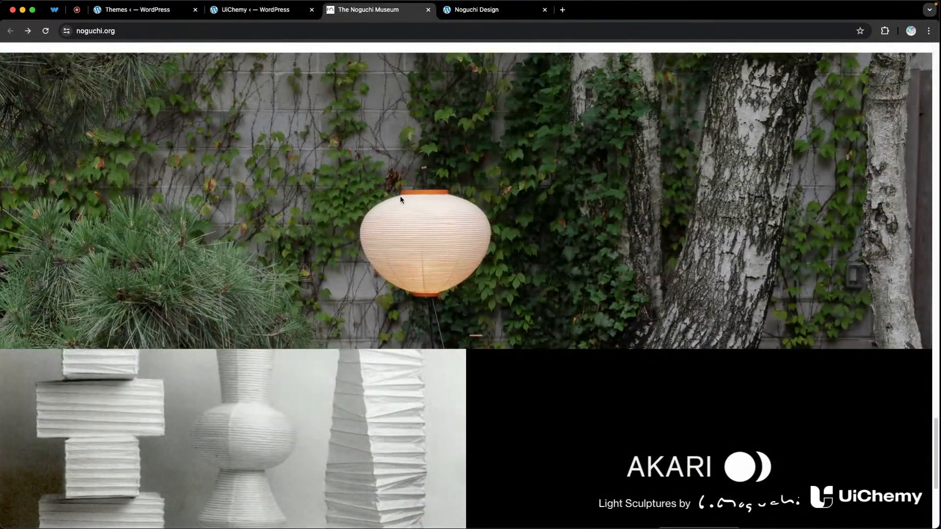
pyautogui.scroll(15, 400, 216)
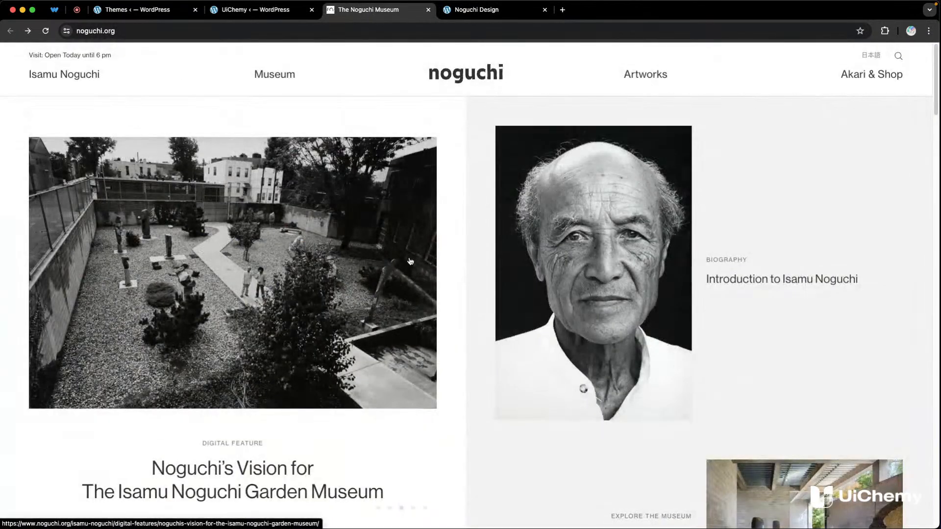
pyautogui.scroll(-5, 395, 227)
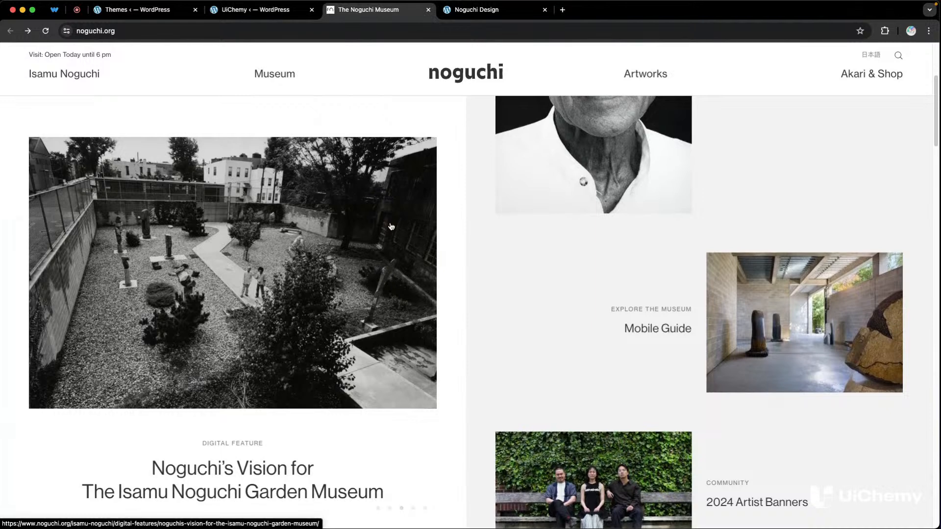
pyautogui.scroll(-10, 341, 235)
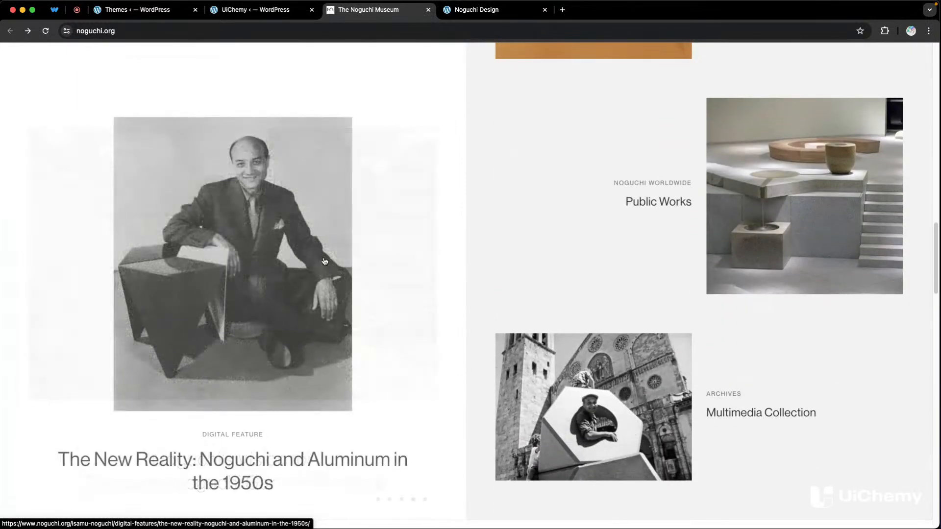
pyautogui.scroll(-4, 328, 257)
pyautogui.scroll(-4, 333, 254)
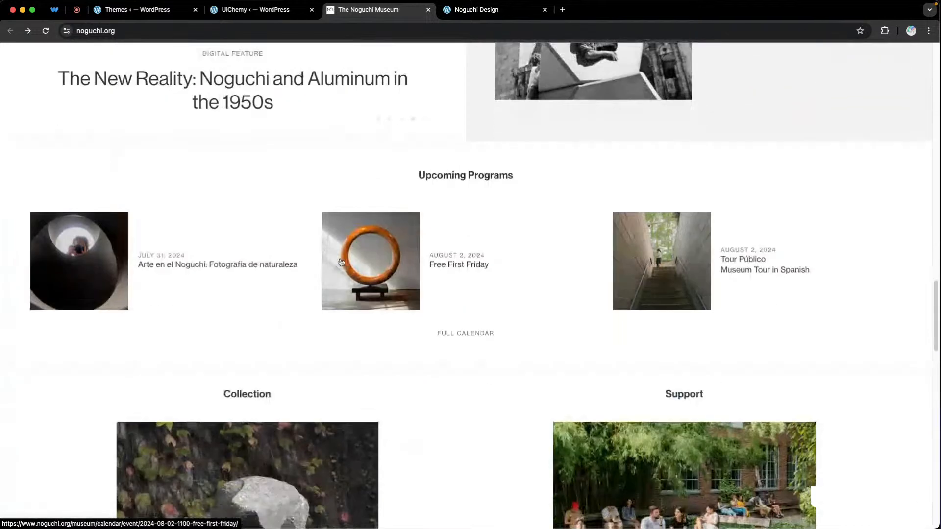
pyautogui.scroll(-12, 401, 268)
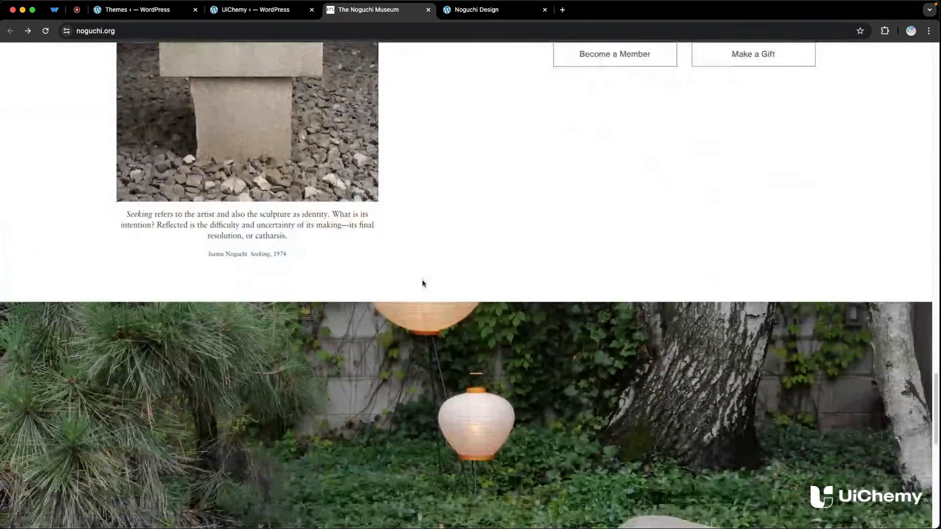
pyautogui.scroll(5, 471, 314)
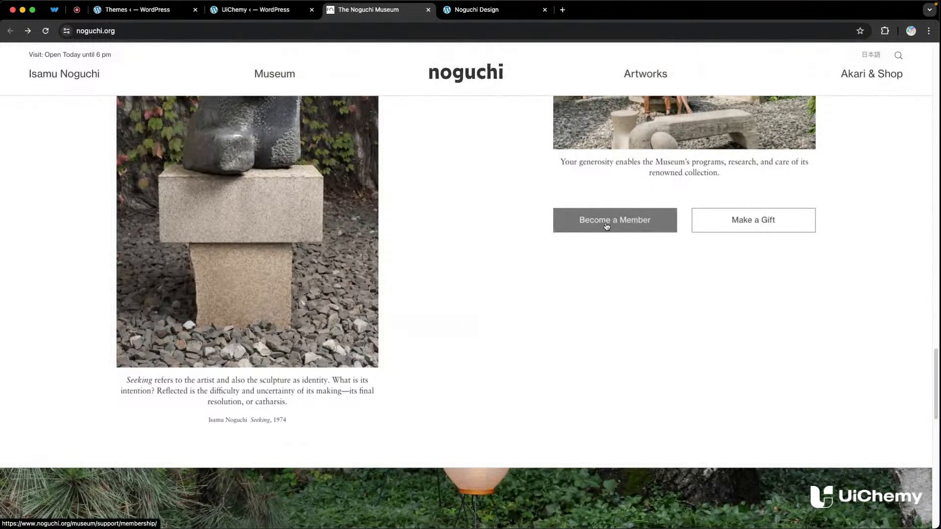
pyautogui.scroll(-2, 519, 269)
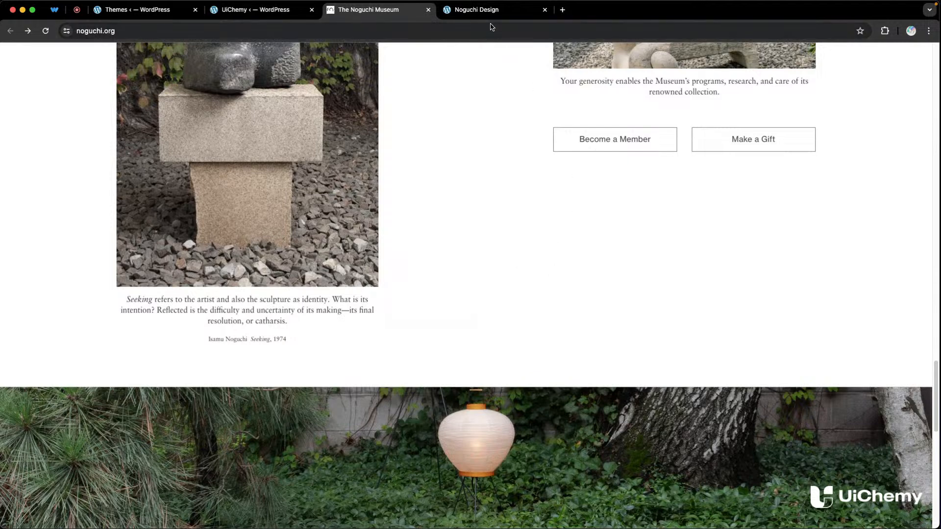
# - Open the imported Noguchi Design page for editing with Elementor in a new browser tab
pyautogui.click(478, 10)
pyautogui.keyDown('super'); pyautogui.click(336, 51); pyautogui.keyUp('super')
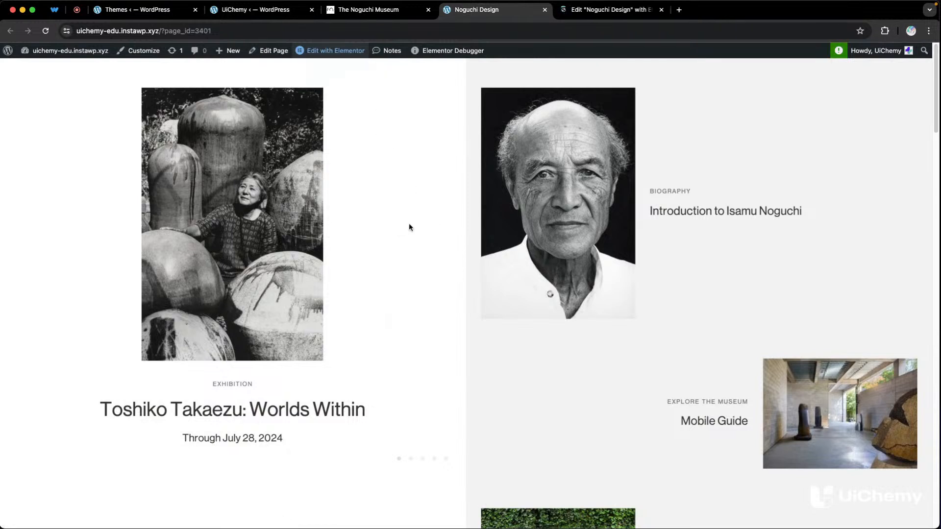
# - Switch to the Elementor editor tab and make the List container holding the Toshiko Takaezu exhibition sticky to Top
pyautogui.scroll(-20, 399, 248)
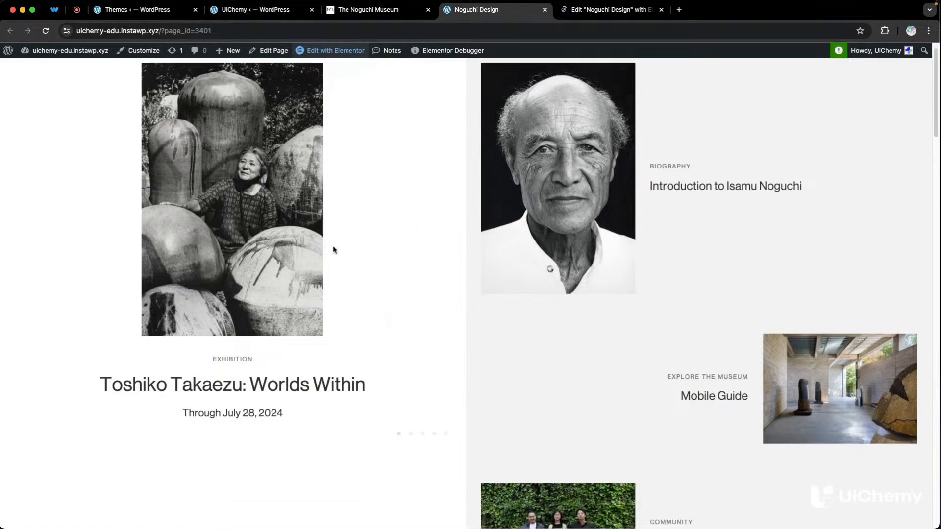
pyautogui.scroll(-1, 394, 225)
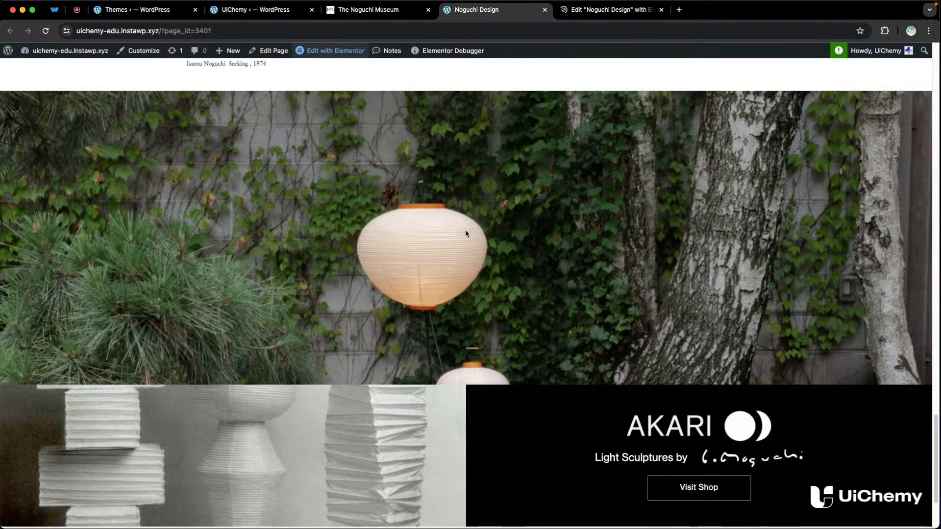
pyautogui.click(611, 10)
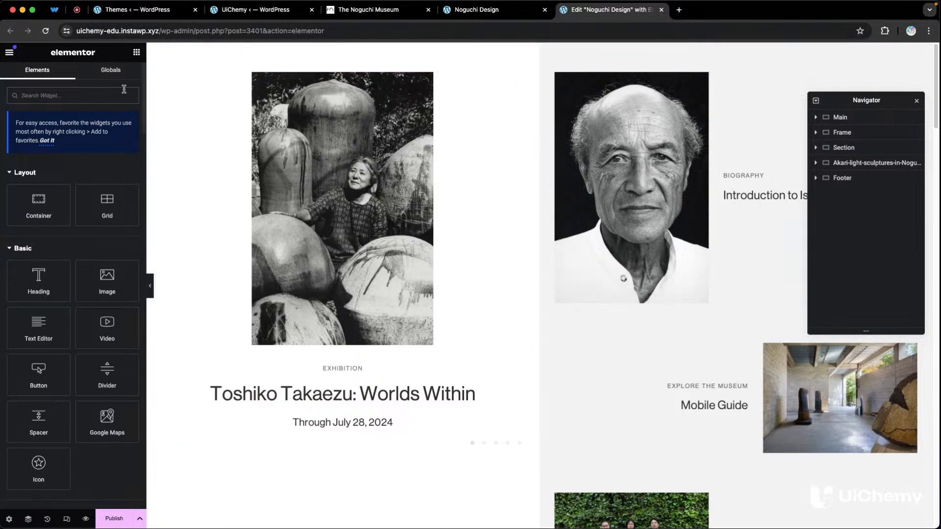
pyautogui.click(166, 79)
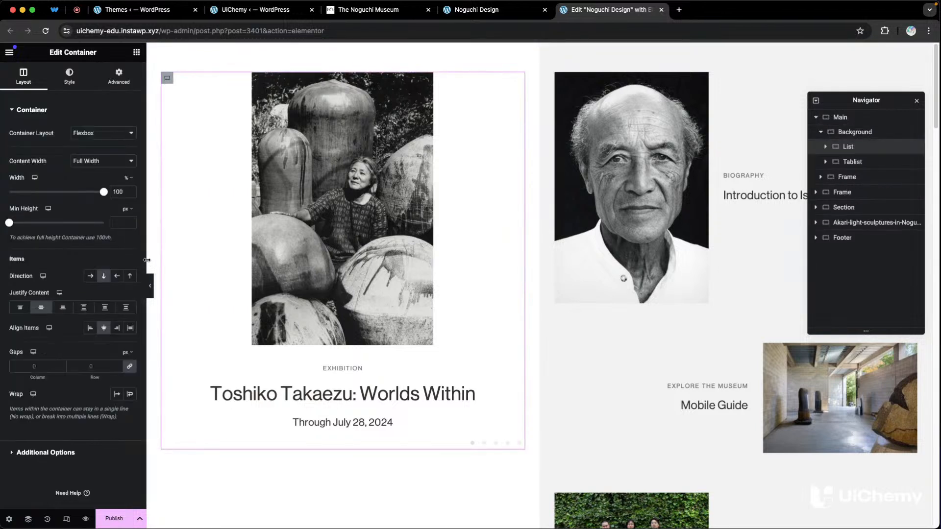
pyautogui.click(108, 85)
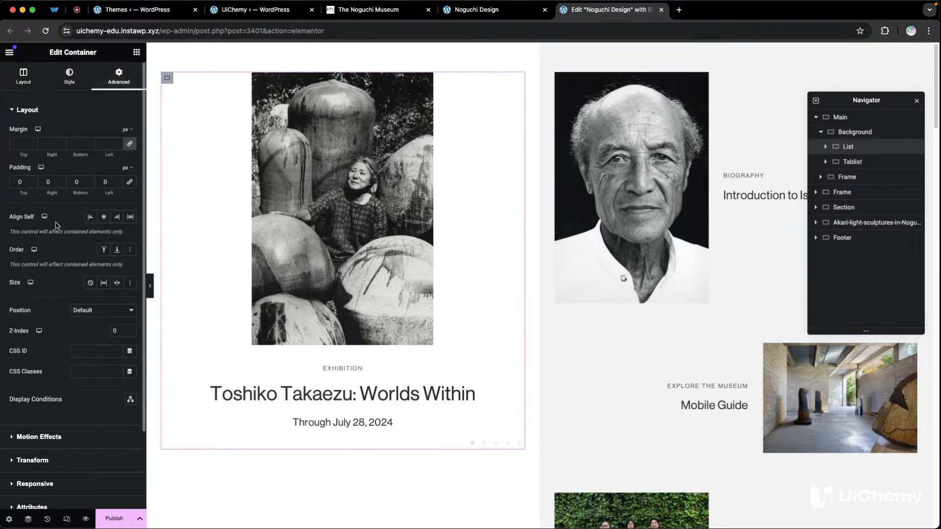
pyautogui.scroll(-3, 55, 354)
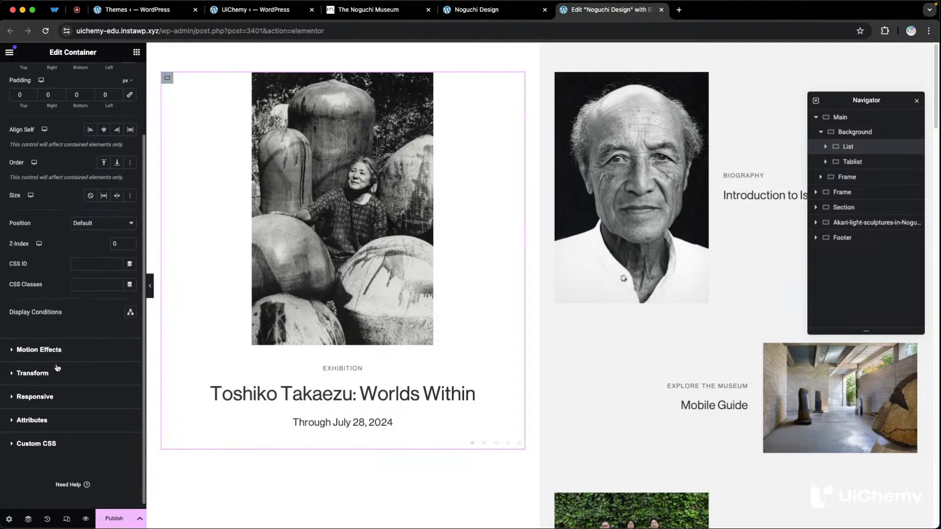
pyautogui.scroll(3, 55, 376)
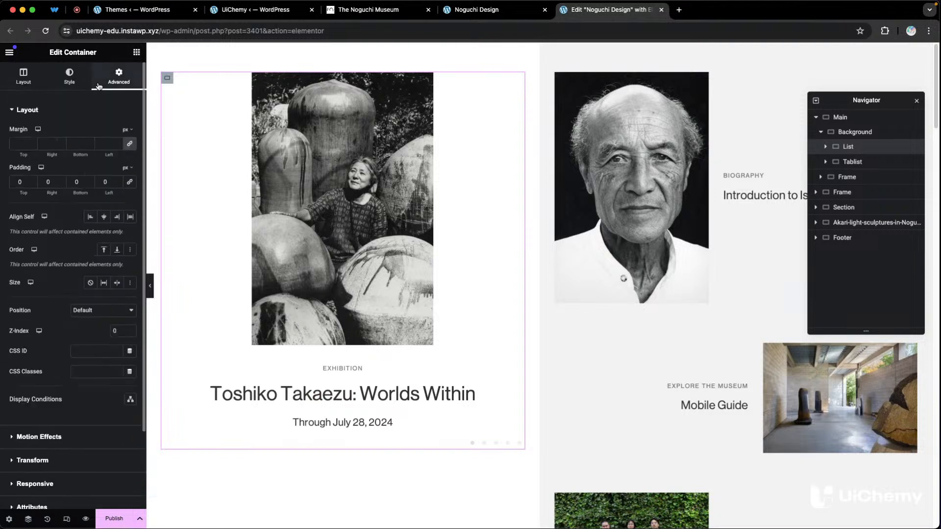
pyautogui.scroll(-3, 76, 282)
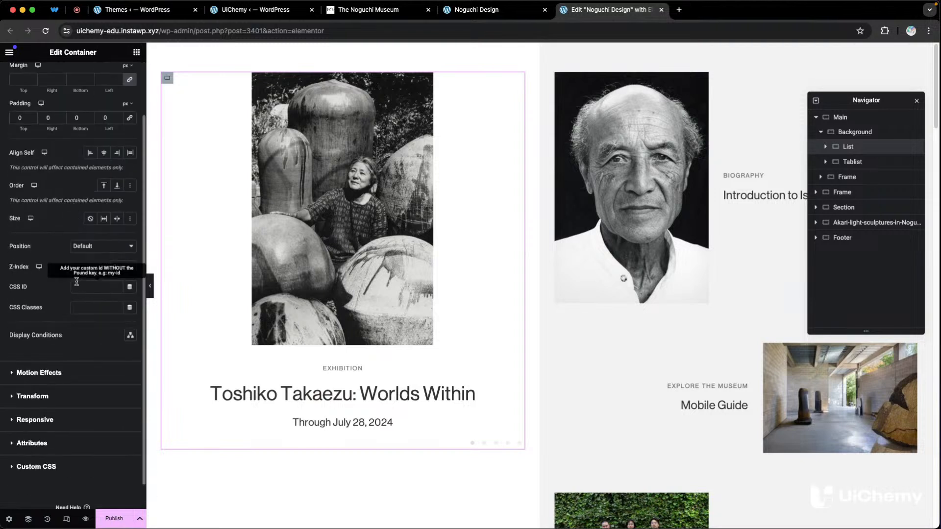
pyautogui.click(55, 376)
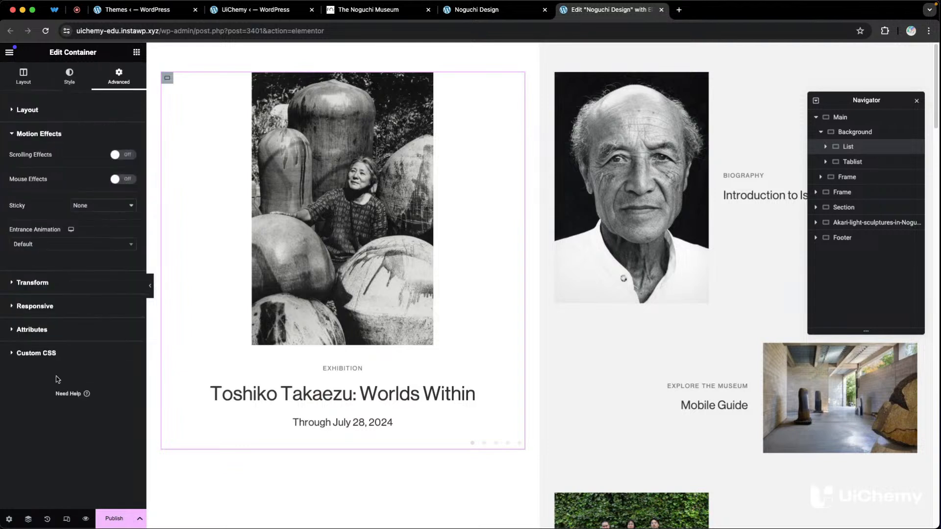
pyautogui.click(104, 209)
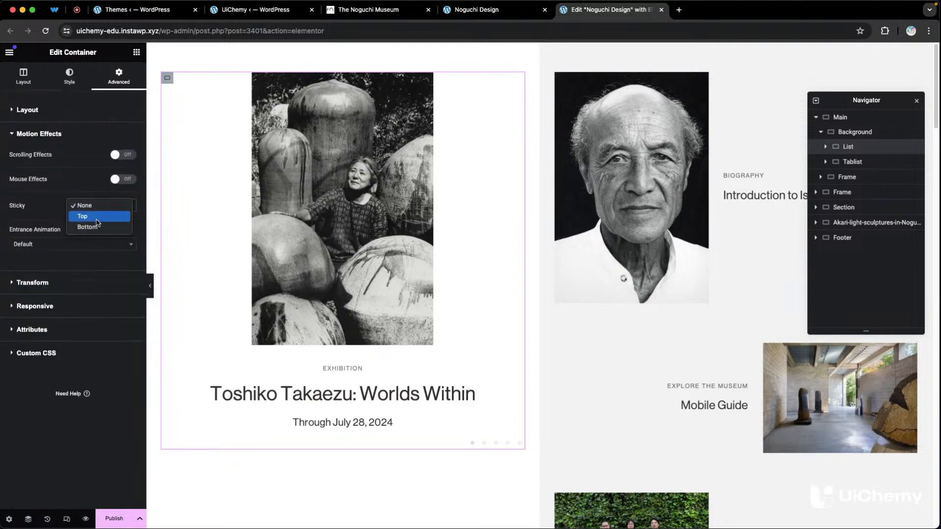
pyautogui.click(98, 217)
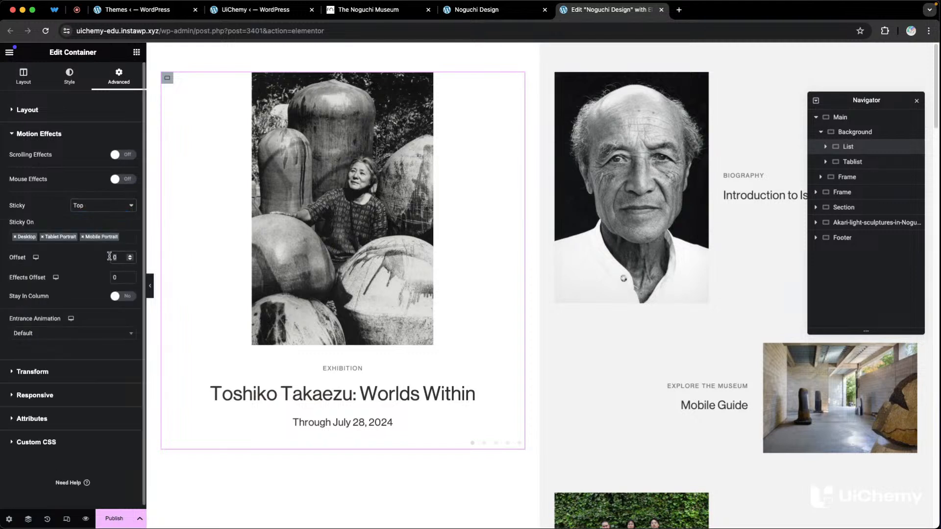
# - Limit the List container's stickiness to Desktop and Tablet Portrait, with an offset of 1 and Stay In Column enabled
pyautogui.click(83, 237)
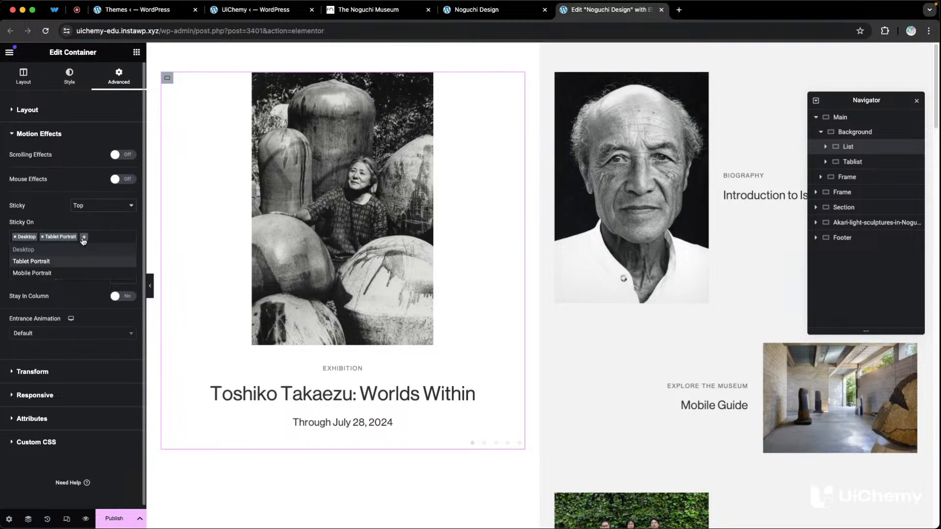
pyautogui.click(100, 225)
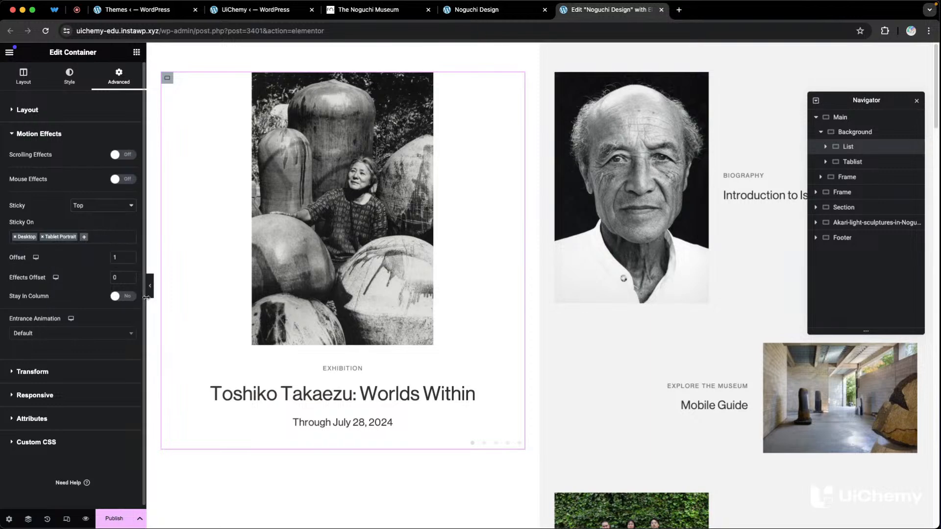
pyautogui.scroll(-4, 273, 275)
pyautogui.scroll(-10, 272, 275)
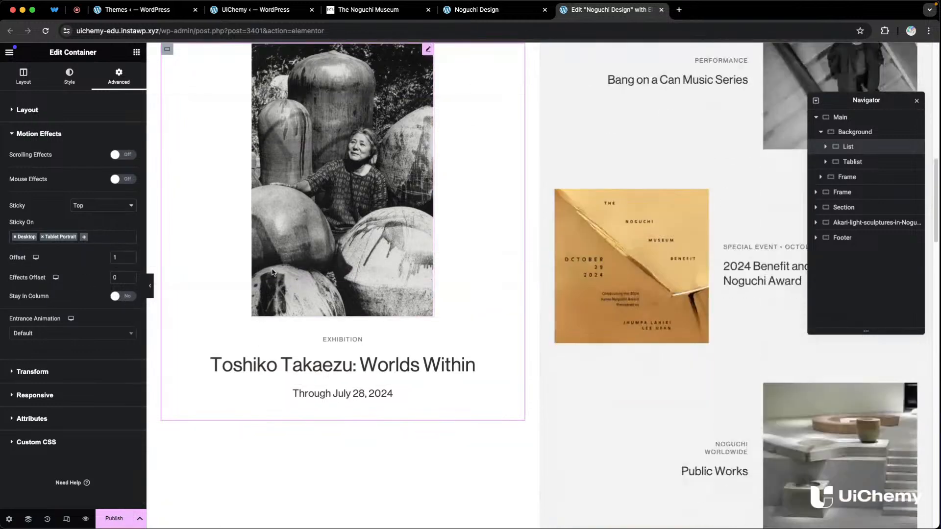
pyautogui.scroll(3, 272, 275)
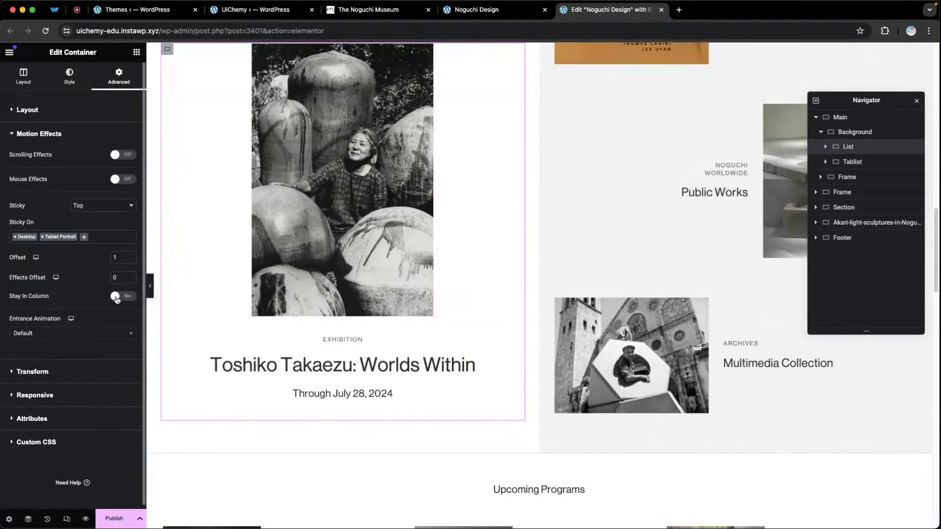
pyautogui.click(119, 297)
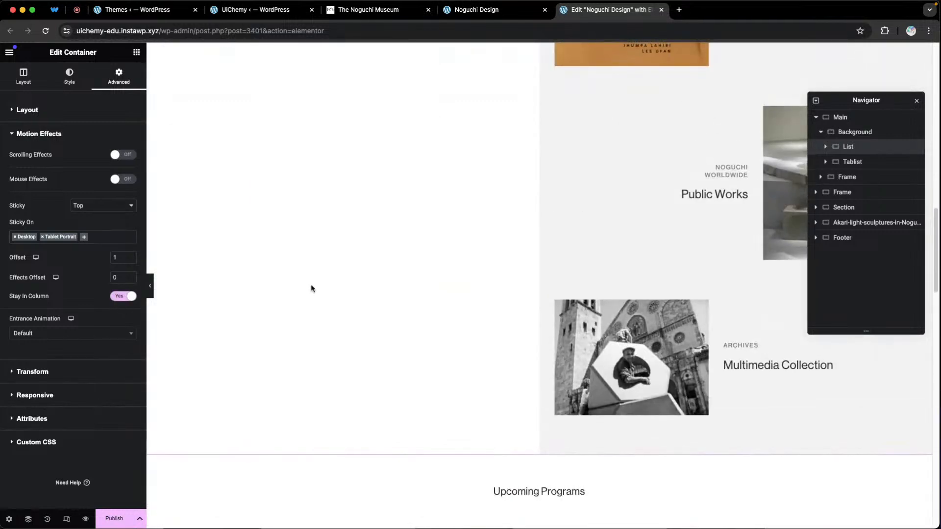
pyautogui.scroll(10, 311, 288)
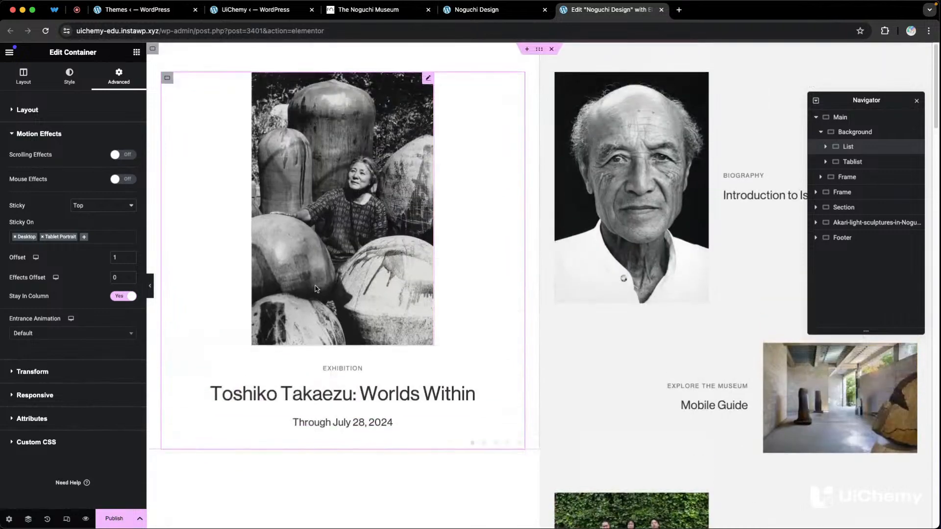
pyautogui.scroll(-5, 315, 288)
pyautogui.scroll(5, 315, 288)
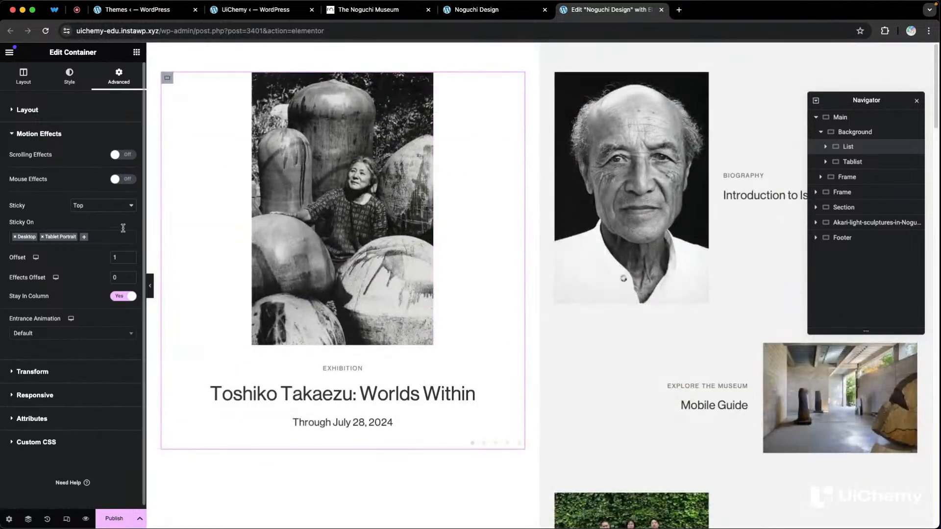
# - Set the Akari light sculptures container's background image to Fixed attachment and No-repeat
pyautogui.scroll(-15, 567, 162)
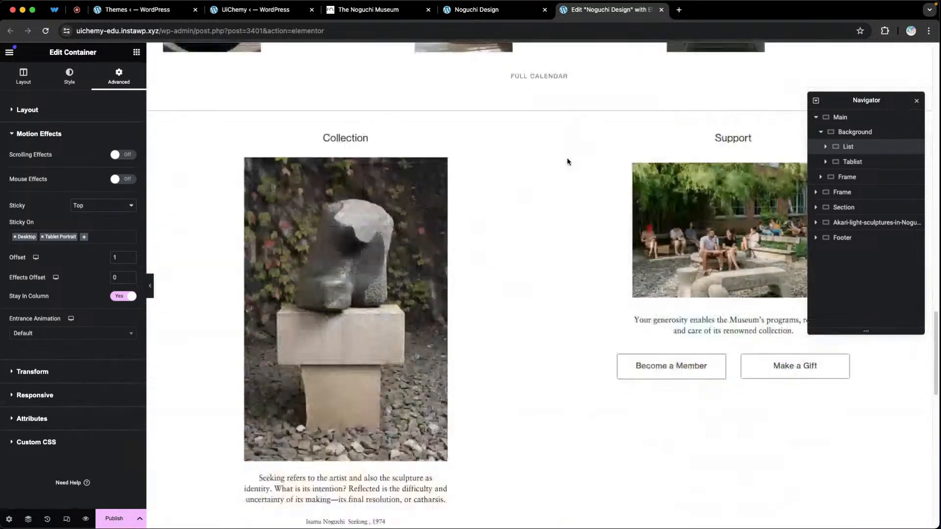
pyautogui.scroll(-10, 568, 162)
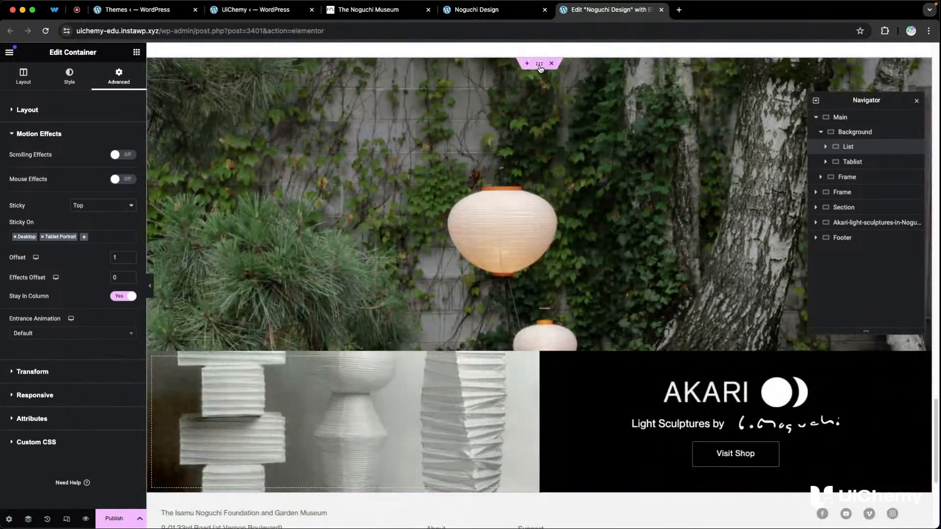
pyautogui.click(540, 67)
pyautogui.click(68, 73)
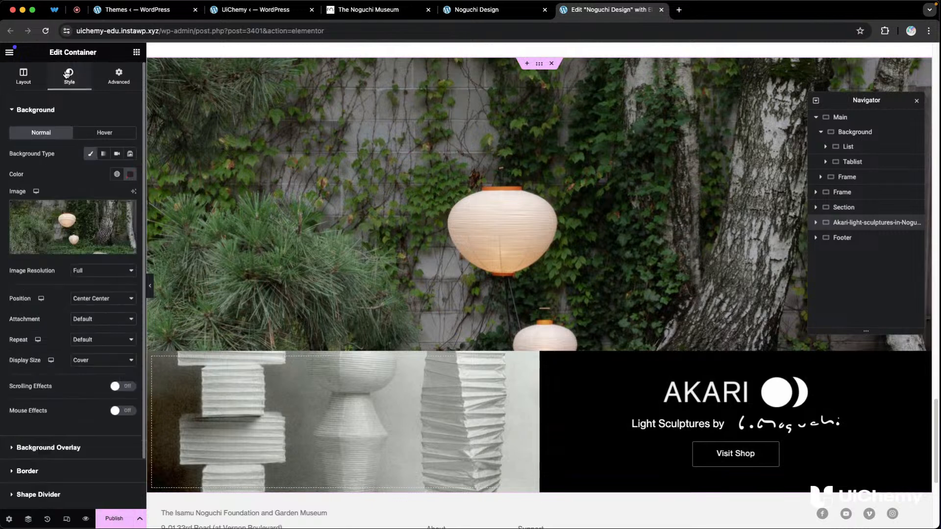
pyautogui.scroll(-5, 96, 295)
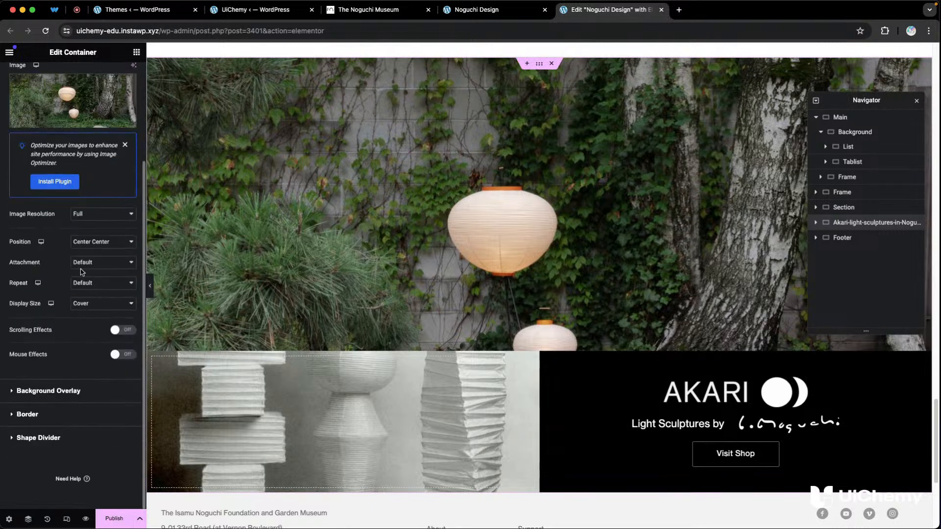
pyautogui.click(100, 265)
pyautogui.click(98, 282)
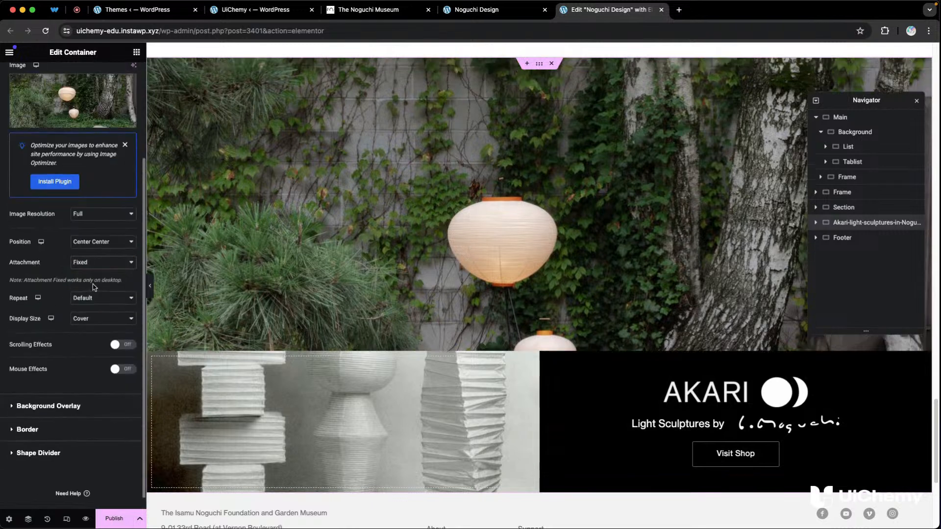
pyautogui.click(98, 298)
pyautogui.click(89, 312)
# - Publish the page and check how the exhibition column scrolls on the live Noguchi Design page
pyautogui.click(106, 515)
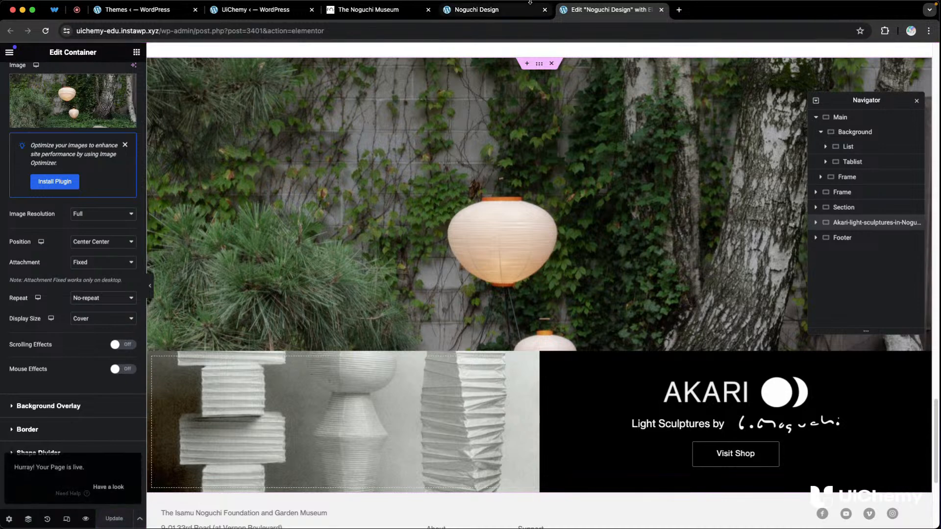
pyautogui.click(497, 13)
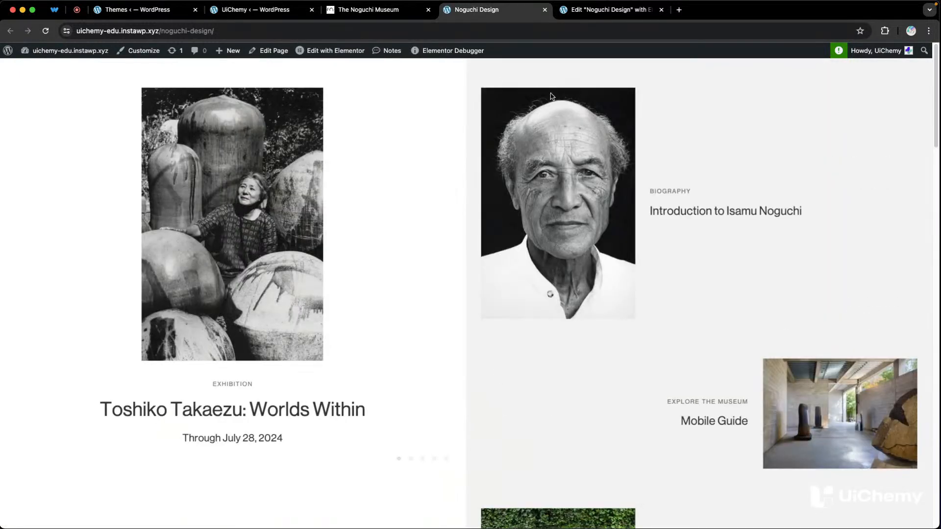
pyautogui.scroll(-8, 410, 103)
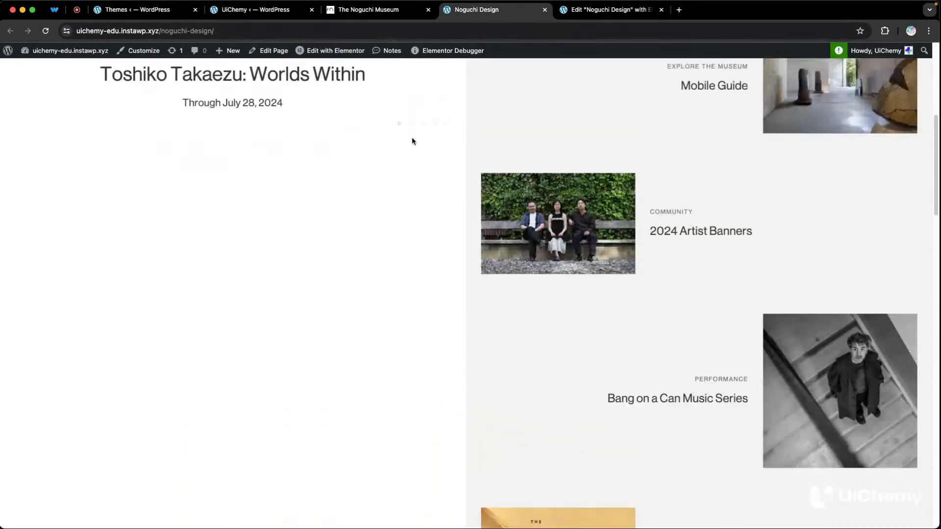
pyautogui.scroll(6, 412, 139)
# - Switch back to the Elementor editor tab and look over the Main container's layout and advanced settings
pyautogui.click(572, 12)
pyautogui.scroll(10, 428, 223)
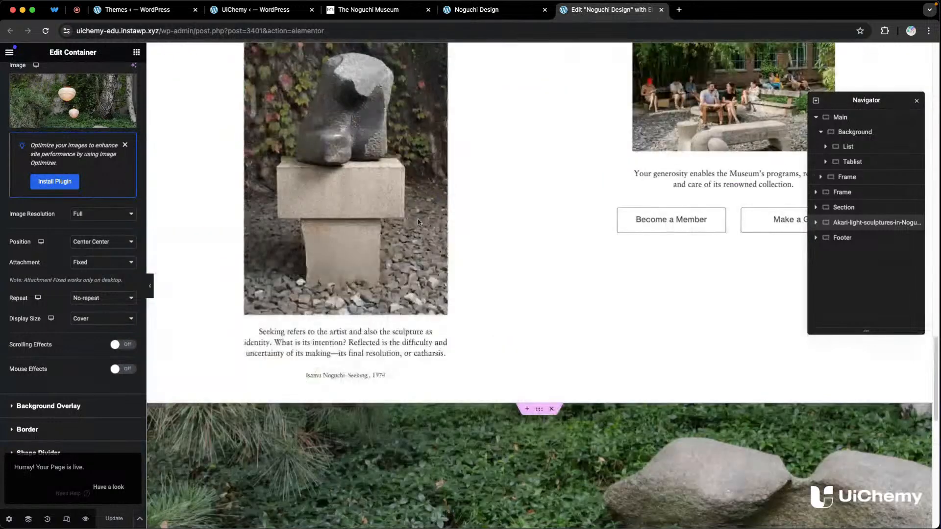
pyautogui.scroll(8, 428, 223)
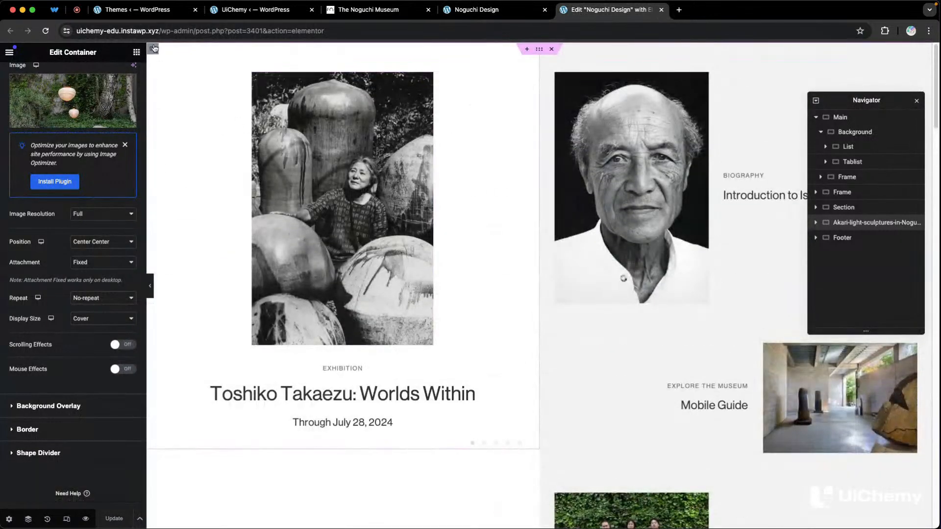
pyautogui.click(154, 49)
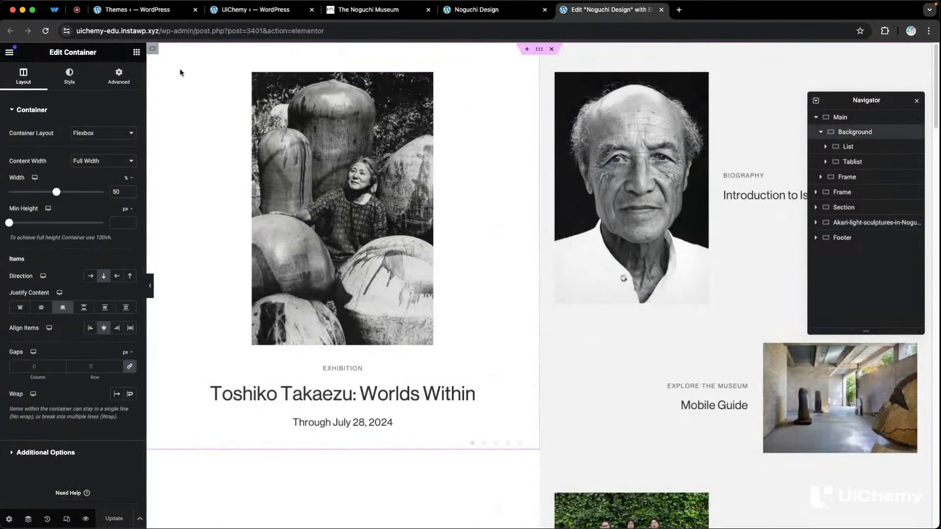
pyautogui.click(834, 117)
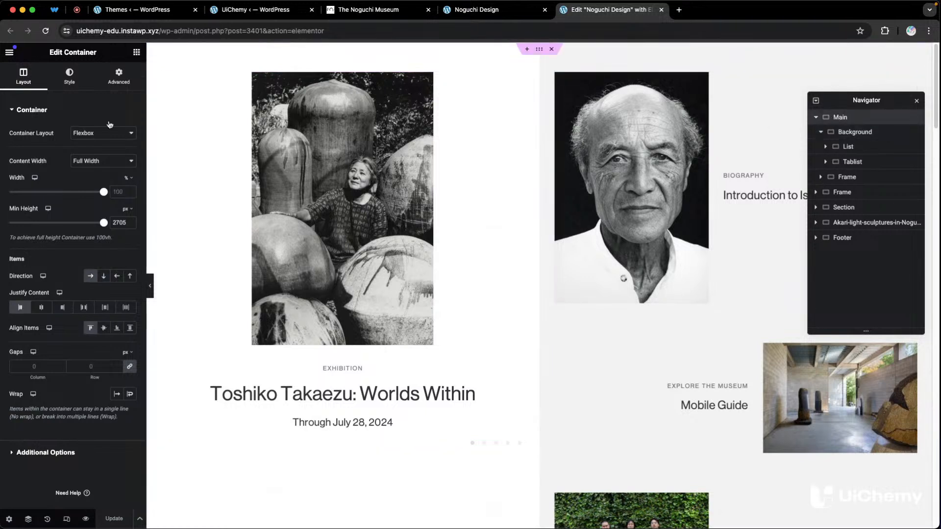
pyautogui.click(118, 78)
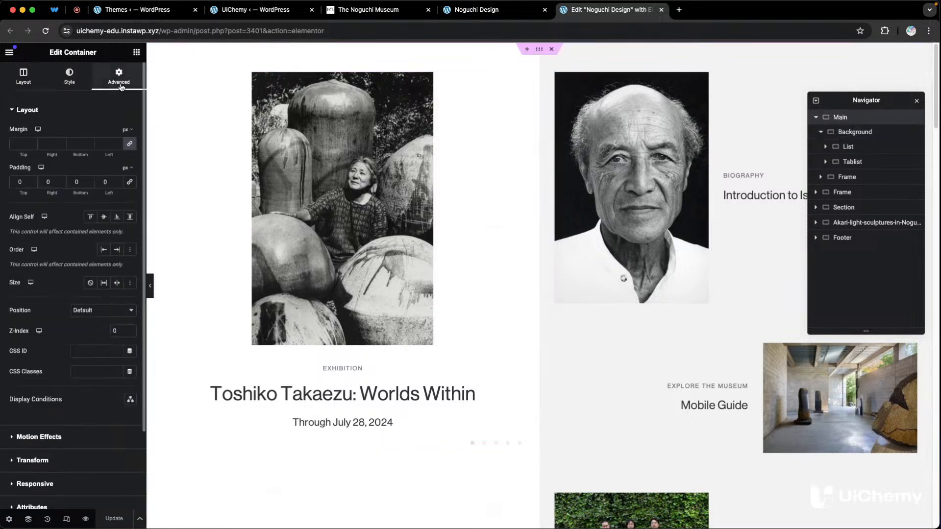
# - Make the Background container inside Main sticky to Top through its motion effects
pyautogui.click(821, 132)
pyautogui.click(838, 132)
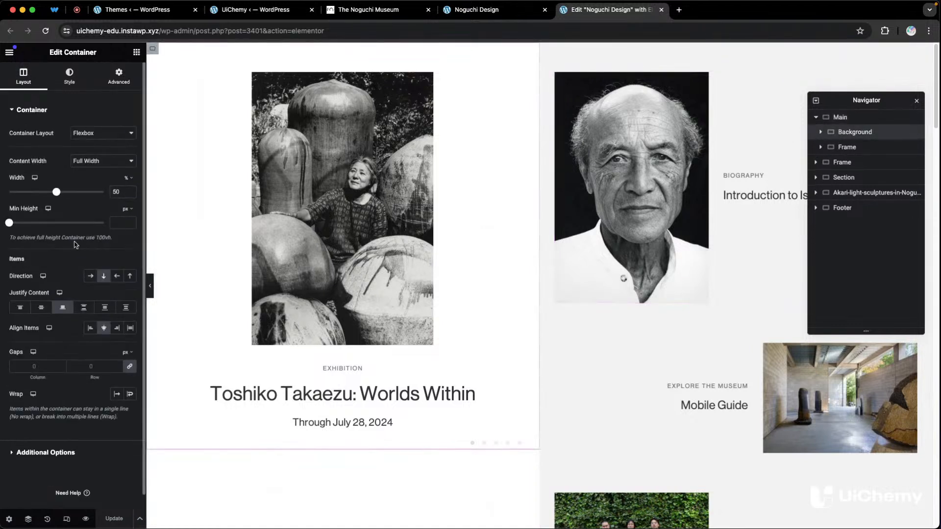
pyautogui.click(118, 76)
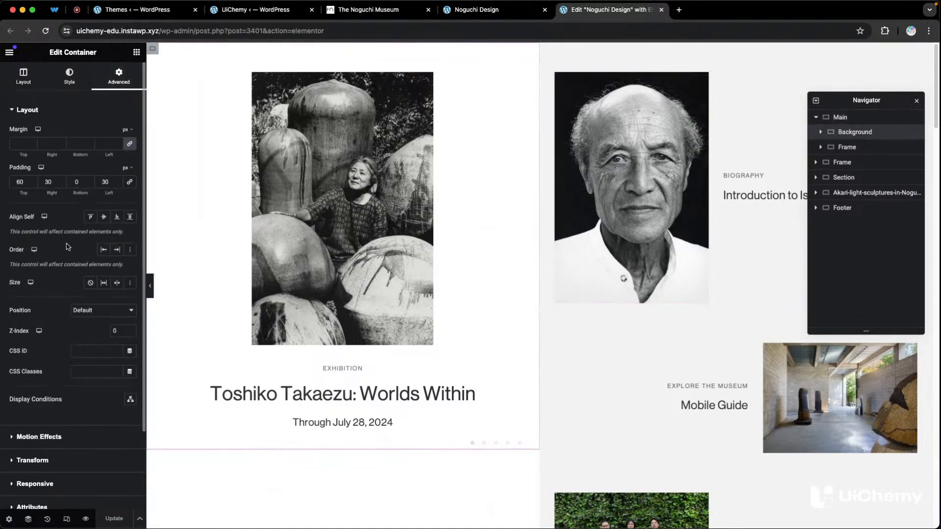
pyautogui.click(65, 438)
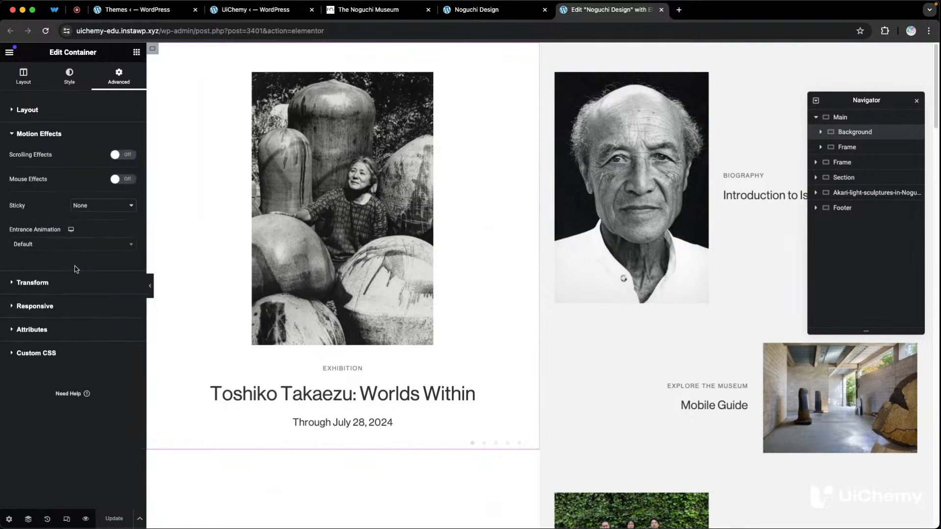
pyautogui.click(100, 207)
pyautogui.click(98, 214)
# - Give the Background container a sticky offset of 1, enable Stay In Column, and check how it scrolls
pyautogui.write('1')
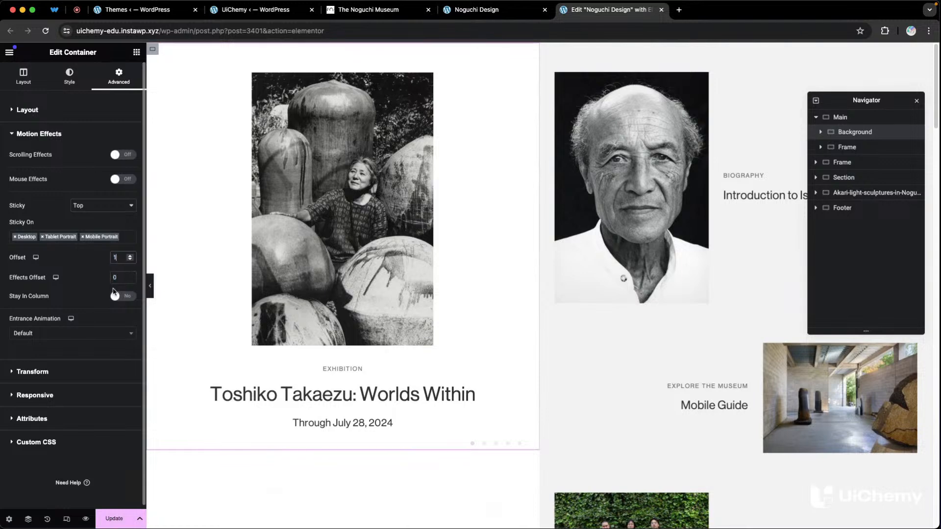
pyautogui.click(115, 298)
pyautogui.scroll(-5, 302, 280)
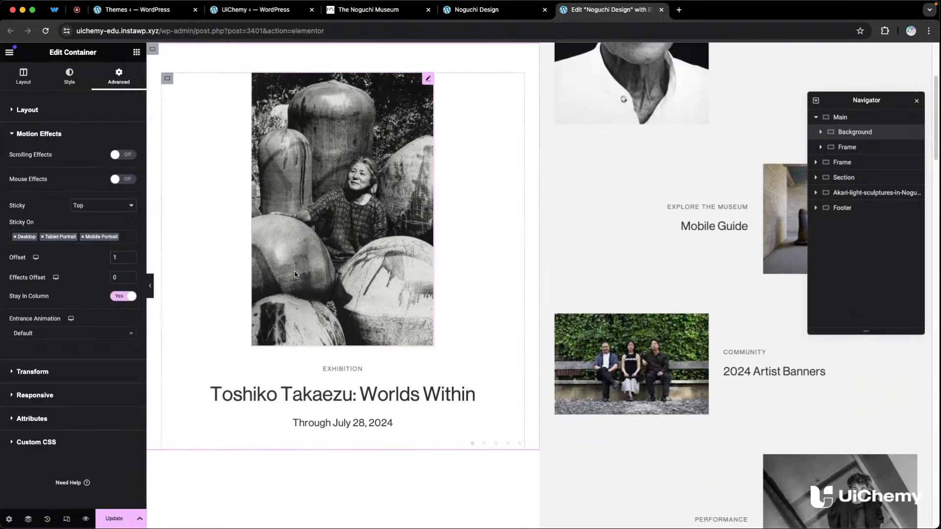
pyautogui.scroll(-10, 301, 280)
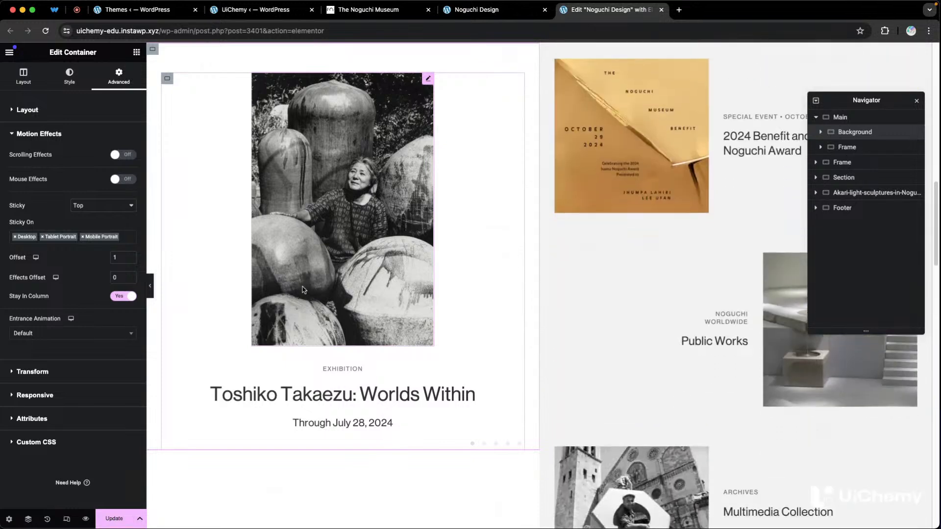
pyautogui.scroll(15, 302, 290)
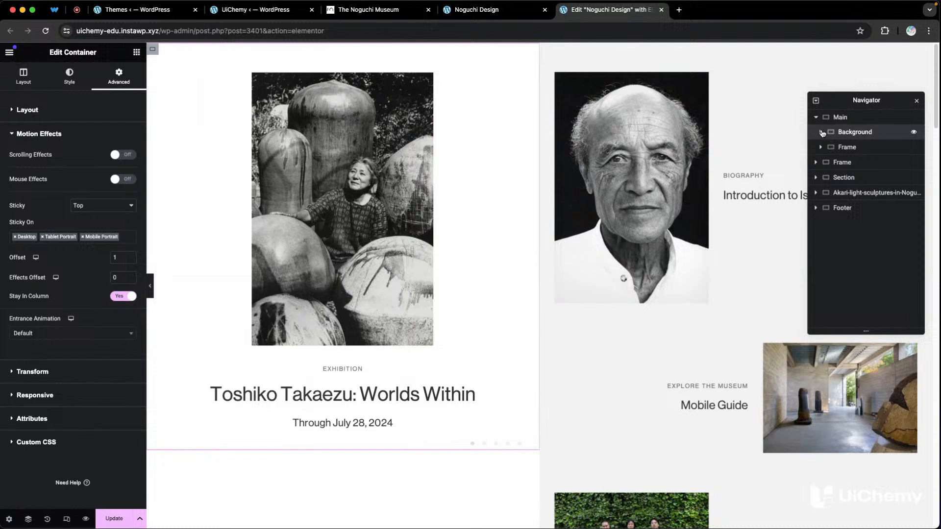
# - Set Sticky to None for the List container nested inside Background
pyautogui.click(822, 133)
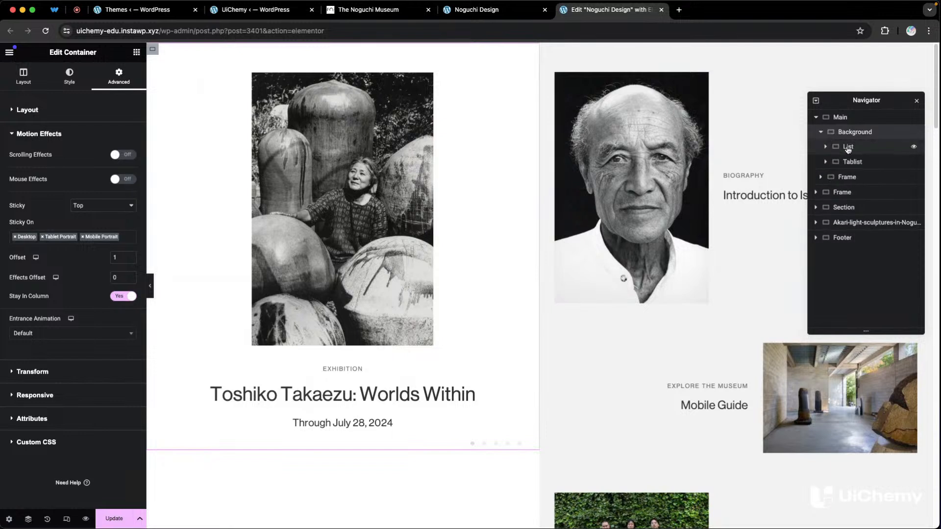
pyautogui.click(848, 147)
pyautogui.scroll(-3, 36, 328)
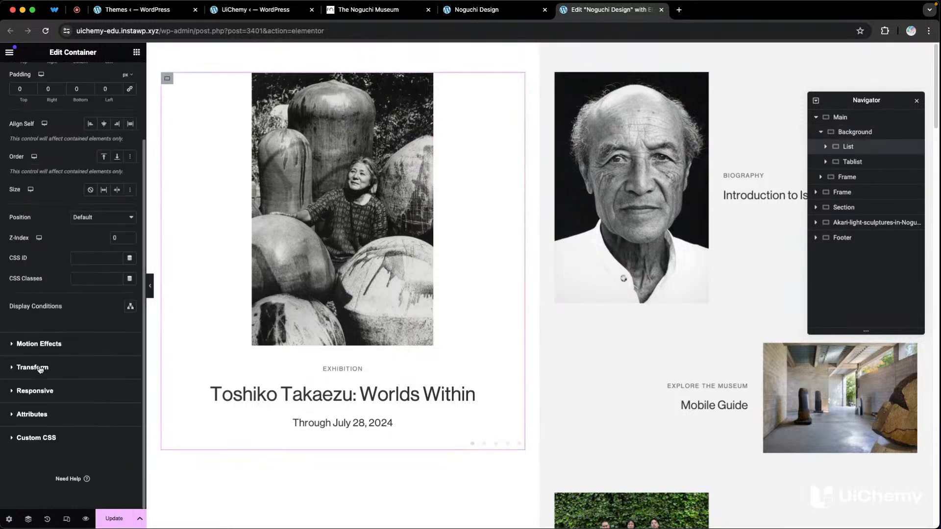
pyautogui.click(51, 345)
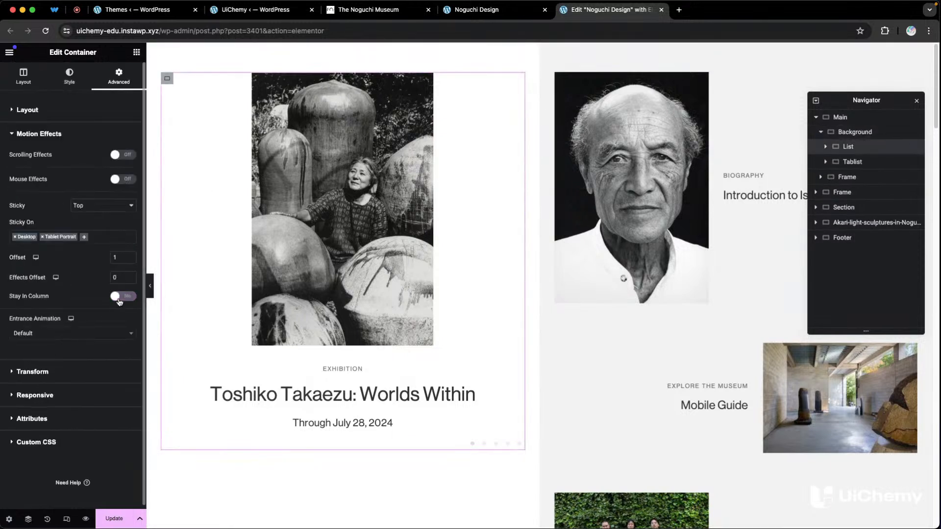
pyautogui.click(116, 206)
pyautogui.click(110, 197)
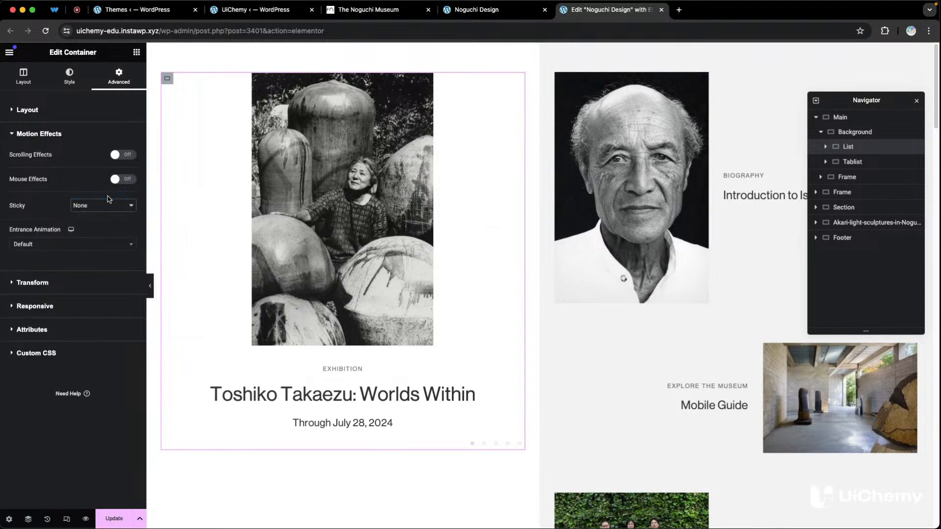
# - Select the Background container, update the page, and check the live Noguchi Design page
pyautogui.click(23, 76)
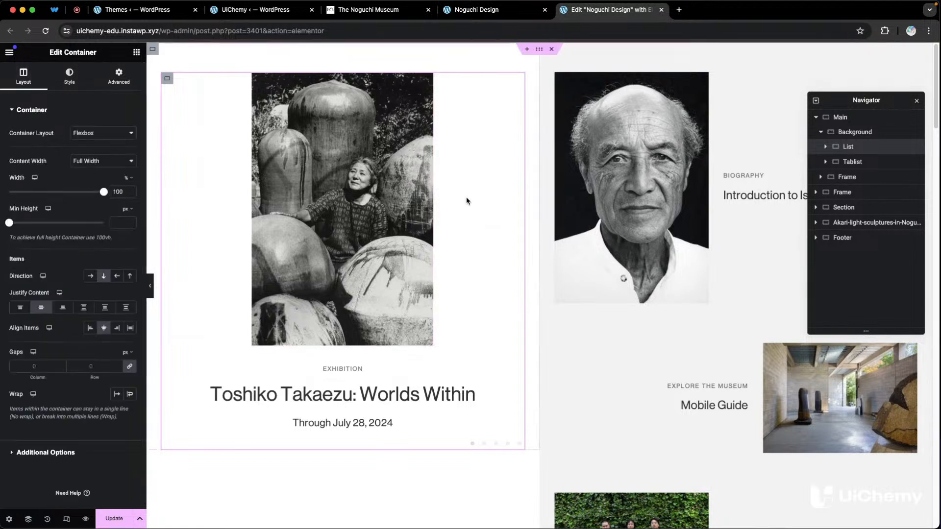
pyautogui.click(851, 131)
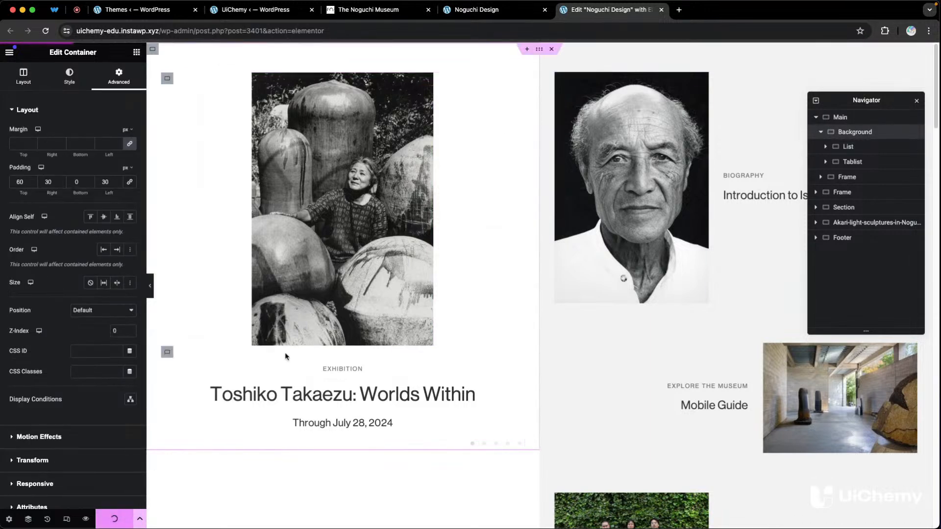
pyautogui.click(481, 16)
pyautogui.scroll(2, 549, 139)
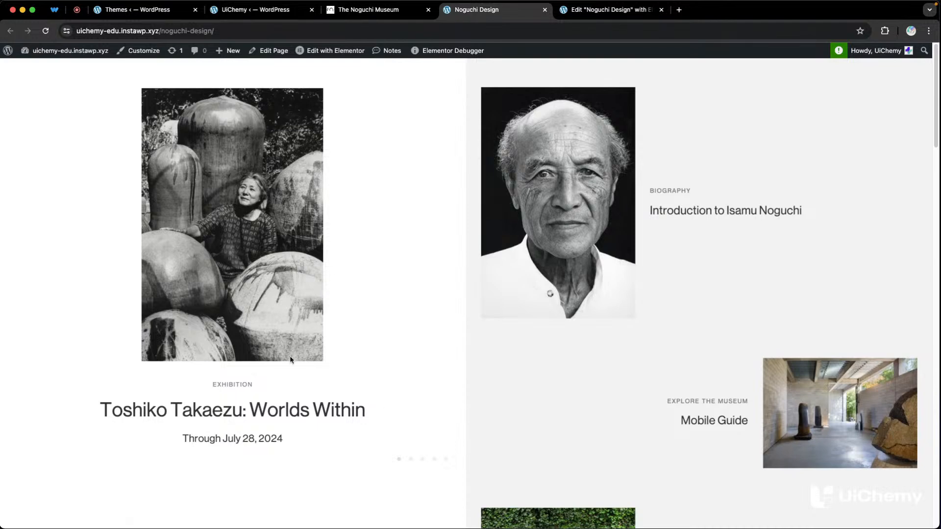
# - Examine the sticky exhibition column and its carousel slides on the original noguchi.org site for comparison
pyautogui.click(365, 10)
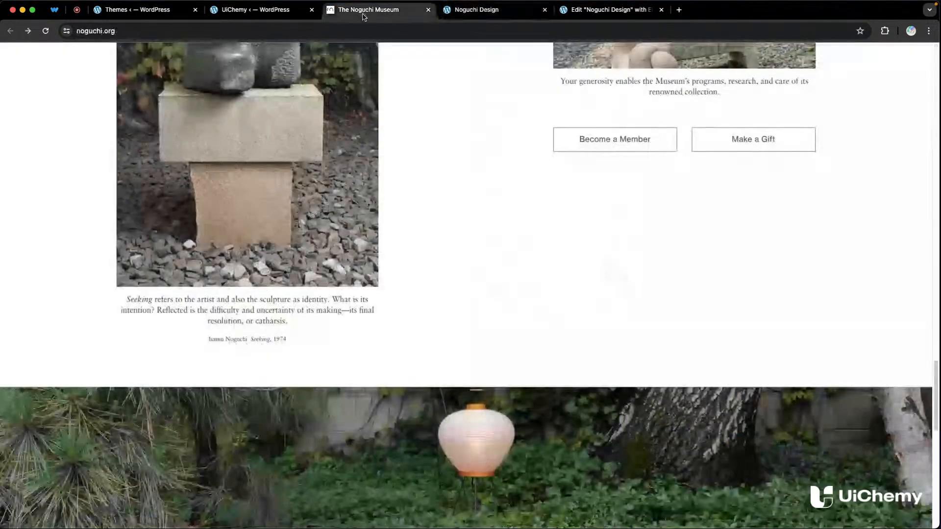
pyautogui.scroll(10, 237, 282)
pyautogui.scroll(5, 238, 282)
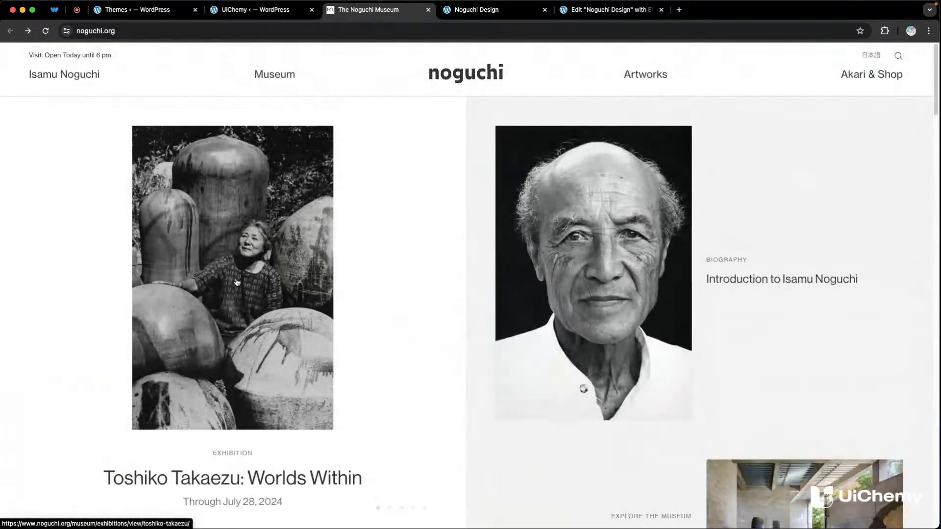
pyautogui.scroll(-2, 268, 285)
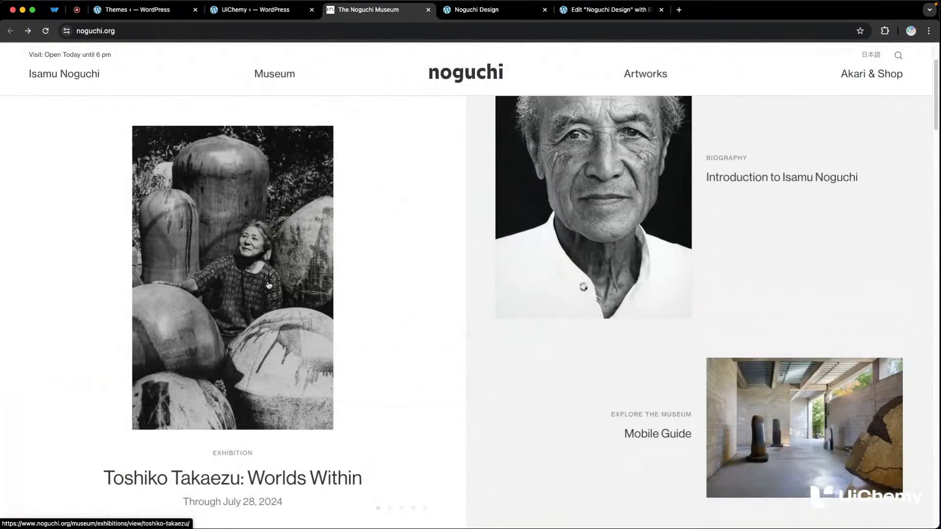
pyautogui.click(401, 510)
pyautogui.click(414, 510)
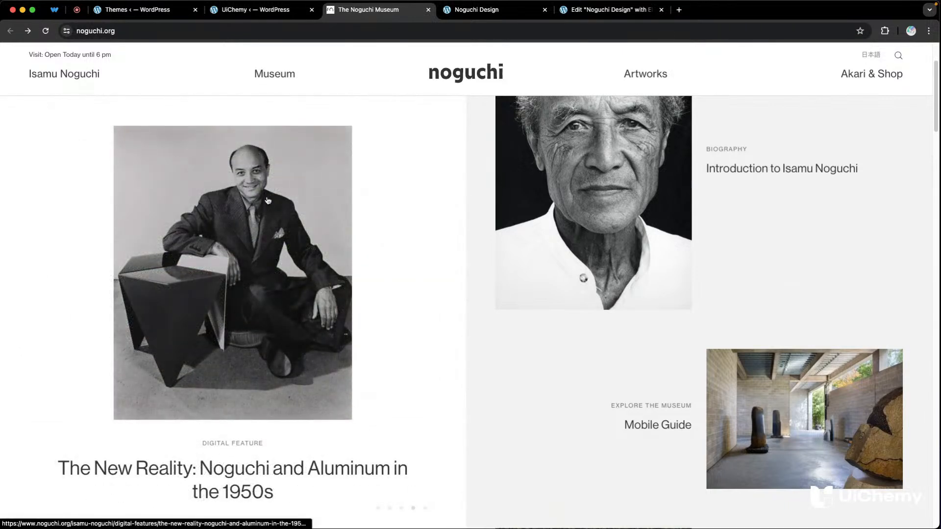
pyautogui.click(426, 510)
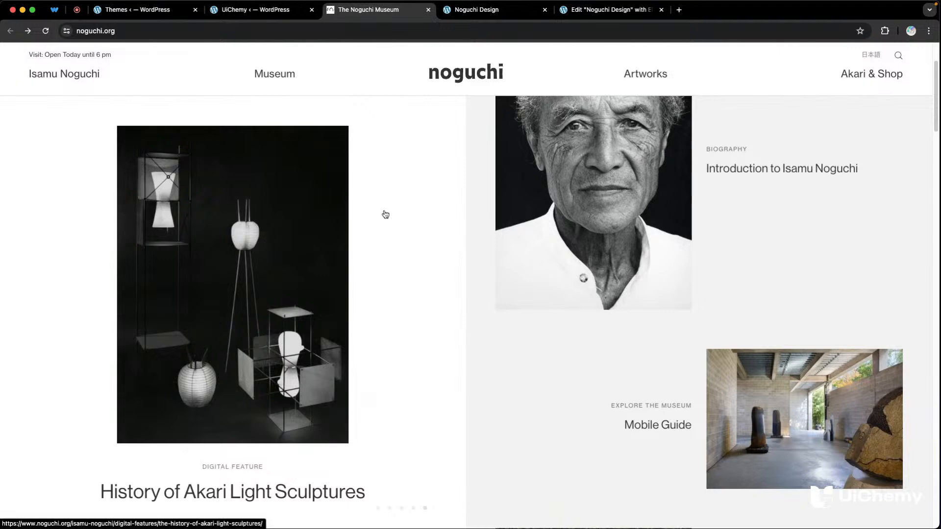
# - Return to the Elementor editor, switch to the Tablet Portrait preview, and examine how the sticky exhibition column scrolls
pyautogui.click(512, 11)
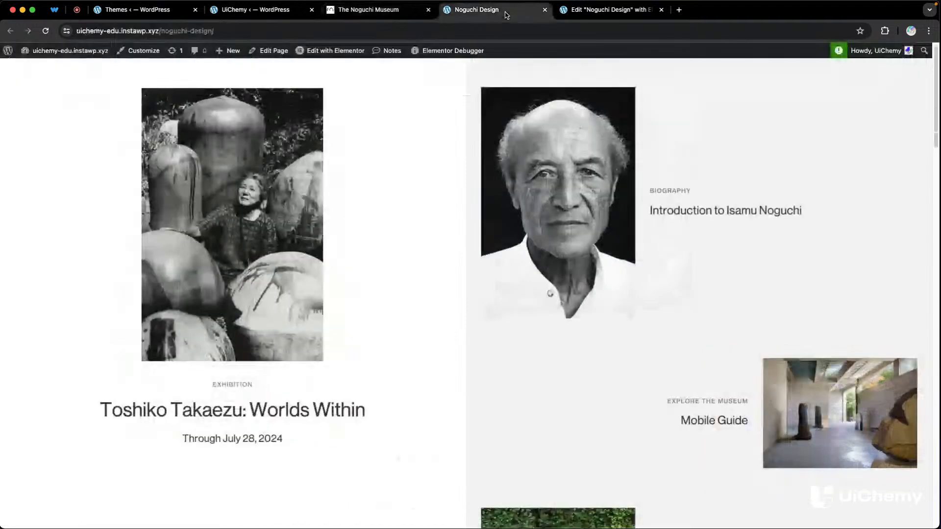
pyautogui.click(571, 10)
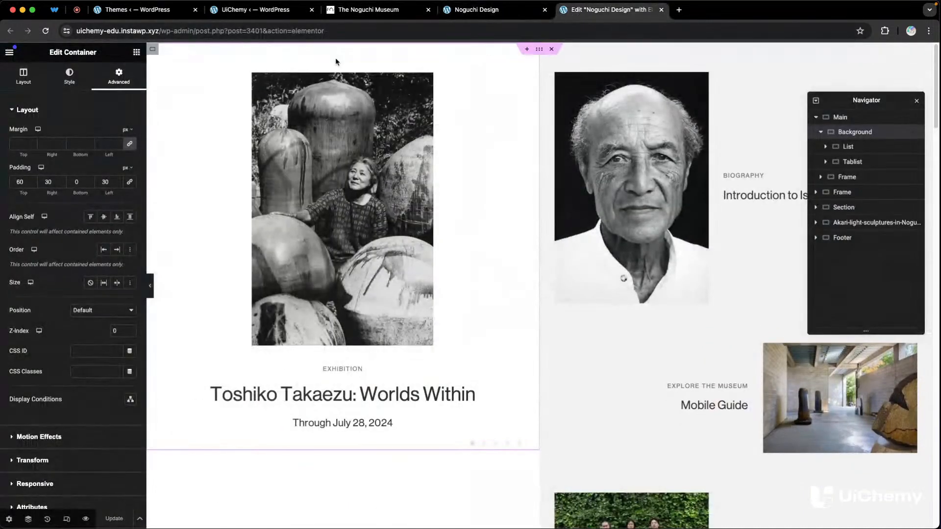
pyautogui.click(67, 520)
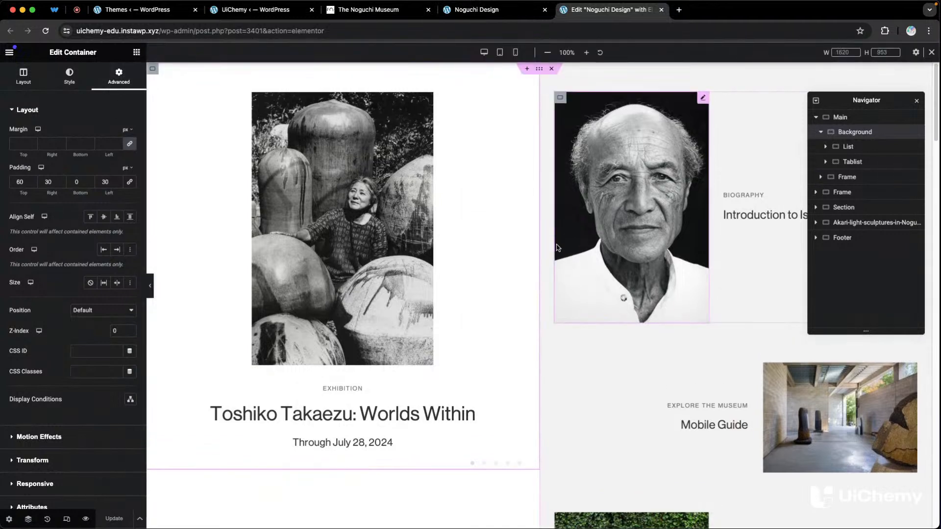
pyautogui.click(500, 52)
pyautogui.scroll(-10, 493, 125)
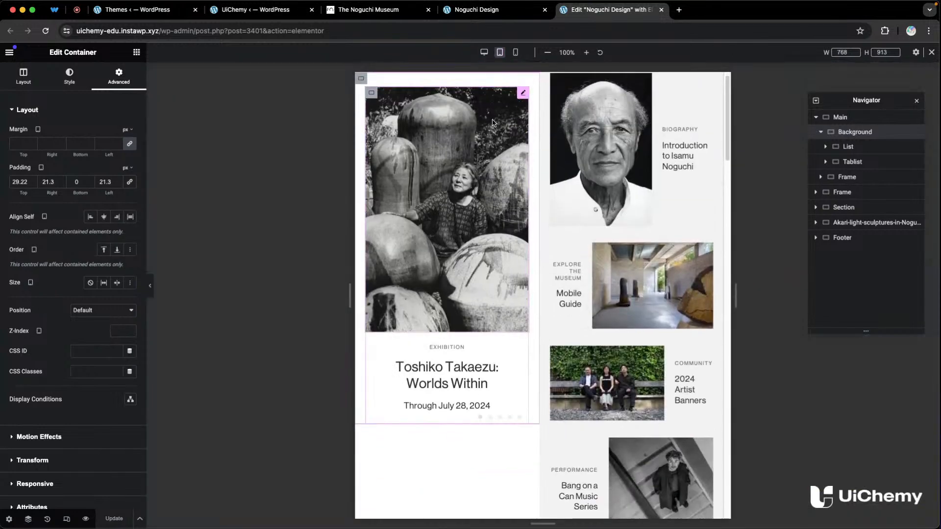
pyautogui.scroll(-5, 497, 136)
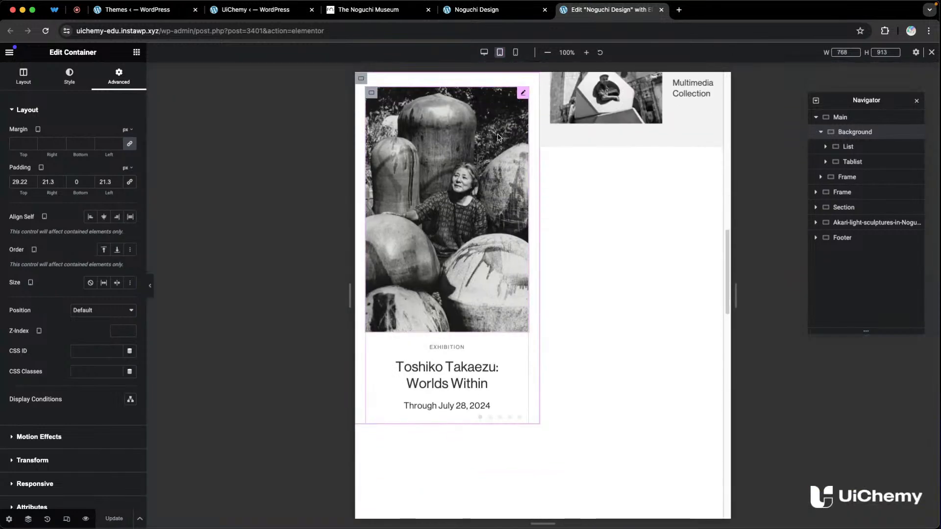
pyautogui.scroll(15, 510, 161)
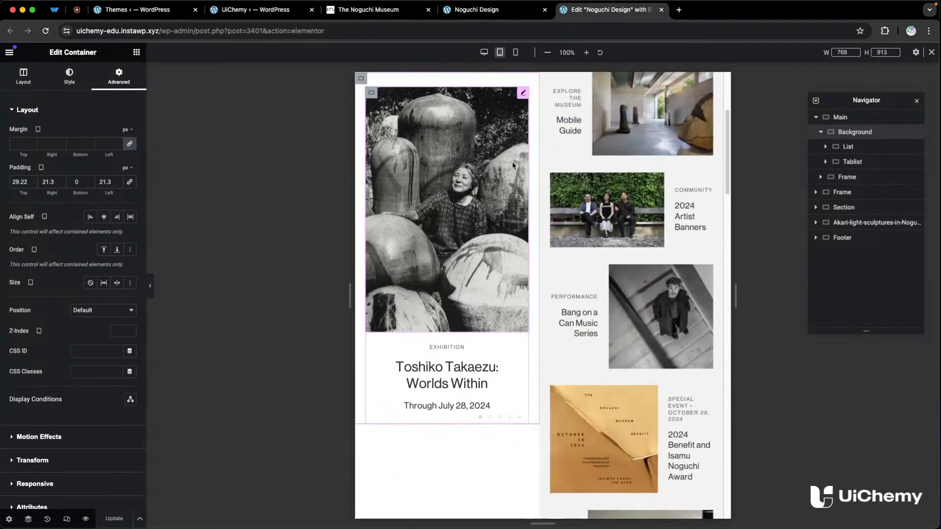
# - Set the Main container's minimum height to 1000 px for Tablet Portrait and check the spacing above Upcoming Programs
pyautogui.click(533, 88)
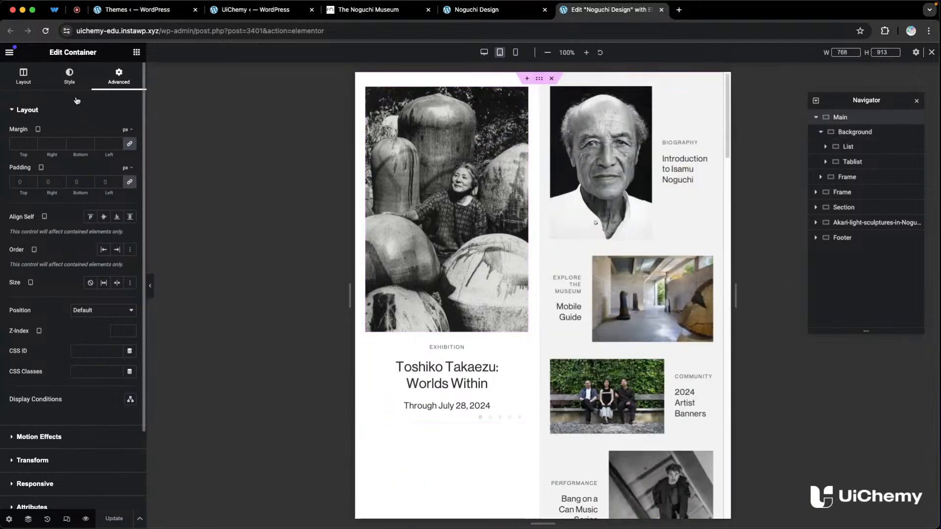
pyautogui.click(17, 78)
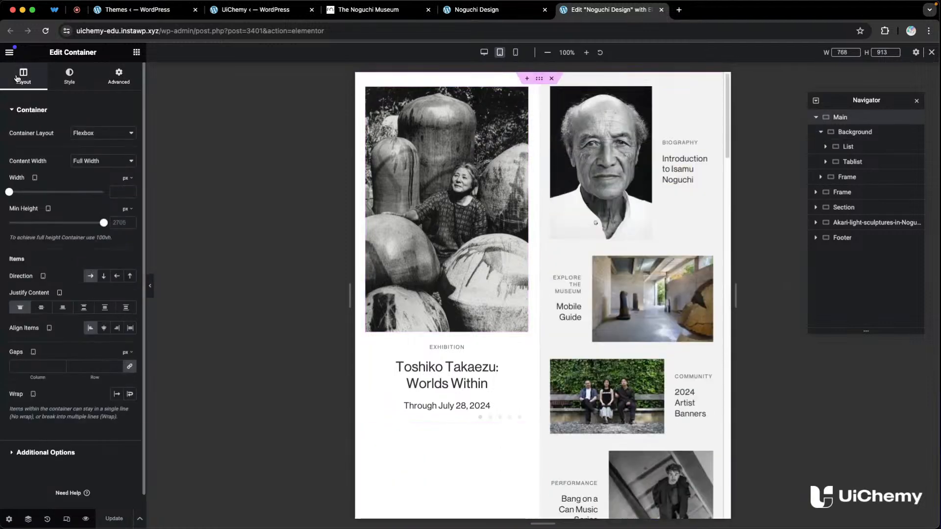
pyautogui.click(121, 223)
pyautogui.write('100')
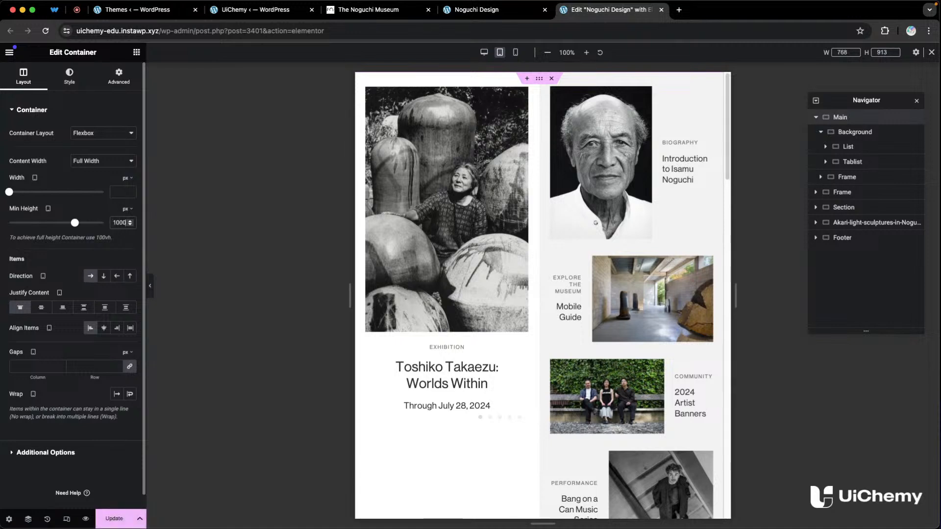
pyautogui.write('0')
pyautogui.scroll(-10, 542, 240)
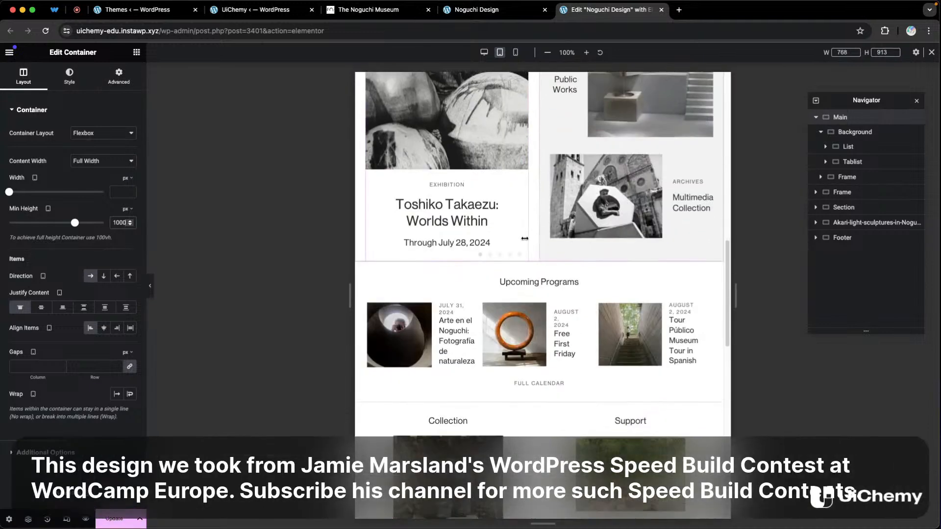
pyautogui.scroll(10, 524, 239)
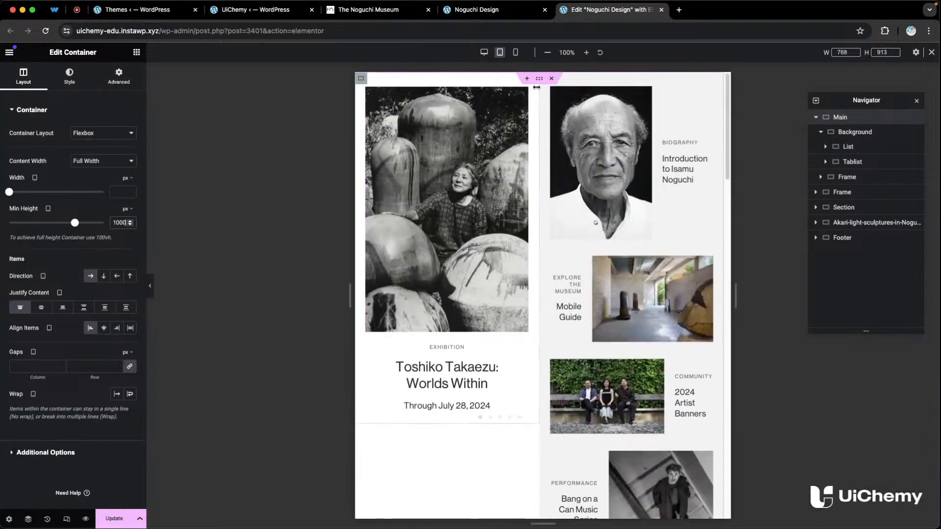
# - Set the Biography card's direction to vertical column and its text container's width to 100% for Tablet Portrait
pyautogui.click(605, 133)
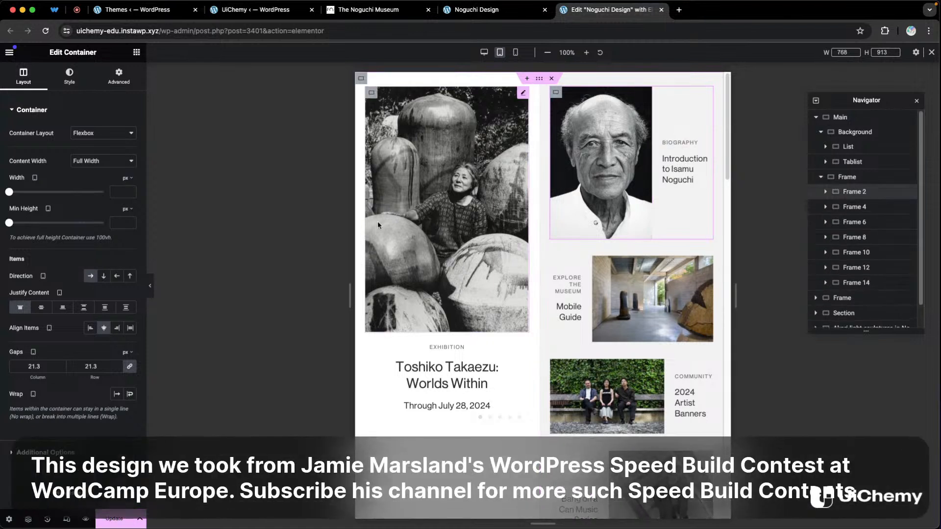
pyautogui.click(104, 280)
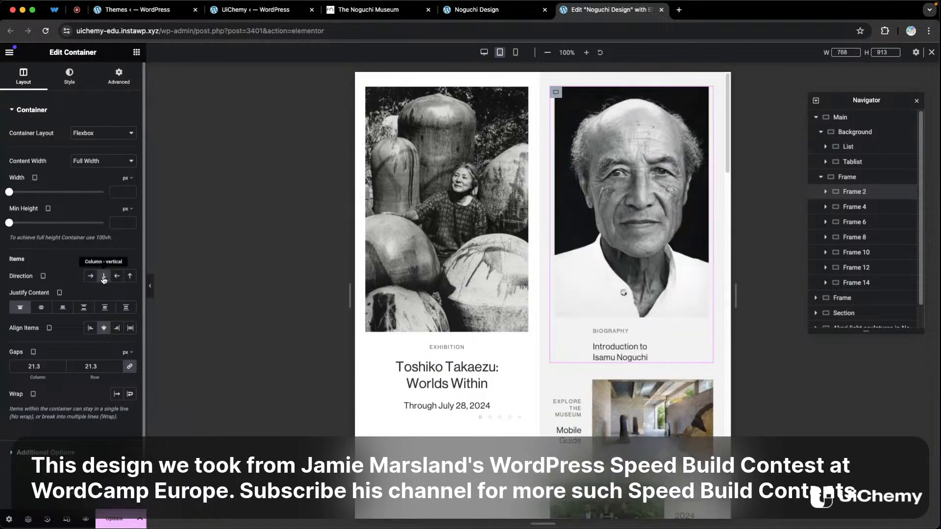
pyautogui.click(599, 335)
pyautogui.click(125, 196)
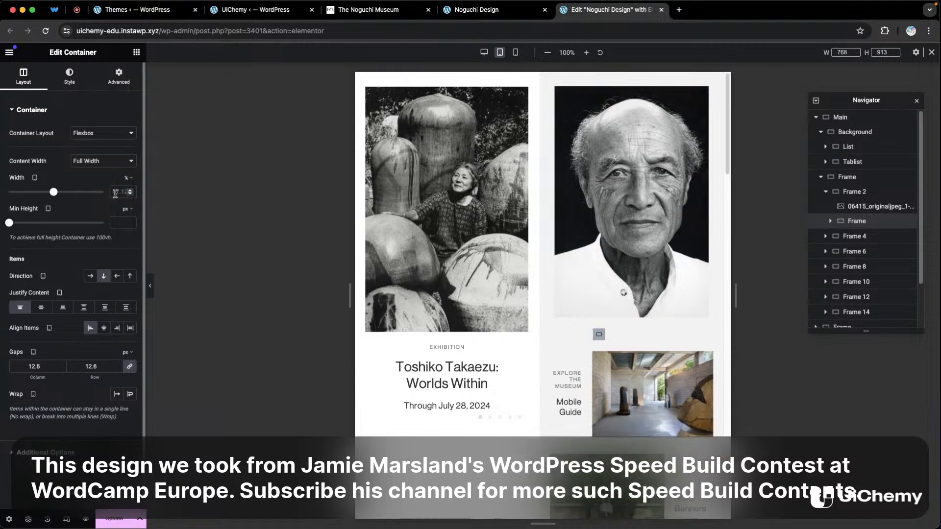
pyautogui.click(118, 192)
pyautogui.write('100')
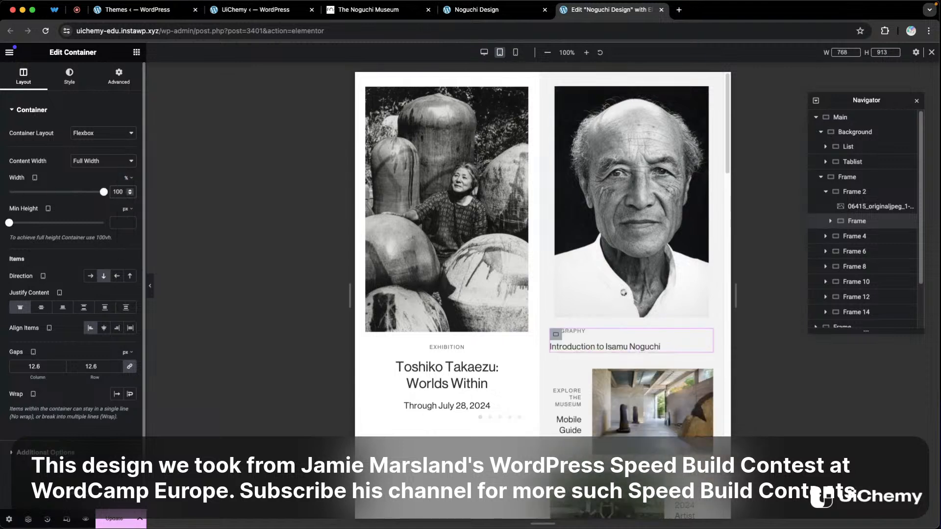
# - Copy the Biography card's container (Frame 2) and paste its style onto the Mobile Guide card (Frame 4)
pyautogui.click(868, 193)
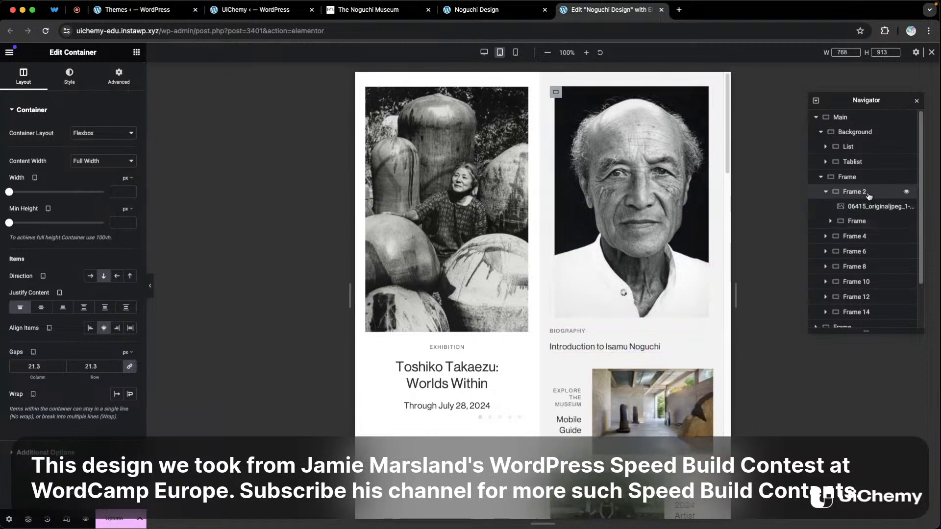
pyautogui.rightClick(868, 195)
pyautogui.click(853, 265)
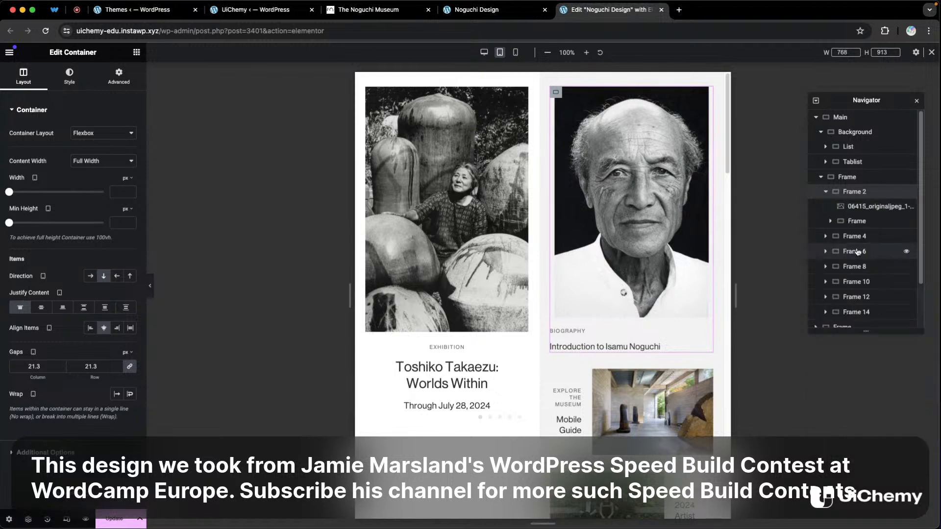
pyautogui.rightClick(854, 238)
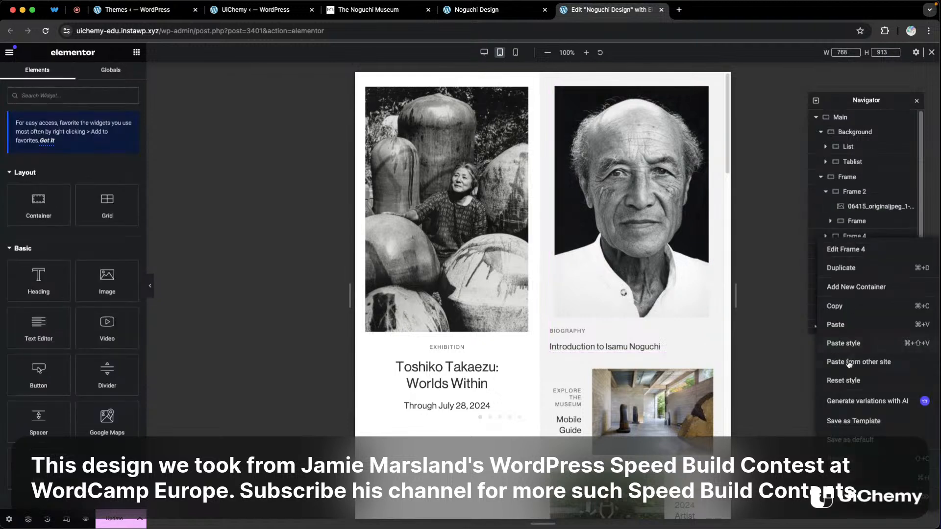
pyautogui.click(844, 344)
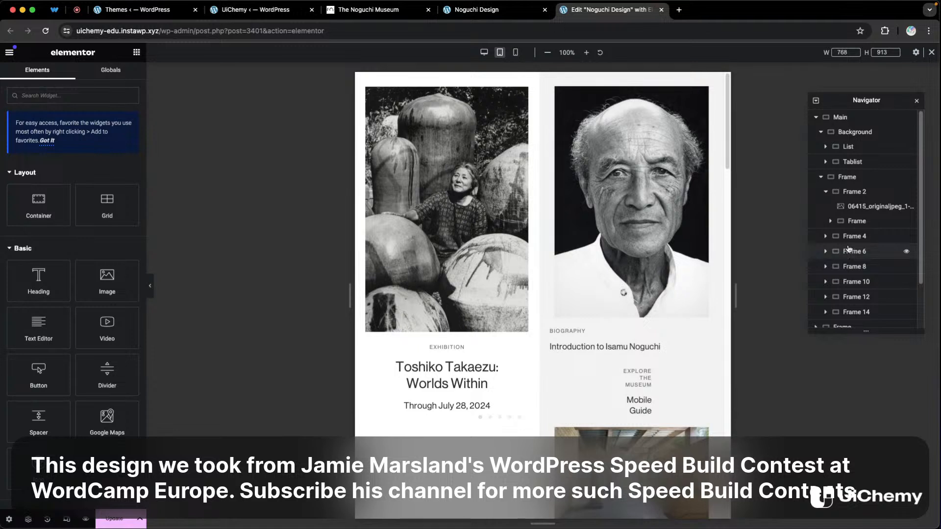
# - Set the width of the Mobile Guide card's text container (Frame 3) to 100%
pyautogui.scroll(-1, 849, 249)
pyautogui.scroll(-3, 618, 318)
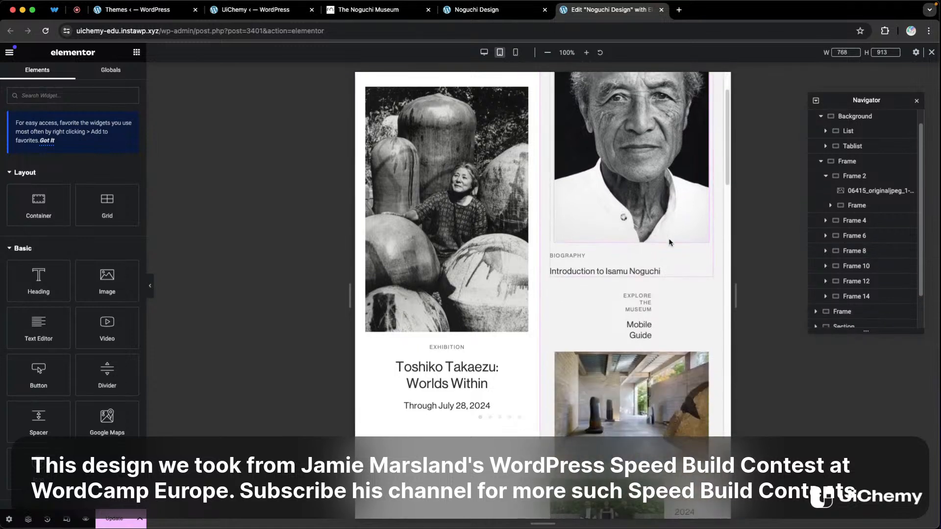
pyautogui.click(616, 301)
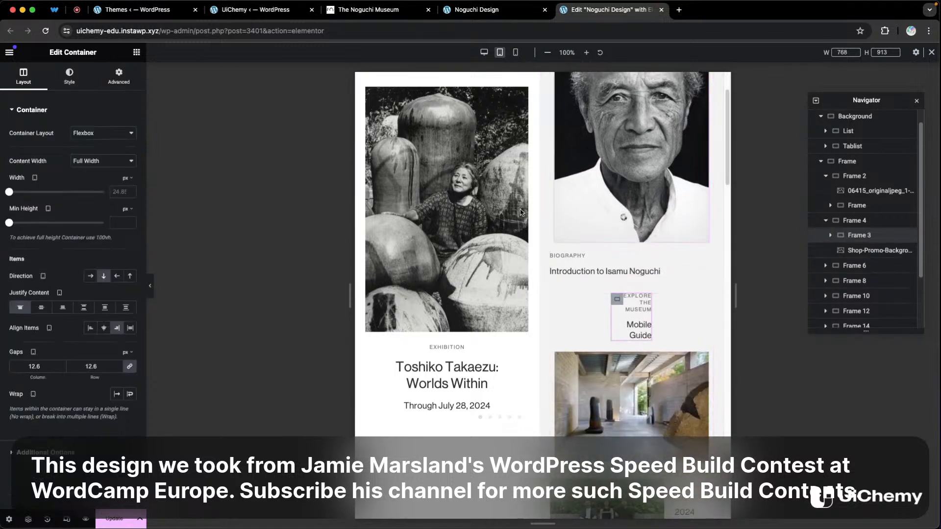
pyautogui.click(127, 192)
pyautogui.click(118, 192)
pyautogui.write('100')
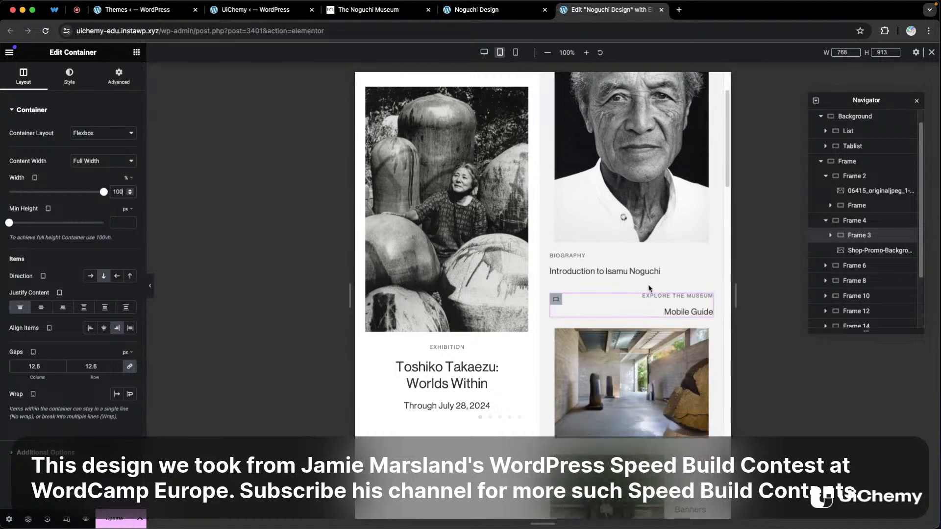
# - Set the Mobile Guide card's direction to reversed column so the image sits above the text
pyautogui.scroll(-1, 610, 337)
pyautogui.click(556, 287)
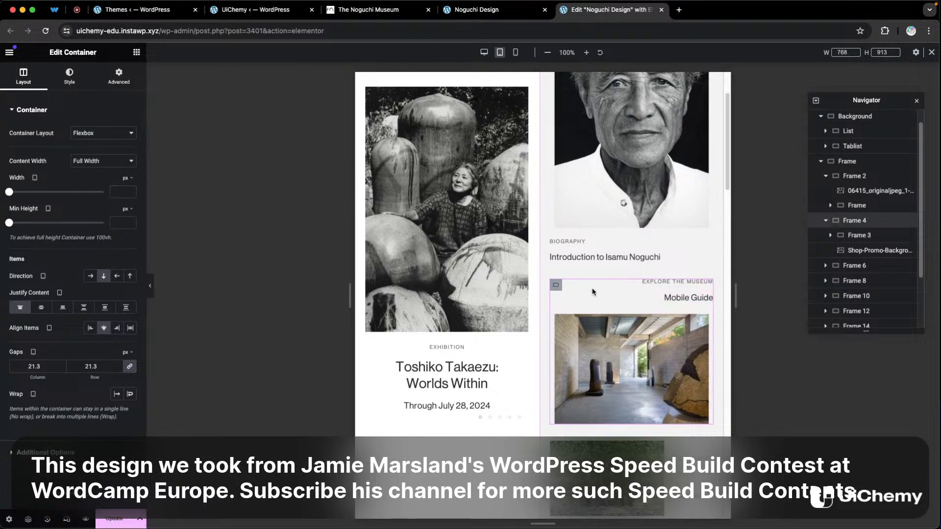
pyautogui.click(131, 277)
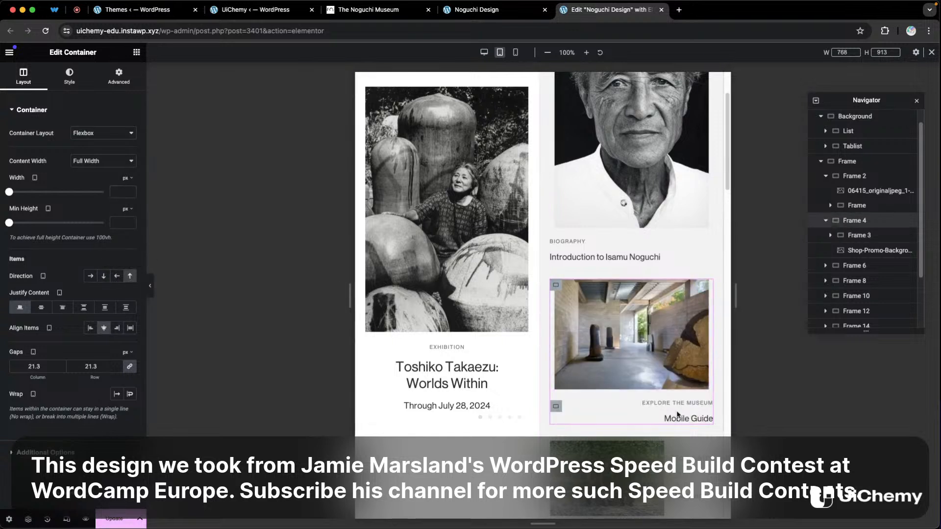
# - Left-align the "Explore the Museum" and "Mobile Guide" headings
pyautogui.click(707, 409)
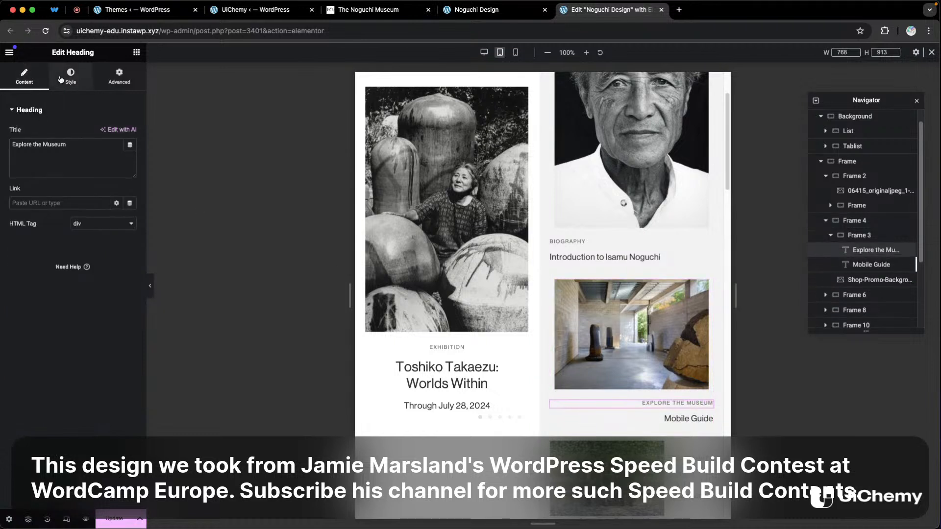
pyautogui.click(70, 76)
pyautogui.click(90, 133)
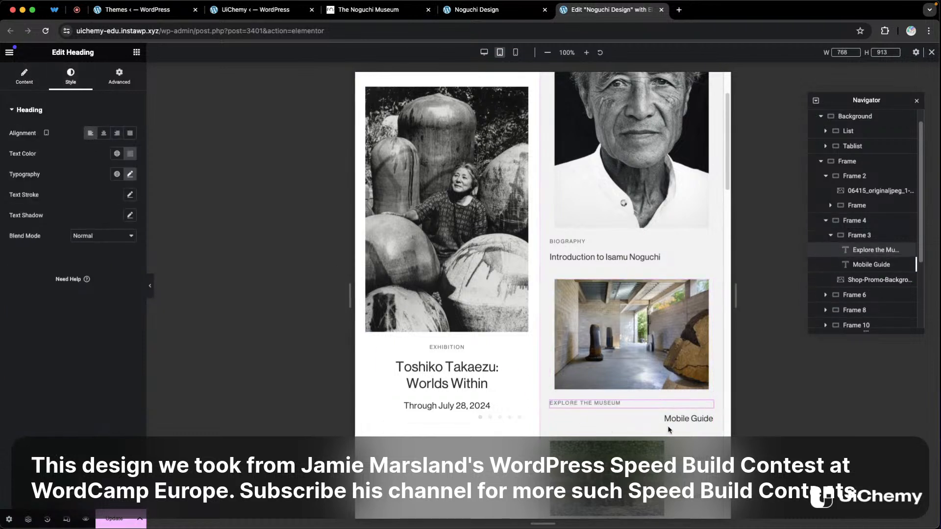
pyautogui.click(706, 420)
pyautogui.click(70, 76)
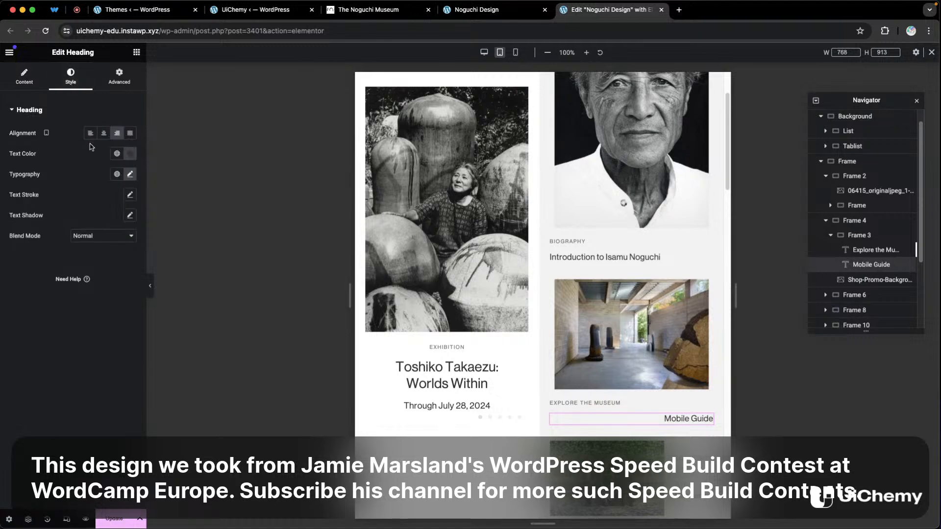
pyautogui.click(90, 133)
# - Check the remaining cards and Upcoming Programs section, and set the Collection column's (Frame 19) width to 45%
pyautogui.scroll(-10, 558, 203)
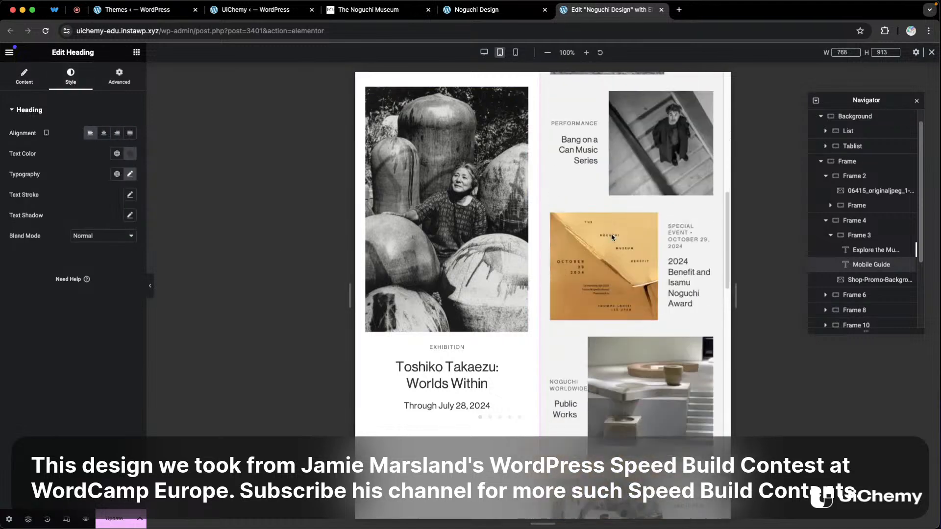
pyautogui.scroll(-5, 633, 300)
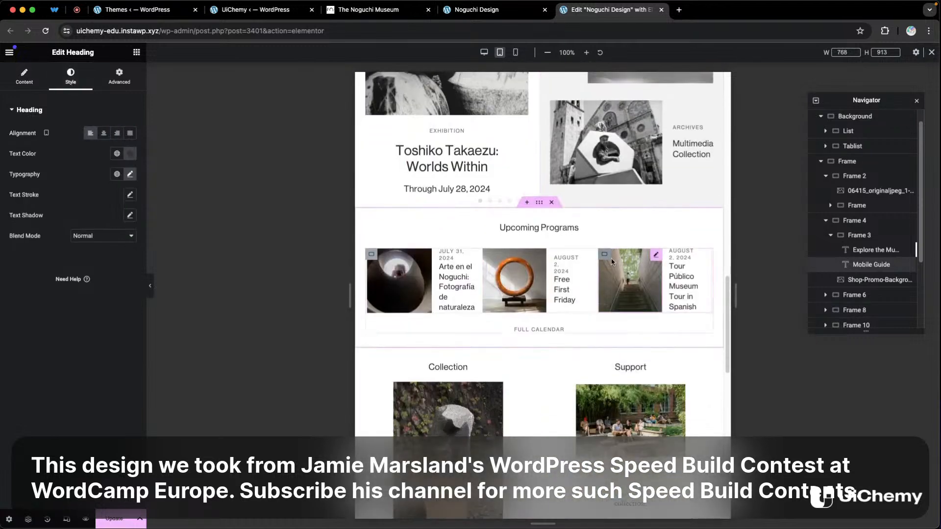
pyautogui.scroll(15, 645, 302)
pyautogui.scroll(-10, 645, 302)
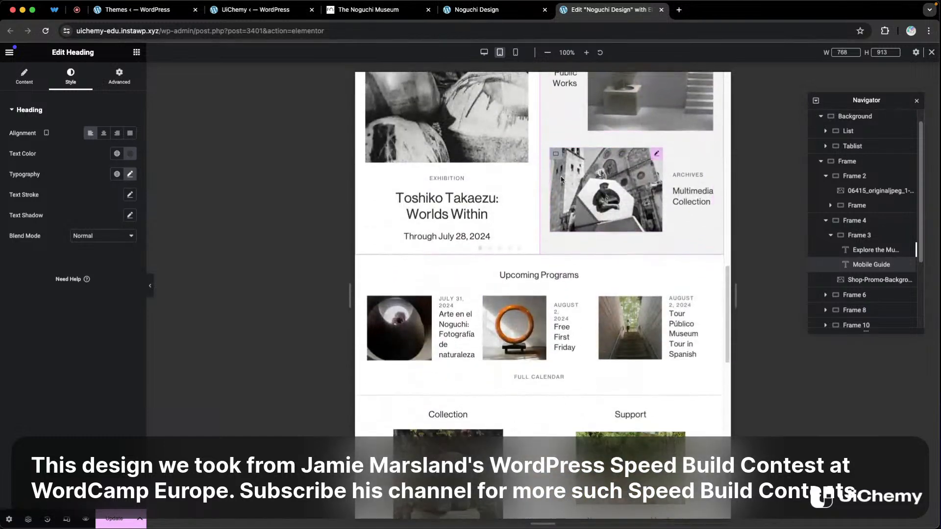
pyautogui.scroll(-5, 535, 320)
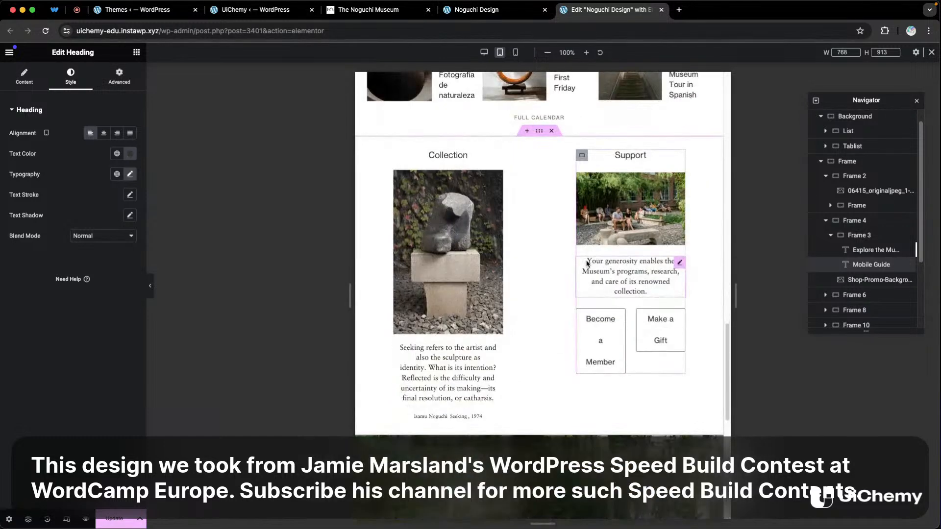
pyautogui.click(398, 157)
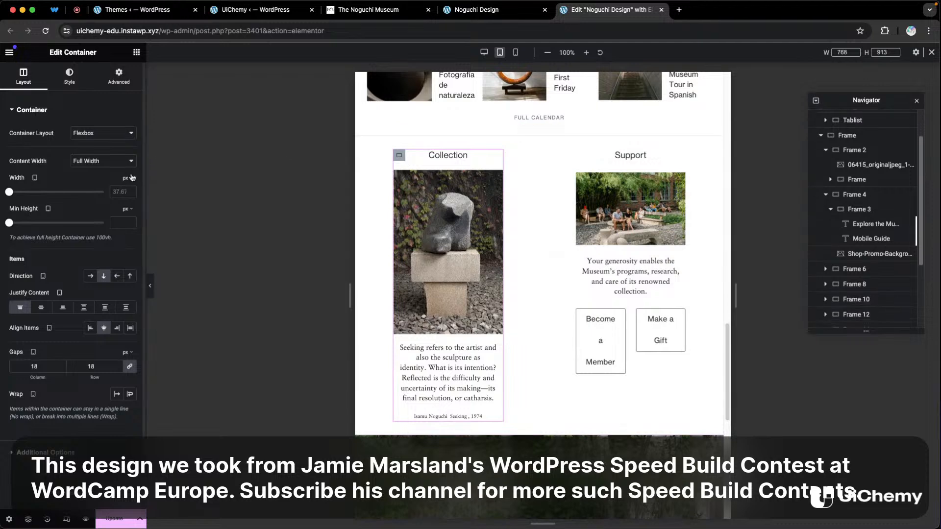
pyautogui.click(123, 192)
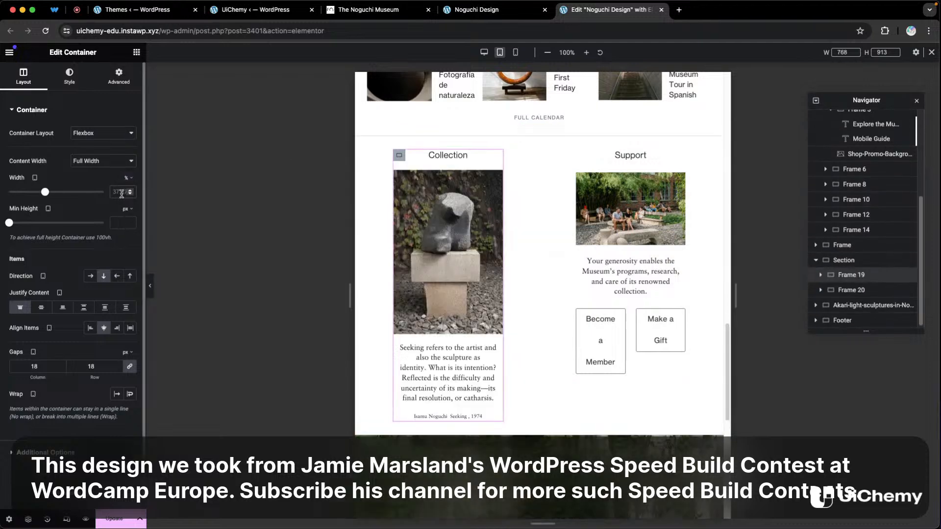
pyautogui.write('45')
# - Set the Support column's (Frame 20) width to 45% and stack its two buttons vertically
pyautogui.click(582, 156)
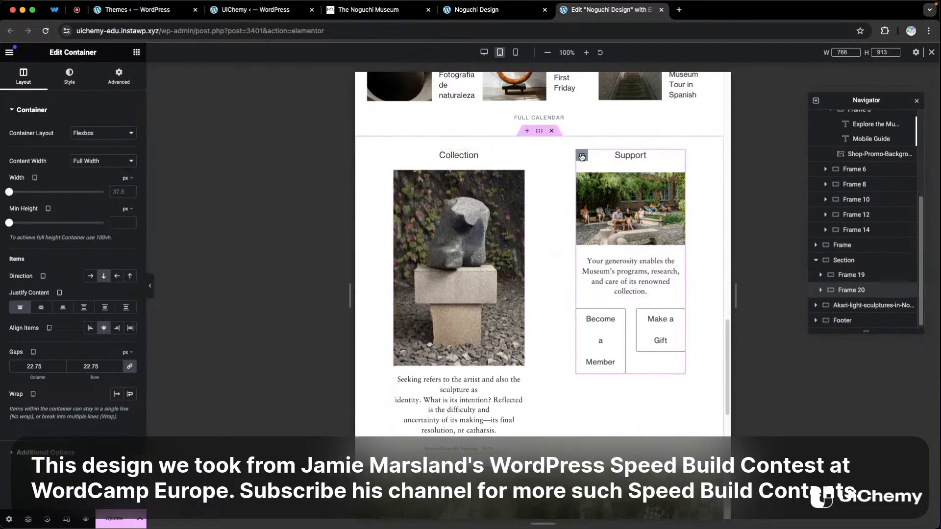
pyautogui.click(124, 192)
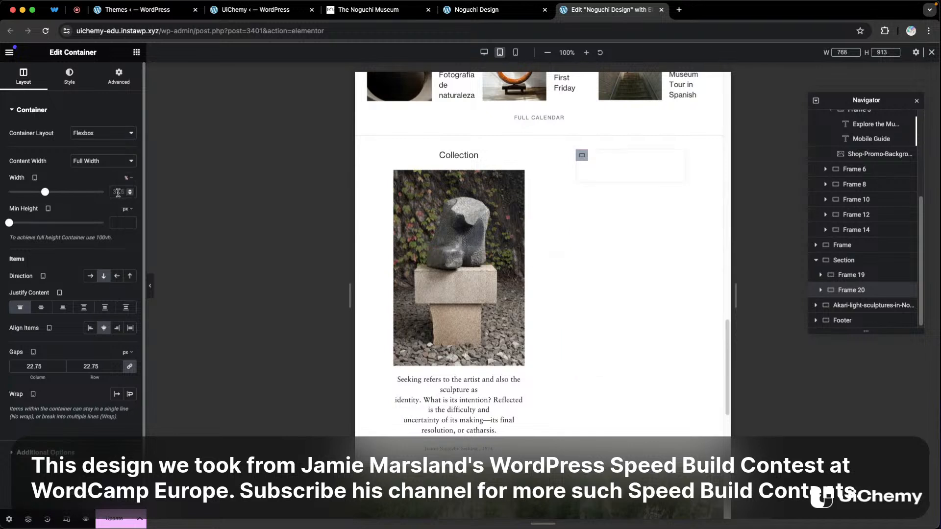
pyautogui.write('45')
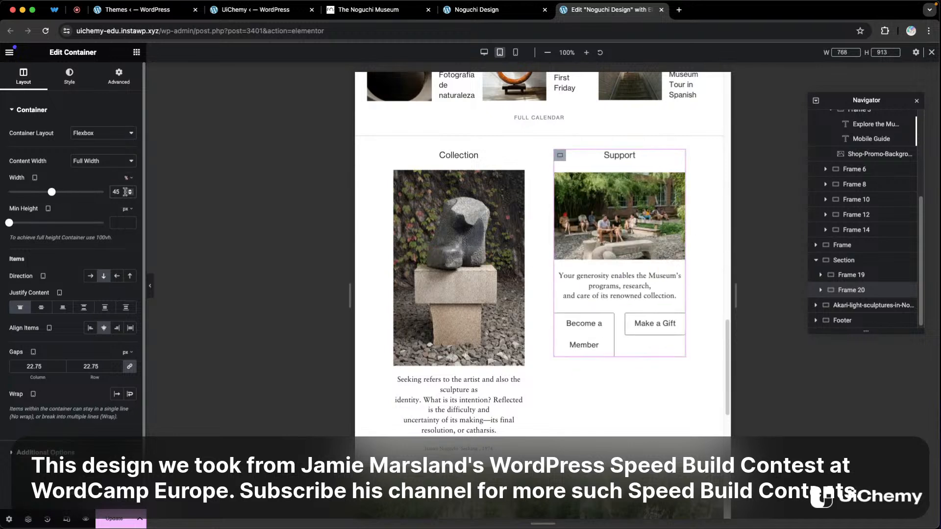
pyautogui.click(561, 319)
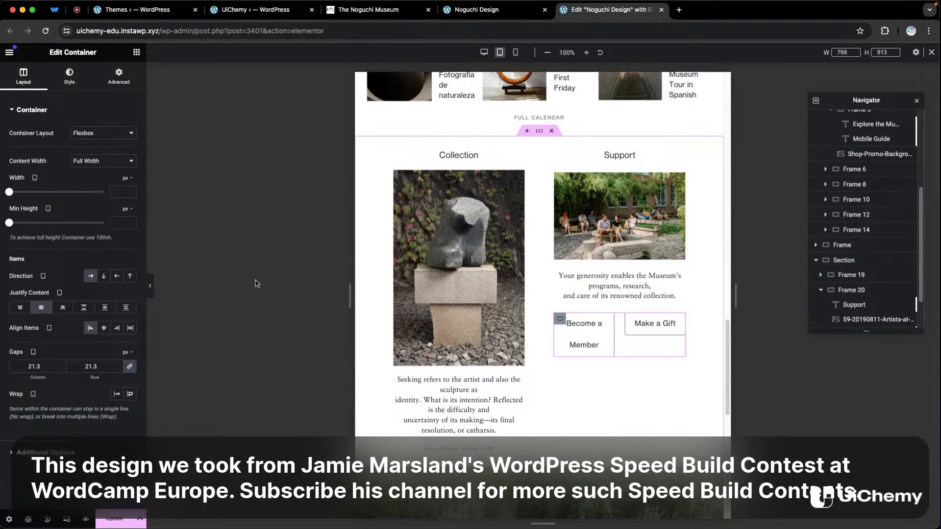
pyautogui.click(102, 277)
# - Set the Akari logo's height to 35 px and the Noguchi signature image's height to 20 px
pyautogui.scroll(-7, 437, 323)
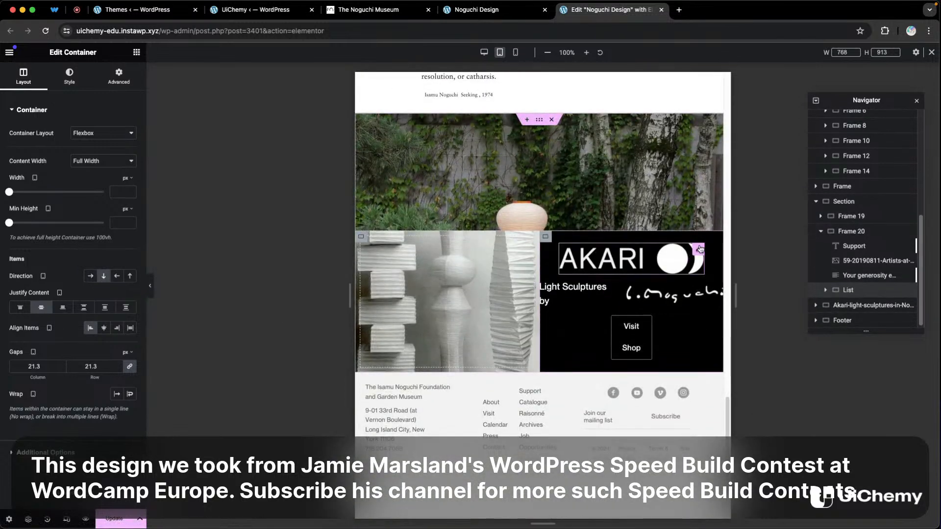
pyautogui.click(700, 249)
pyautogui.click(71, 76)
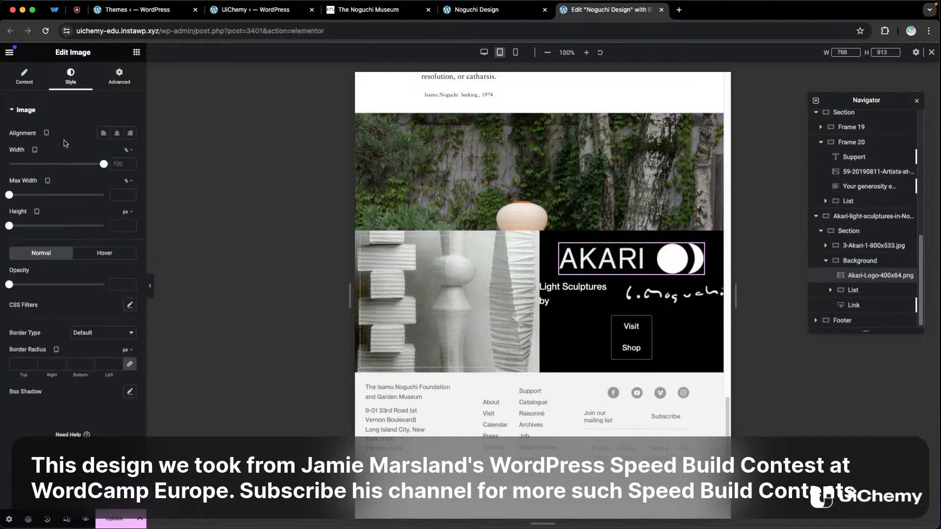
pyautogui.click(115, 226)
pyautogui.write('35')
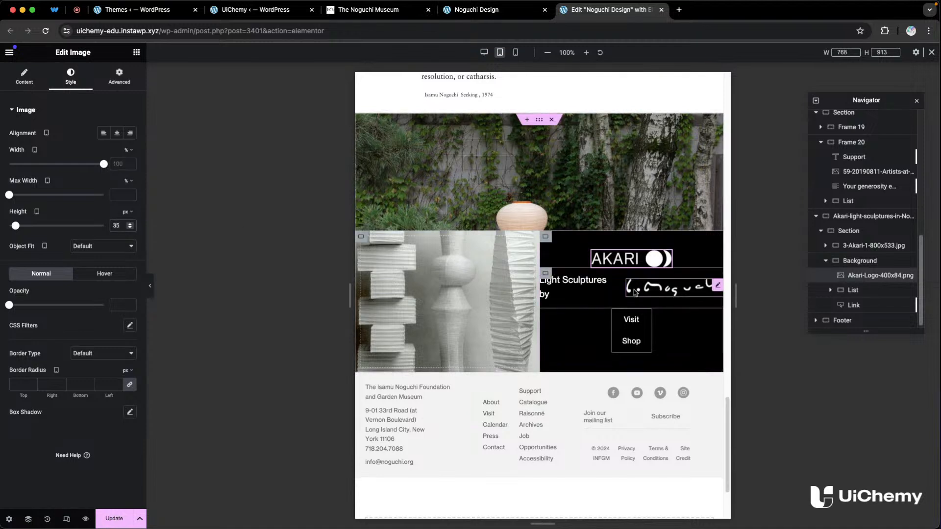
pyautogui.click(652, 292)
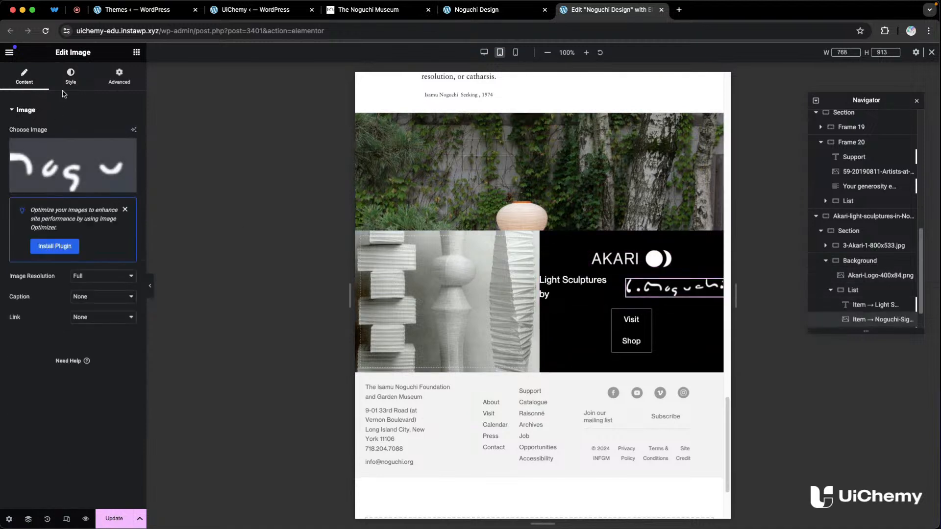
pyautogui.click(71, 76)
pyautogui.write('20')
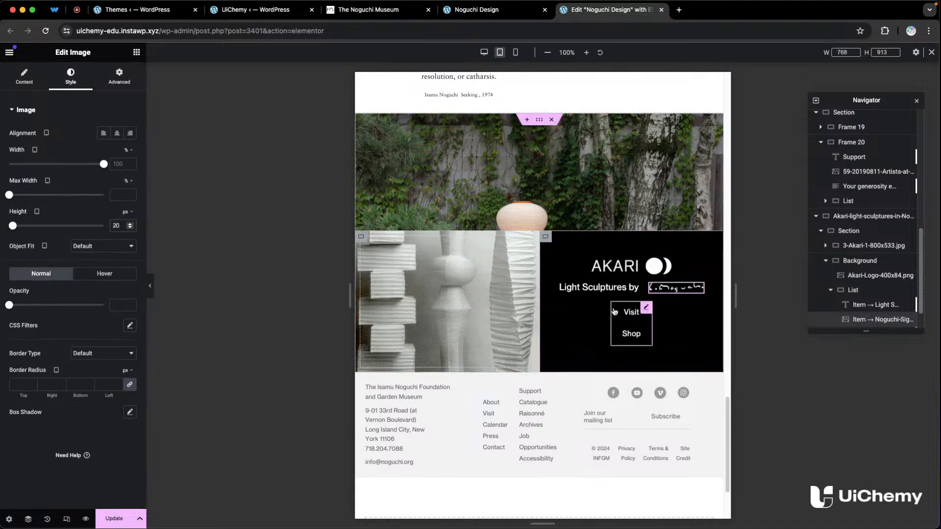
# - Set the Visit Shop button's width to Inline (auto)
pyautogui.click(647, 307)
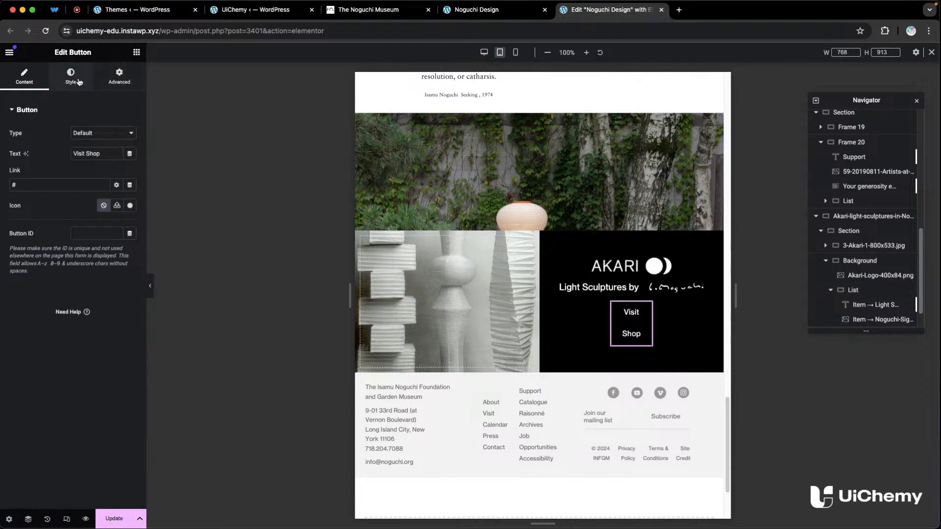
pyautogui.click(119, 76)
pyautogui.click(109, 211)
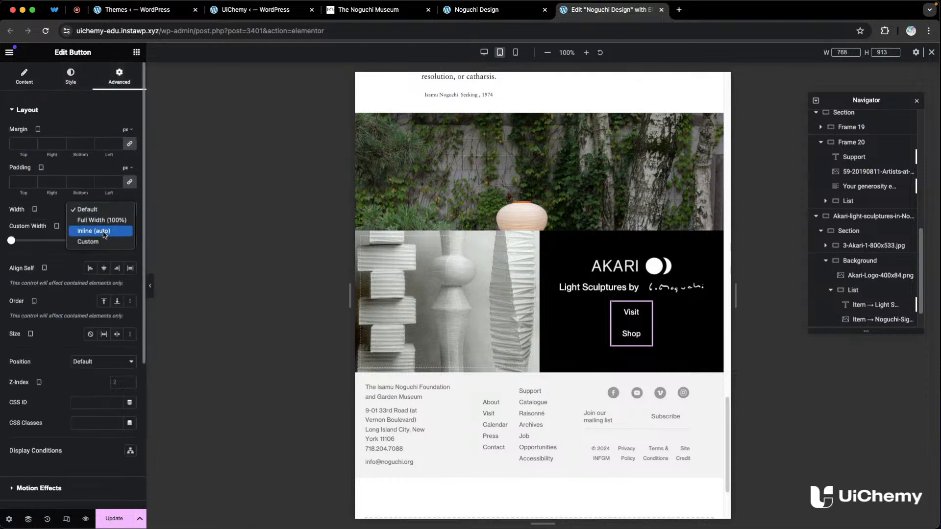
pyautogui.click(104, 232)
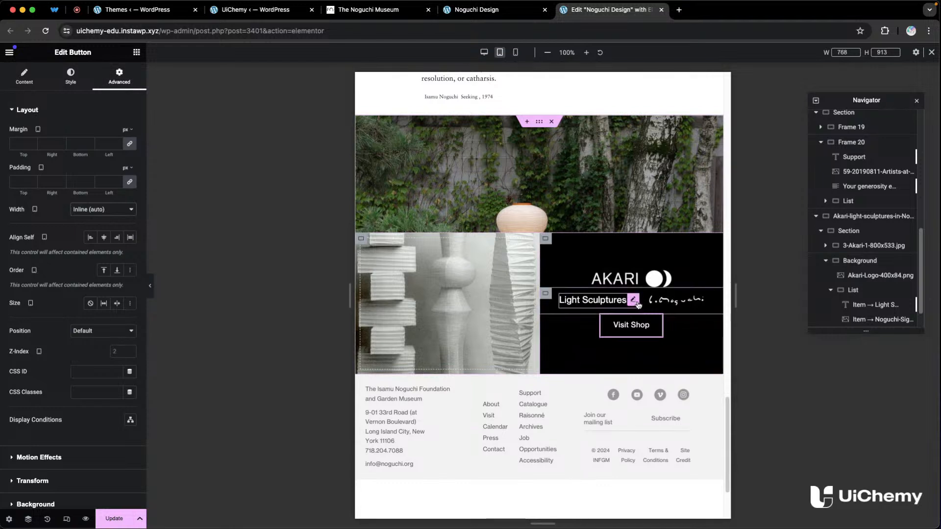
# - Set the font size of the "Light Sculptures by" heading in the Akari section to 16 px
pyautogui.click(634, 301)
pyautogui.click(71, 76)
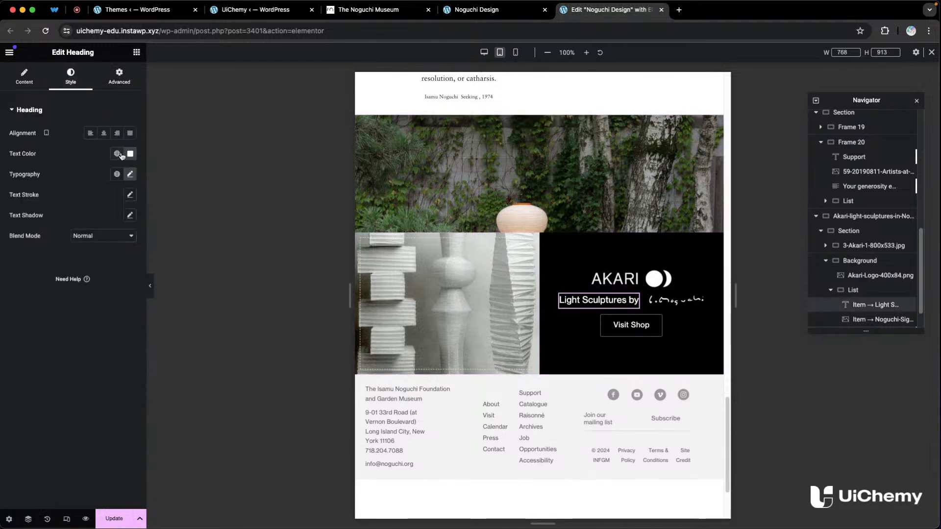
pyautogui.click(130, 175)
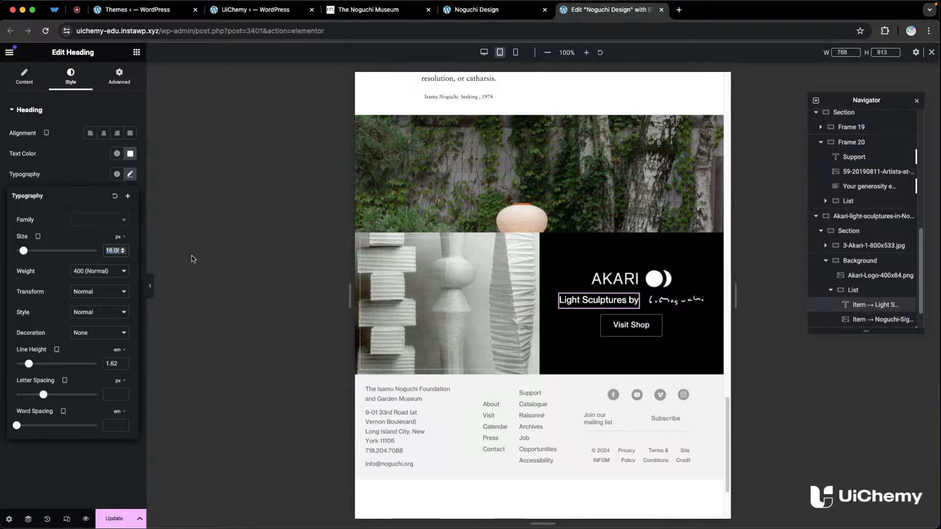
pyautogui.write('16')
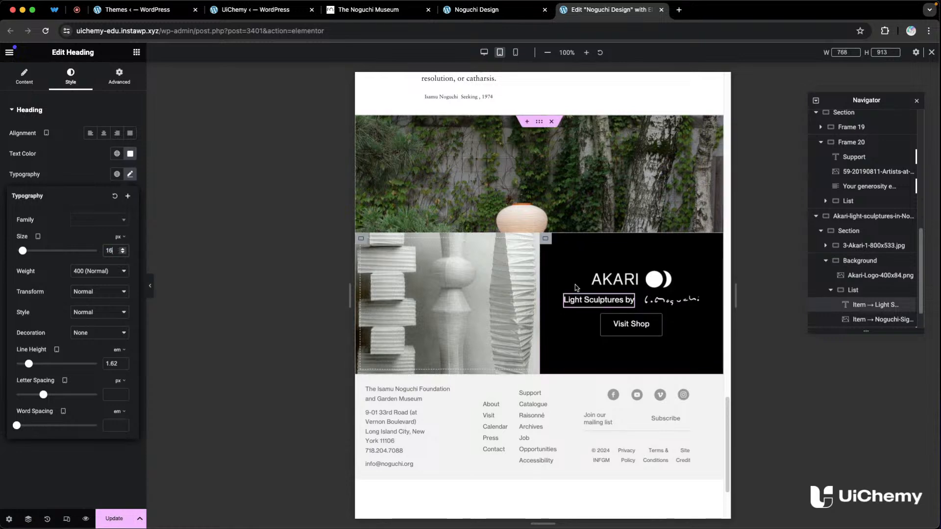
# - Switch to the mobile layout, remove Mobile Portrait from the Background container's Sticky On devices, and update the page
pyautogui.scroll(8, 542, 441)
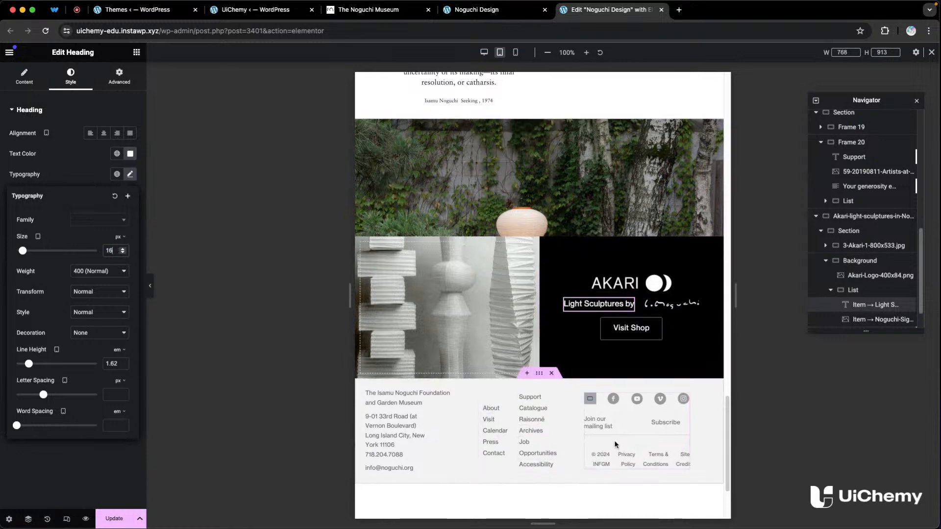
pyautogui.scroll(9, 606, 327)
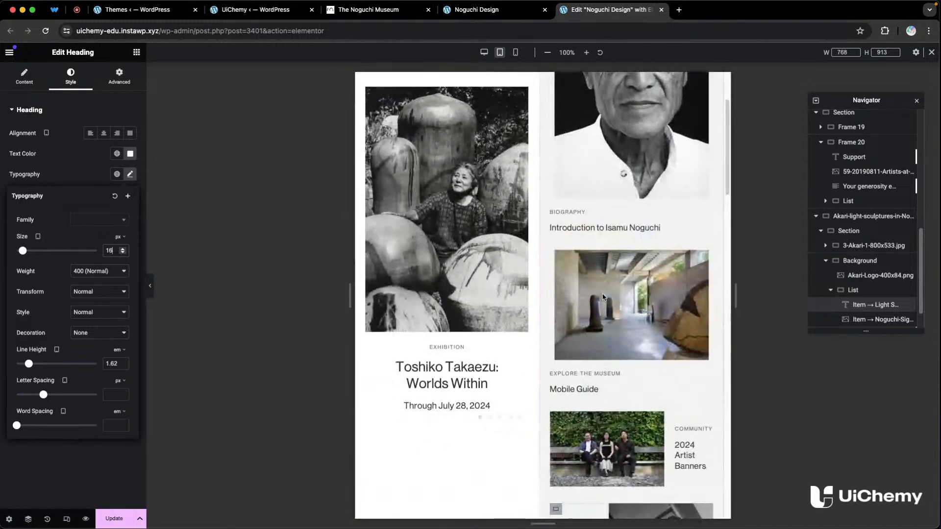
pyautogui.click(516, 53)
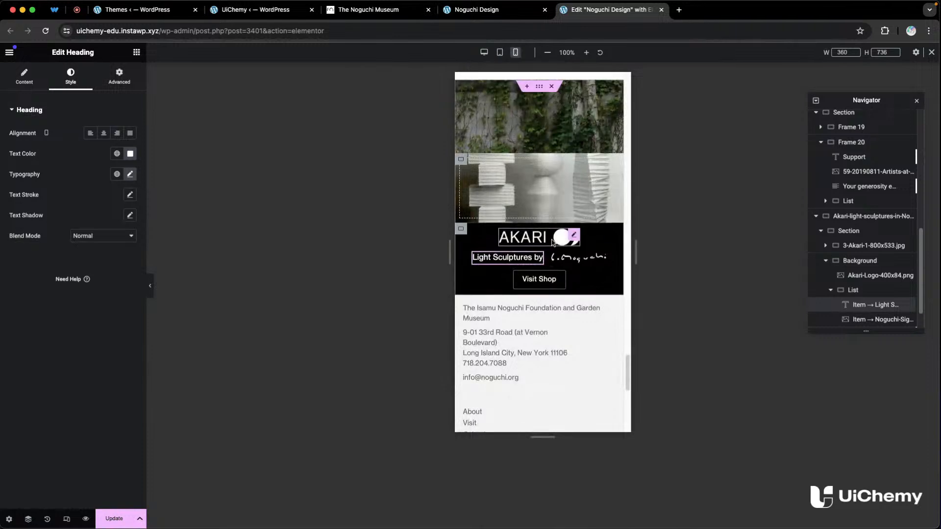
pyautogui.scroll(10, 551, 286)
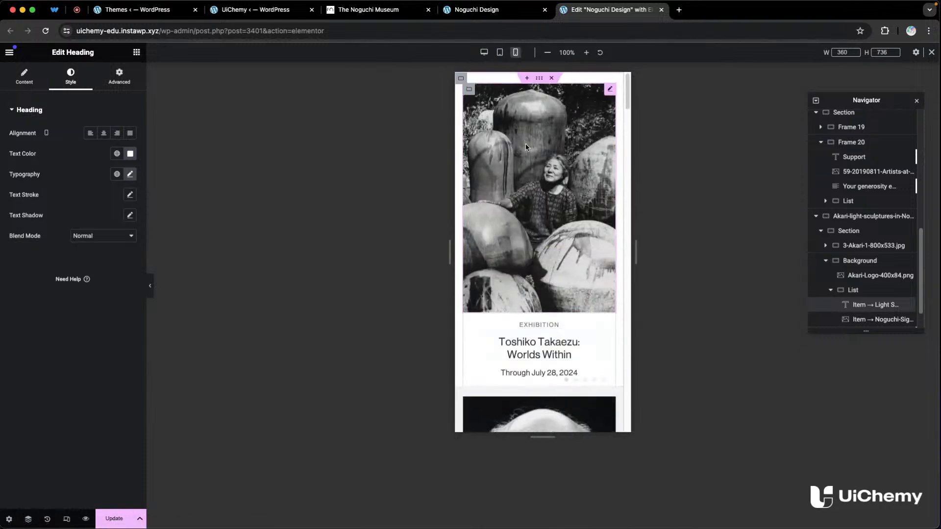
pyautogui.click(470, 90)
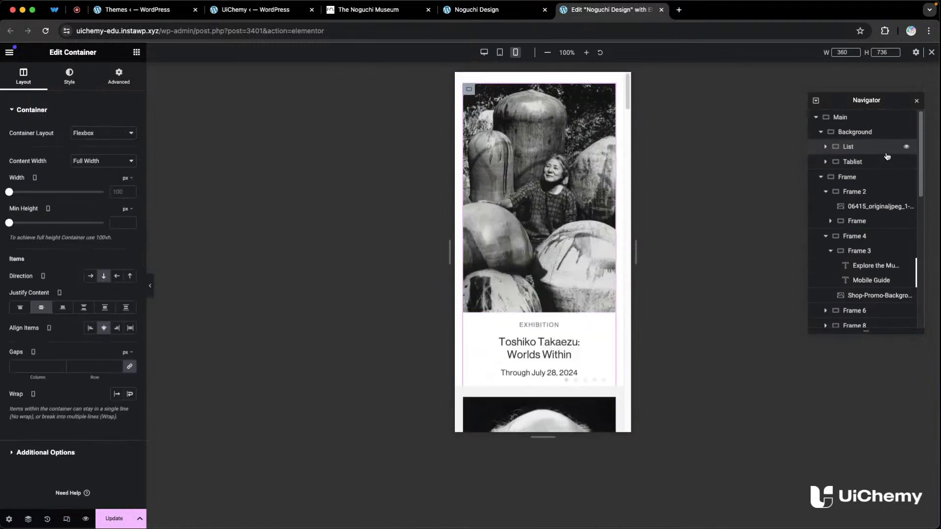
pyautogui.click(863, 132)
pyautogui.scroll(-3, 49, 314)
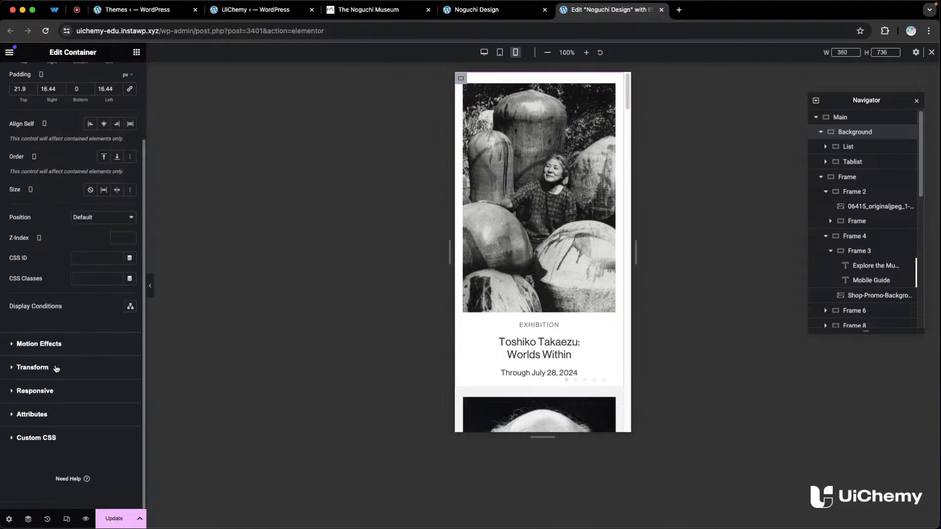
pyautogui.click(59, 349)
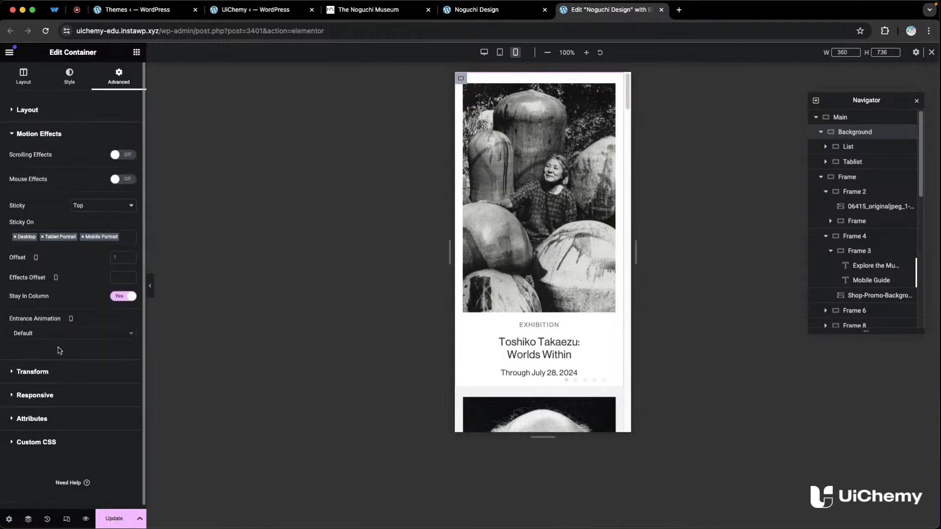
pyautogui.click(82, 237)
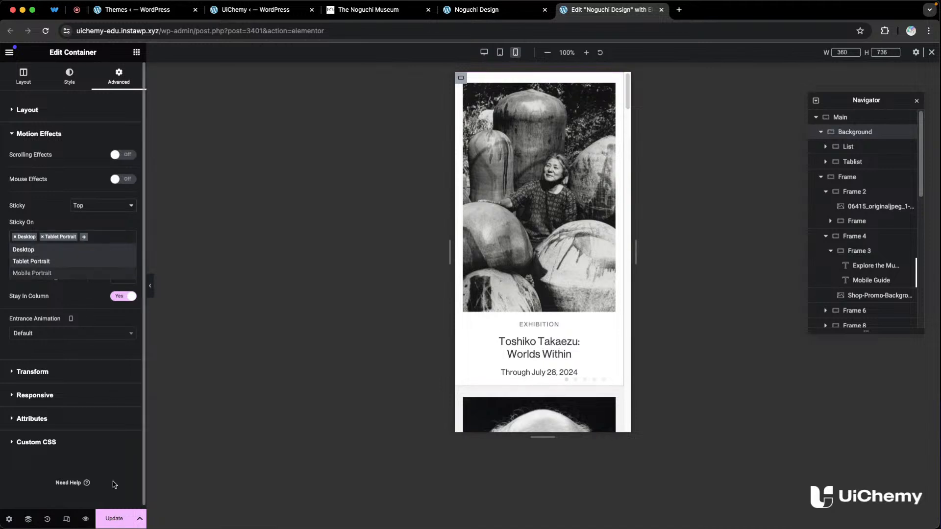
pyautogui.click(110, 517)
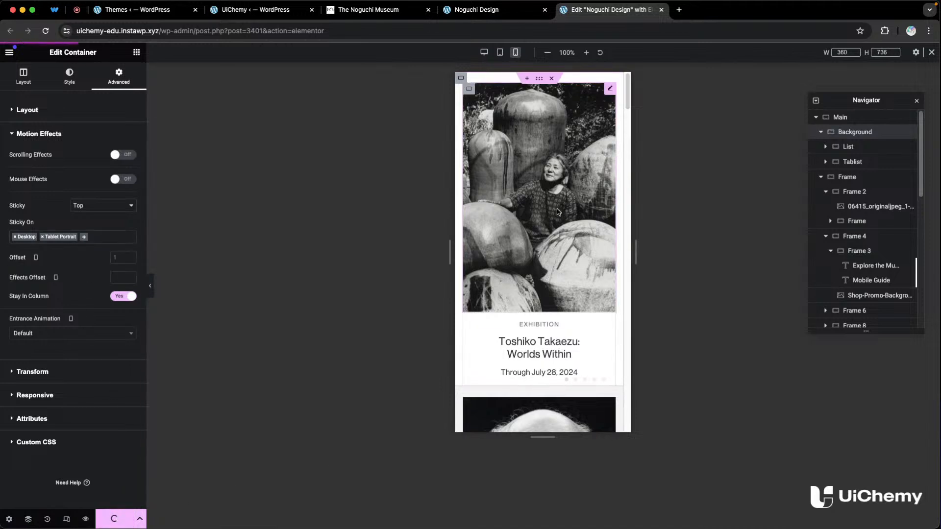
# - Try the reversed column direction on the Background container in the mobile layout
pyautogui.scroll(-7, 549, 197)
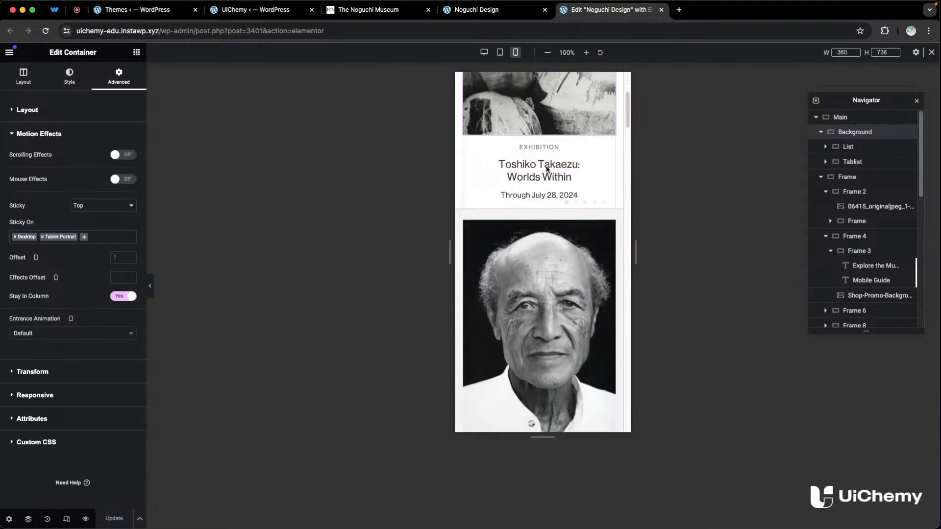
pyautogui.scroll(7, 567, 240)
pyautogui.scroll(-10, 567, 240)
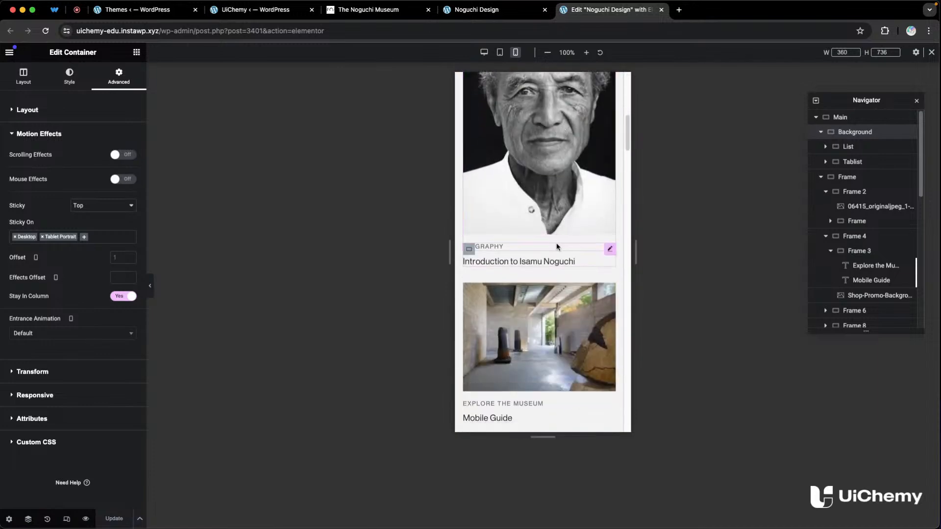
pyautogui.scroll(-2, 561, 241)
pyautogui.scroll(10, 559, 240)
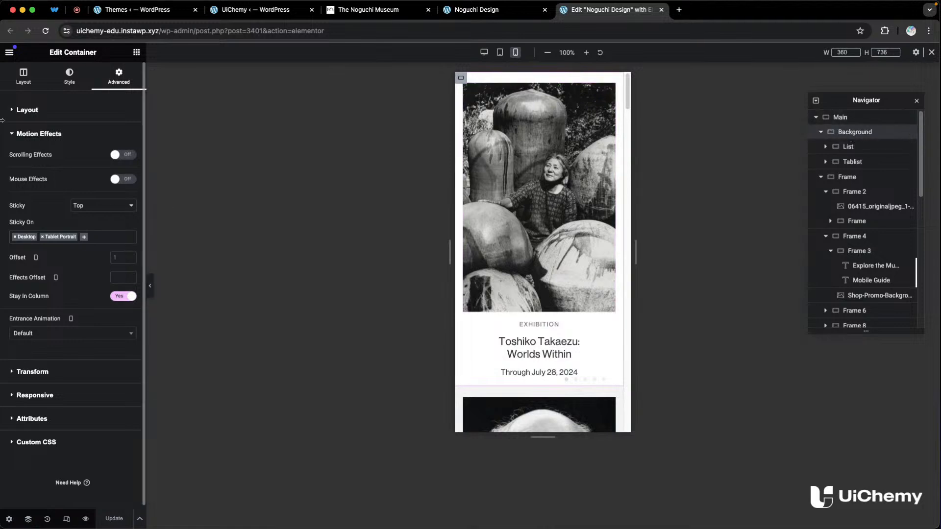
pyautogui.click(23, 78)
pyautogui.click(131, 278)
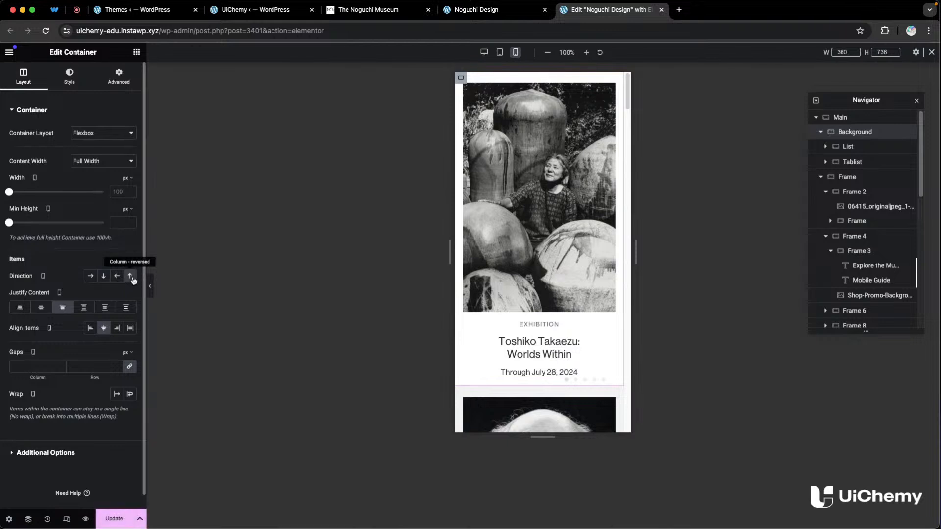
pyautogui.click(104, 276)
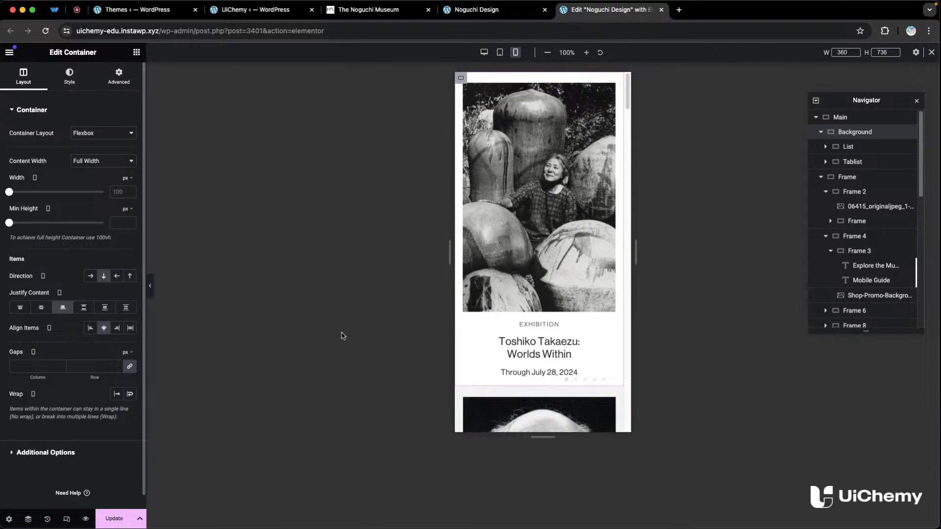
# - Collapse the Main container's children and set Main's mobile direction to Column - reversed
pyautogui.click(863, 121)
pyautogui.click(821, 132)
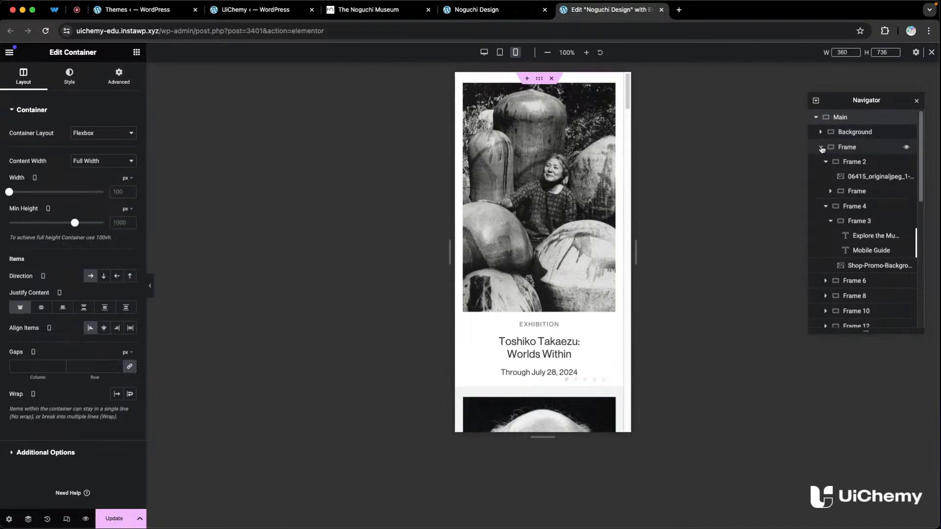
pyautogui.click(822, 147)
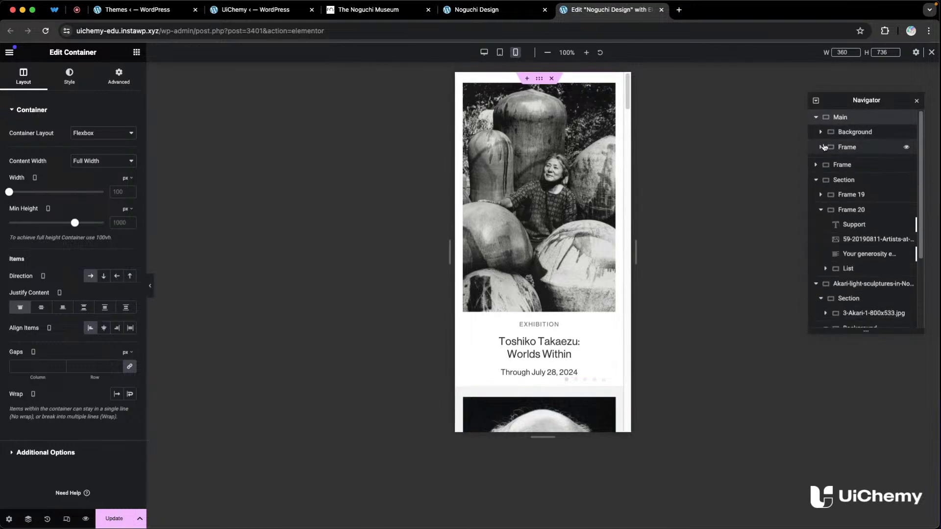
pyautogui.click(129, 277)
# - Check the mobile order of the cards and exhibition block, and the Upcoming Programs and Collection sections
pyautogui.scroll(-10, 547, 142)
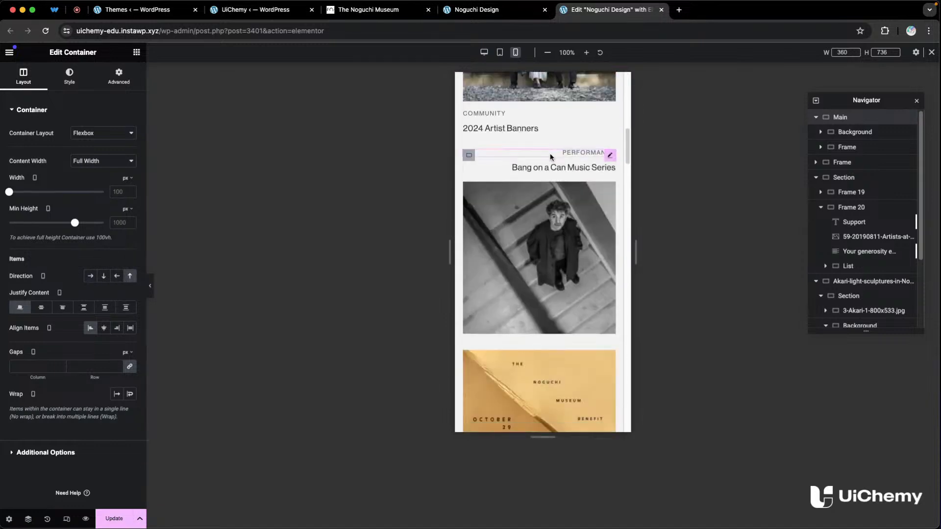
pyautogui.scroll(-10, 551, 159)
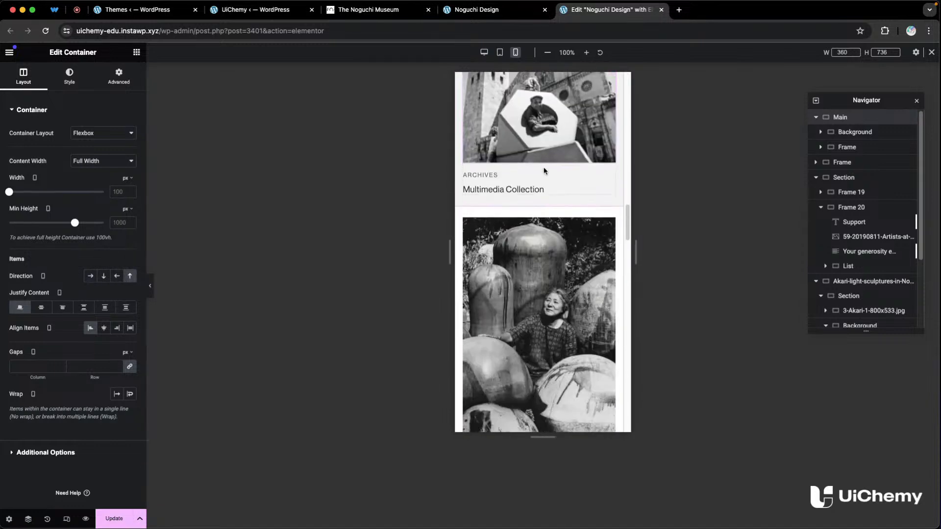
pyautogui.scroll(-7, 586, 256)
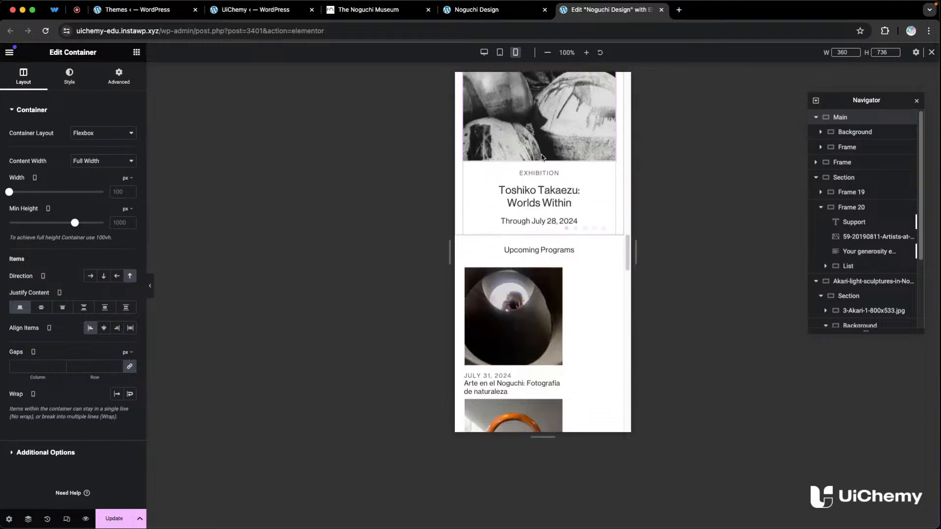
pyautogui.scroll(-1, 549, 196)
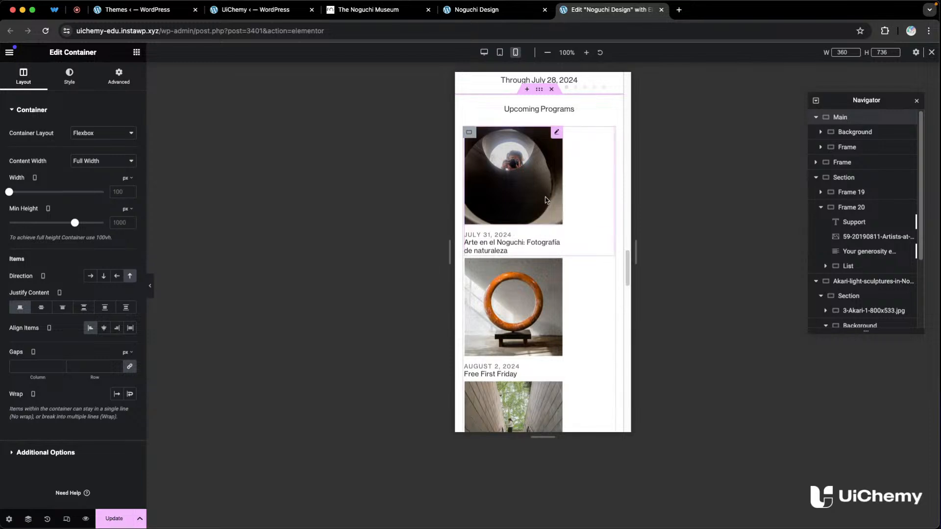
pyautogui.scroll(-3, 543, 190)
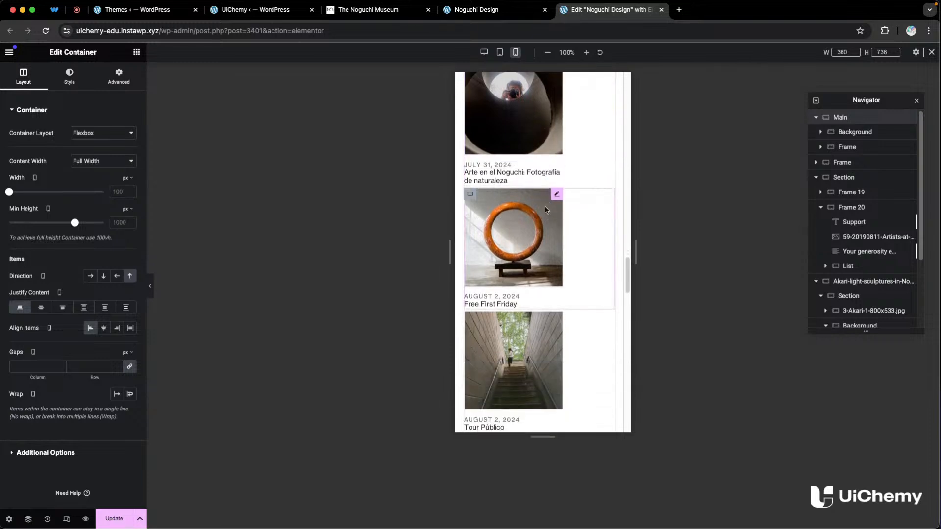
pyautogui.scroll(6, 546, 216)
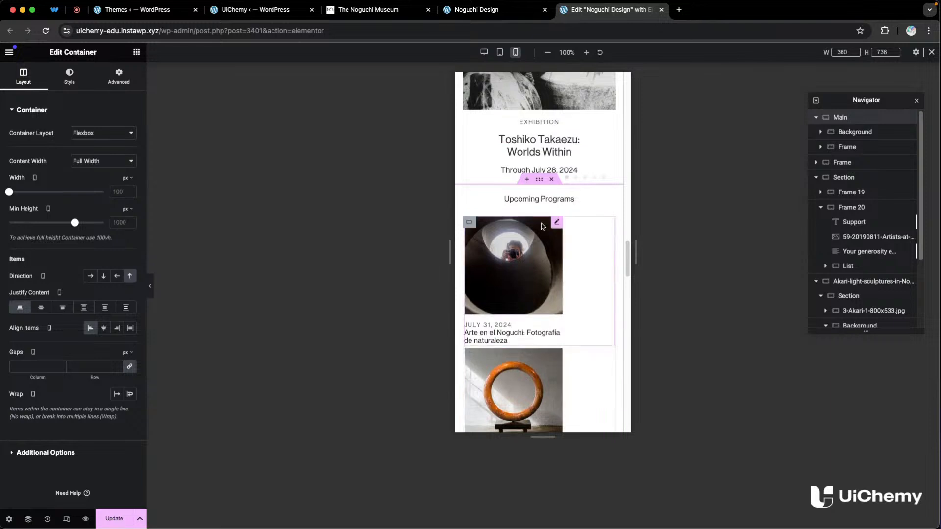
pyautogui.scroll(-10, 544, 220)
pyautogui.scroll(-8, 537, 231)
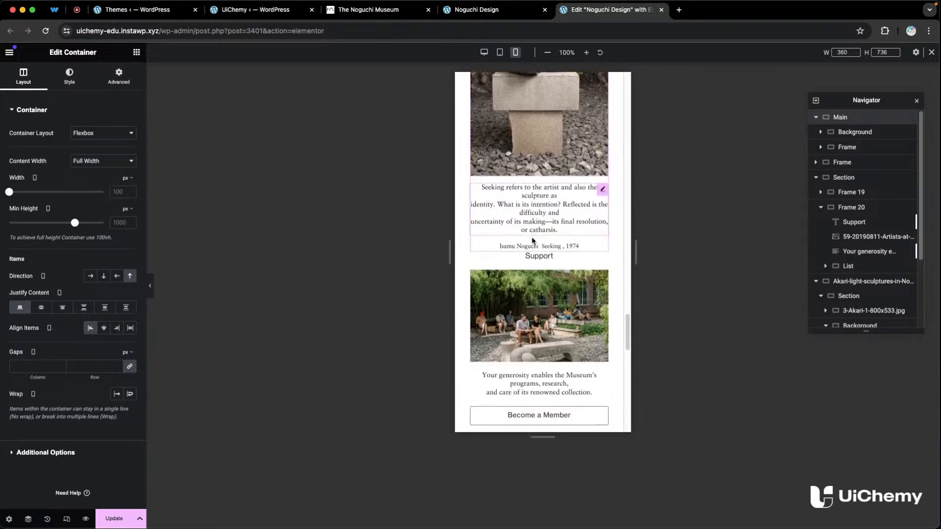
# - Remove the line breaks after "sculpture as" and "difficulty and" in the Collection quote so its text flows continuously
pyautogui.click(602, 187)
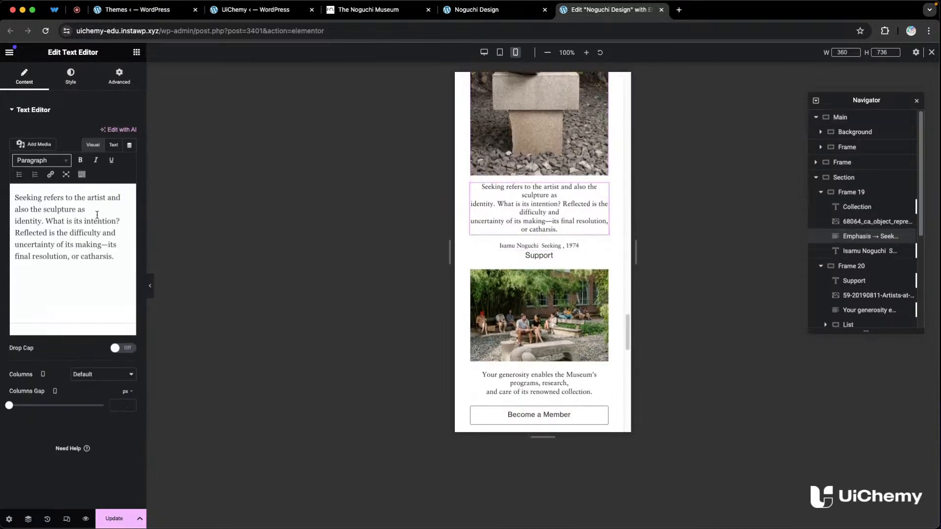
pyautogui.click(98, 212)
pyautogui.press('Delete')
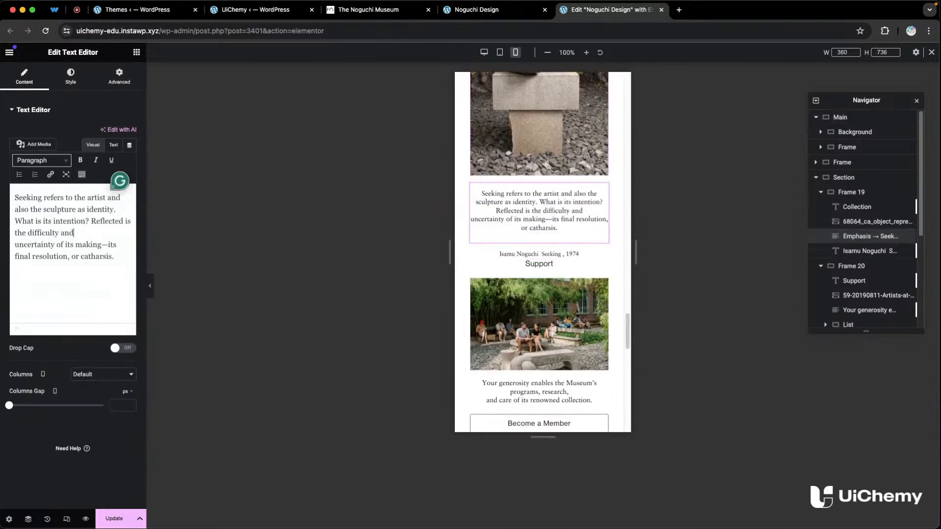
pyautogui.press('Delete')
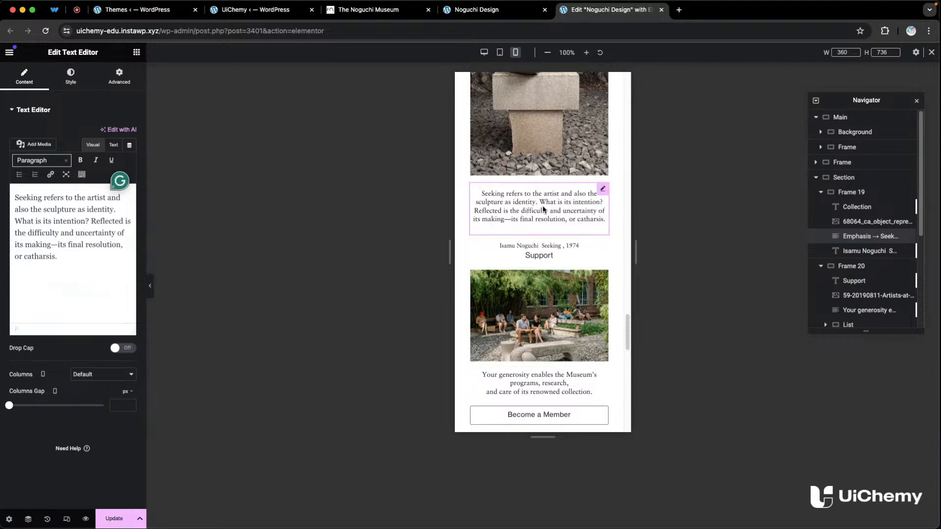
# - Review the Support, Akari and footer sections in the mobile layout and switch to the UiChemy Demo file in Figma
pyautogui.scroll(-6, 542, 210)
pyautogui.scroll(-4, 550, 320)
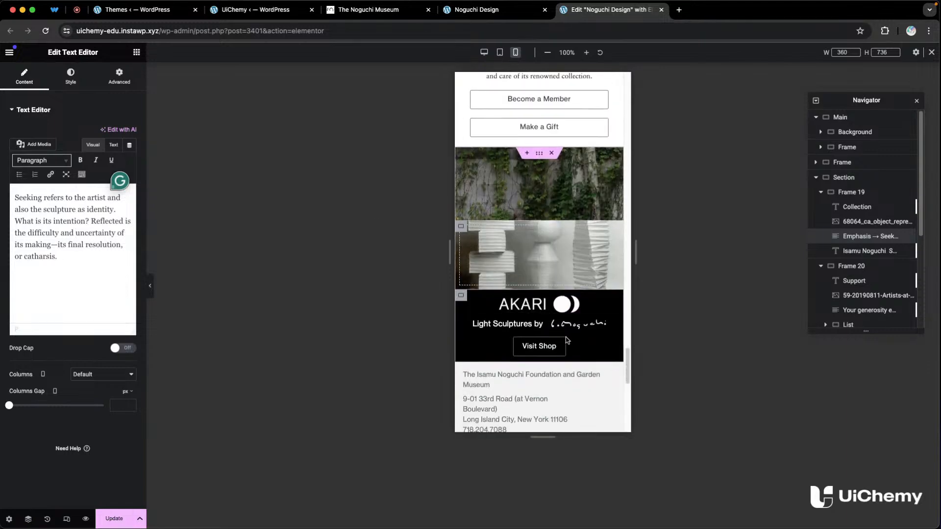
pyautogui.scroll(-4, 547, 337)
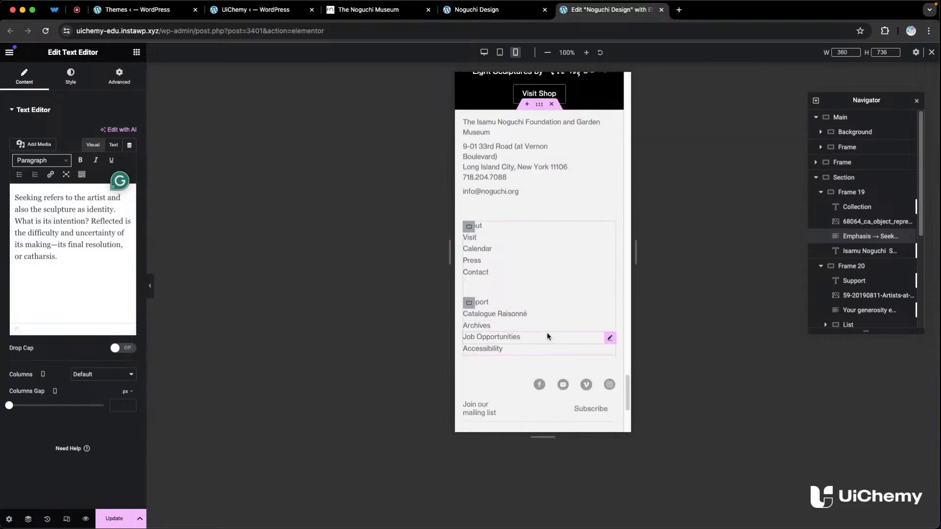
pyautogui.scroll(8, 552, 319)
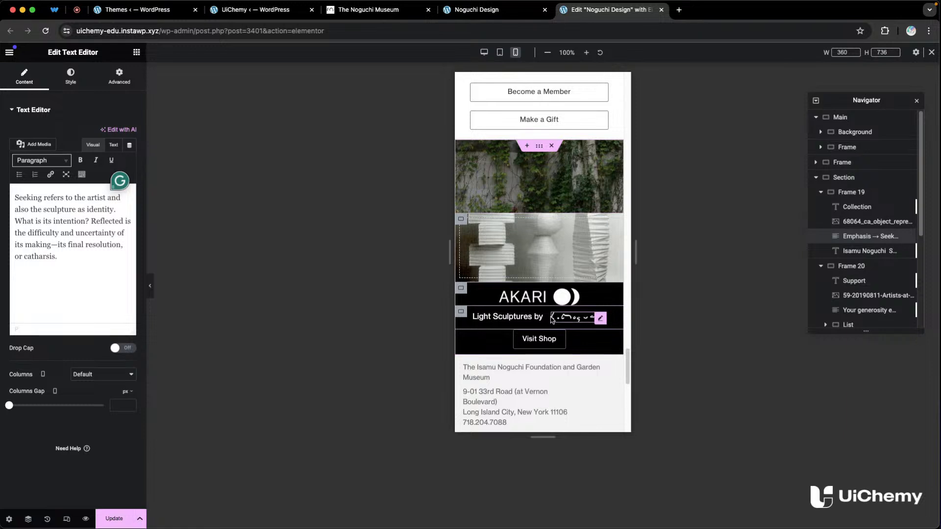
pyautogui.scroll(10, 556, 338)
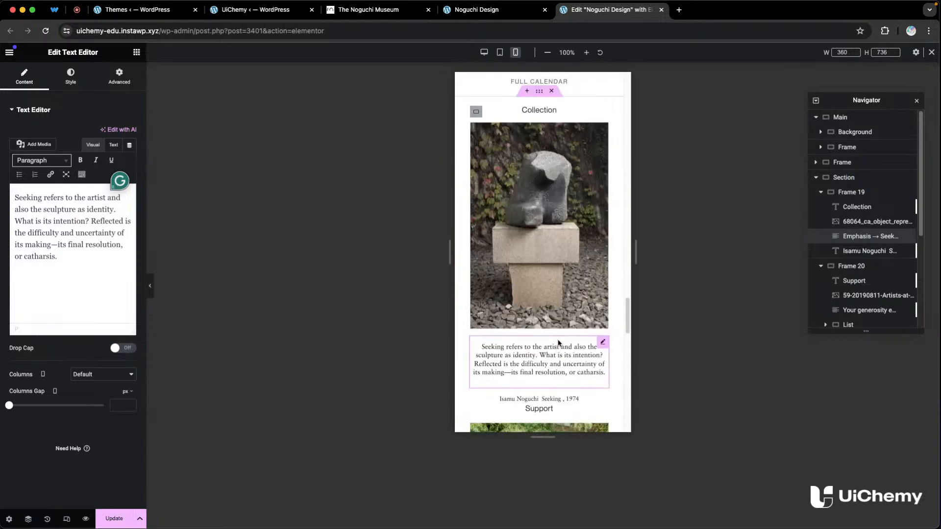
pyautogui.moveTo(642, 519)
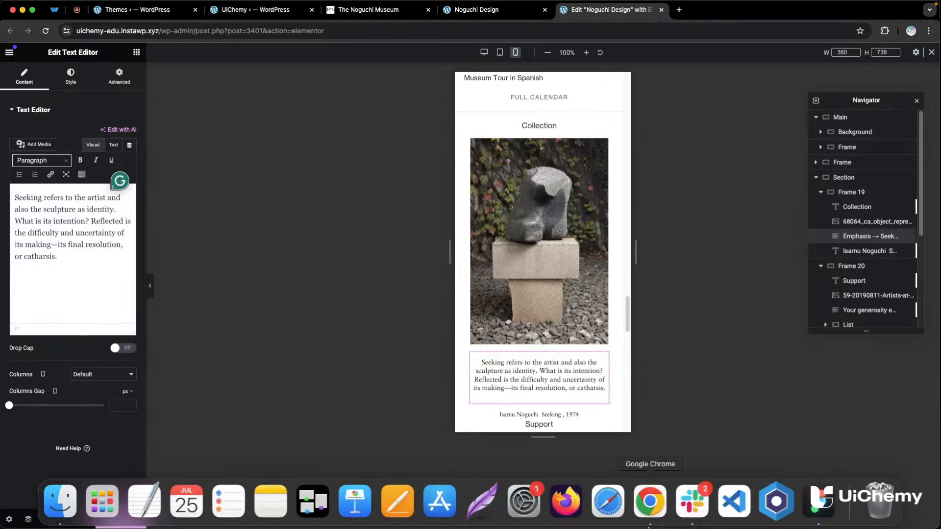
pyautogui.click(817, 501)
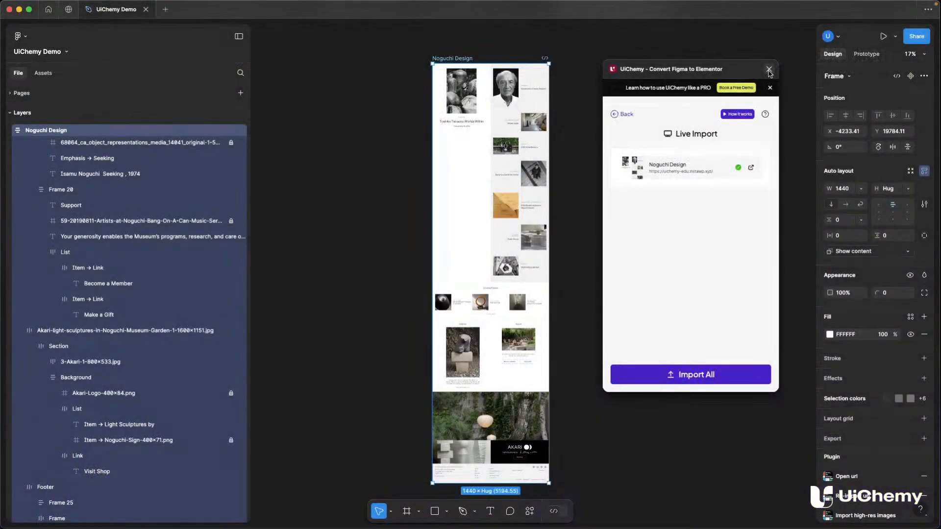
# - Replace the Elementor converter with UiChemy's Bricks Page Builder plugin and convert the Noguchi Design frame using Express Convert
pyautogui.click(768, 70)
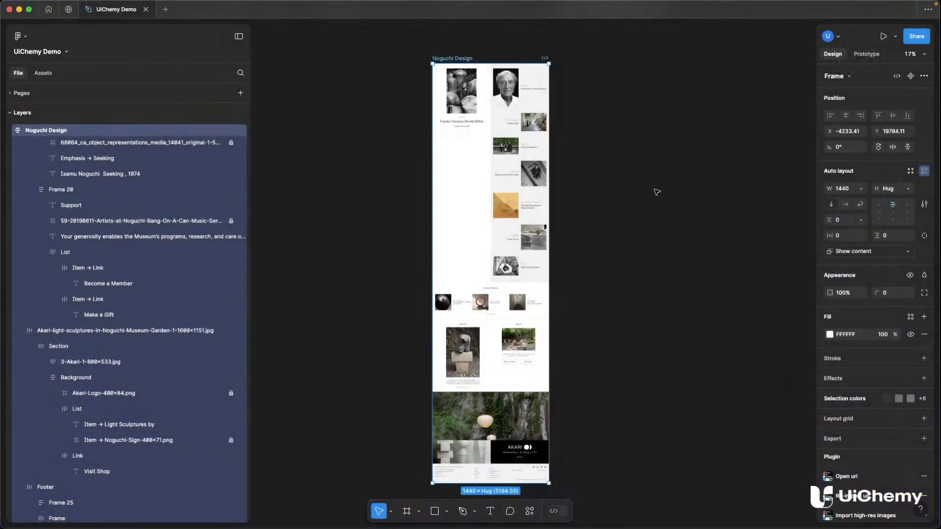
pyautogui.press('super+k')
pyautogui.write('uichemy')
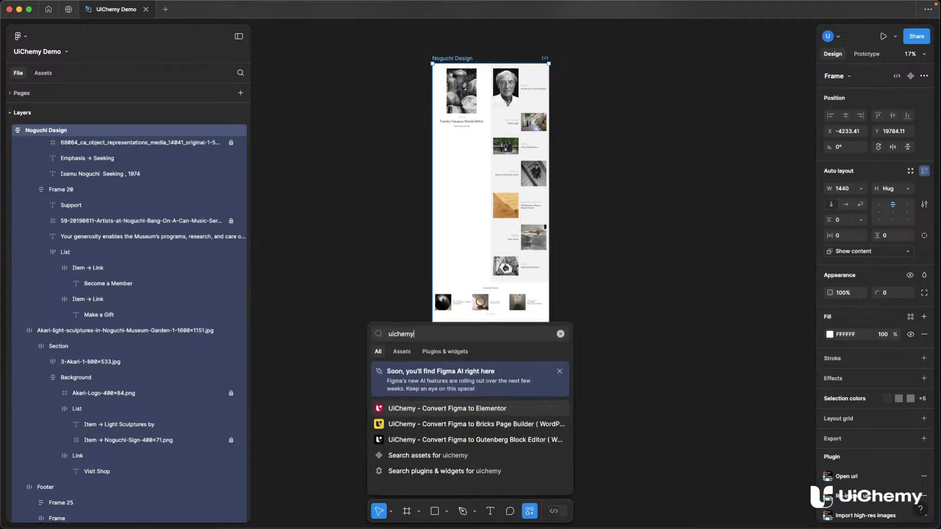
pyautogui.press('Down')
pyautogui.press('Return')
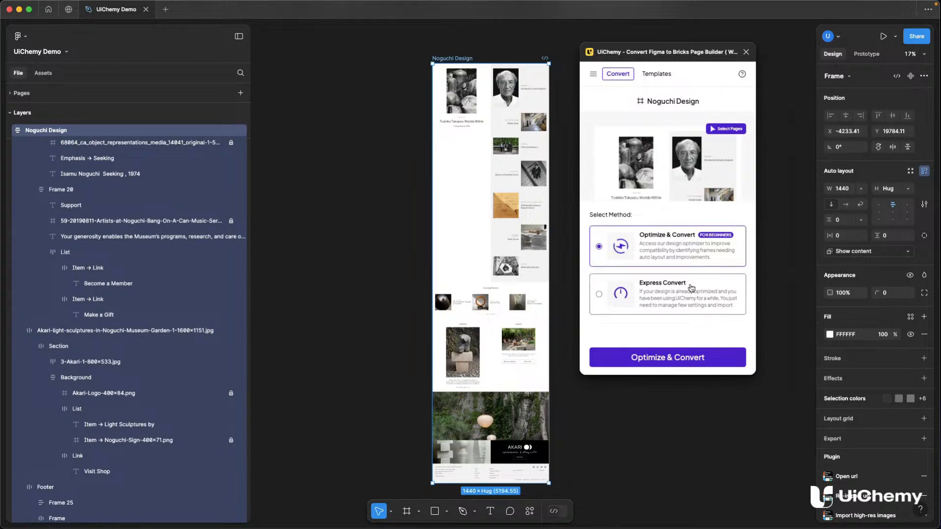
pyautogui.click(691, 300)
pyautogui.click(678, 354)
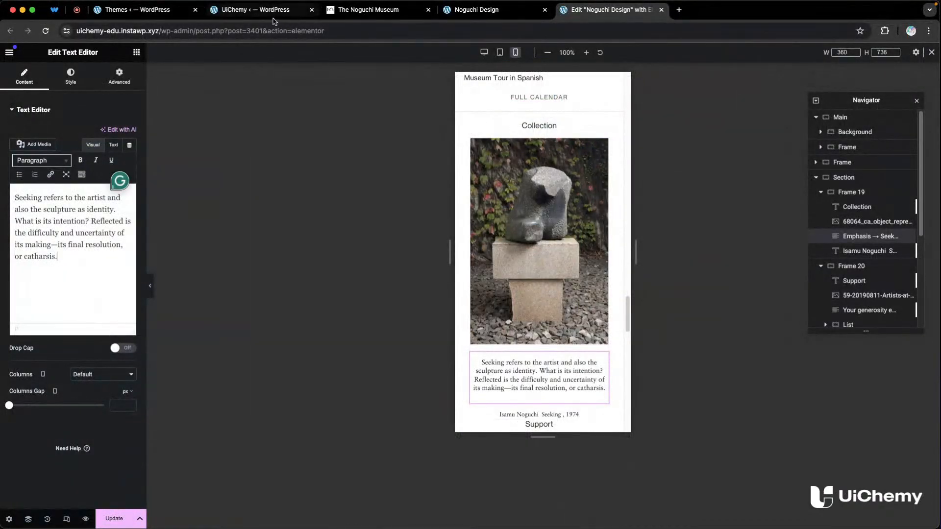
# - Switch to the WordPress admin in the browser, activate the Bricks theme and check the site's existing pages
pyautogui.click(150, 16)
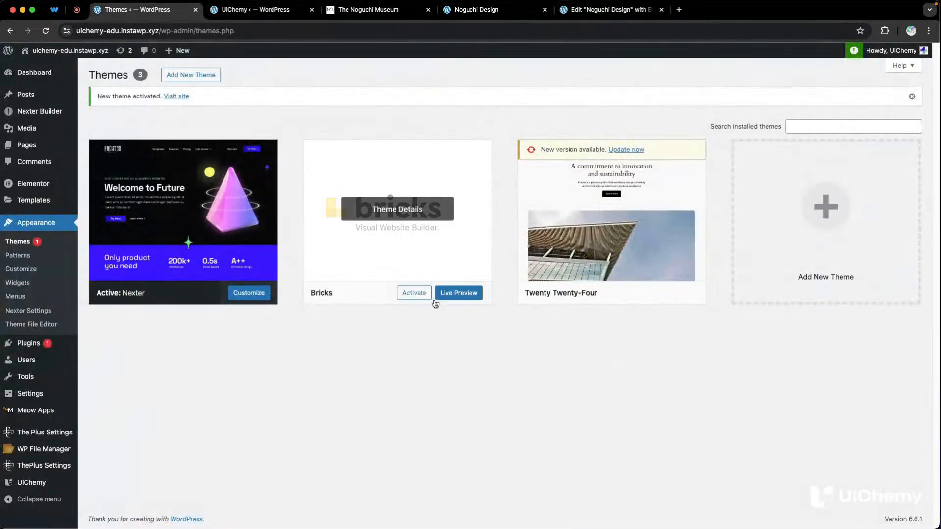
pyautogui.click(419, 297)
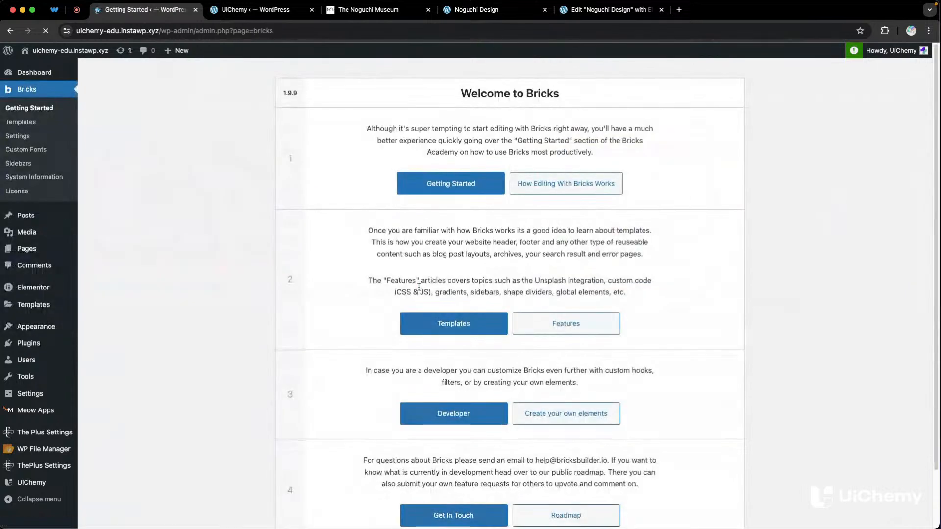
pyautogui.click(26, 249)
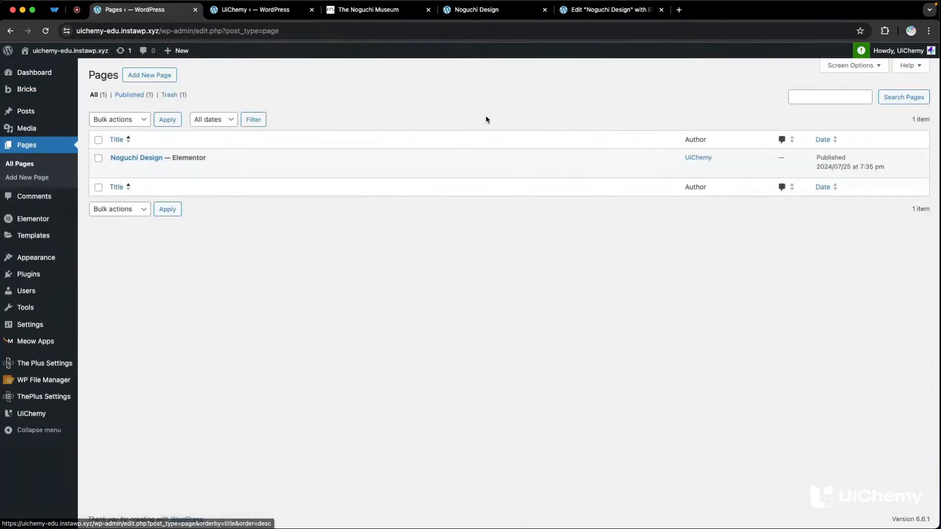
pyautogui.click(522, 18)
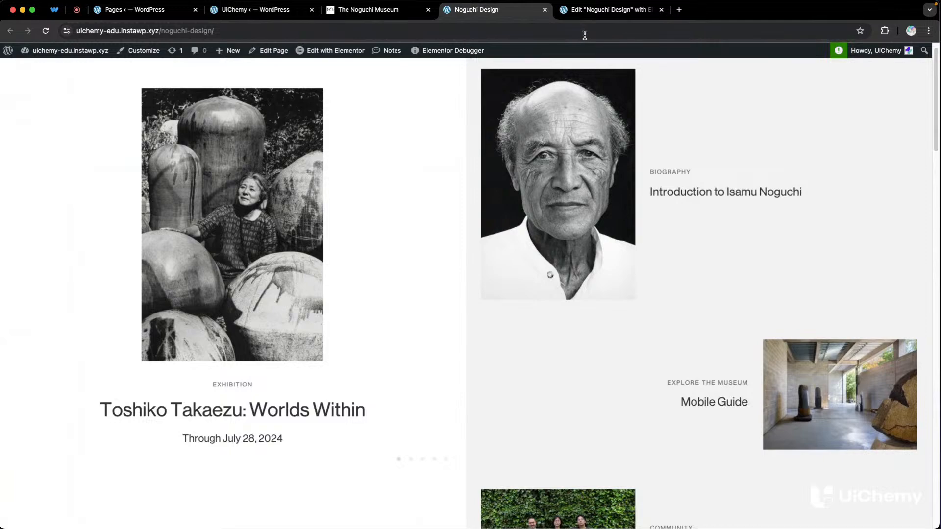
pyautogui.click(266, 13)
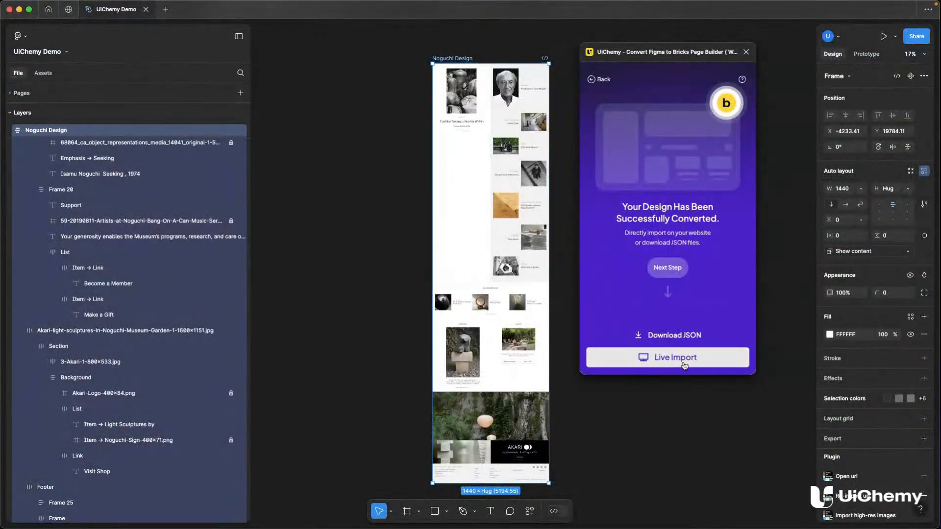
# - In Figma, live-import the converted Noguchi Design to the uichemy-edu.instawp.xyz site as a new Page
pyautogui.click(684, 365)
pyautogui.click(653, 142)
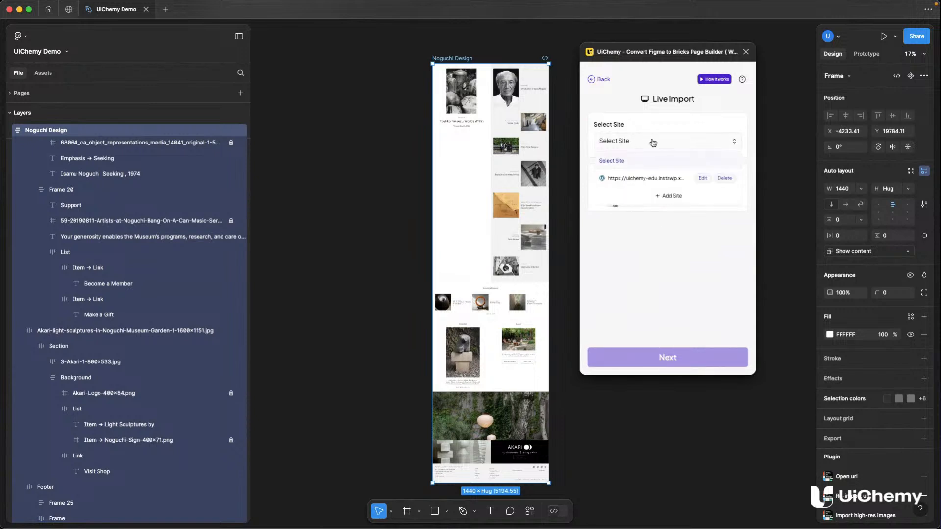
pyautogui.click(672, 179)
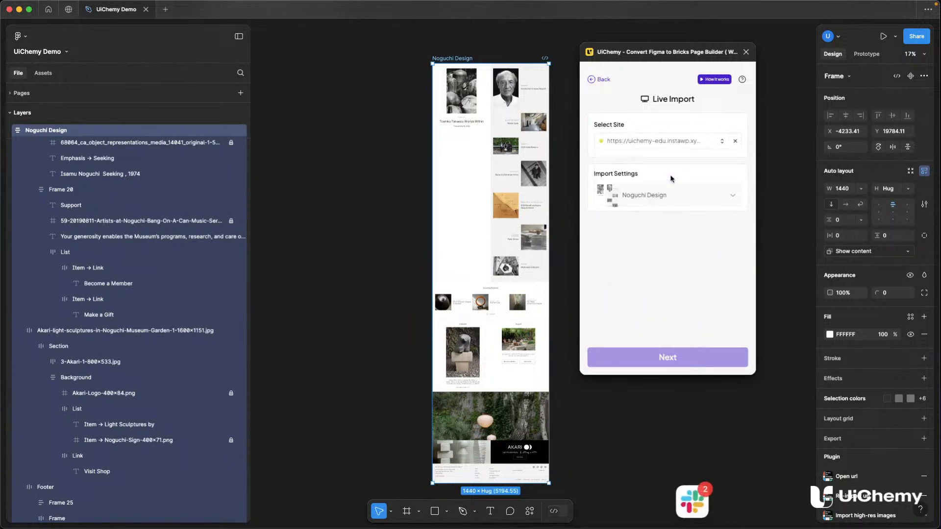
pyautogui.click(684, 201)
pyautogui.click(684, 263)
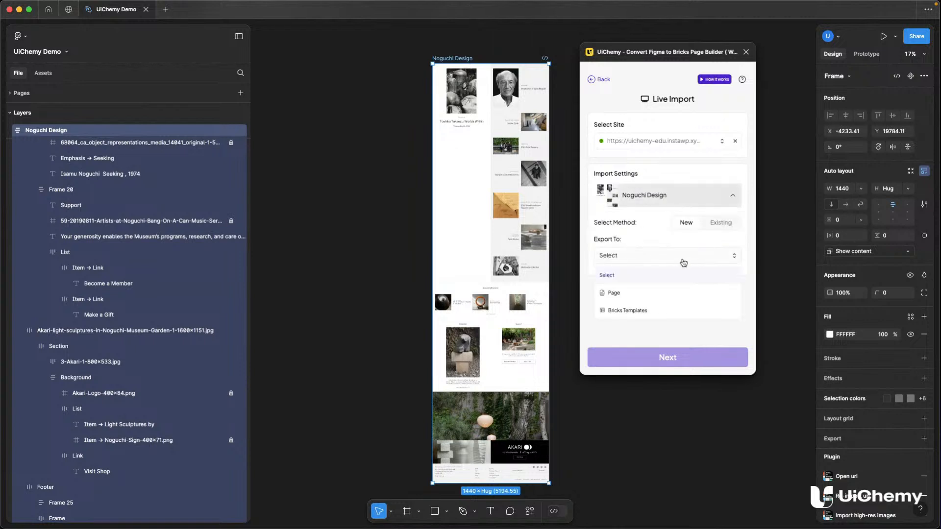
pyautogui.click(643, 293)
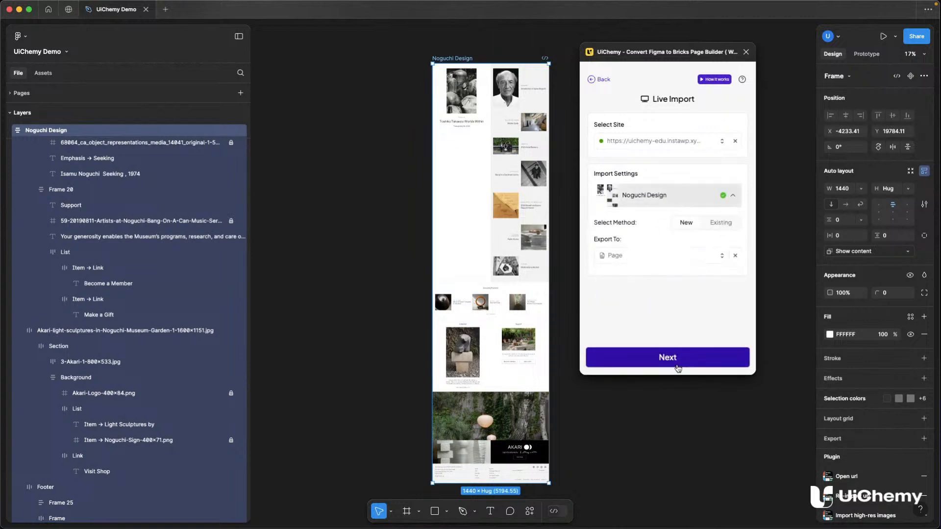
pyautogui.click(664, 357)
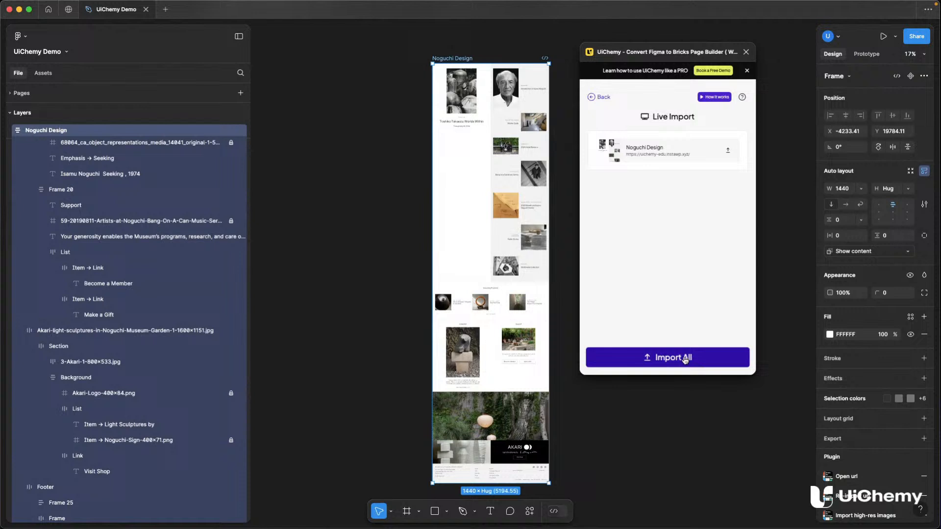
pyautogui.click(729, 150)
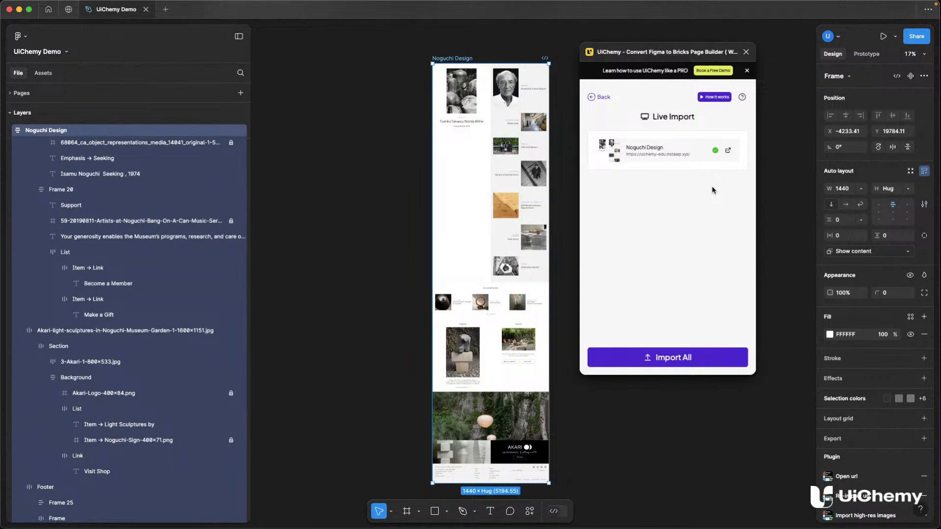
# - Open the imported Bricks page in the browser and review its layout from the exhibition block to the footer
pyautogui.click(728, 152)
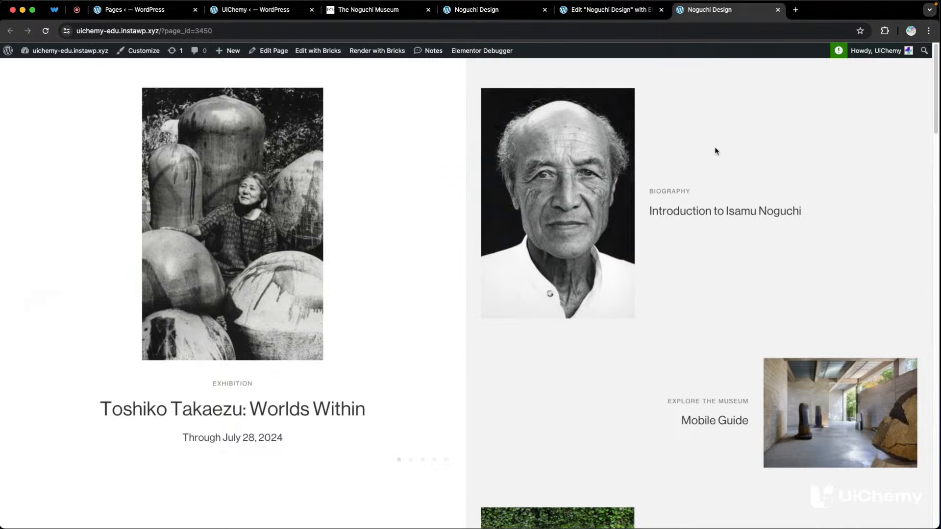
pyautogui.scroll(-6, 715, 146)
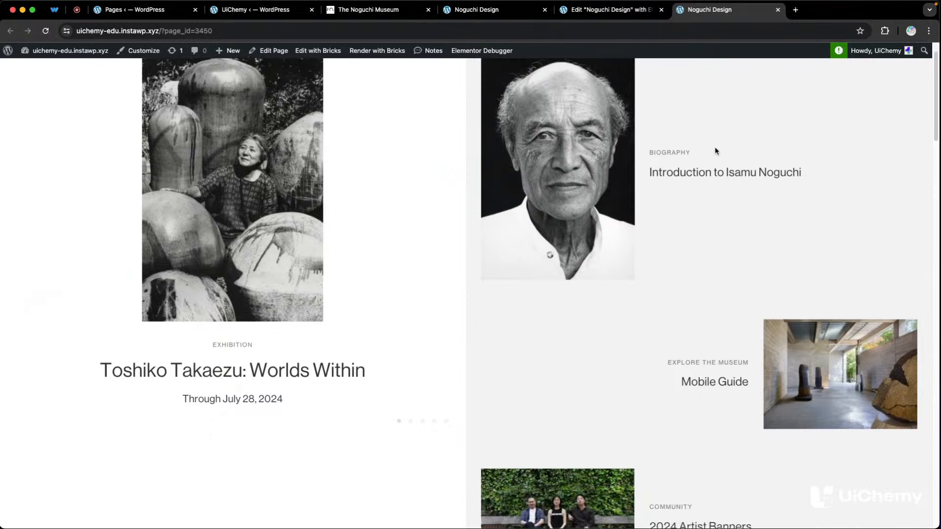
pyautogui.scroll(-10, 715, 146)
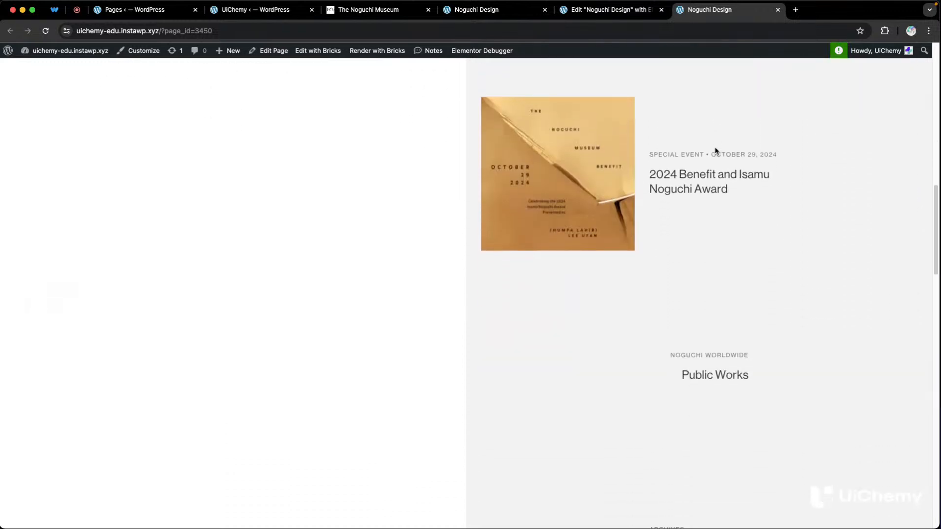
pyautogui.scroll(-6, 715, 150)
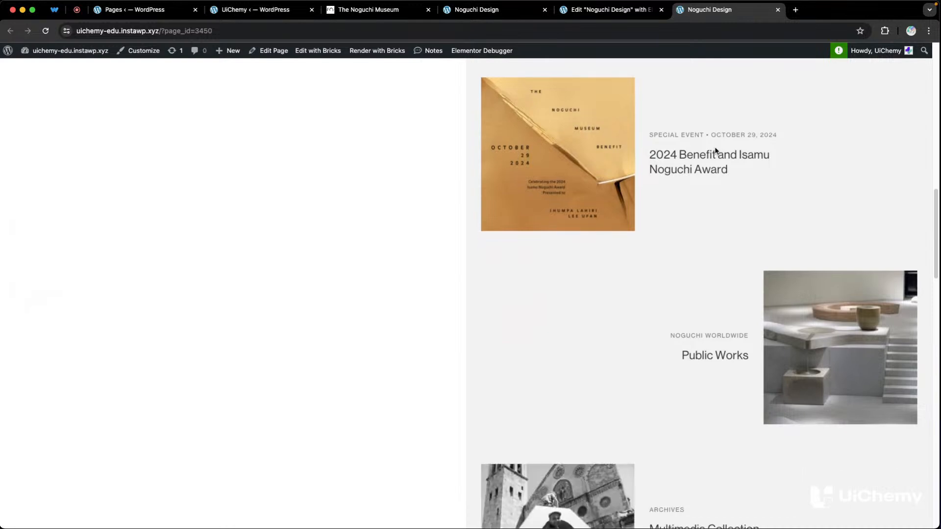
pyautogui.scroll(-3, 715, 151)
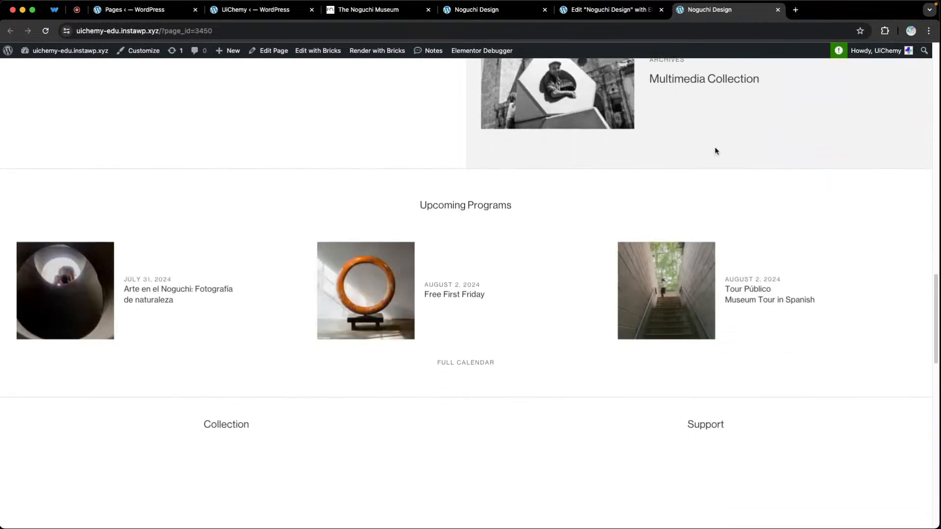
pyautogui.scroll(-5, 715, 151)
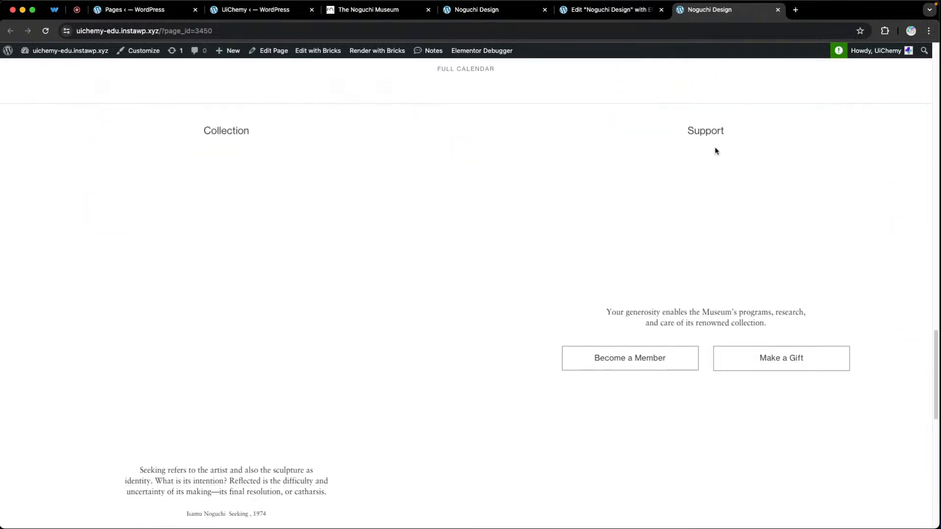
pyautogui.scroll(-1, 715, 151)
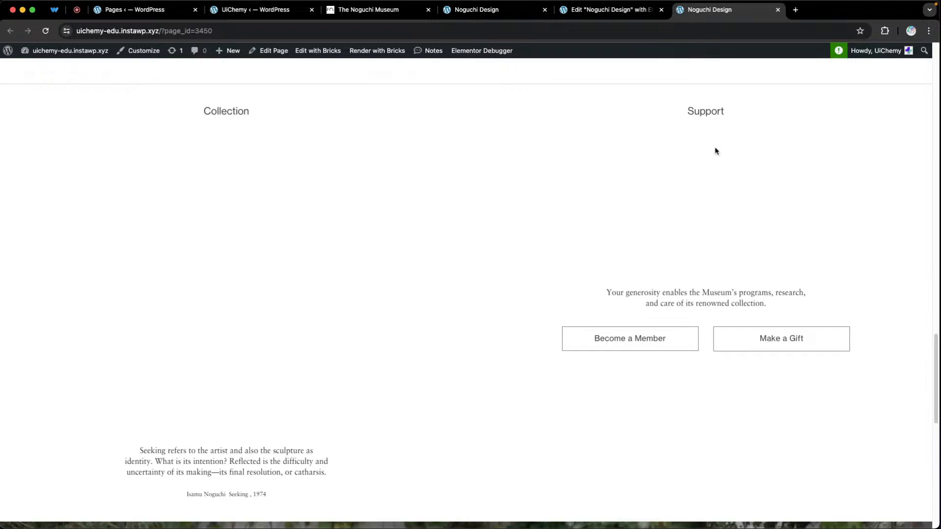
pyautogui.scroll(-10, 715, 150)
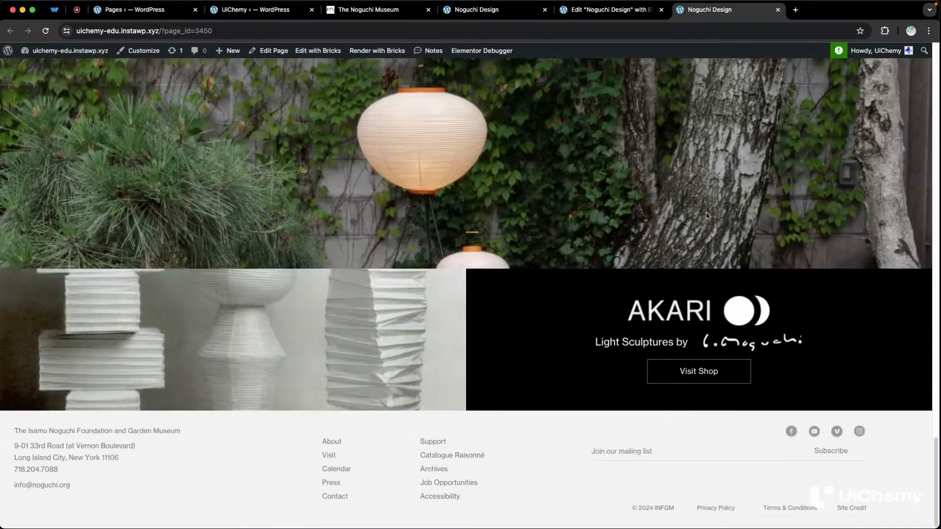
pyautogui.scroll(20, 714, 195)
pyautogui.scroll(15, 654, 248)
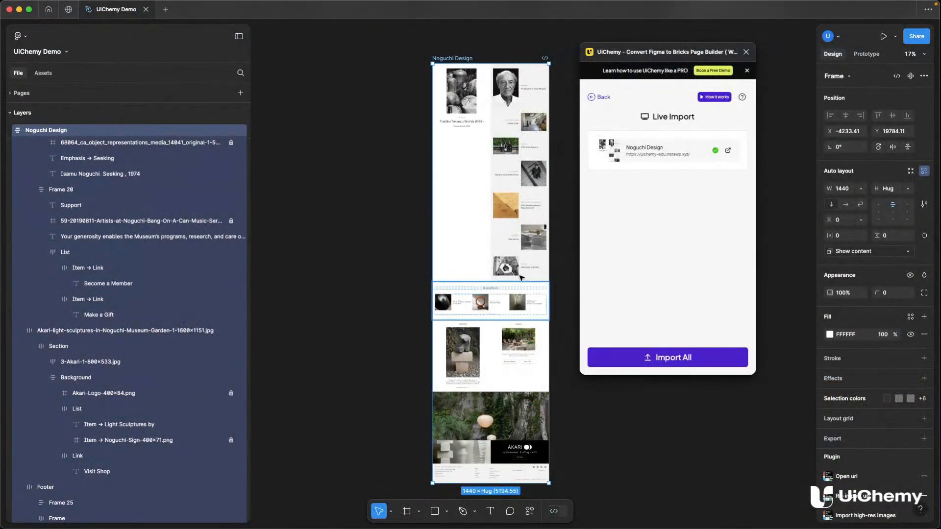
# - Leave the plugin's import results and open the imported Noguchi Design page for editing in the Bricks builder
pyautogui.click(600, 99)
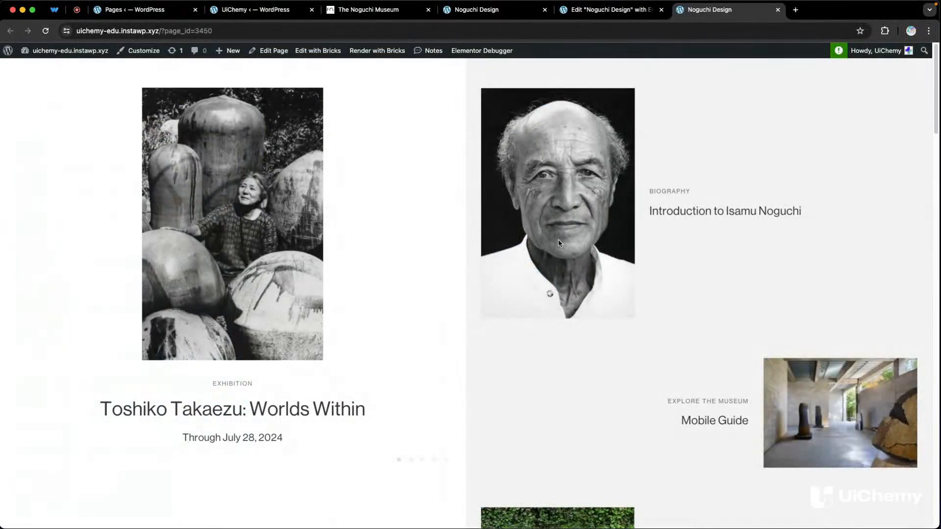
pyautogui.click(318, 51)
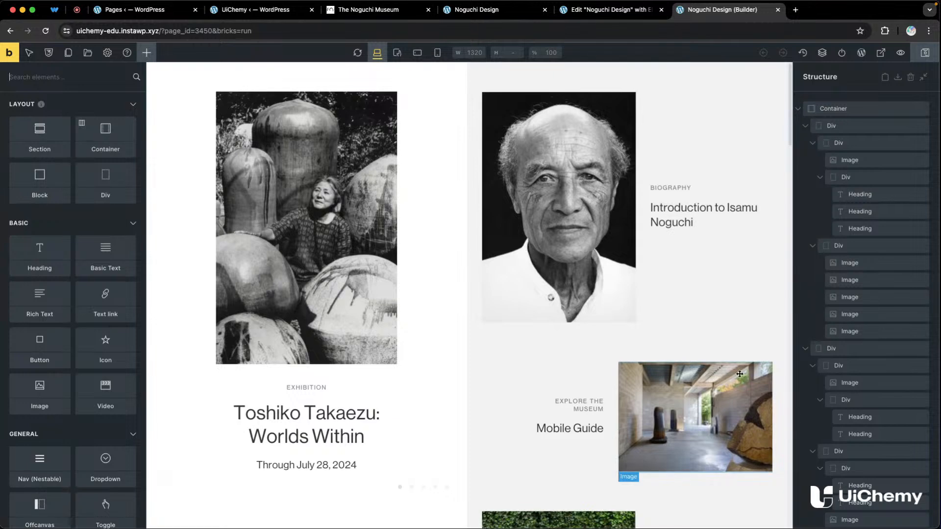
pyautogui.scroll(-8, 633, 276)
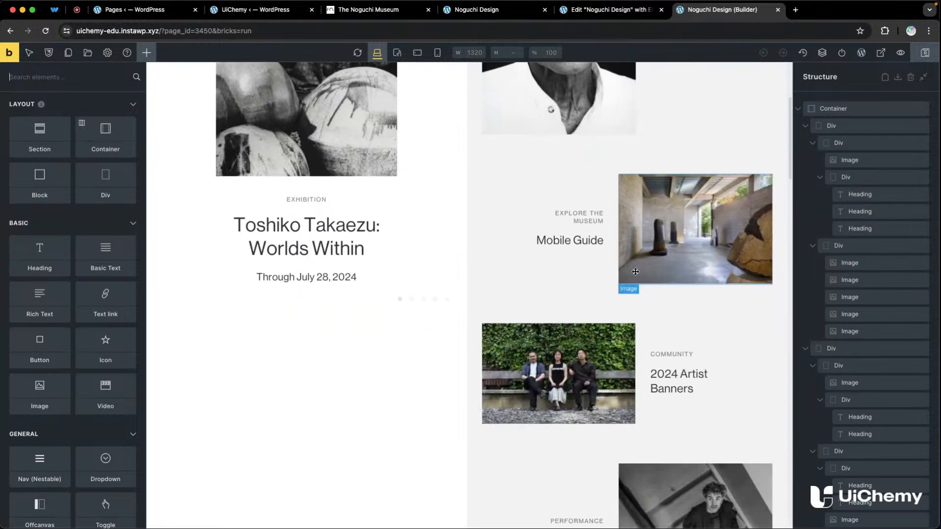
pyautogui.scroll(6, 396, 226)
pyautogui.scroll(1, 395, 226)
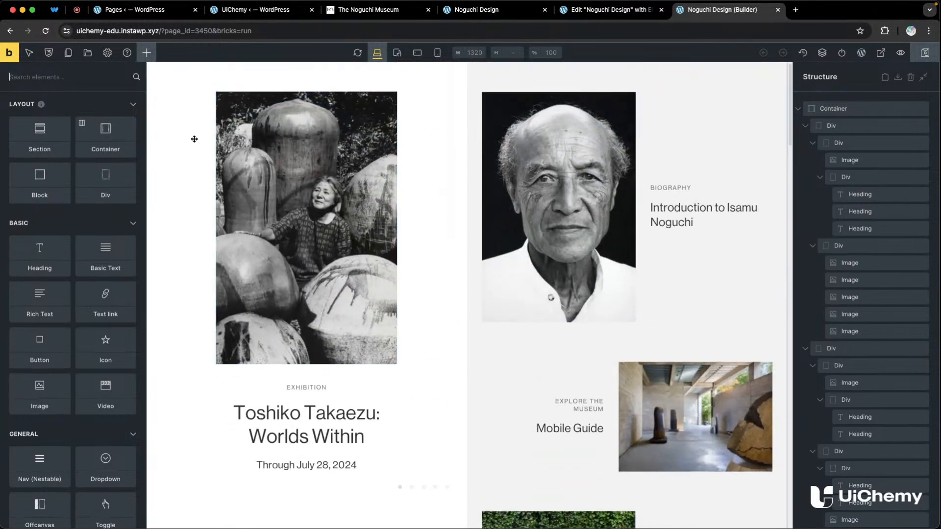
# - Try giving the inner Div around the Toshiko Takaezu exhibition block a sticky position
pyautogui.click(273, 167)
pyautogui.click(173, 98)
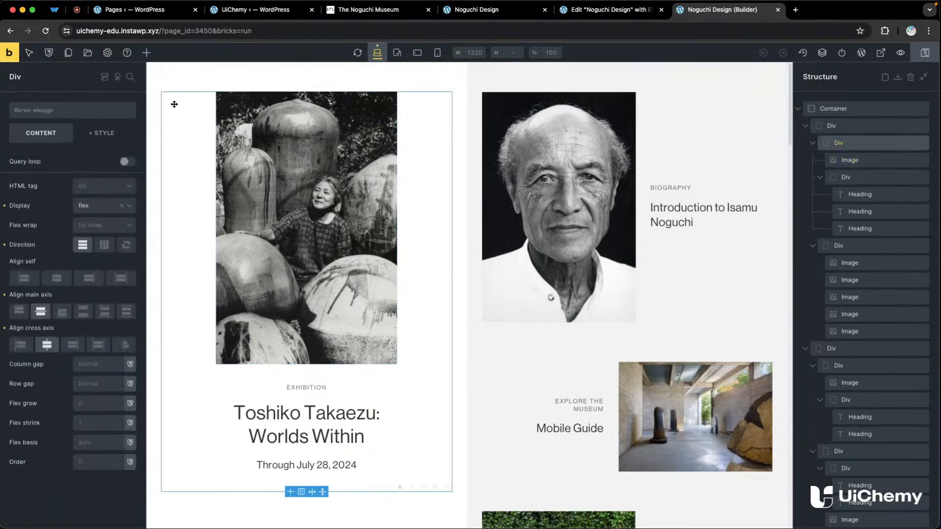
pyautogui.click(813, 143)
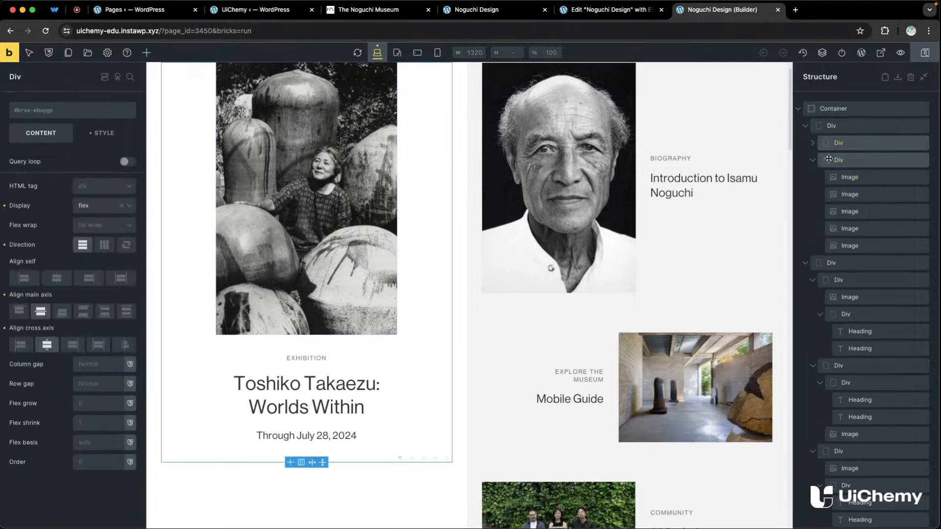
pyautogui.click(111, 131)
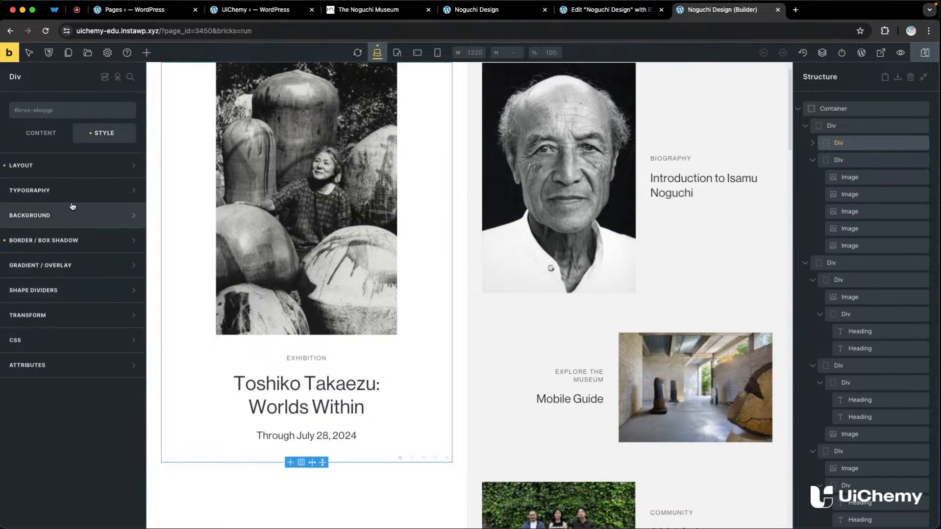
pyautogui.click(66, 165)
pyautogui.scroll(-2, 65, 260)
pyautogui.scroll(-3, 65, 260)
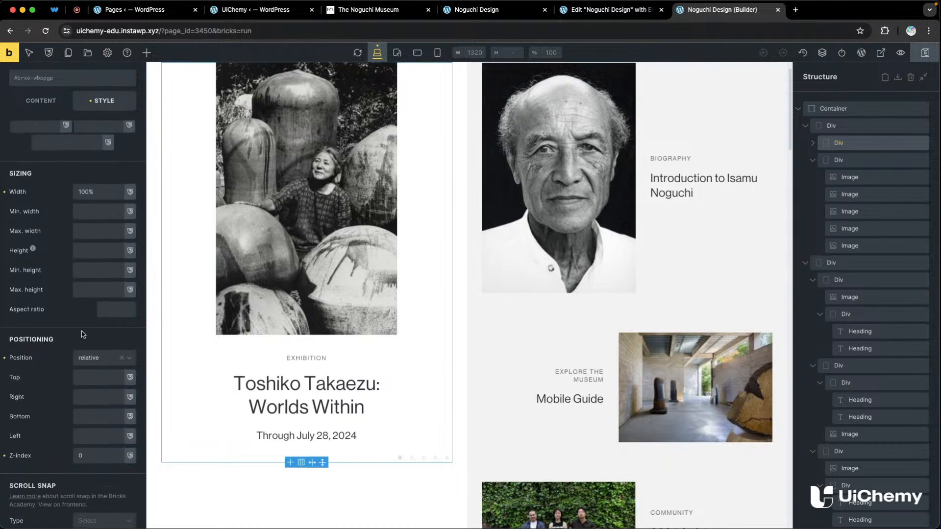
pyautogui.click(86, 354)
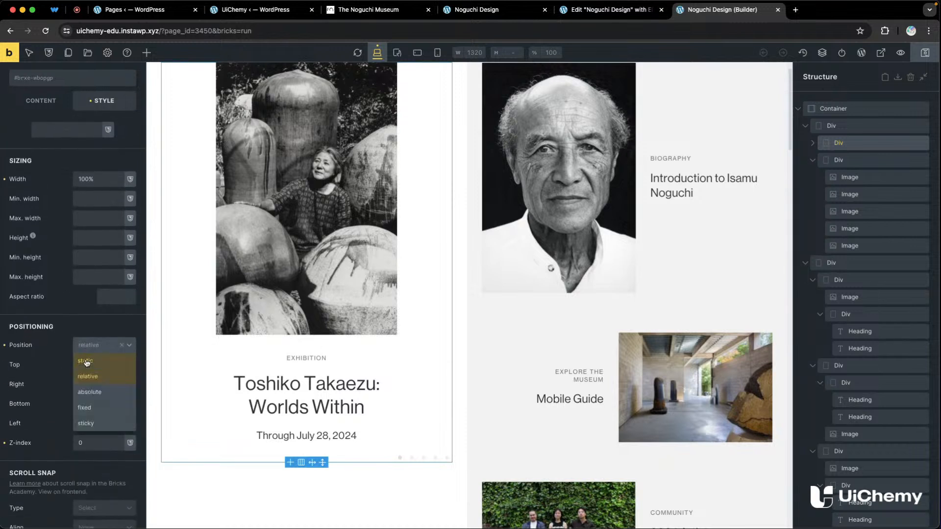
pyautogui.click(90, 417)
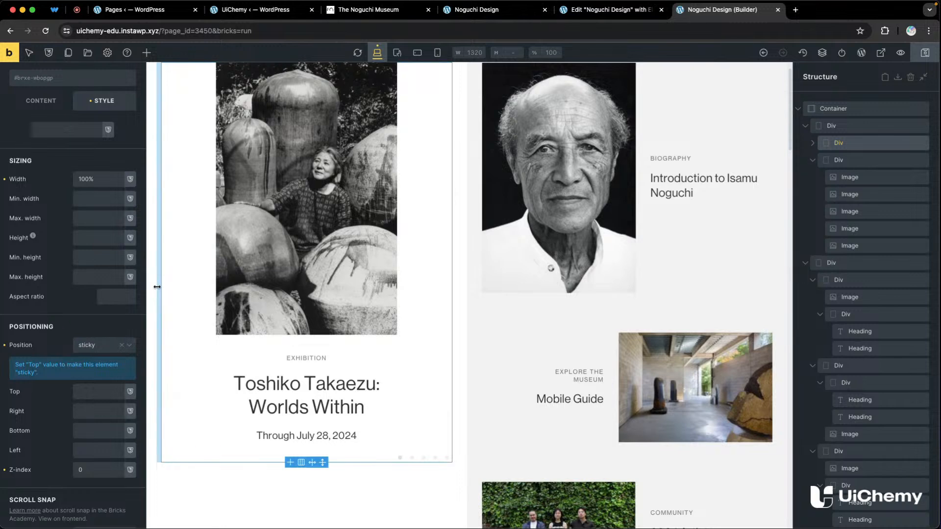
# - Set the sticky exhibition Div's Top offset to 1 and check how it behaves while the page scrolls
pyautogui.click(95, 395)
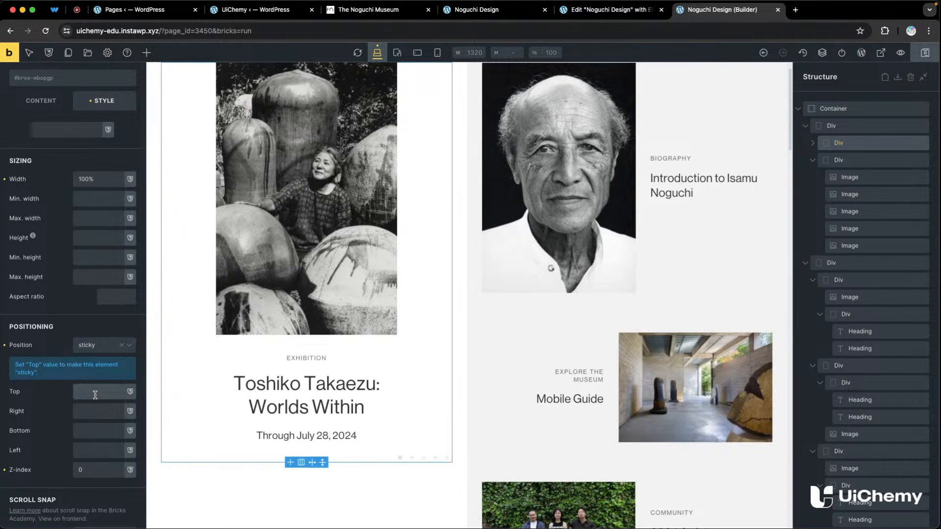
pyautogui.write('1')
pyautogui.scroll(-5, 326, 322)
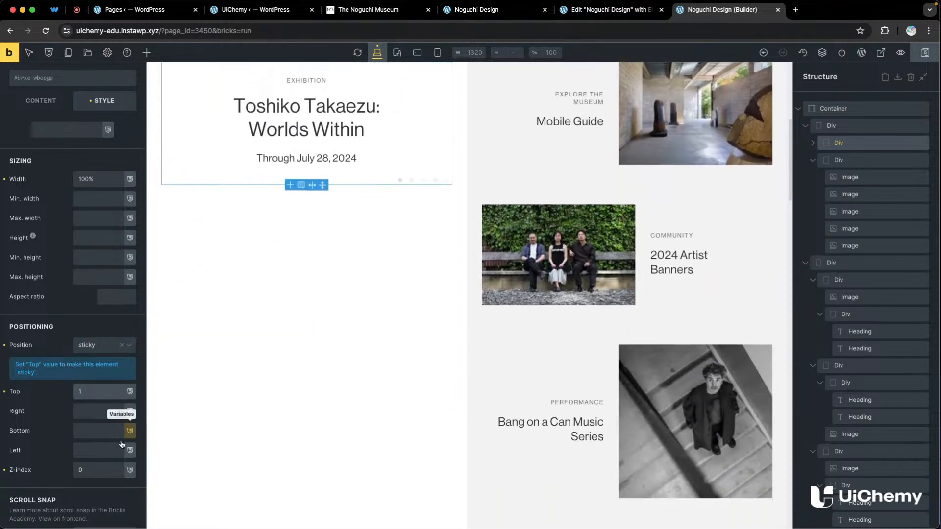
pyautogui.scroll(5, 58, 456)
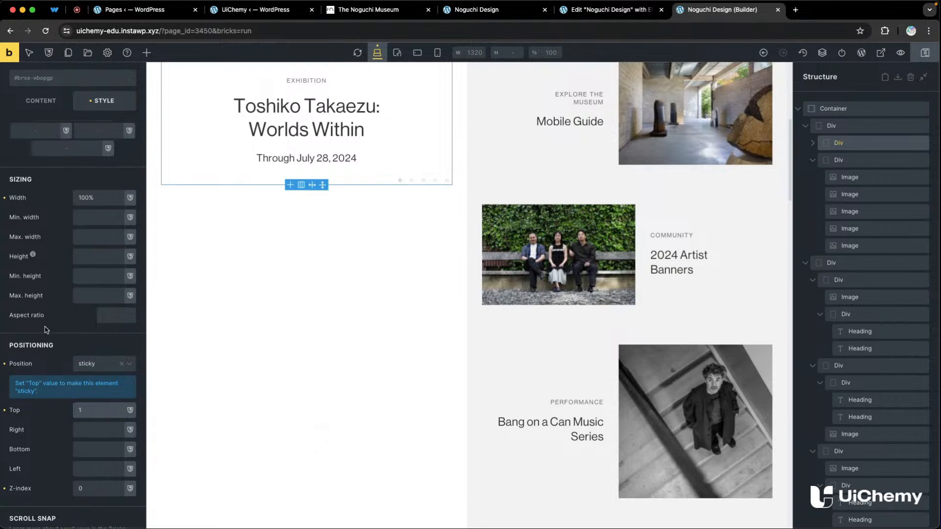
pyautogui.scroll(1, 355, 301)
pyautogui.scroll(8, 356, 295)
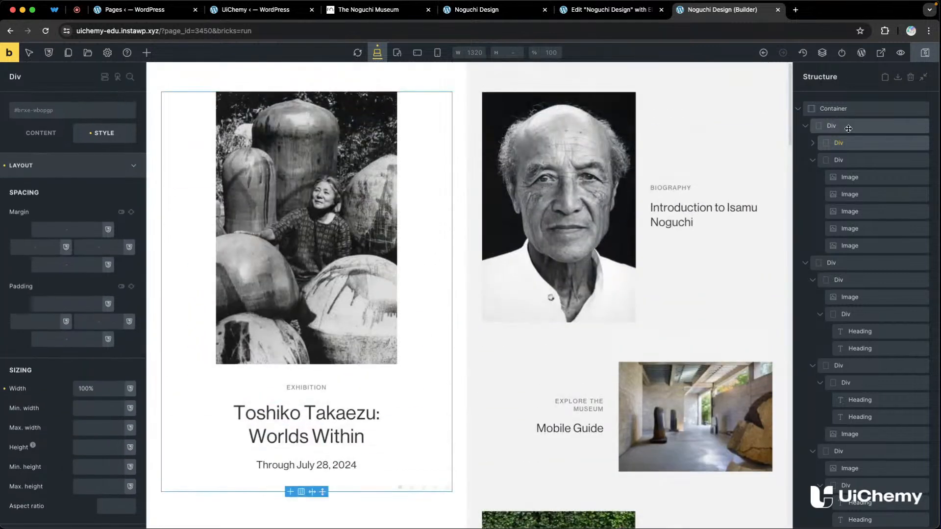
# - Check the exhibition block's parent Div, then return the inner Div's position to relative and clear its Top value
pyautogui.click(848, 128)
pyautogui.click(806, 128)
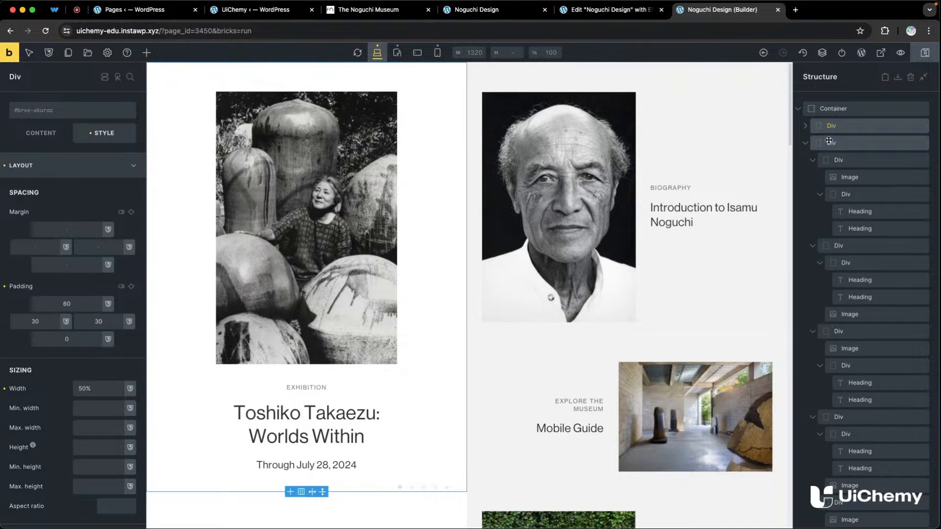
pyautogui.click(805, 126)
pyautogui.click(838, 142)
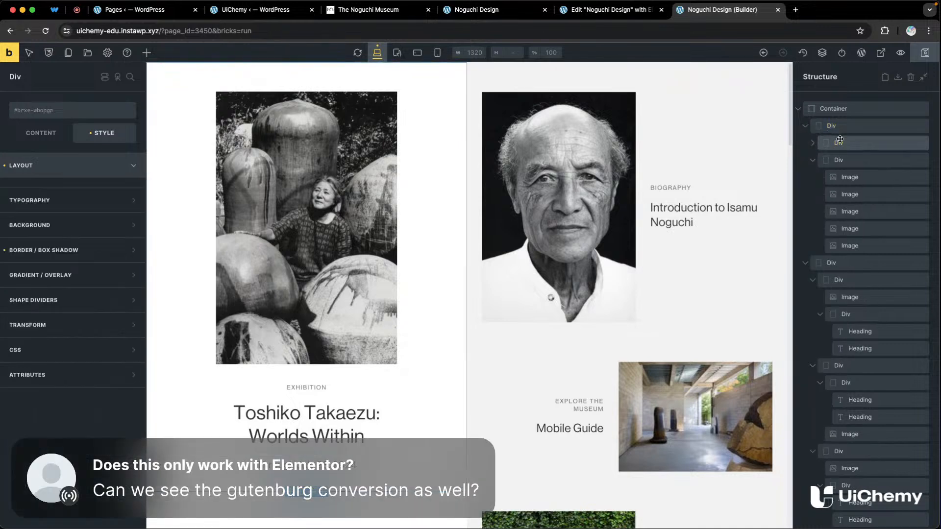
pyautogui.scroll(-10, 67, 302)
pyautogui.scroll(5, 67, 301)
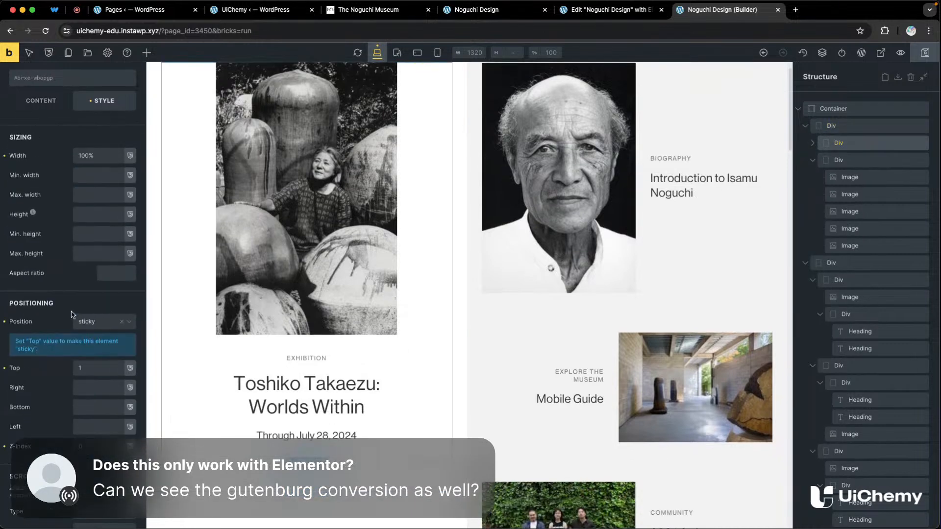
pyautogui.click(99, 323)
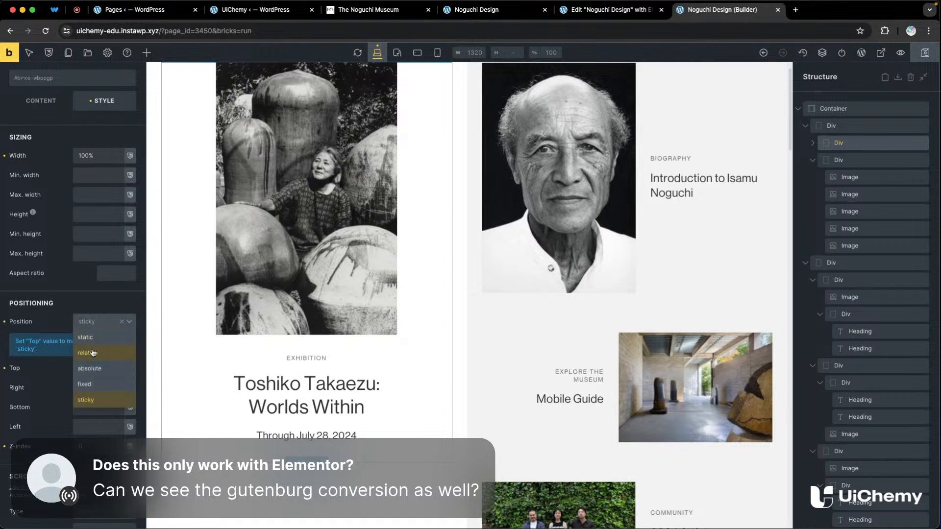
pyautogui.click(92, 353)
pyautogui.click(74, 339)
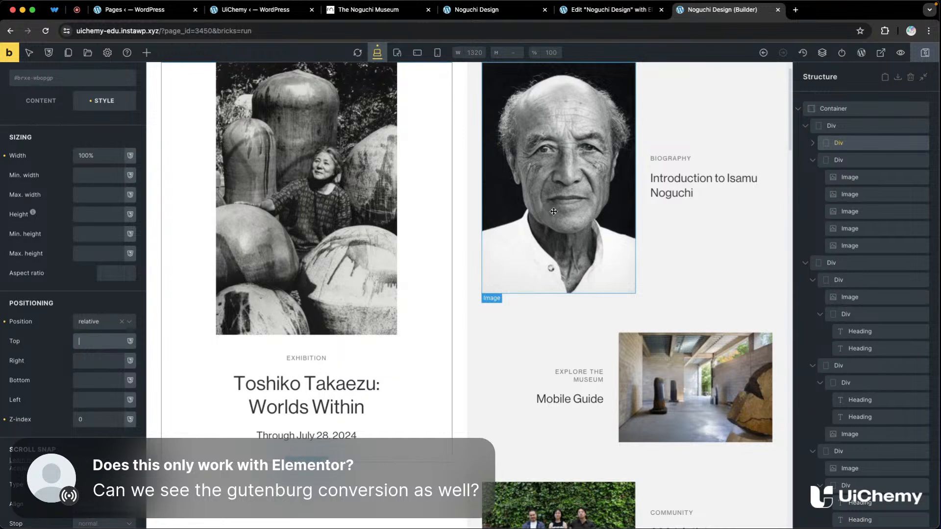
# - Switch to the WordPress admin and activate the Nexter theme, giving "Other" as the reason for deactivating Bricks
pyautogui.click(240, 7)
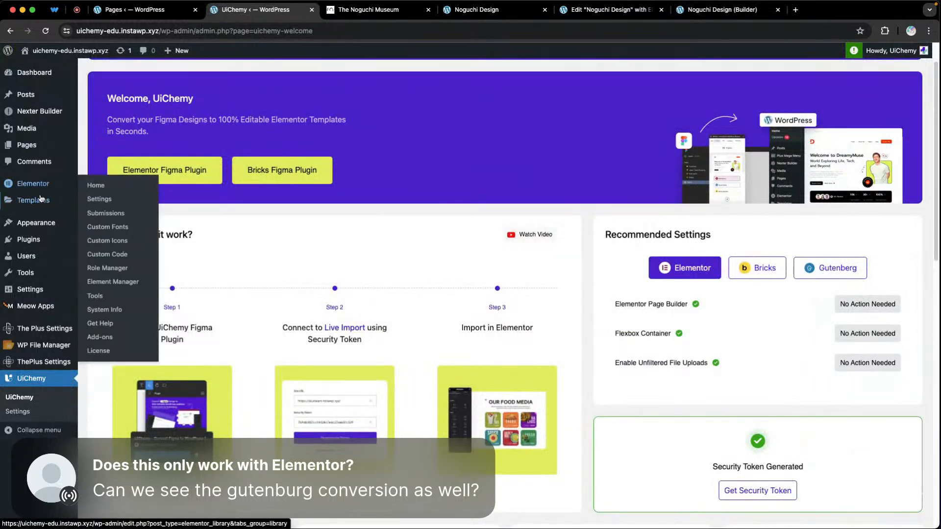
pyautogui.keyDown('super'); pyautogui.click(35, 222); pyautogui.keyUp('super')
pyautogui.click(347, 10)
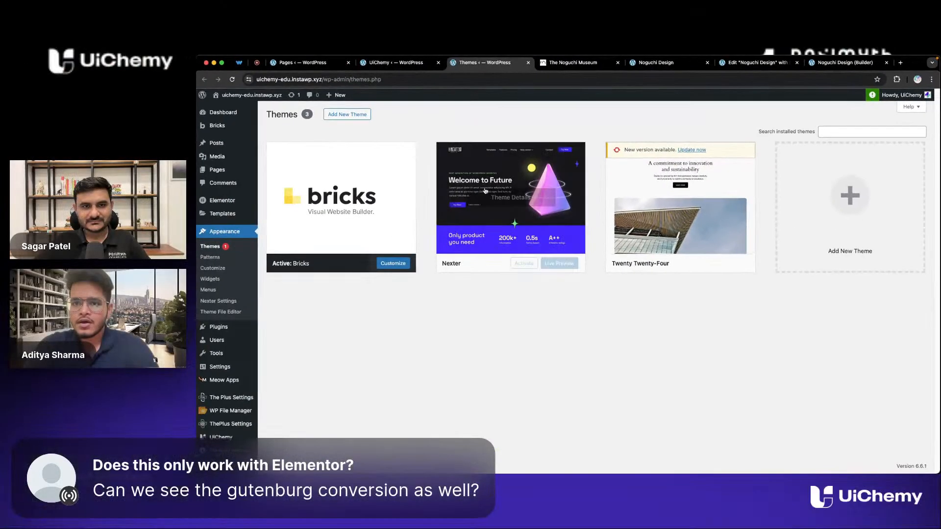
pyautogui.moveTo(409, 255)
pyautogui.click(523, 265)
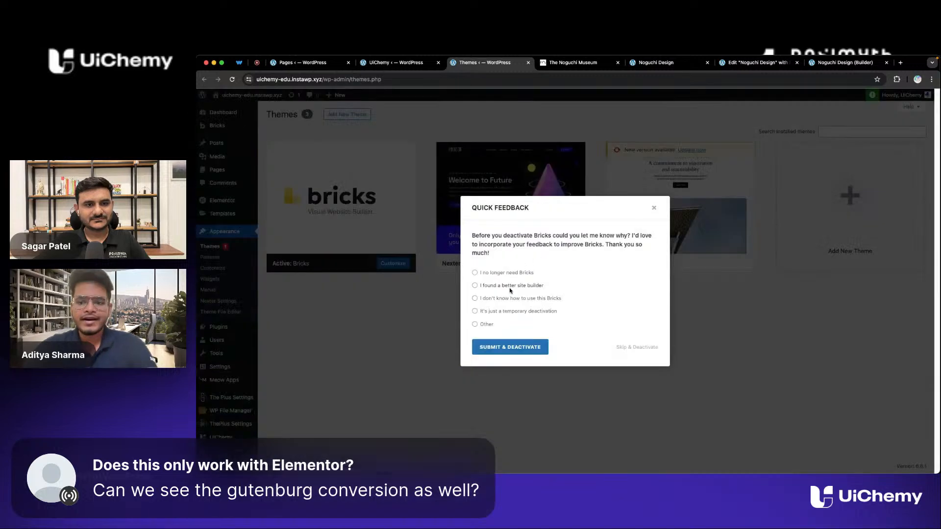
pyautogui.click(483, 324)
pyautogui.click(509, 362)
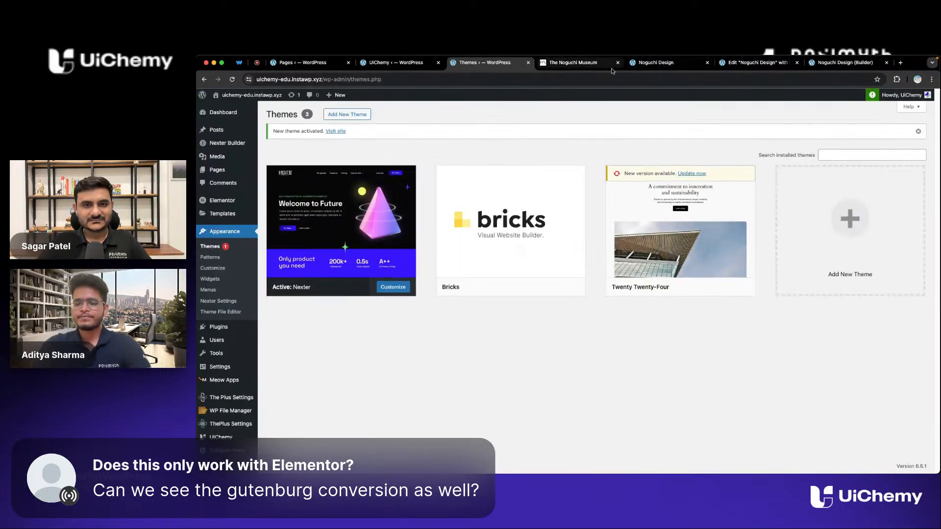
# - Switch to Figma, close the UiChemy Bricks plugin and clear the canvas selection
pyautogui.click(372, 64)
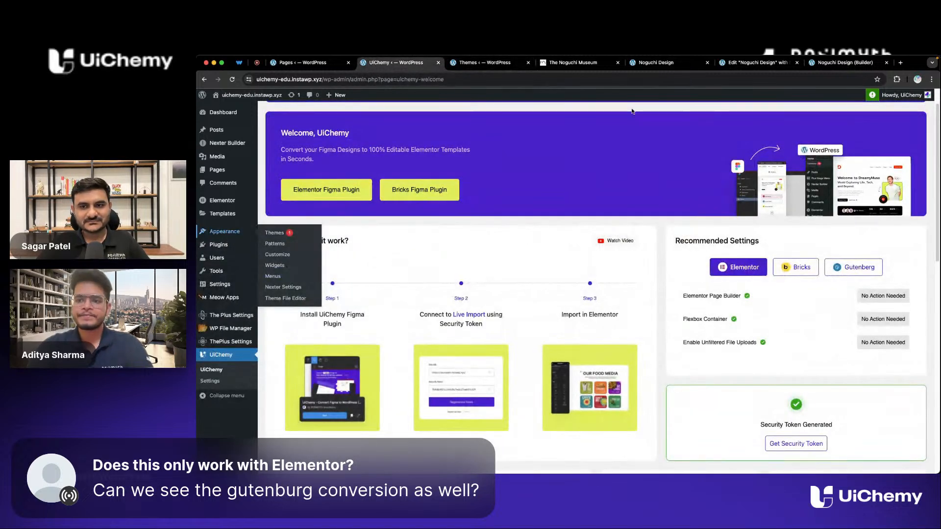
pyautogui.moveTo(647, 461)
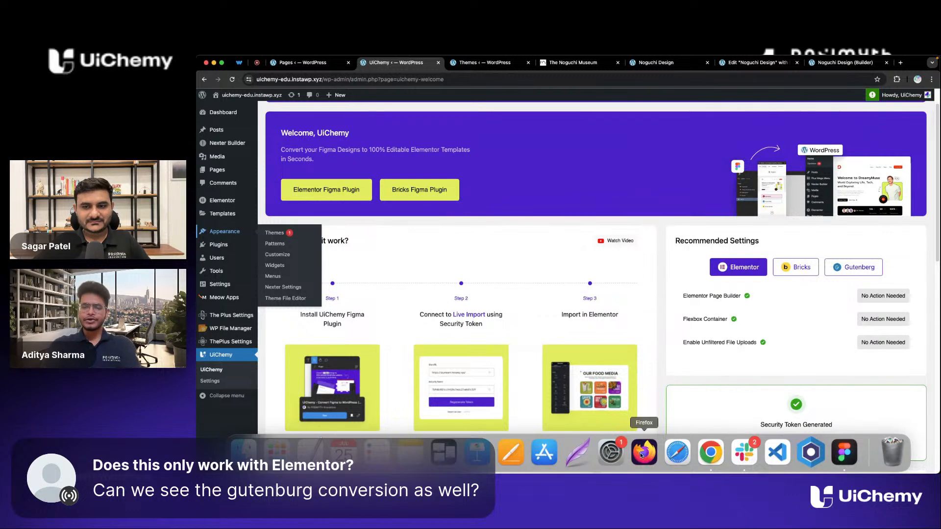
pyautogui.click(844, 452)
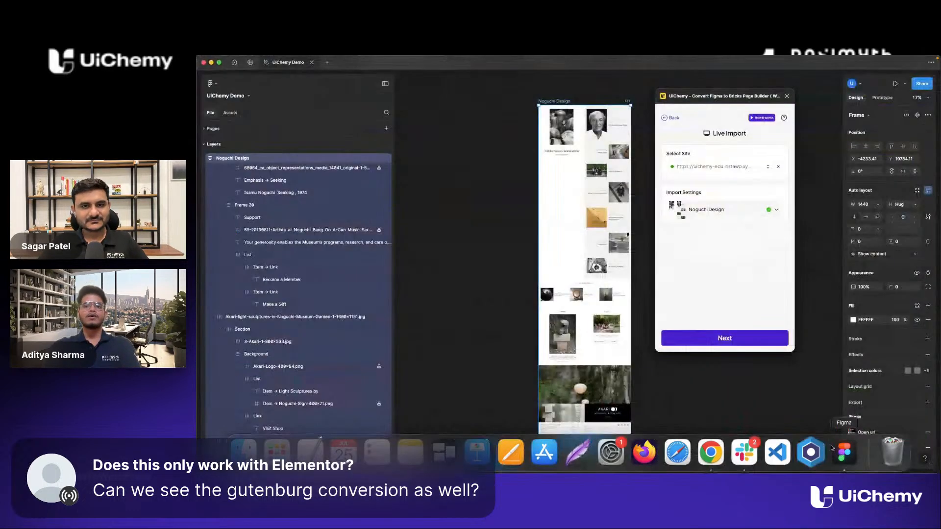
pyautogui.click(789, 96)
pyautogui.click(751, 134)
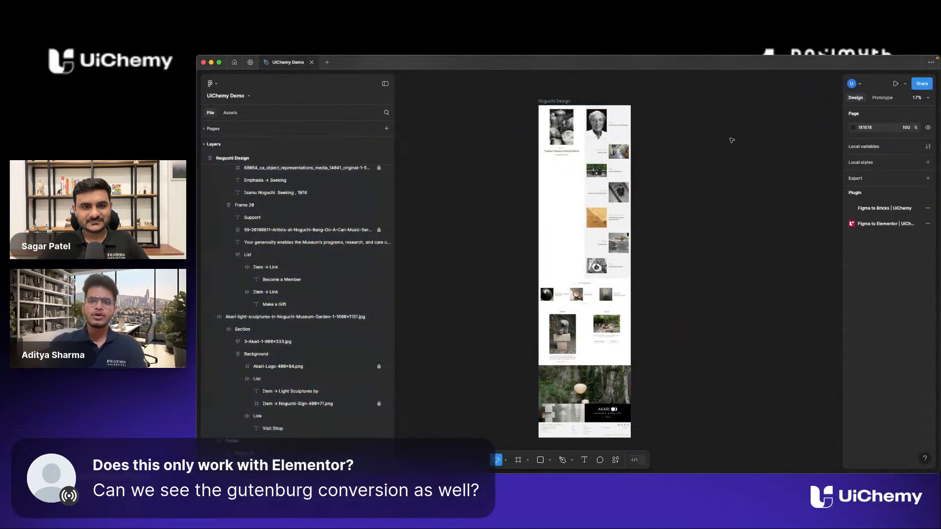
# - Search Figma's actions for uichemy and run the "UiChemy - Convert Figma to Gutenberg Block Editor" plugin
pyautogui.press('super+k')
pyautogui.write('uiche')
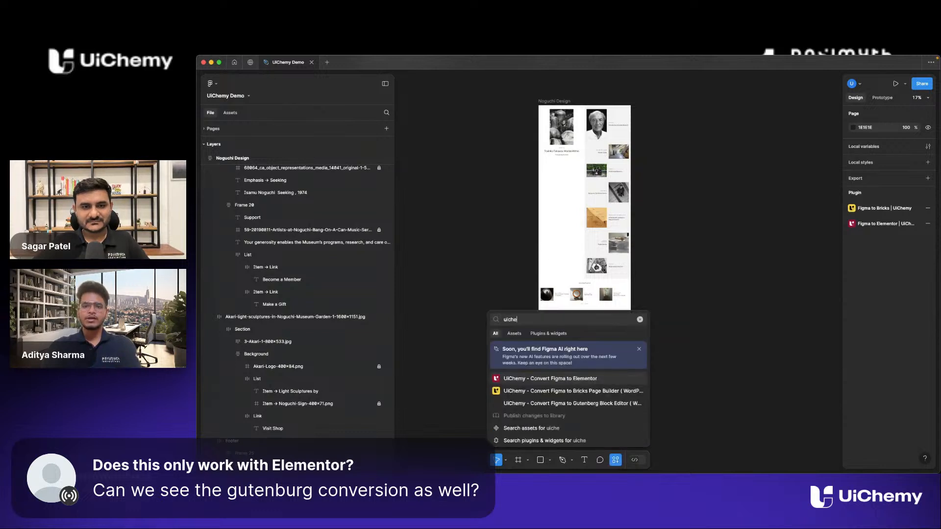
pyautogui.write('my')
pyautogui.press('Down')
pyautogui.press('Down')
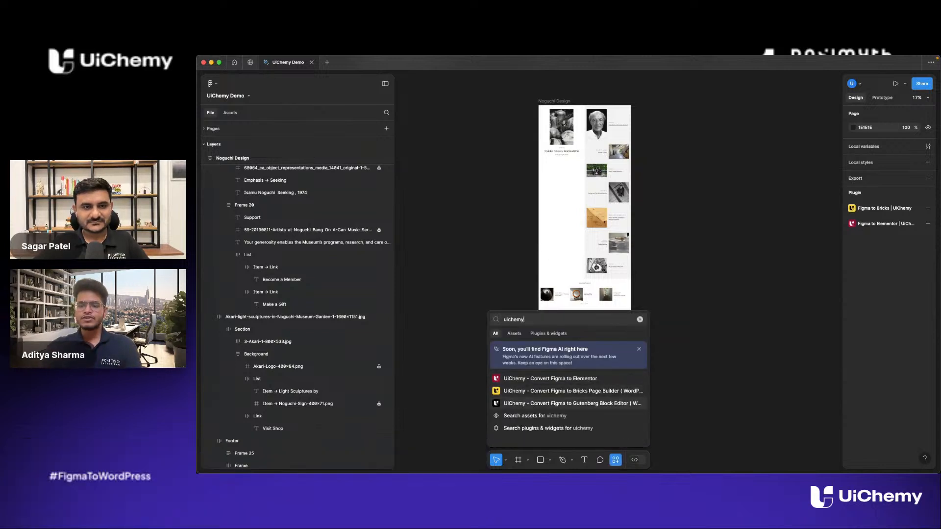
pyautogui.press('Return')
pyautogui.moveTo(706, 111); pyautogui.dragTo(742, 102)
# - Start Optimize & Convert for the Noguchi Design frame with The Plus Blocks and open its block tagging
pyautogui.click(547, 101)
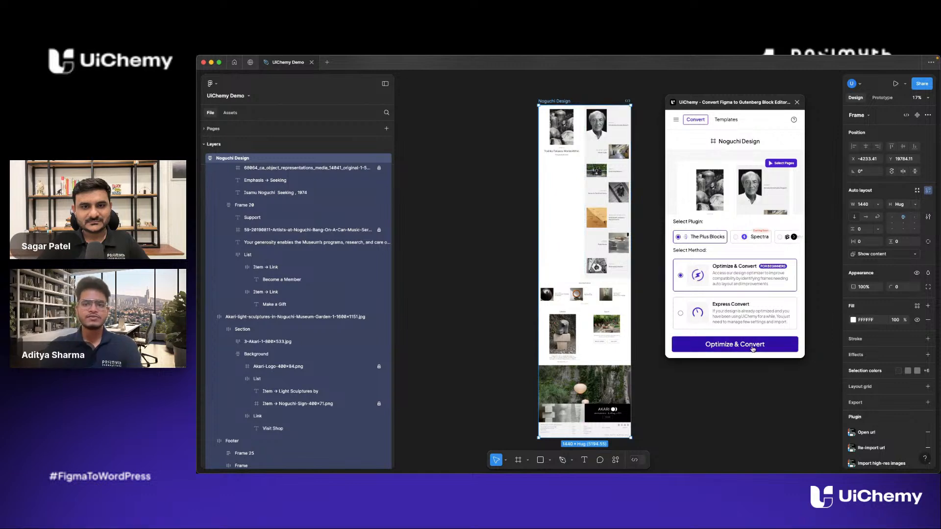
pyautogui.scroll(2, 539, 287)
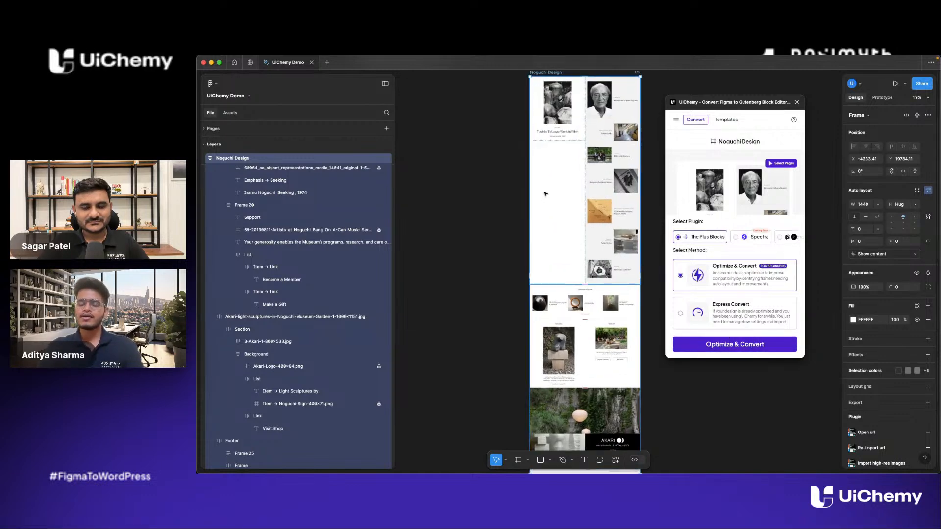
pyautogui.scroll(10, 594, 273)
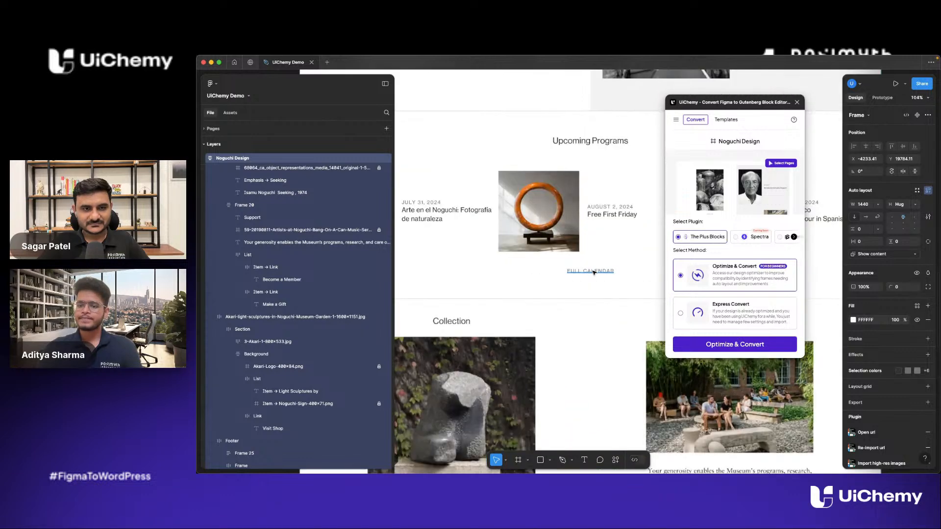
pyautogui.doubleClick(594, 273)
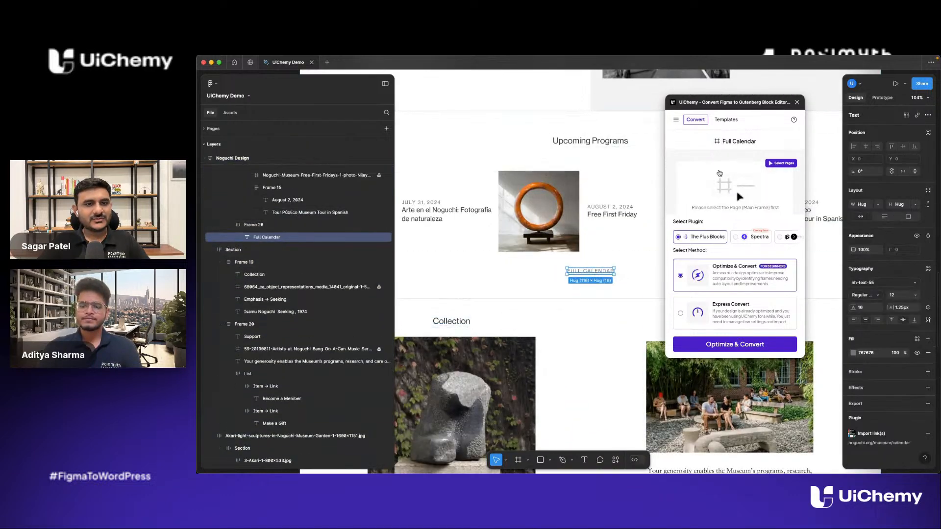
pyautogui.click(719, 173)
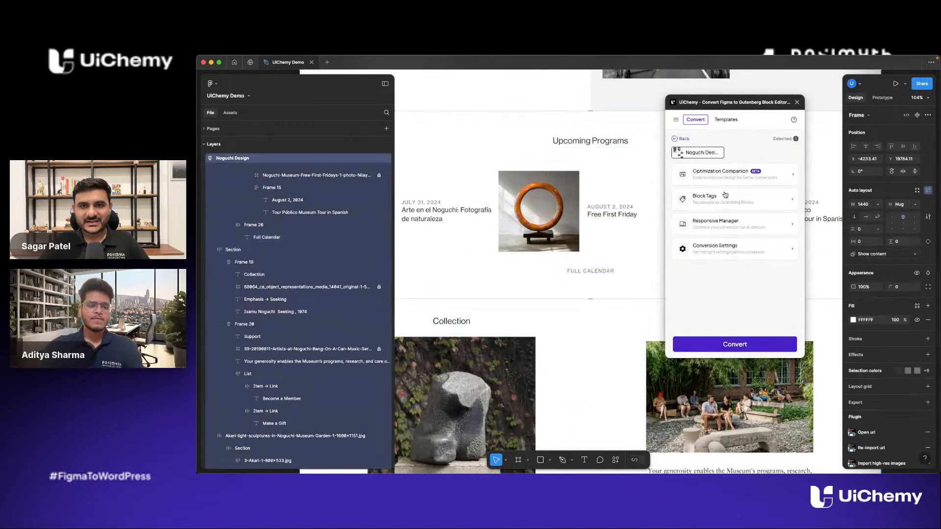
pyautogui.click(725, 195)
# - Tag Frame 26, which holds the Full Calendar text, as a Button block and save the tag
pyautogui.click(719, 212)
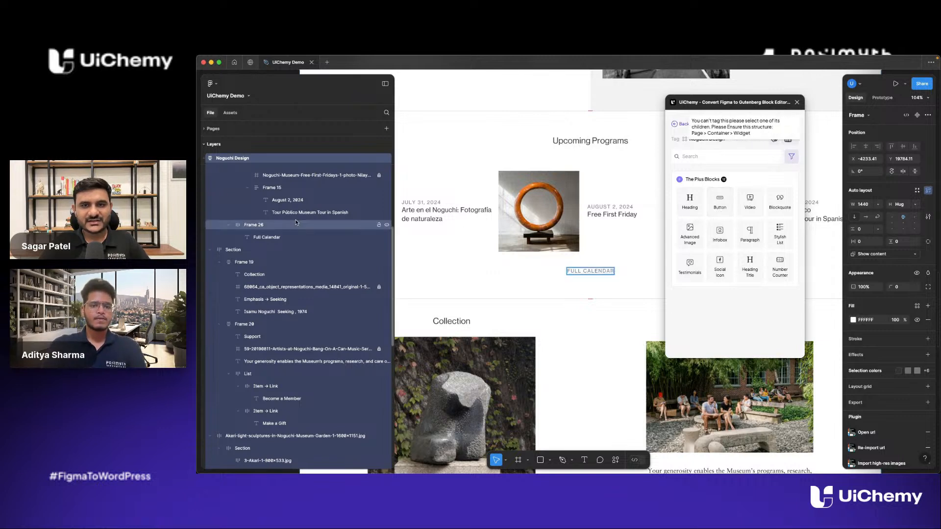
pyautogui.click(288, 225)
pyautogui.click(718, 206)
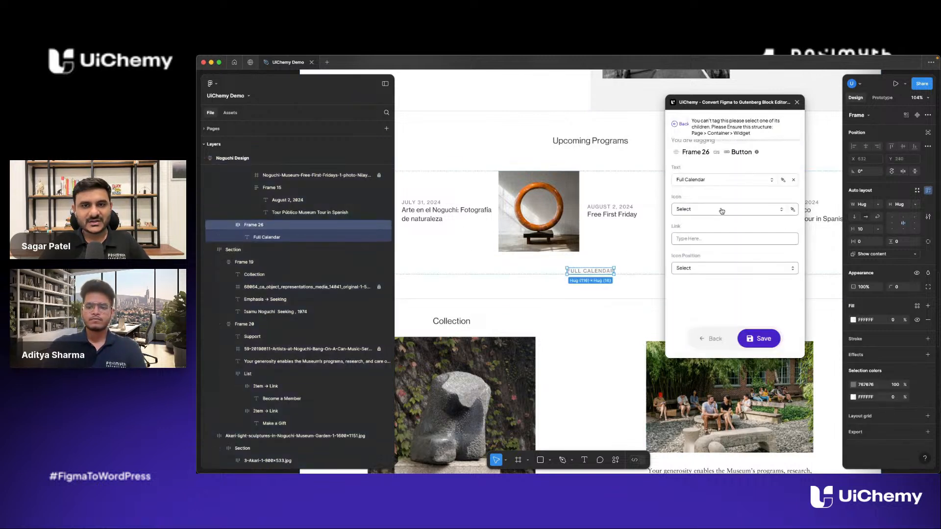
pyautogui.click(759, 338)
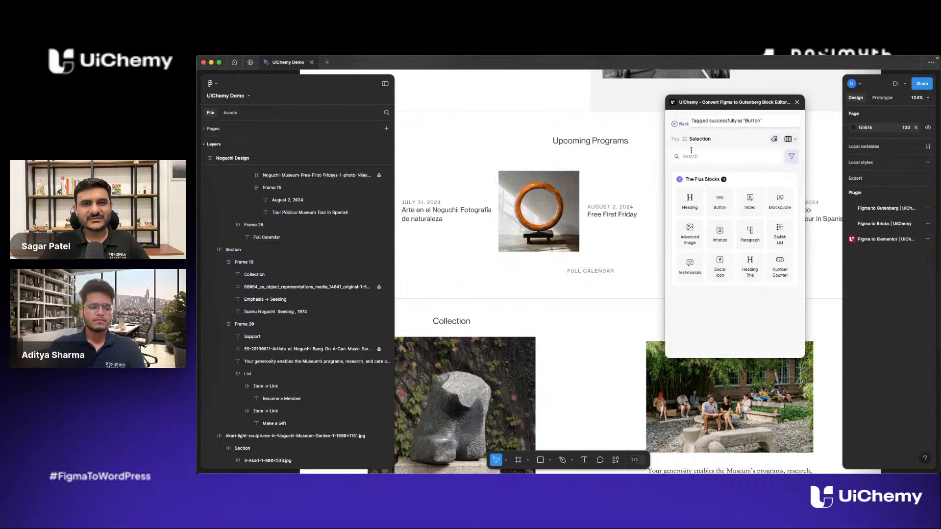
# - Leave block tagging, convert the Noguchi Design for Gutenberg and proceed to its live import settings
pyautogui.click(747, 342)
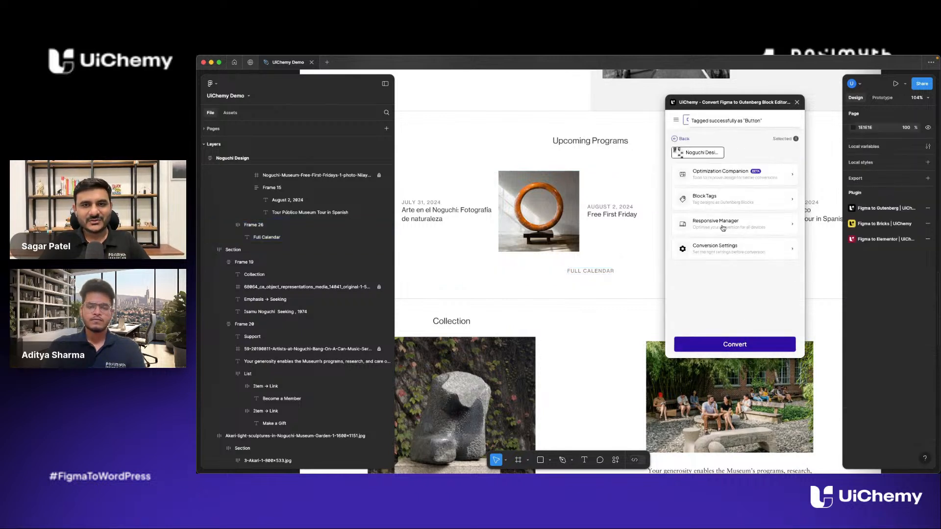
pyautogui.click(740, 343)
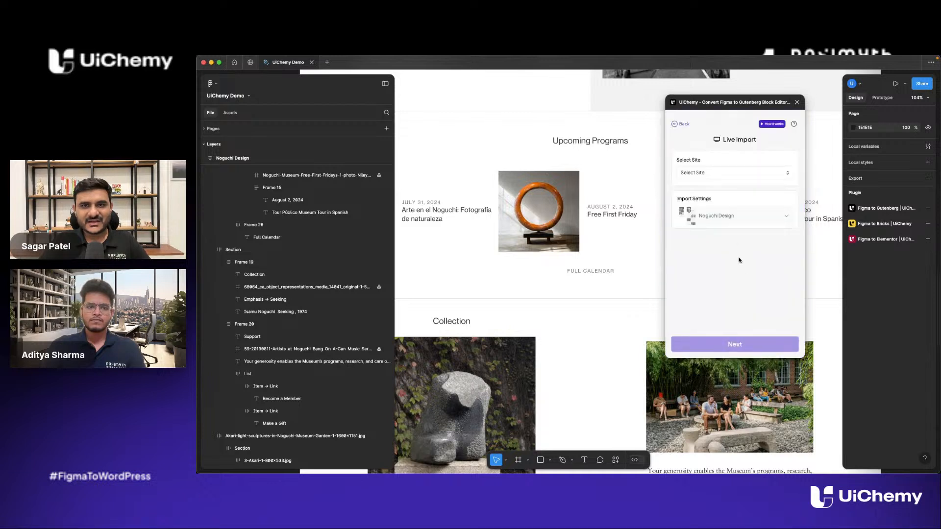
pyautogui.click(725, 175)
pyautogui.click(720, 205)
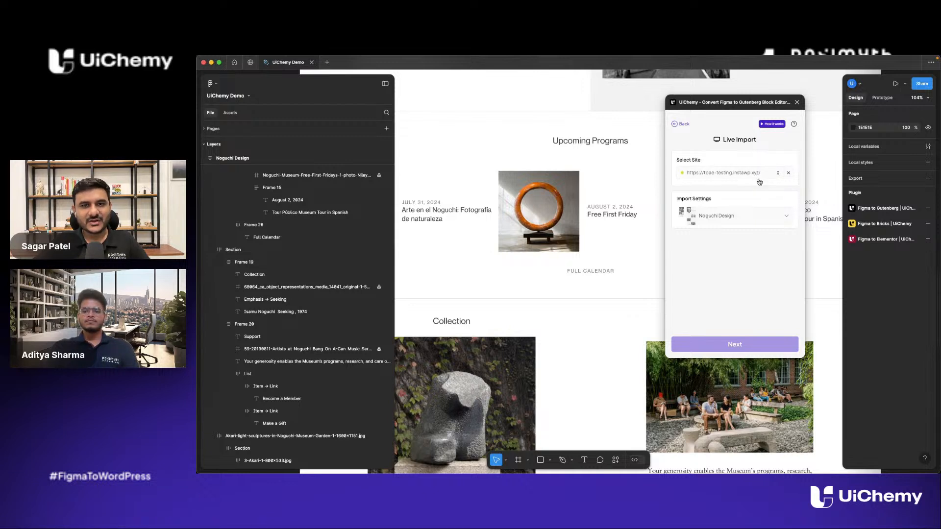
pyautogui.click(735, 201)
pyautogui.press('super+Tab')
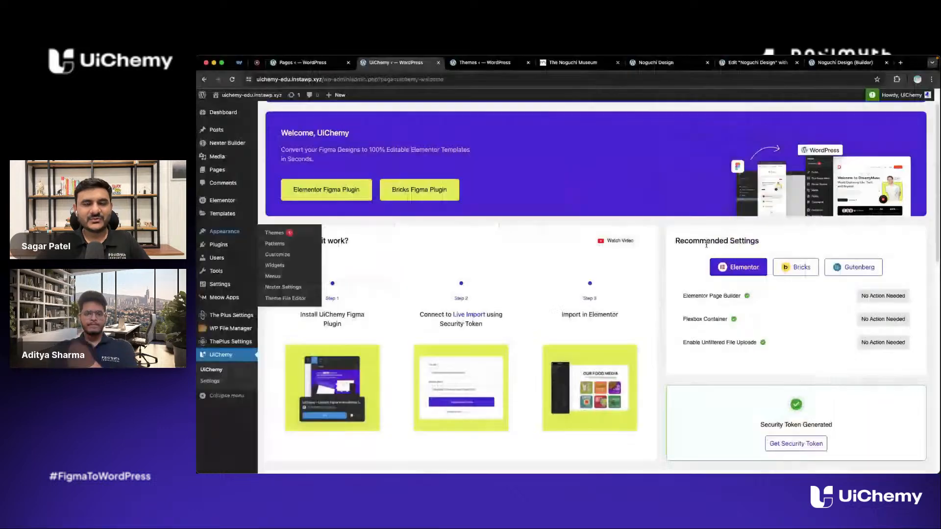
pyautogui.click(210, 381)
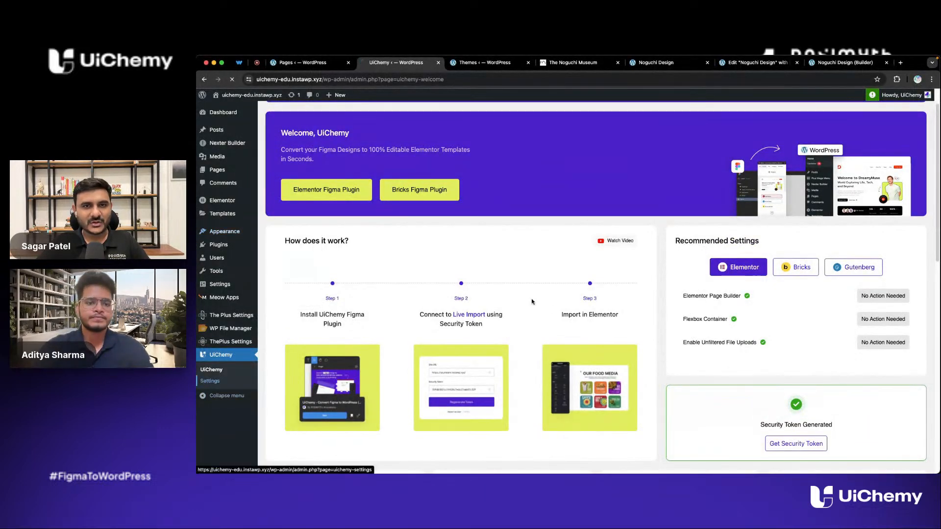
pyautogui.click(702, 284)
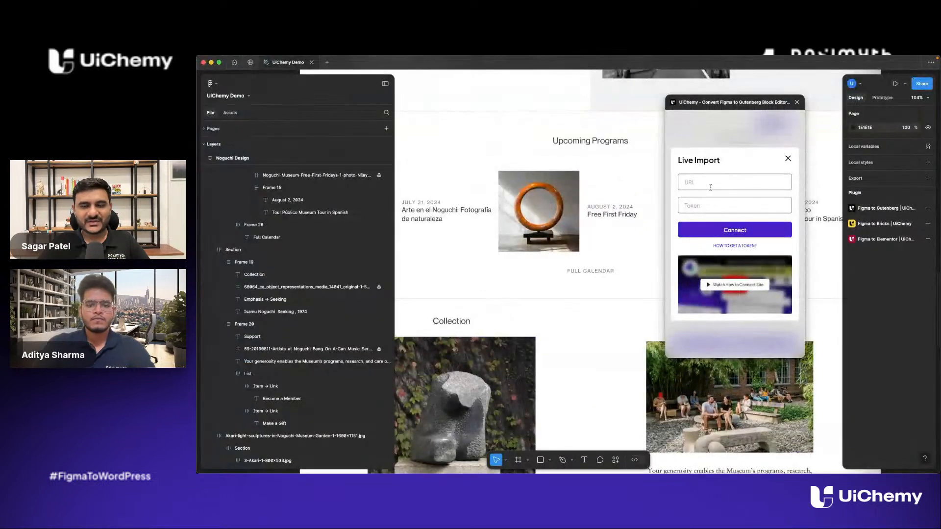
pyautogui.press('super+v')
# - Copy the security token from the UiChemy settings in WordPress, enter it in the live import's Token field and connect the site
pyautogui.click(710, 206)
pyautogui.press('super+Tab')
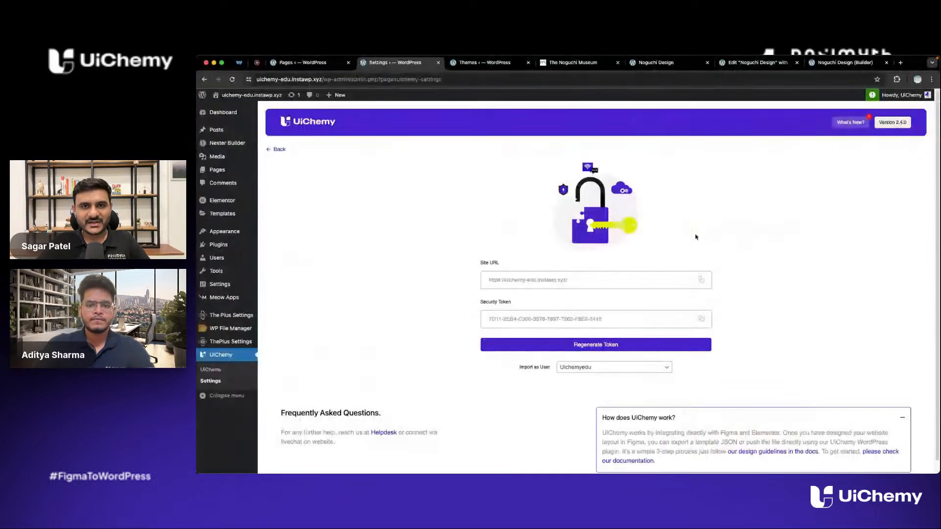
pyautogui.click(702, 319)
pyautogui.press('super+Tab')
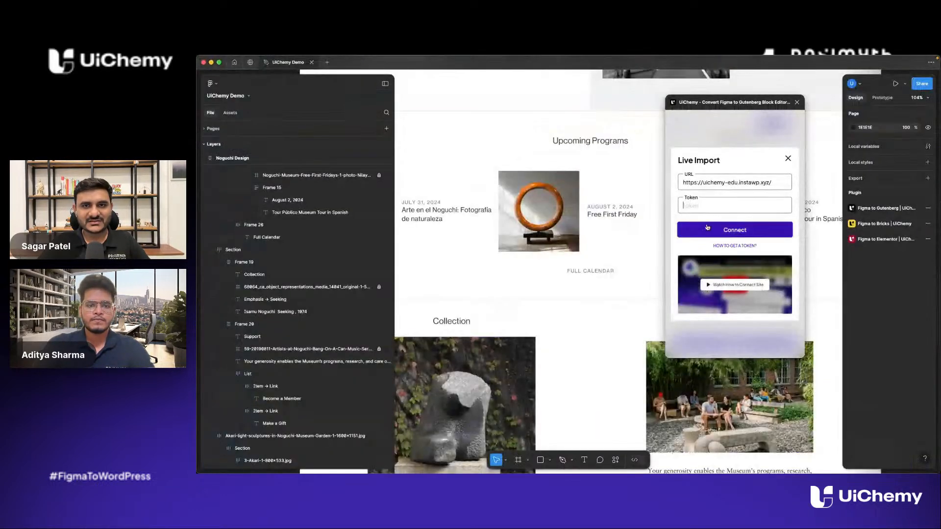
pyautogui.press('super+v')
pyautogui.click(730, 230)
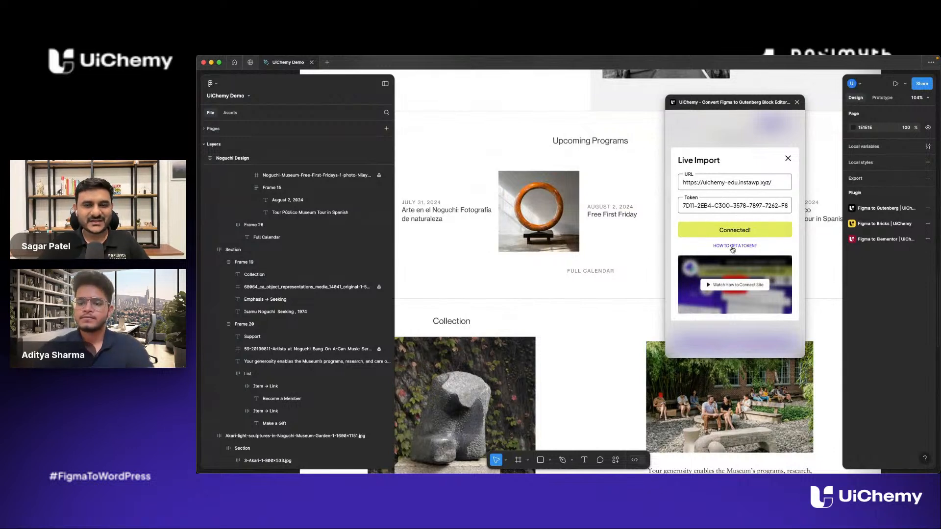
# - Complete the Noguchi Design's import settings and import it live to the connected site
pyautogui.click(743, 230)
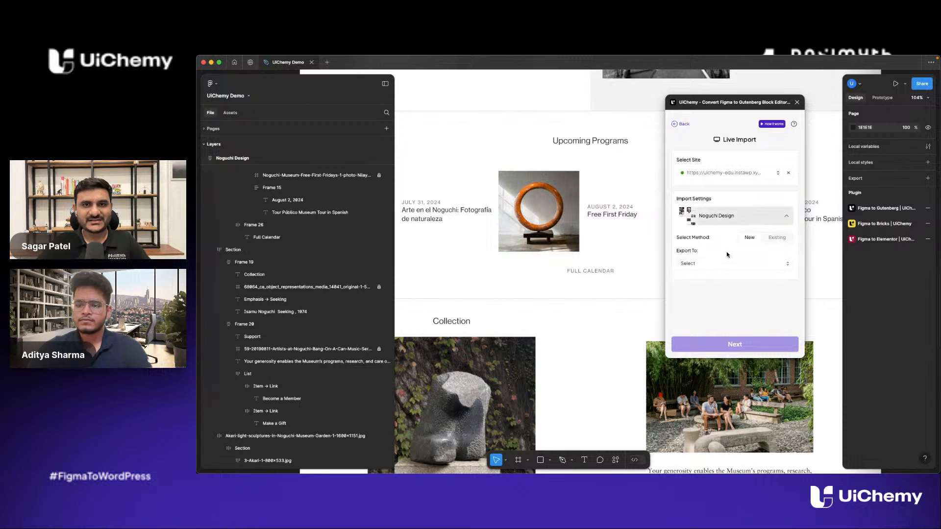
pyautogui.click(741, 353)
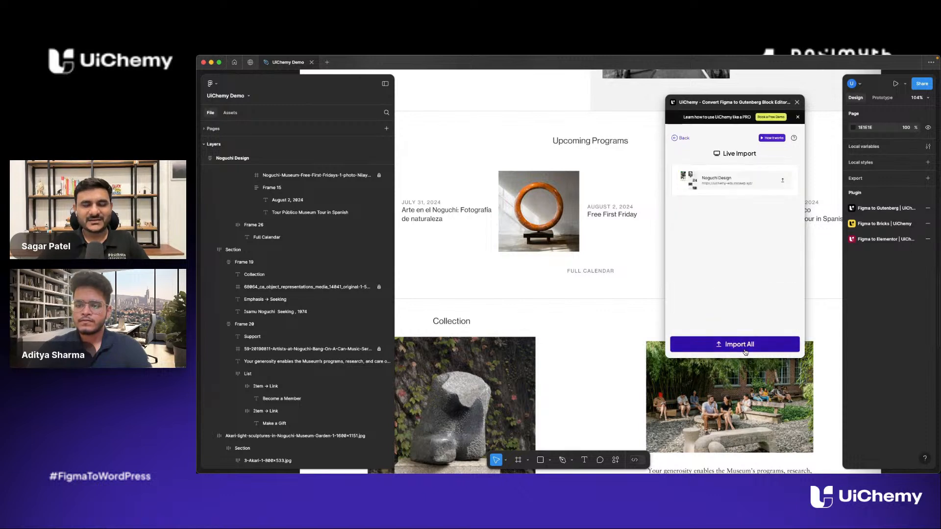
pyautogui.click(781, 182)
pyautogui.scroll(-5, 617, 245)
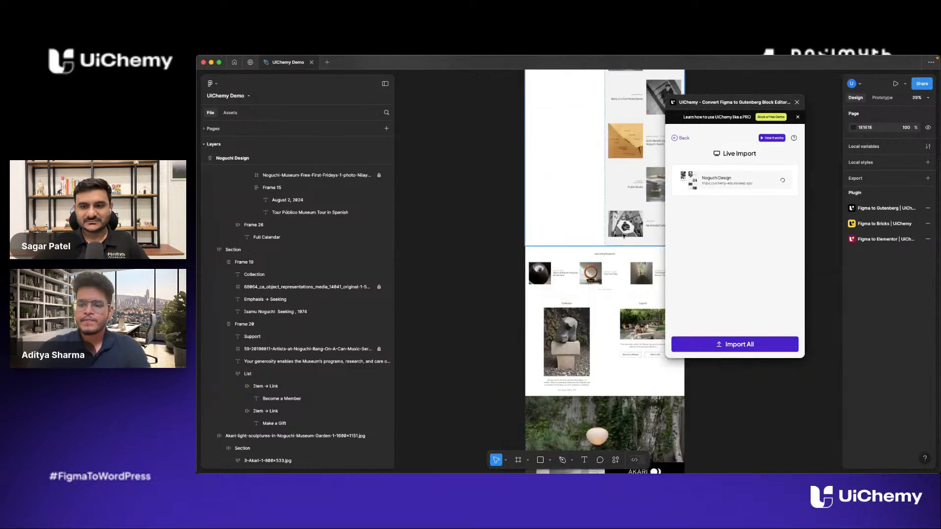
pyautogui.scroll(4, 624, 236)
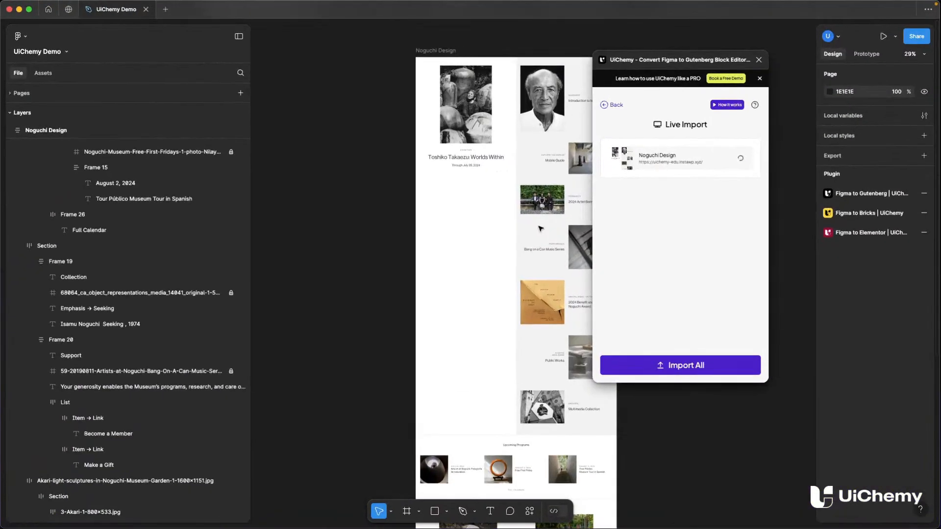
pyautogui.moveTo(667, 60)
pyautogui.mouseDown()
pyautogui.moveTo(716, 84)
pyautogui.moveTo(727, 78)
pyautogui.moveTo(674, 69)
pyautogui.mouseUp()
pyautogui.hscroll(2, 496, 126)
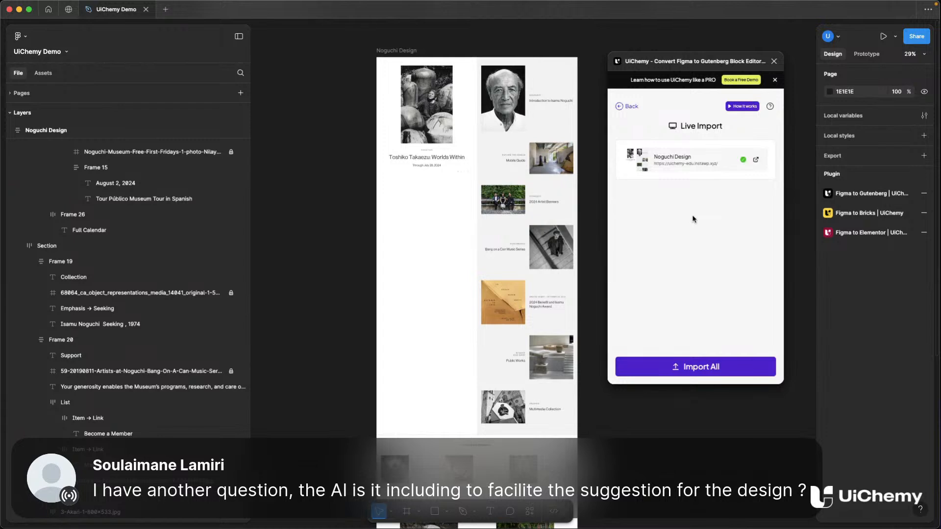
# - Open the imported Noguchi Design page on the WordPress site and bring up its block editor in a separate tab
pyautogui.click(756, 161)
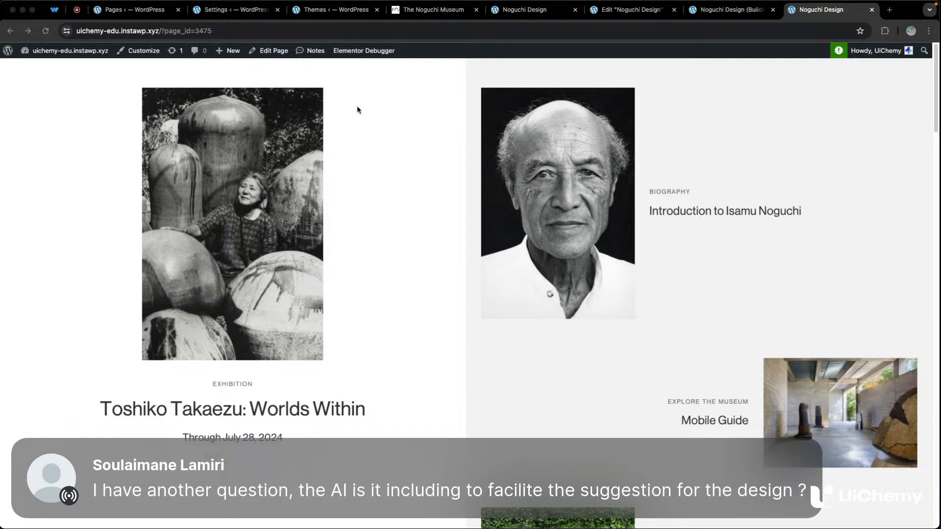
pyautogui.keyDown('super'); pyautogui.click(274, 51); pyautogui.keyUp('super')
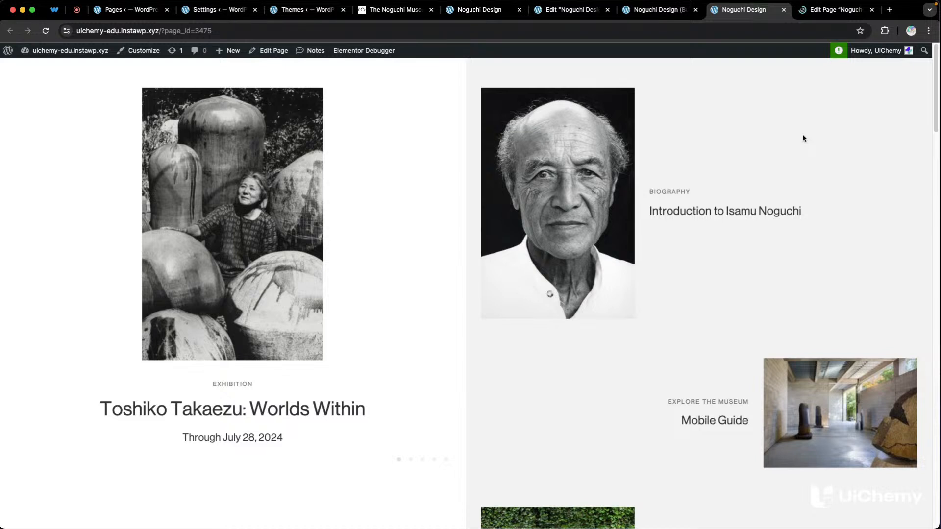
pyautogui.scroll(-1, 803, 135)
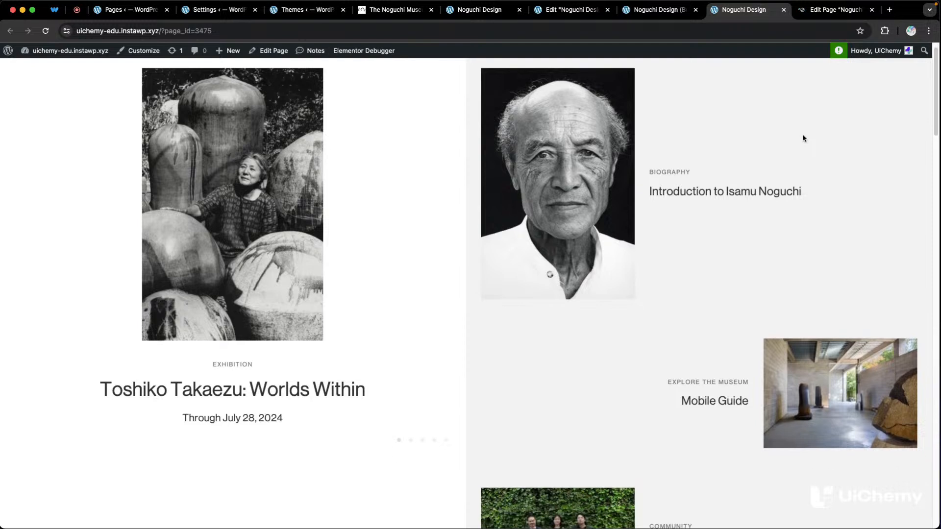
pyautogui.click(829, 10)
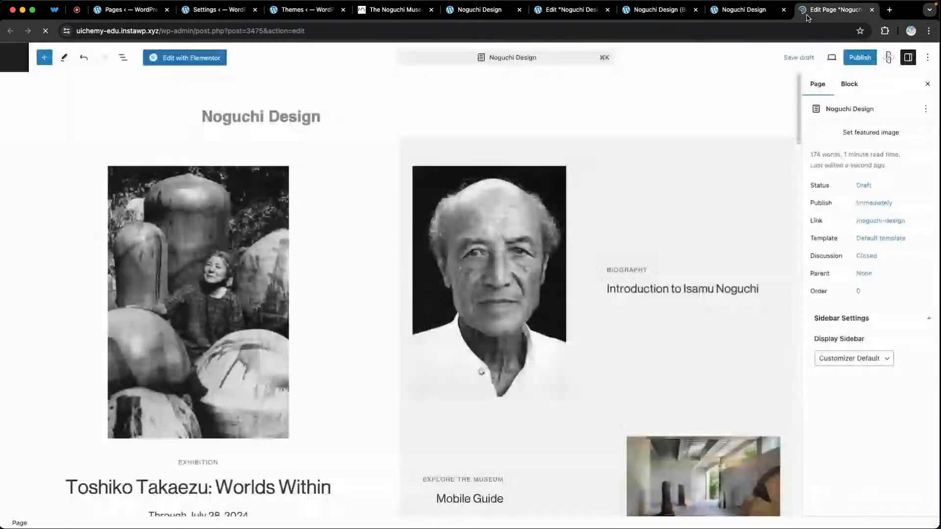
# - Show the page's block list and select the Full Calendar text under Upcoming Programs to inspect its block type
pyautogui.click(123, 58)
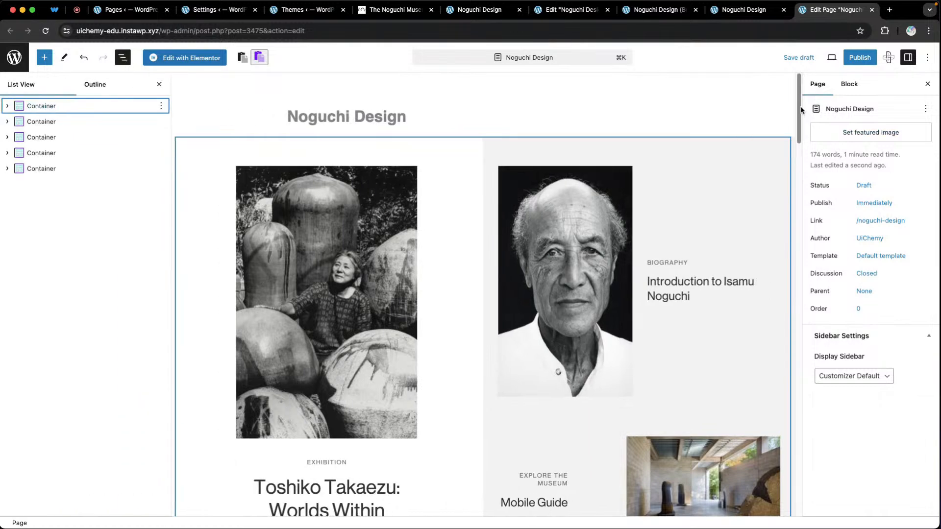
pyautogui.scroll(-1, 800, 113)
pyautogui.moveTo(800, 112); pyautogui.dragTo(775, 342)
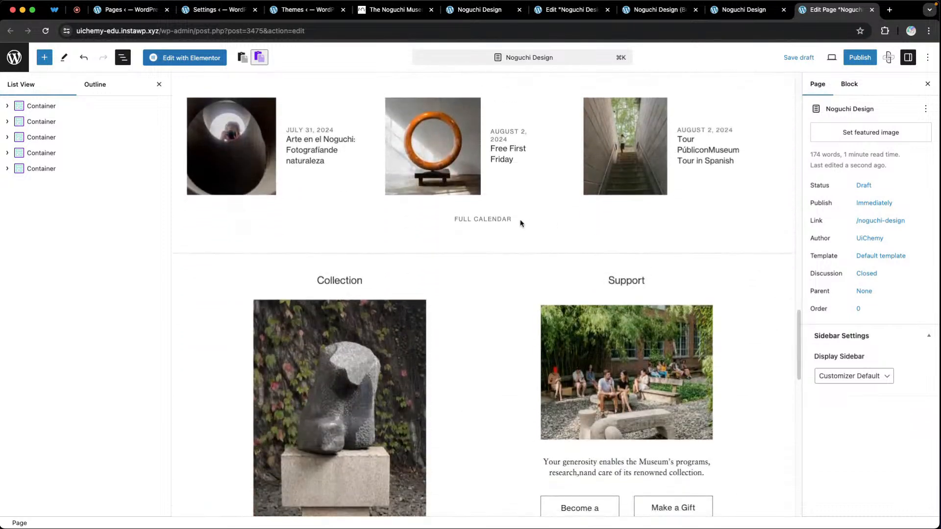
pyautogui.click(512, 220)
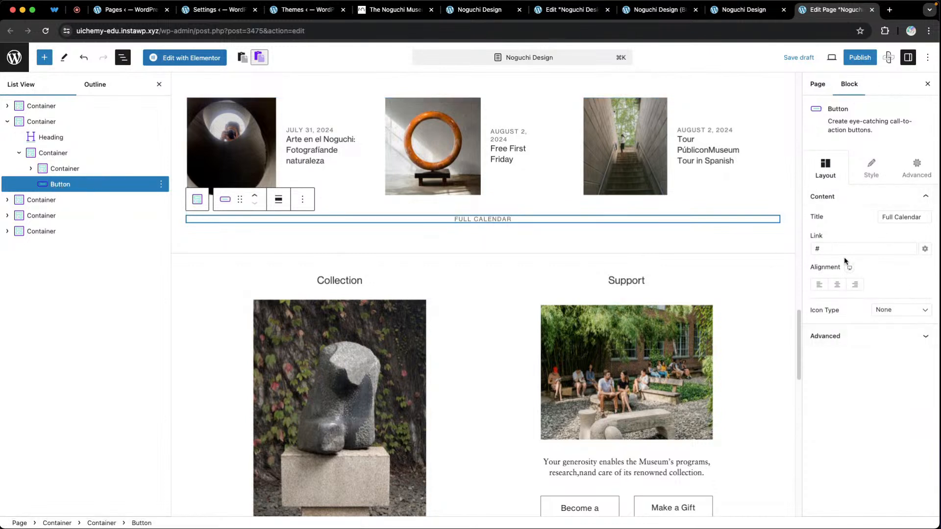
# - Review the imported page's sections down to the footer and back to the page title, and switch to the original noguchi.org site
pyautogui.scroll(-5, 580, 240)
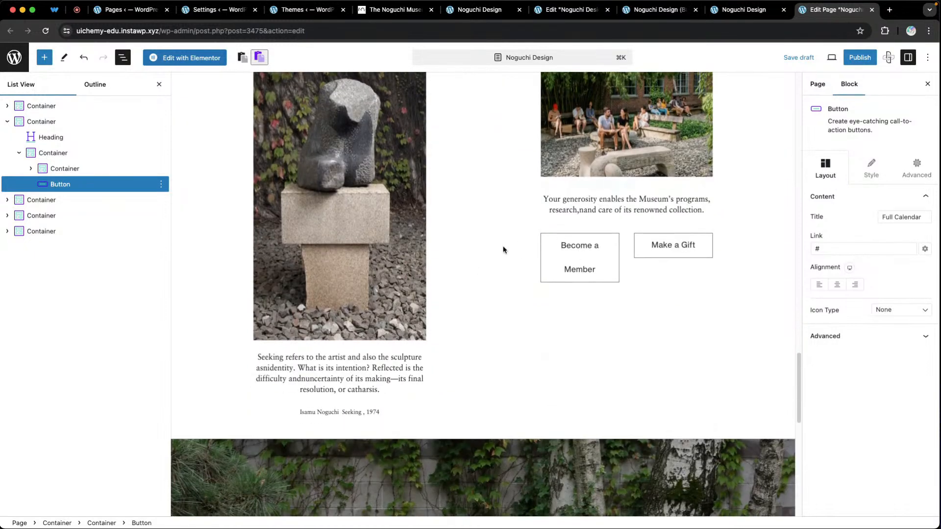
pyautogui.scroll(8, 502, 246)
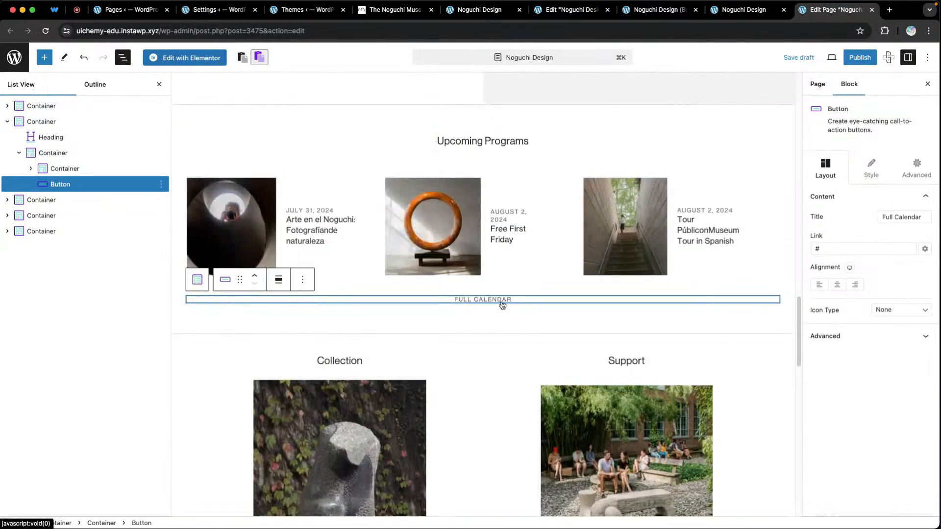
pyautogui.scroll(-12, 510, 296)
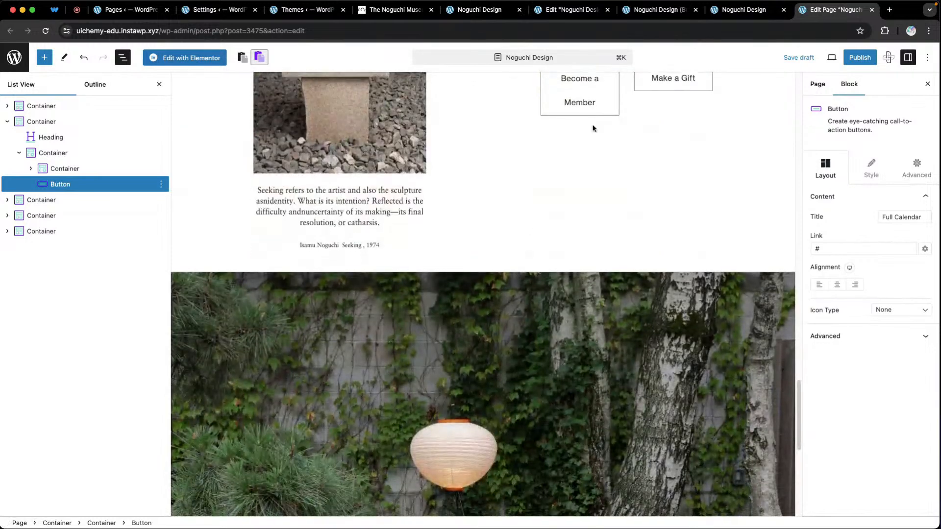
pyautogui.scroll(-10, 594, 129)
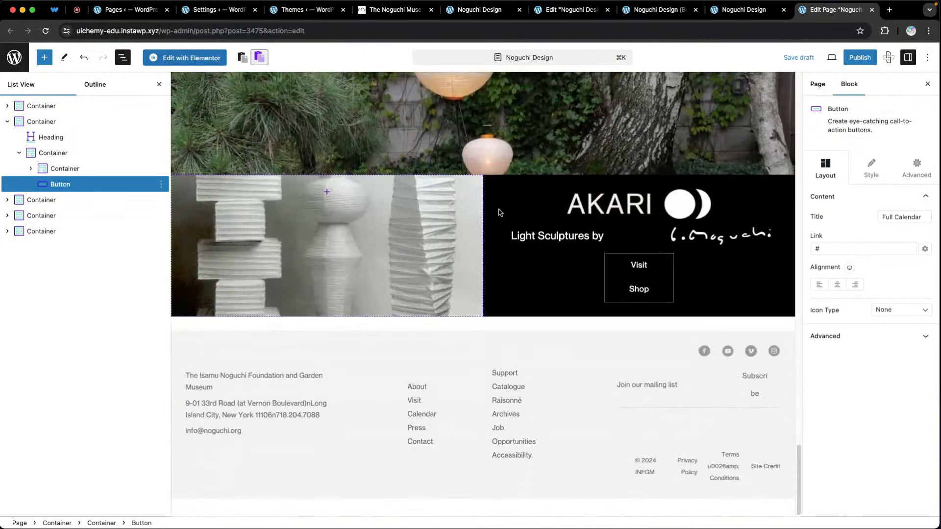
pyautogui.scroll(12, 499, 212)
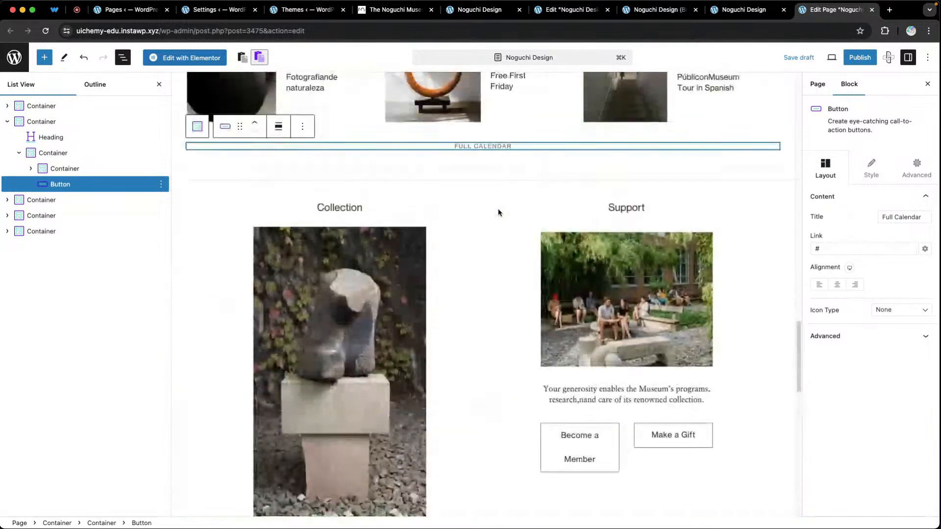
pyautogui.scroll(15, 499, 212)
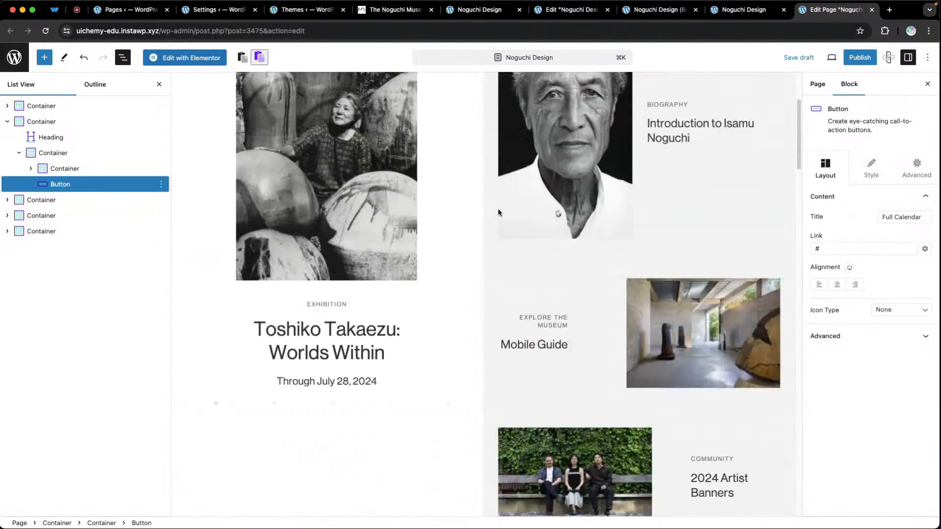
pyautogui.scroll(3, 499, 212)
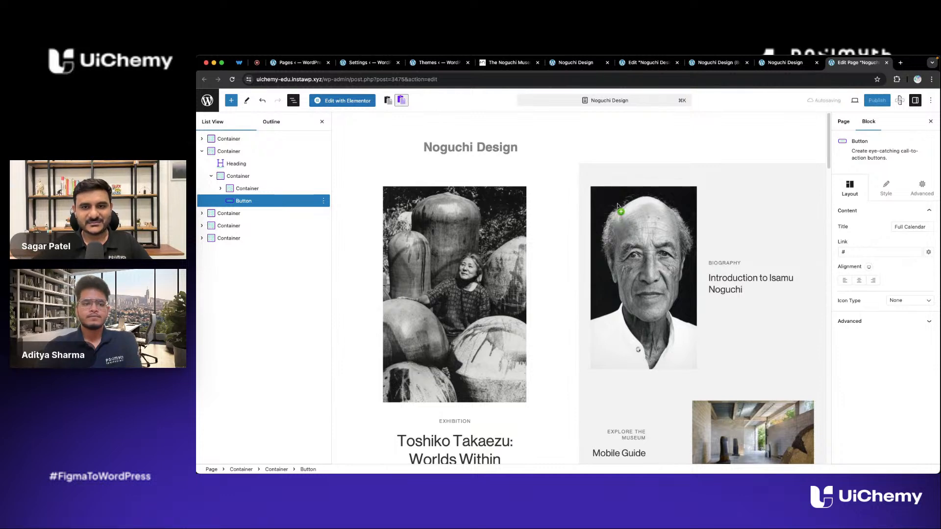
pyautogui.click(513, 68)
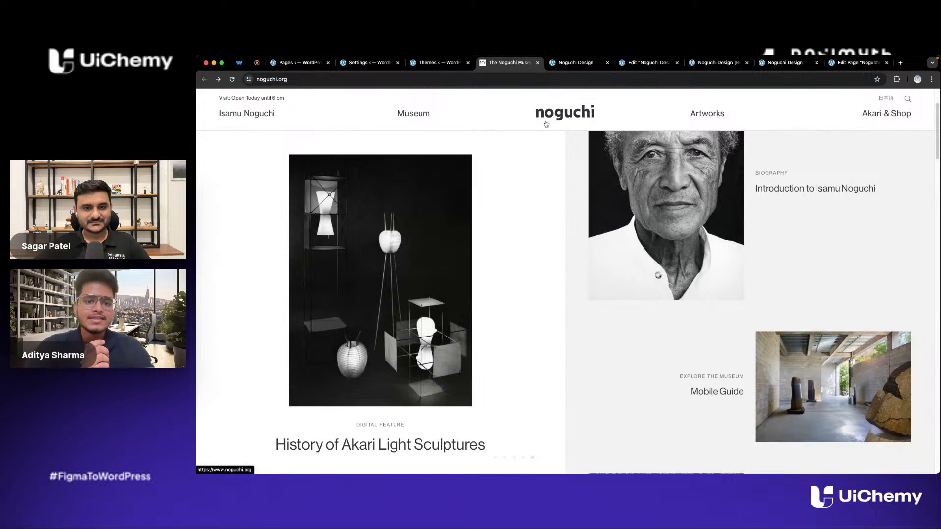